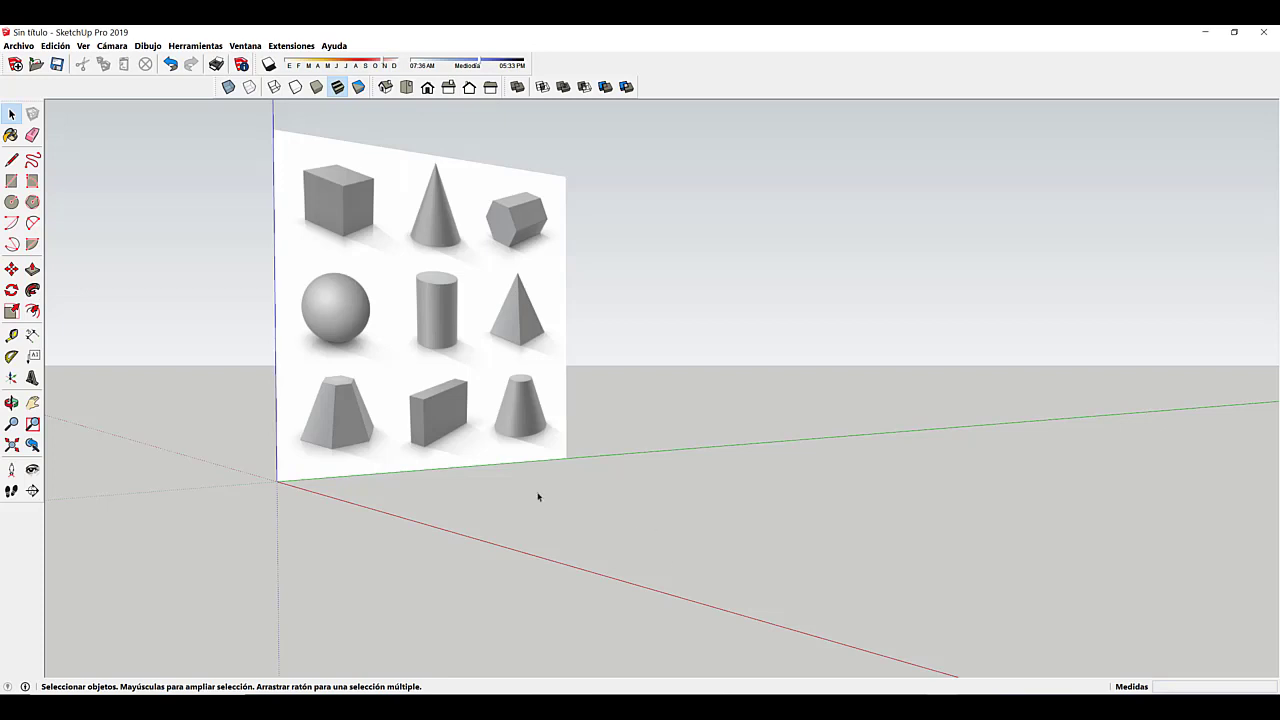
# Step: Examine the reference image of geometric solids standing at the origin and dismiss the desktop notification
pyautogui.moveTo(577, 480); pyautogui.dragTo(582, 524, button='middle')
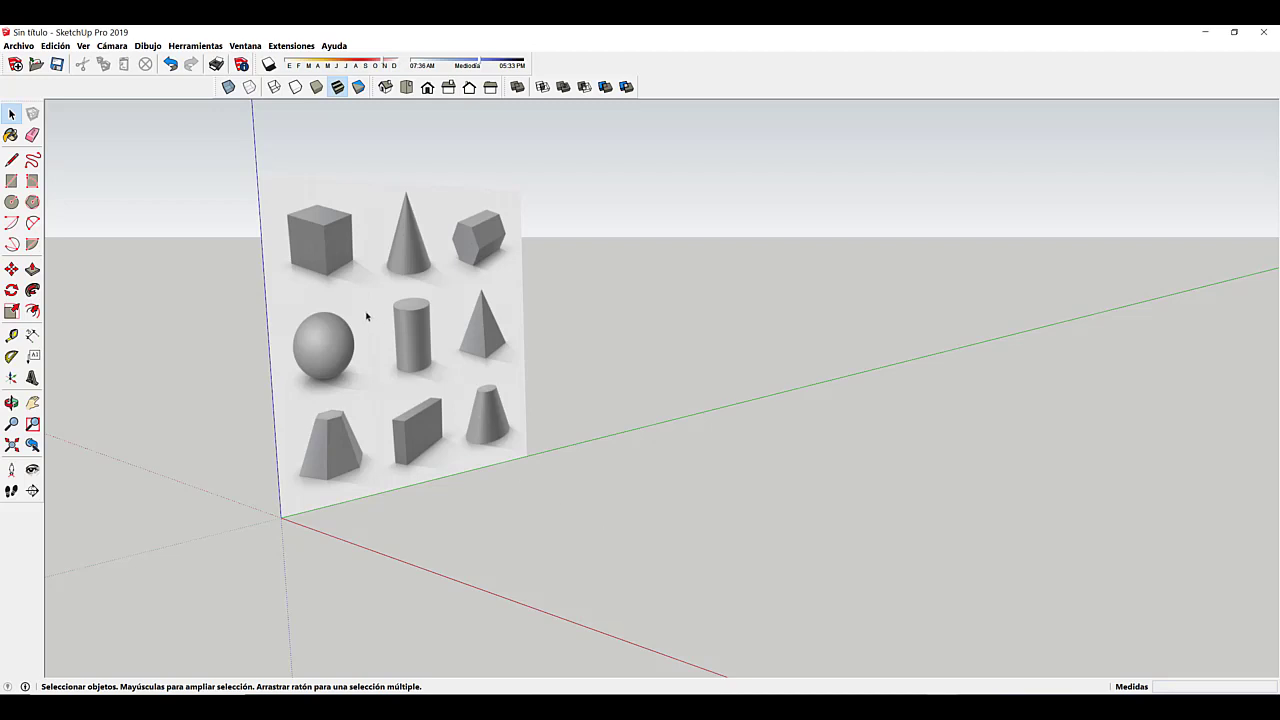
pyautogui.scroll(6, 366, 316)
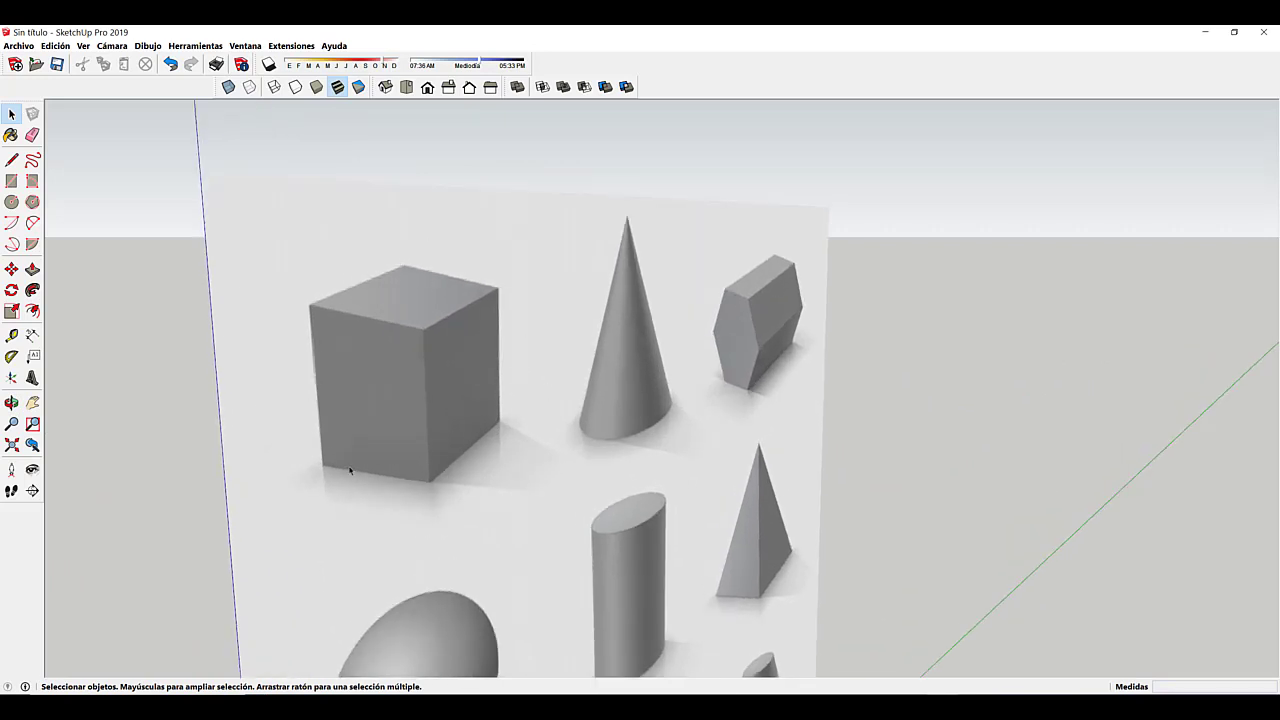
pyautogui.scroll(-8, 485, 450)
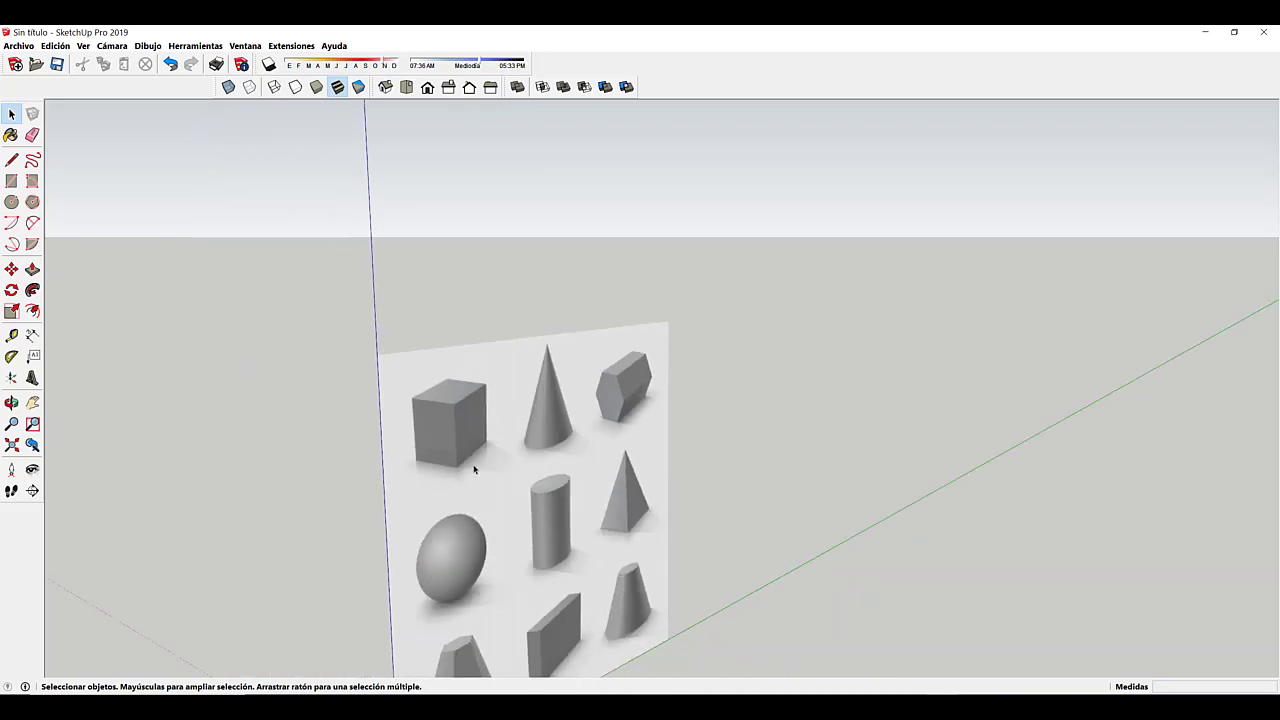
pyautogui.moveTo(491, 517); pyautogui.dragTo(418, 357, button='middle')
pyautogui.press('space')
pyautogui.moveTo(509, 429); pyautogui.dragTo(480, 392, button='middle')
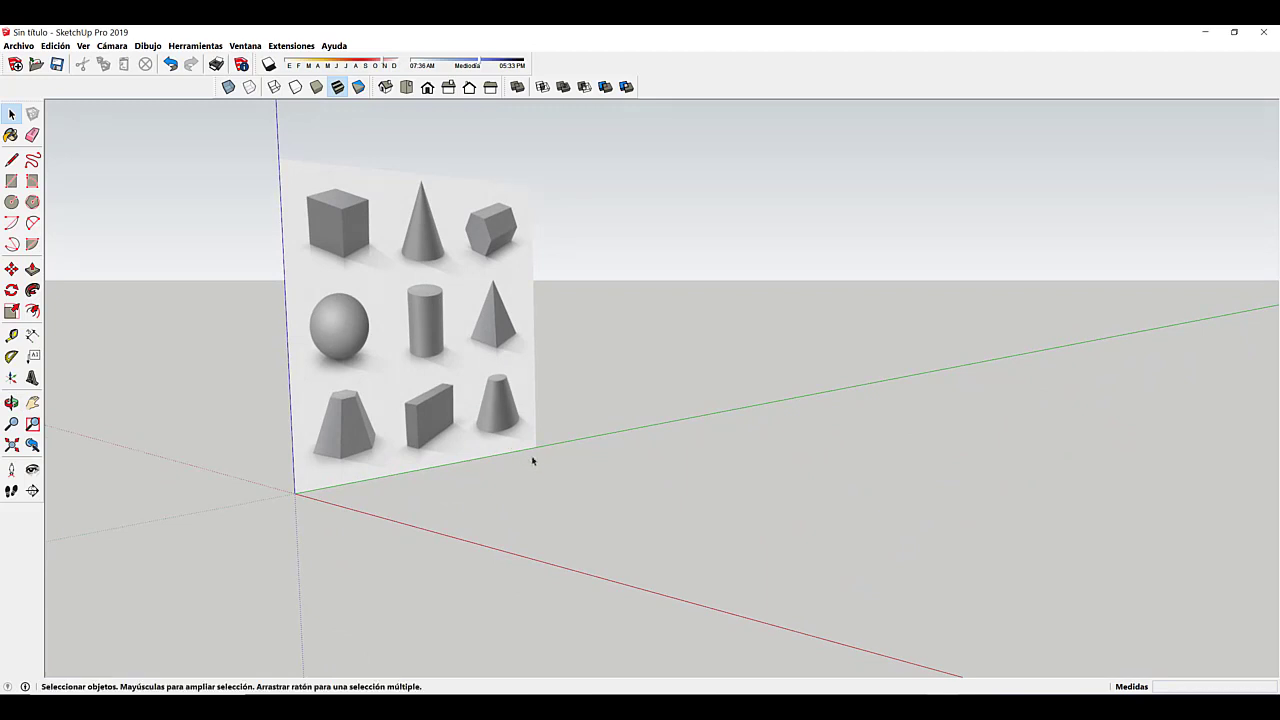
pyautogui.moveTo(532, 460); pyautogui.dragTo(537, 459, button='middle')
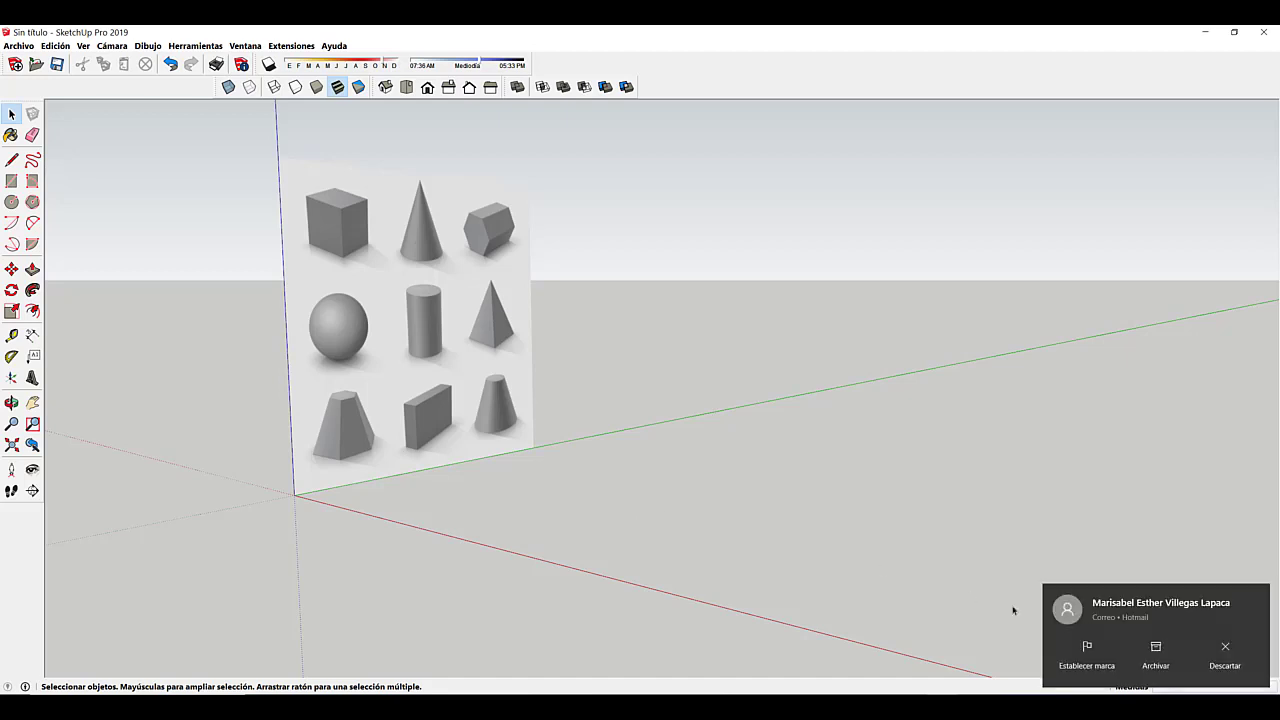
pyautogui.click(1252, 601)
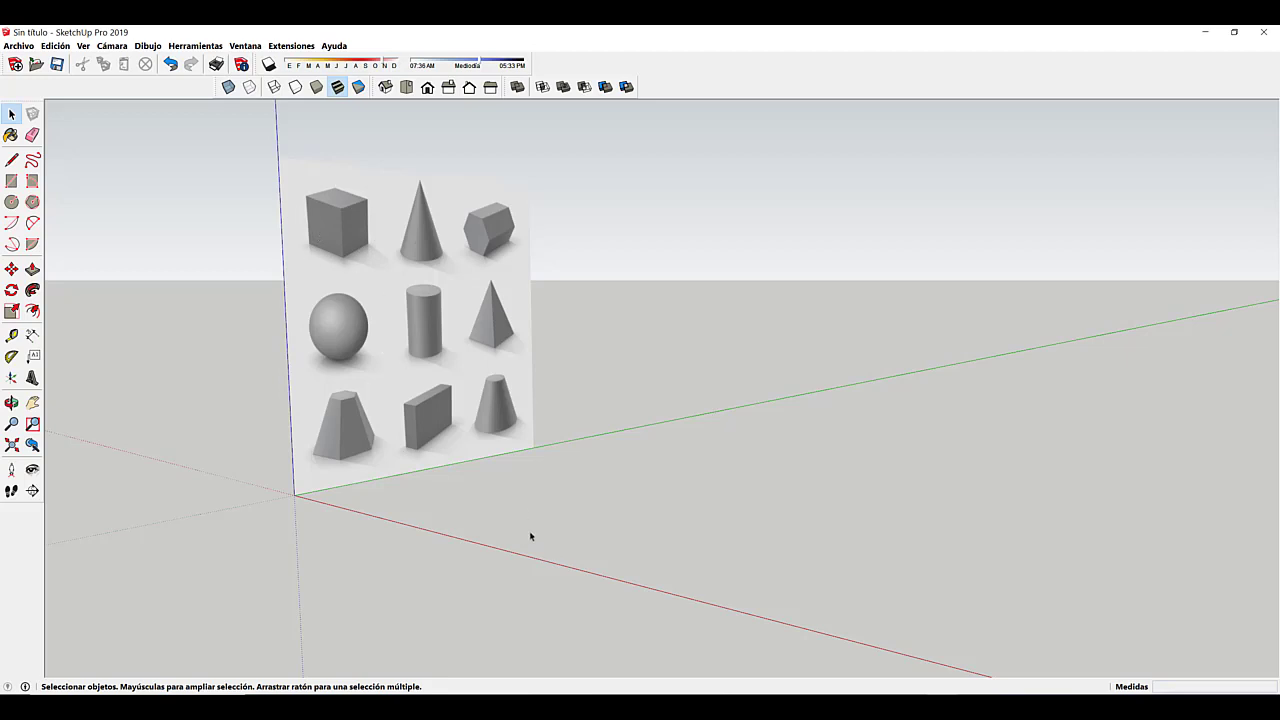
# Step: Draw a 3 m by 3 m square on the ground plane in front of the reference image
pyautogui.press('r')
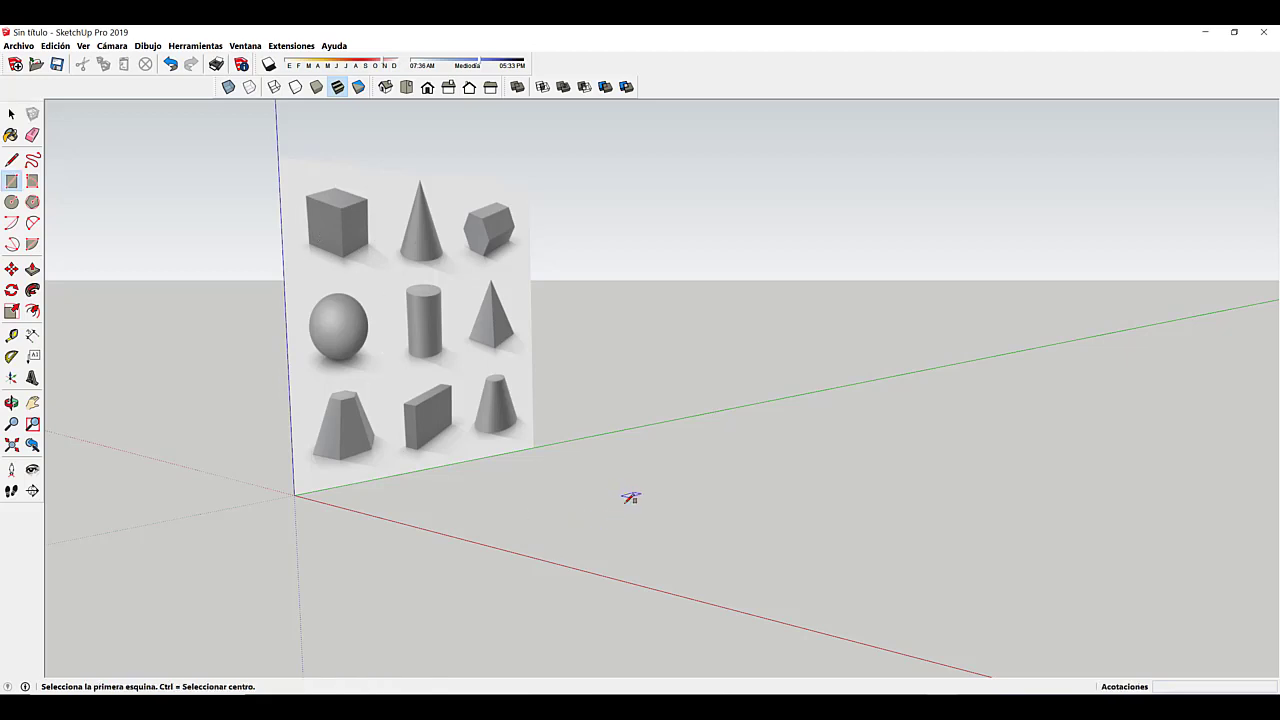
pyautogui.moveTo(630, 497); pyautogui.dragTo(400, 394, button='middle')
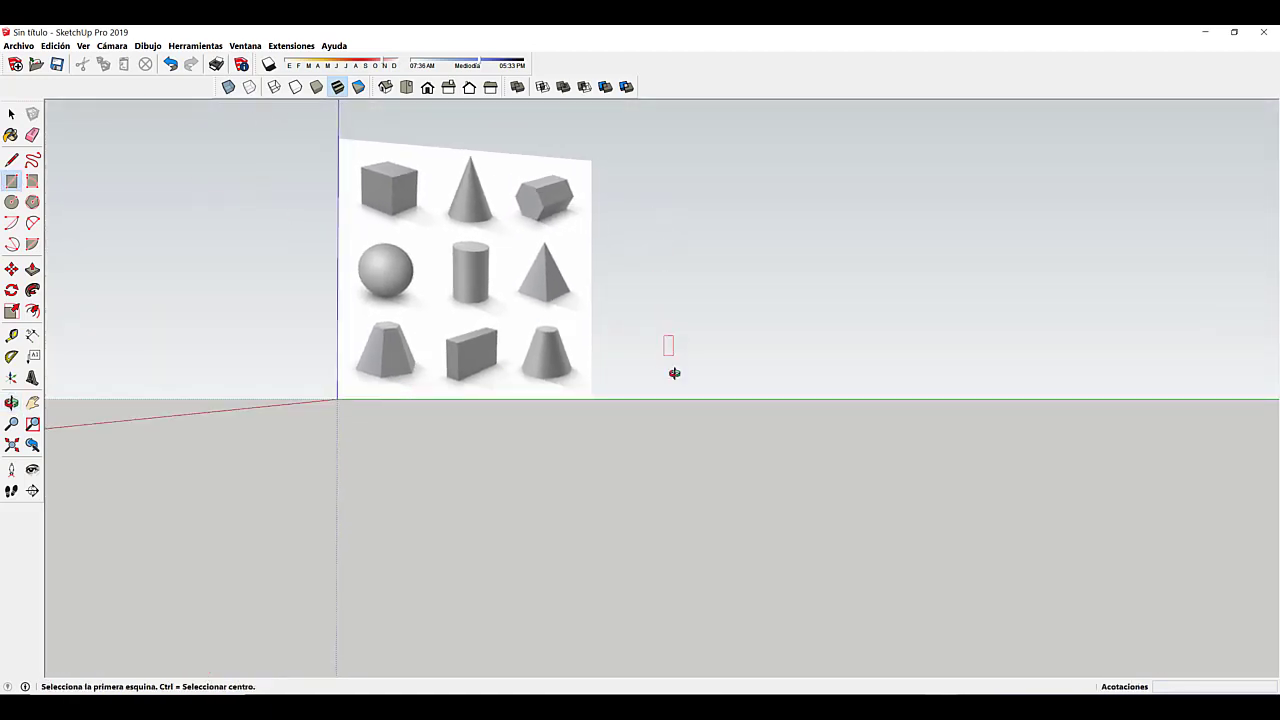
pyautogui.moveTo(671, 357); pyautogui.dragTo(699, 457, button='middle')
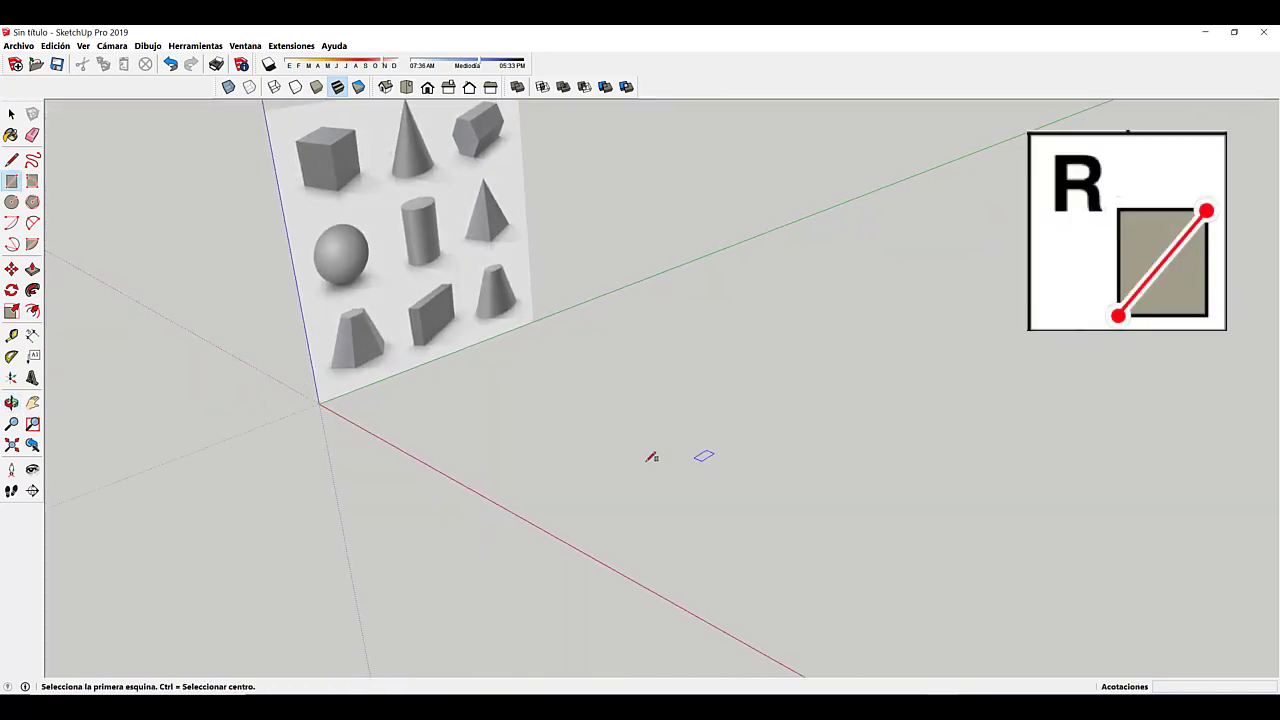
pyautogui.scroll(1, 542, 450)
pyautogui.scroll(-1, 542, 450)
pyautogui.click(503, 447)
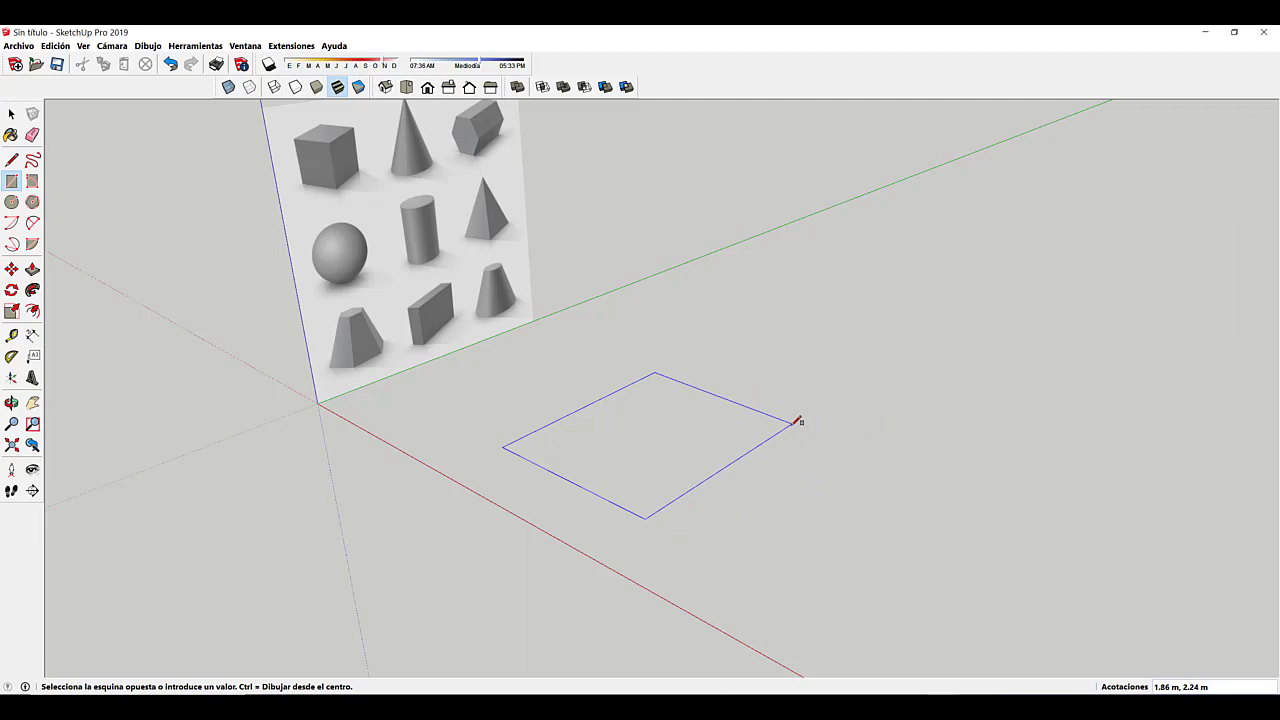
pyautogui.moveTo(800, 423); pyautogui.dragTo(819, 447, button='middle')
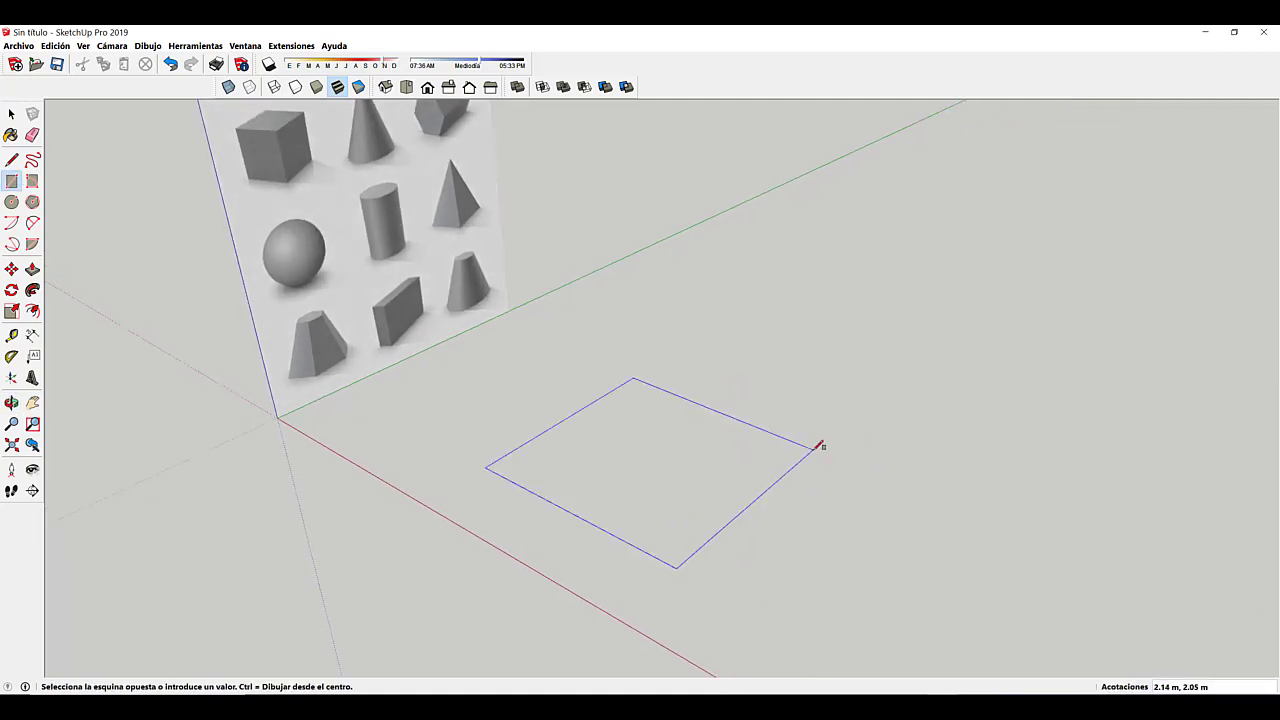
pyautogui.write('3,3')
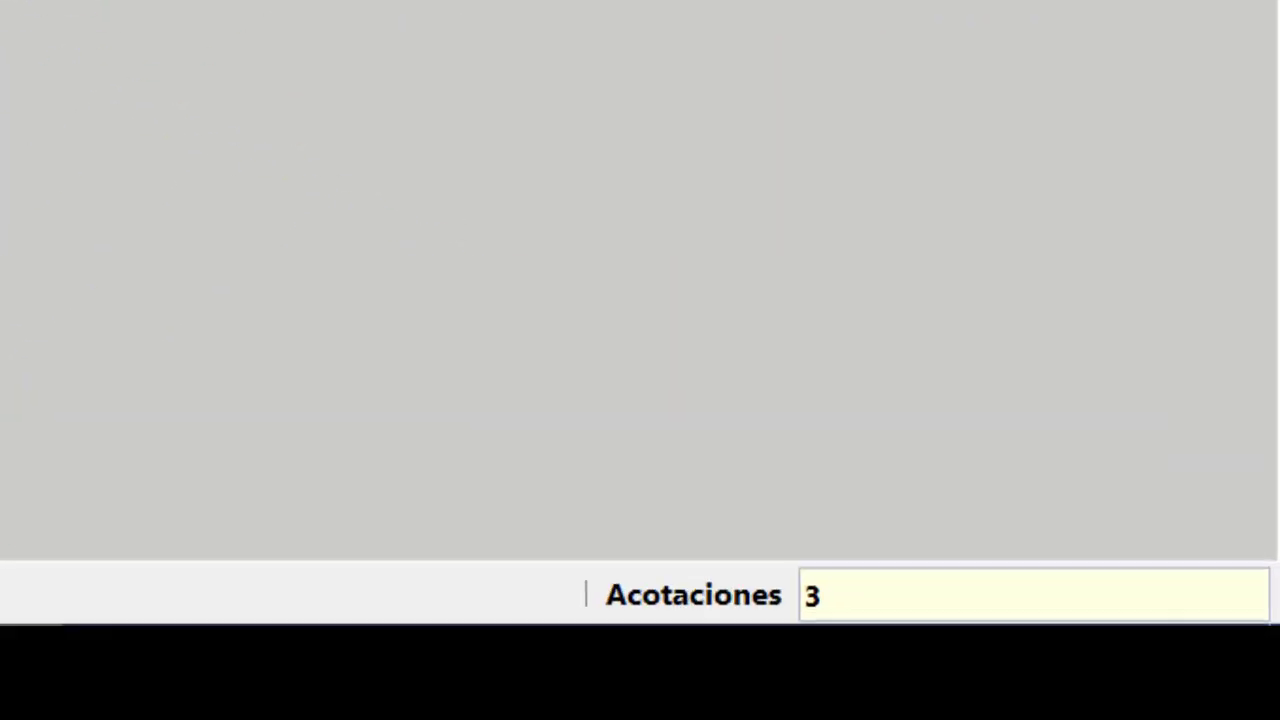
pyautogui.press('Return')
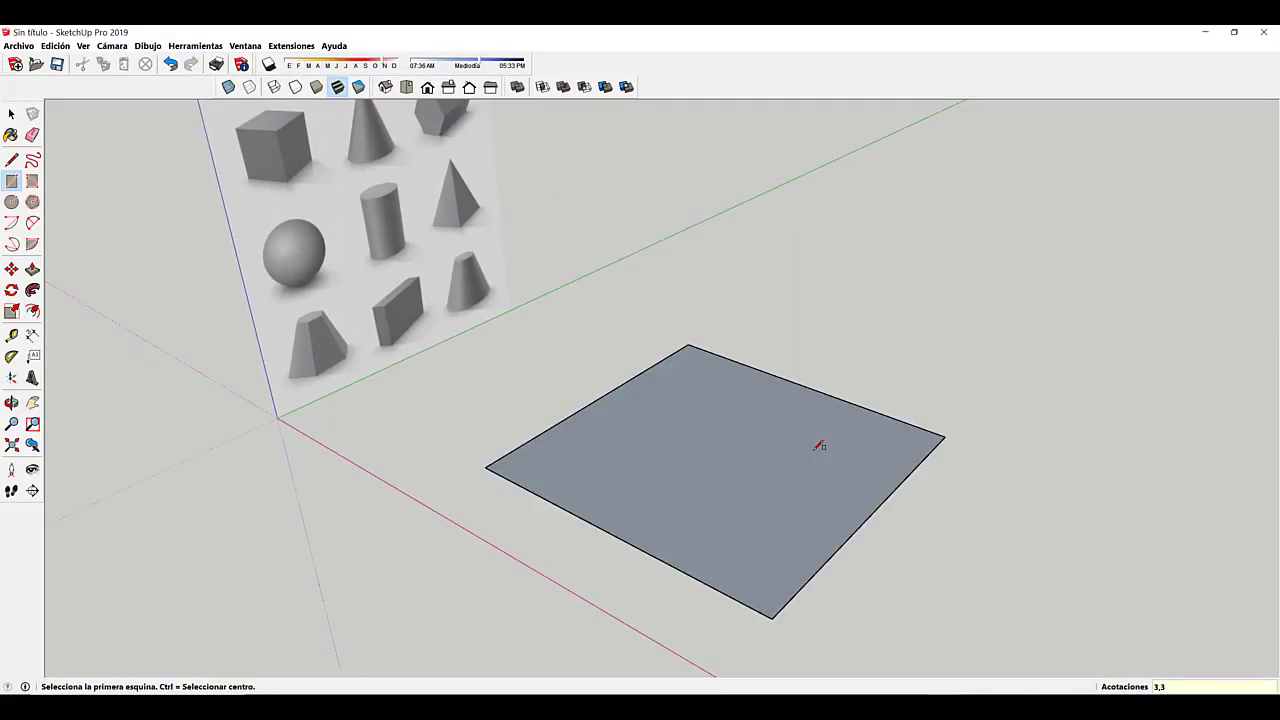
# Step: Push/Pull the square face upward 3 m to form a cube
pyautogui.scroll(-2, 767, 450)
pyautogui.scroll(-2, 694, 482)
pyautogui.moveTo(702, 484); pyautogui.dragTo(686, 441, button='middle')
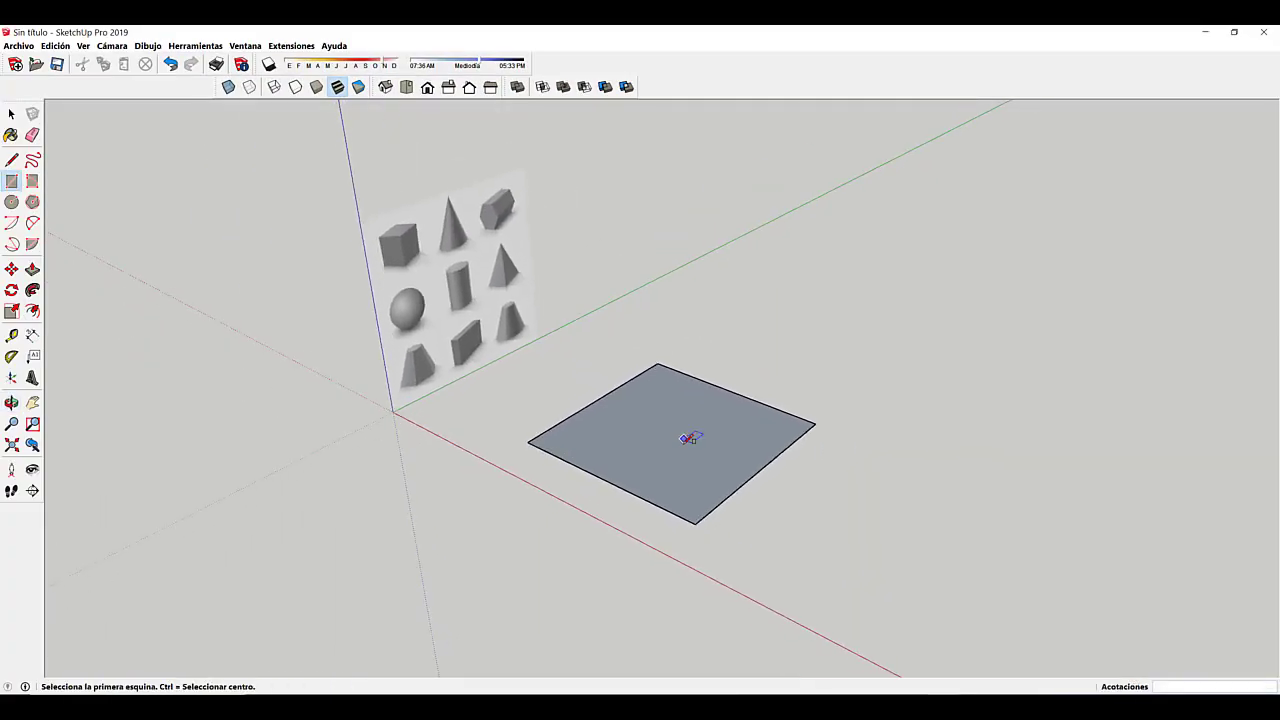
pyautogui.scroll(3, 682, 439)
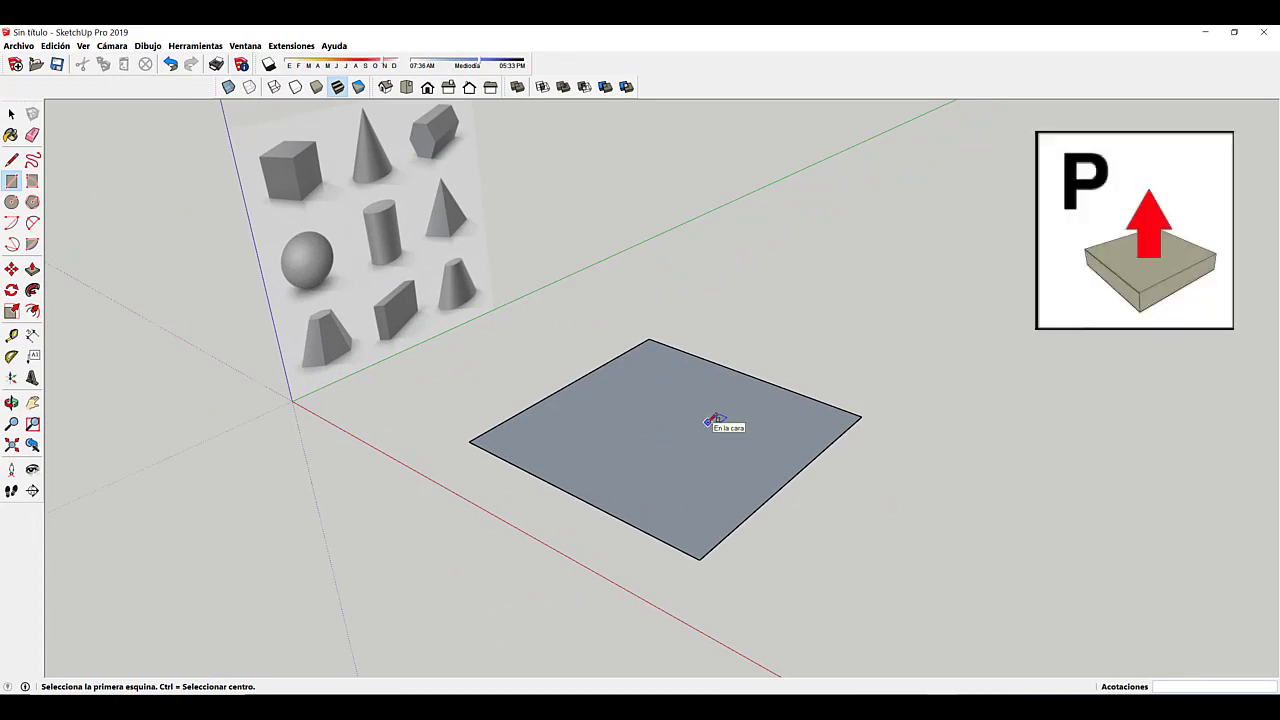
pyautogui.moveTo(714, 423); pyautogui.dragTo(722, 470, button='middle')
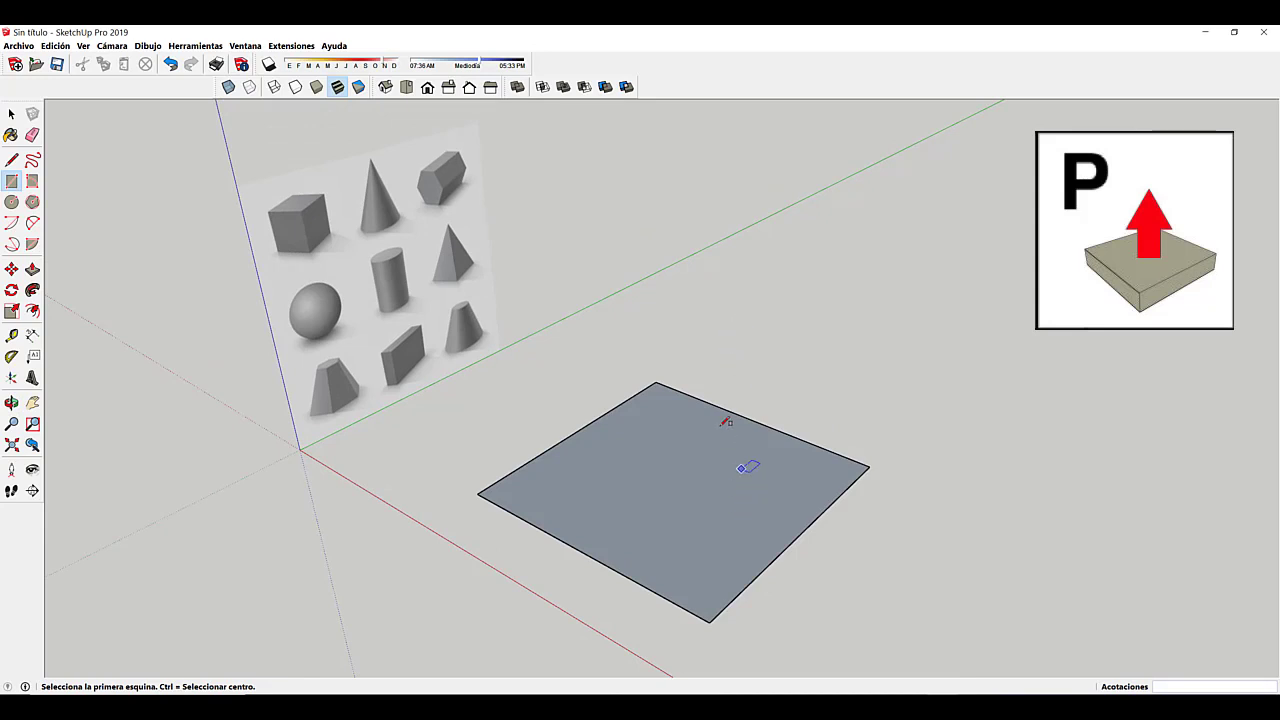
pyautogui.moveTo(724, 509); pyautogui.dragTo(700, 477, button='middle')
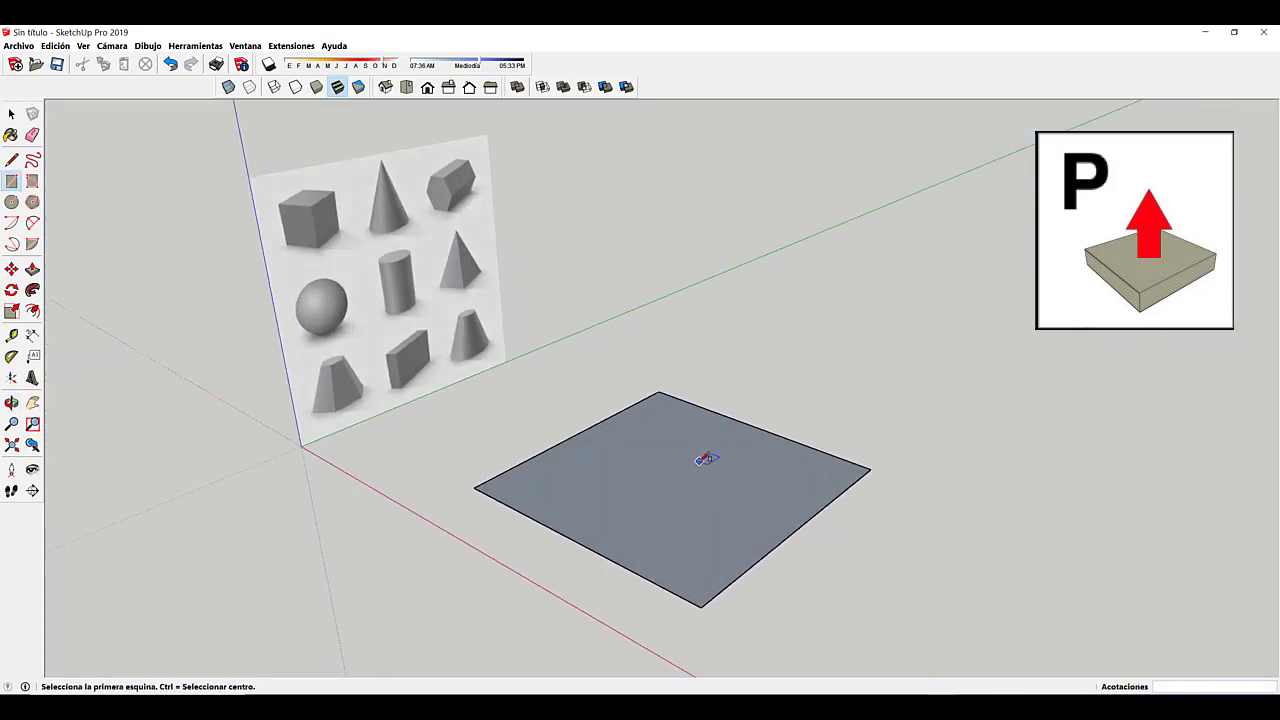
pyautogui.press('p')
pyautogui.click(719, 485)
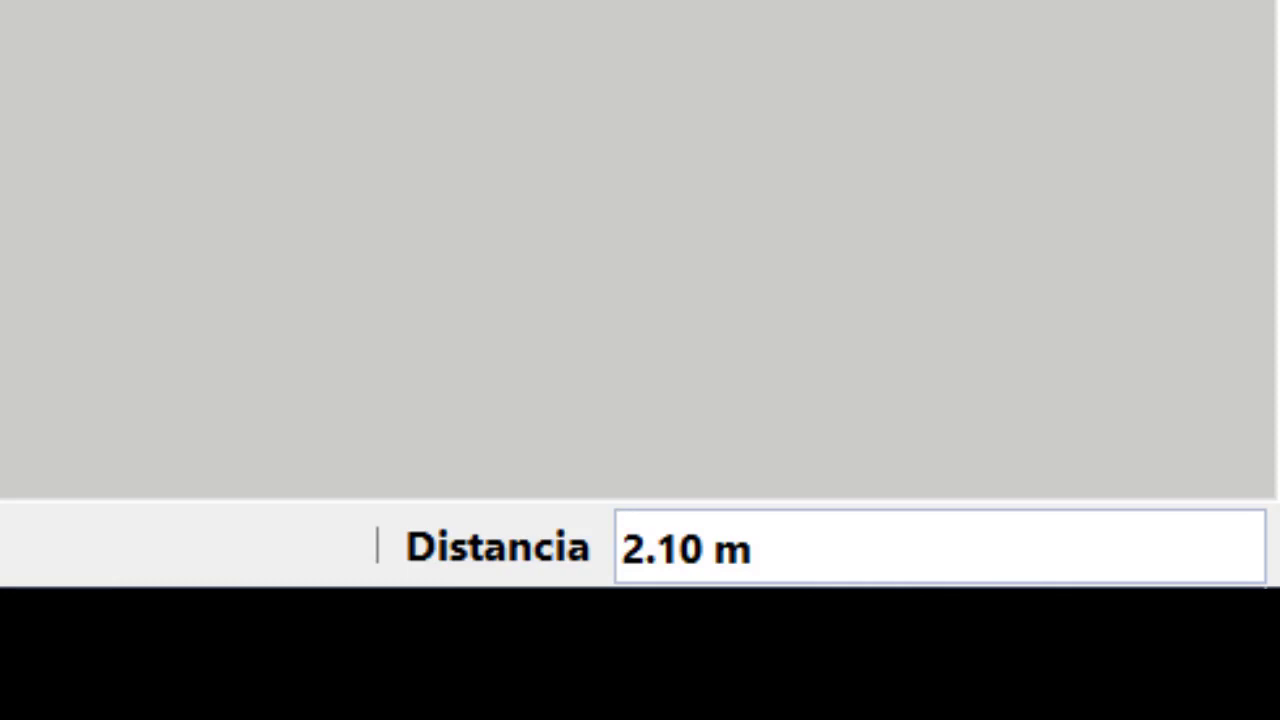
pyautogui.write('3')
pyautogui.press('Return')
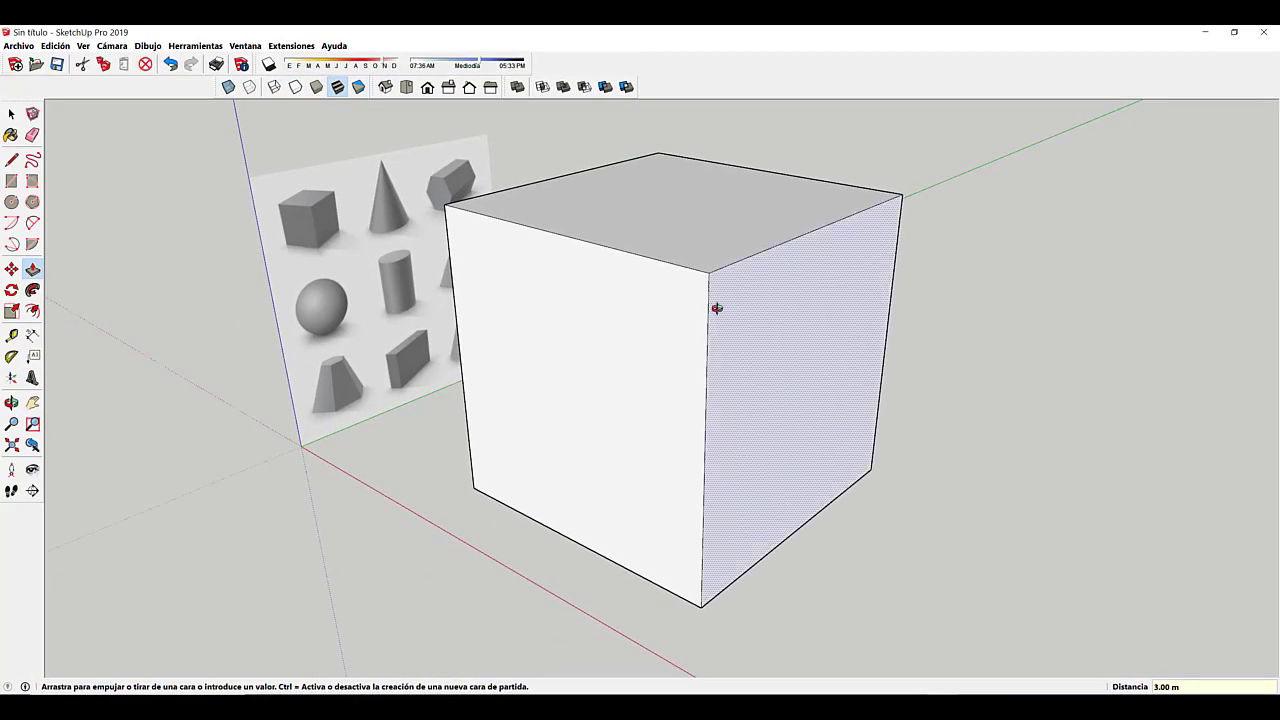
# Step: Examine the finished cube from above and below and compare it with the cube in the reference image
pyautogui.moveTo(716, 308); pyautogui.dragTo(694, 337, button='middle')
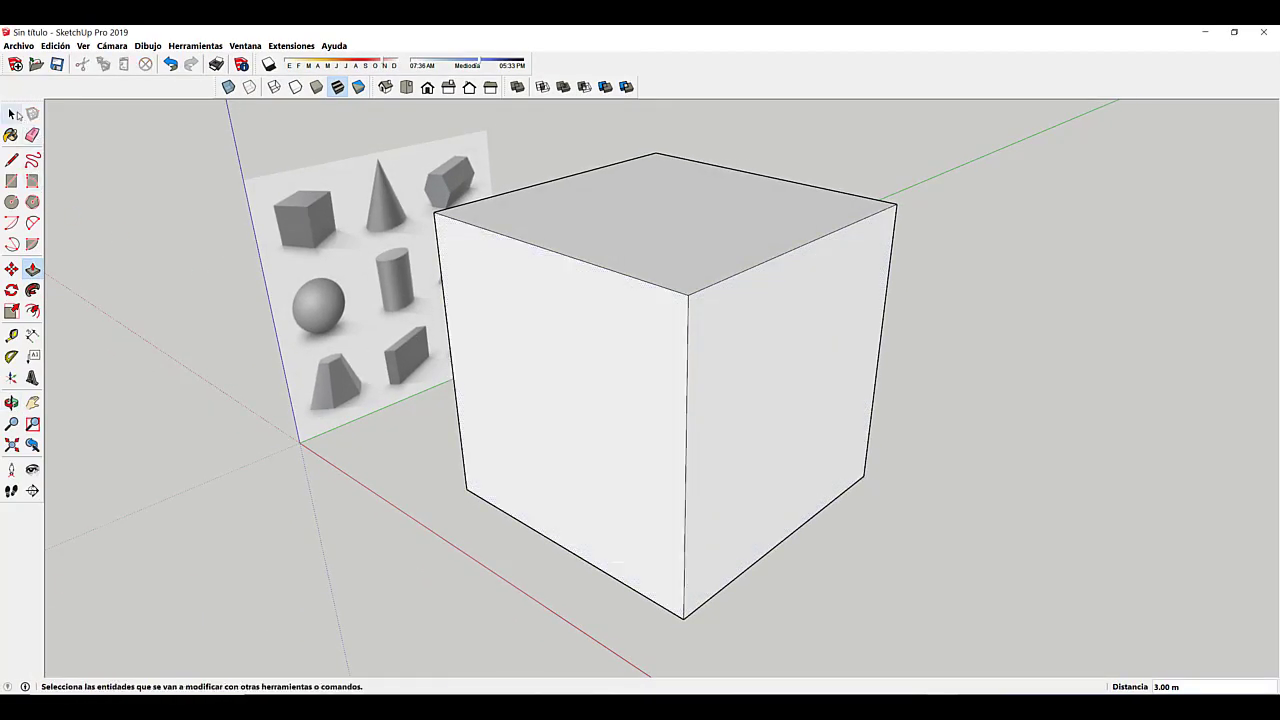
pyautogui.click(13, 114)
pyautogui.moveTo(626, 317); pyautogui.dragTo(640, 362, button='middle')
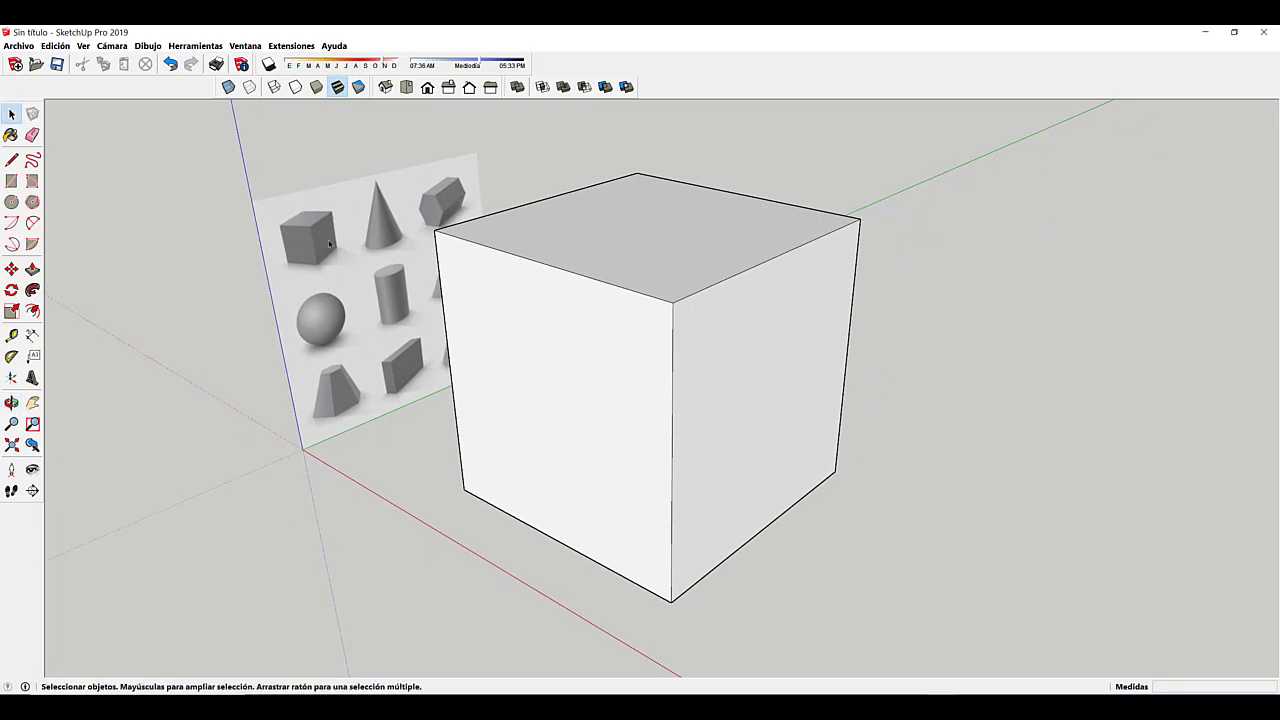
pyautogui.scroll(5, 311, 215)
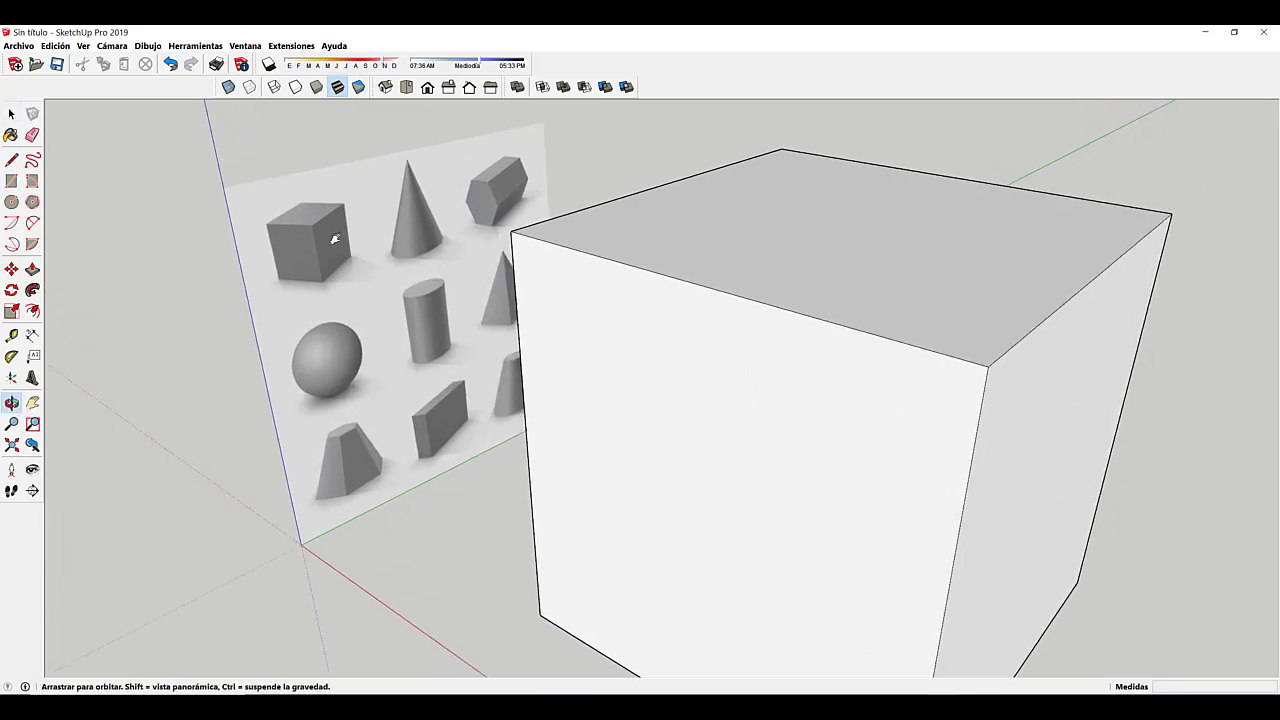
pyautogui.scroll(2, 420, 307)
pyautogui.scroll(-5, 427, 348)
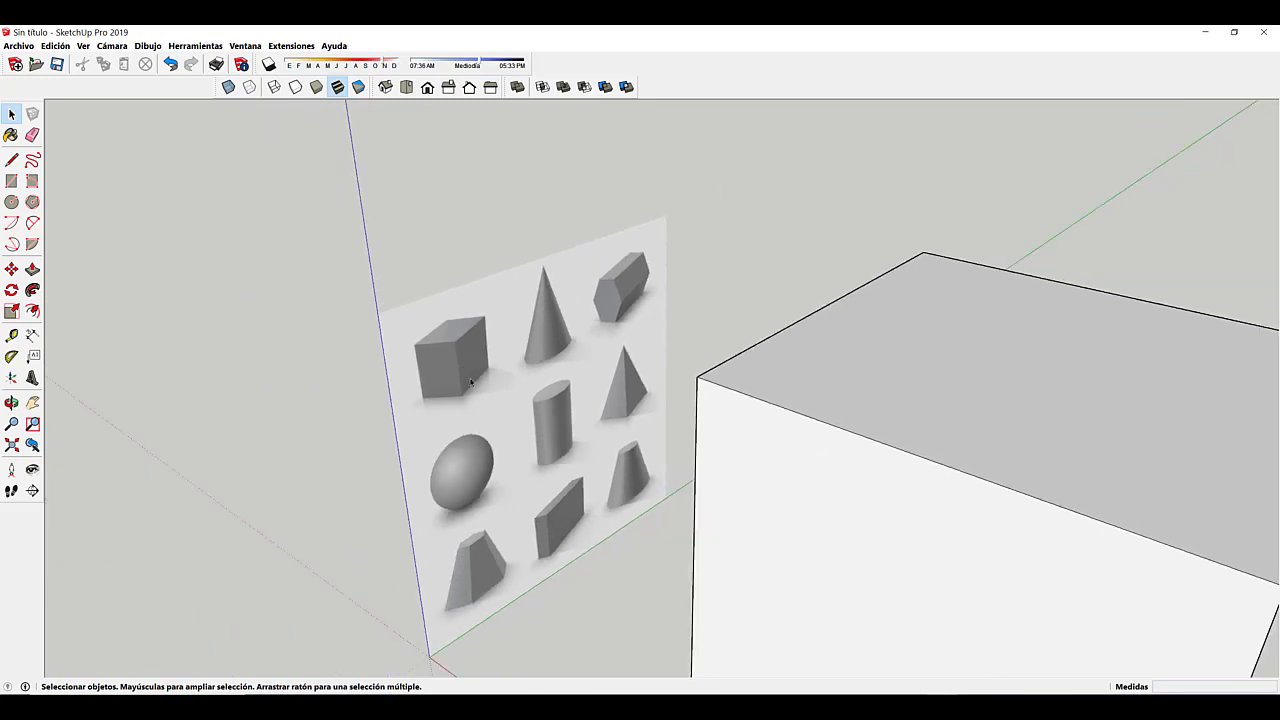
pyautogui.moveTo(446, 348); pyautogui.dragTo(397, 363, button='middle')
pyautogui.scroll(-2, 566, 416)
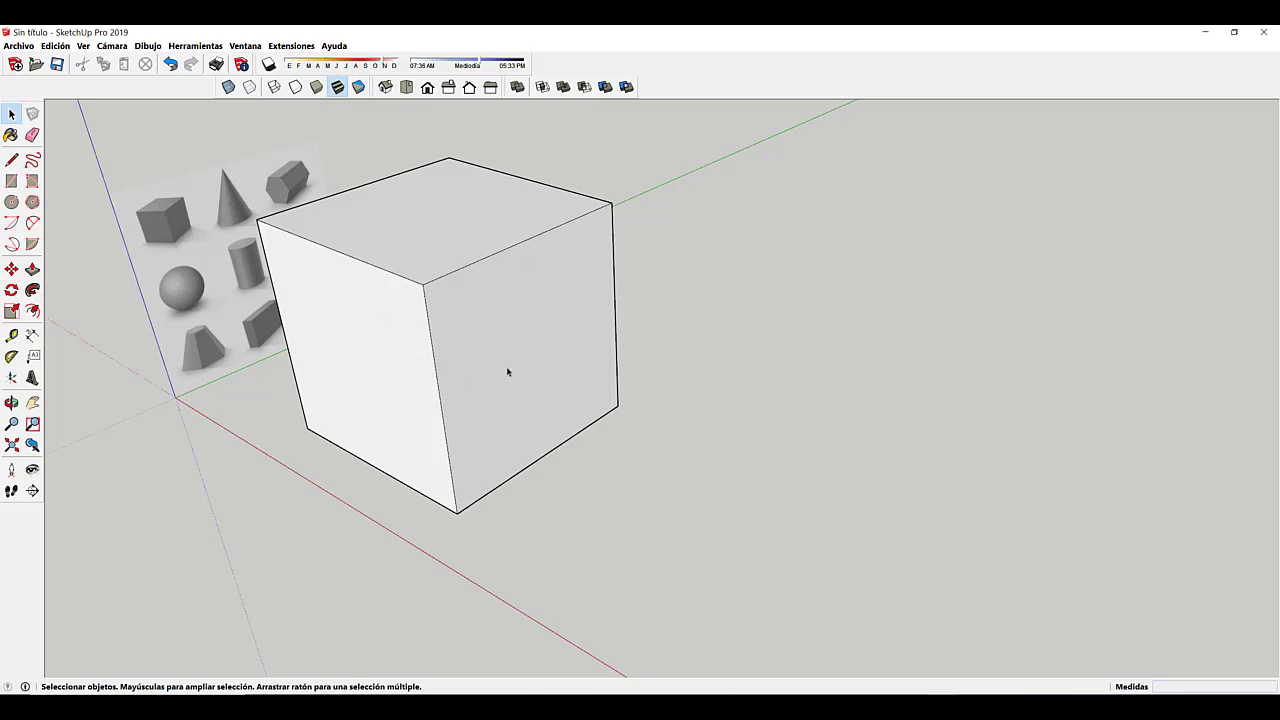
pyautogui.moveTo(506, 357); pyautogui.dragTo(505, 224, button='middle')
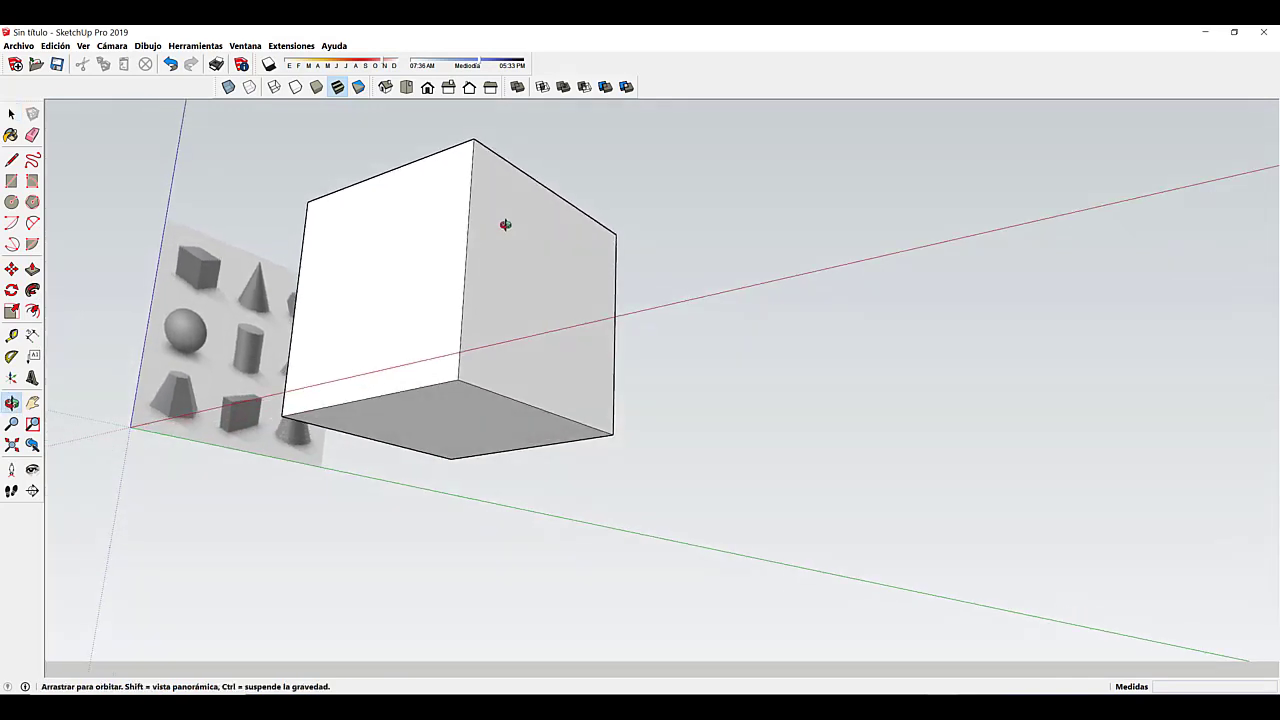
pyautogui.moveTo(510, 426); pyautogui.dragTo(424, 427, button='middle')
pyautogui.scroll(2, 490, 382)
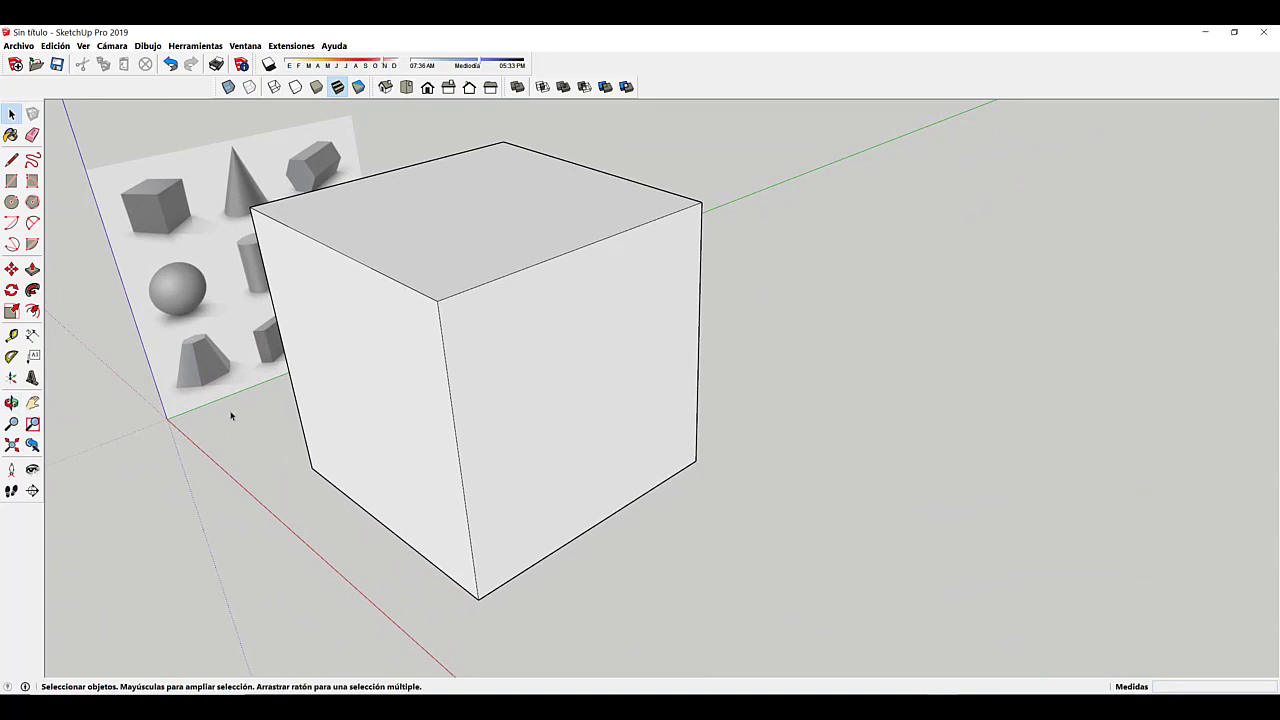
pyautogui.moveTo(537, 426); pyautogui.dragTo(509, 371, button='middle')
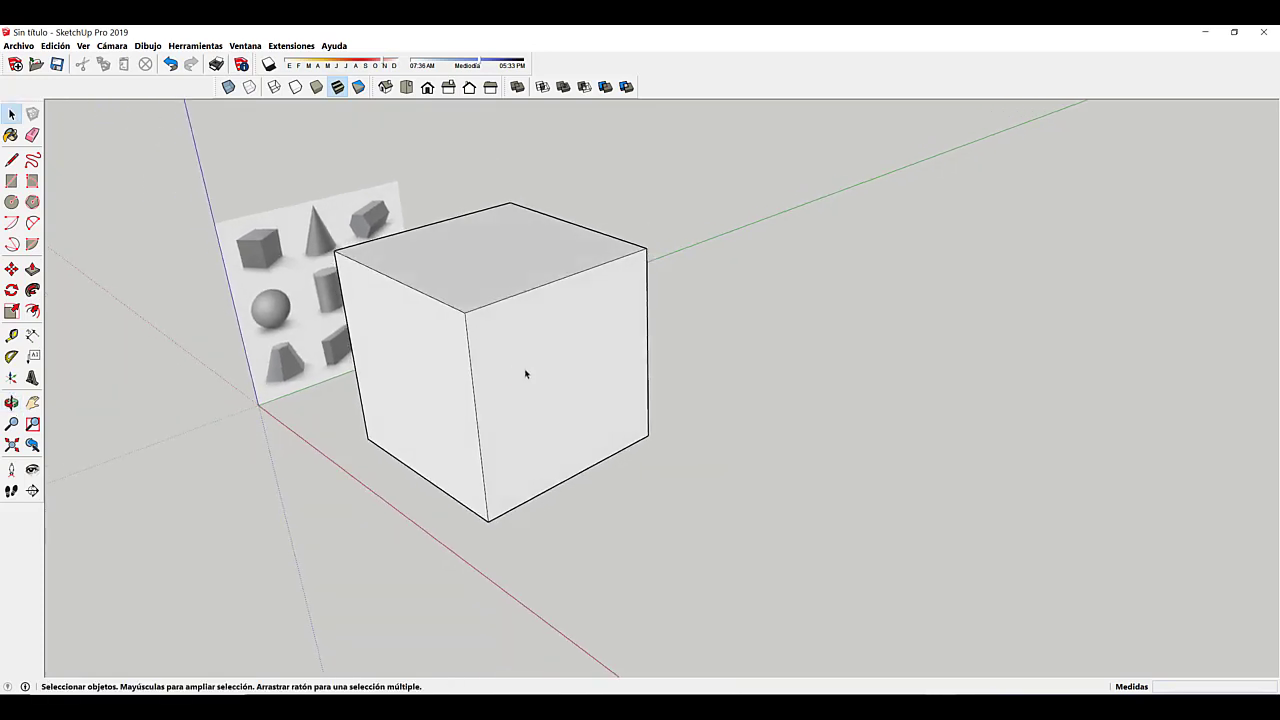
# Step: Select the cube's faces one by one, including the underside, to inspect them as separate faces
pyautogui.click(481, 290)
pyautogui.click(546, 376)
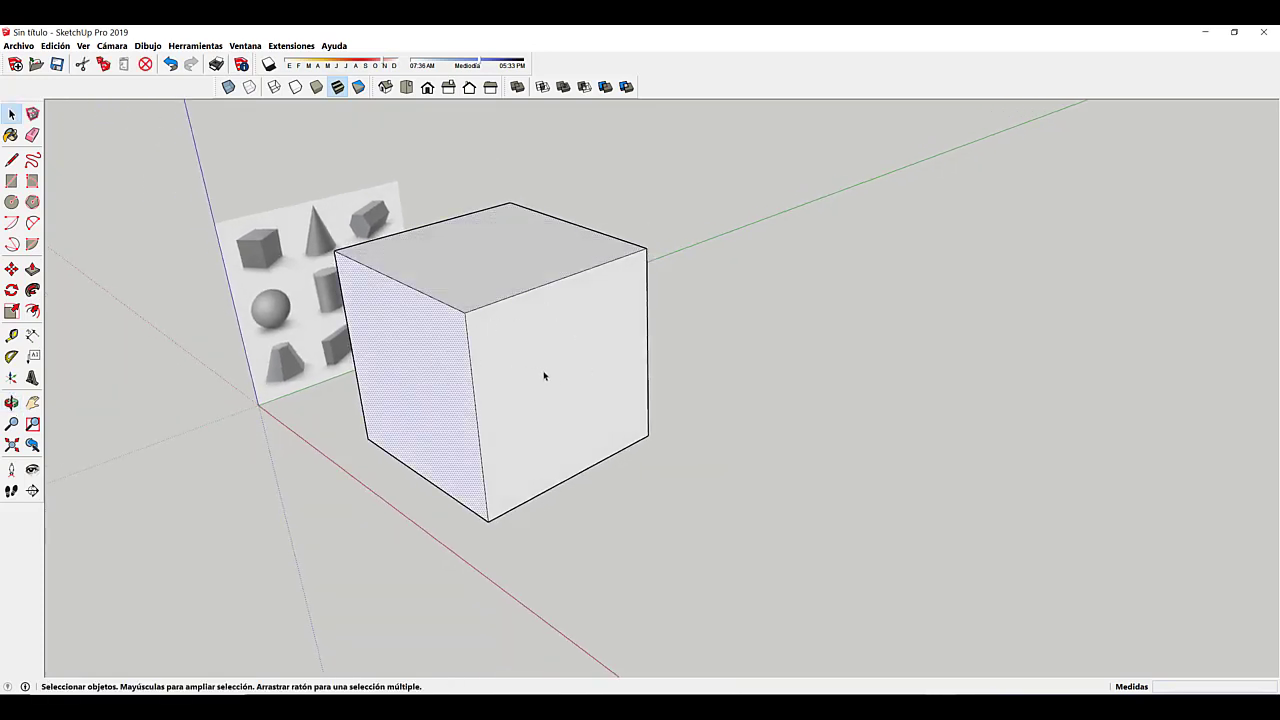
pyautogui.click(511, 303)
pyautogui.click(511, 296)
pyautogui.moveTo(559, 400); pyautogui.dragTo(546, 371, button='middle')
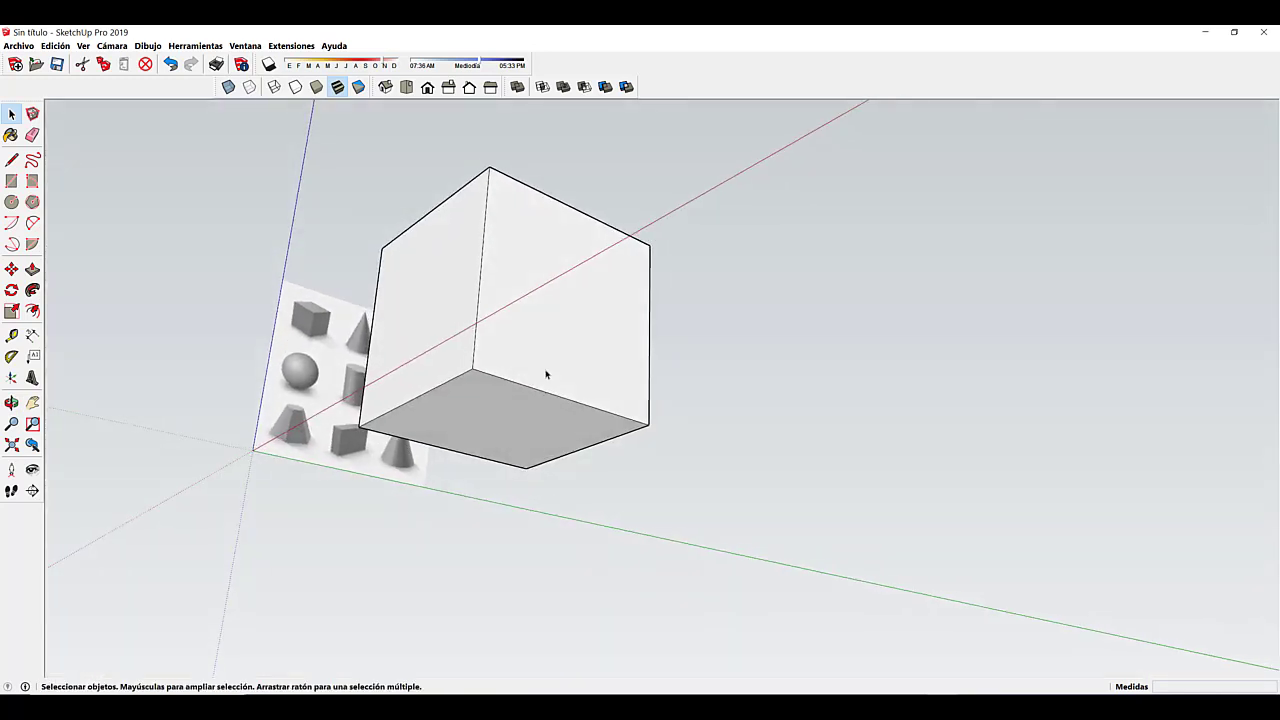
pyautogui.click(529, 420)
pyautogui.moveTo(529, 420); pyautogui.dragTo(569, 414, button='middle')
# Step: Delete the cube's vertical face pointing away from the reference image, inspect the hollow interior, and undo the deletion
pyautogui.click(540, 405)
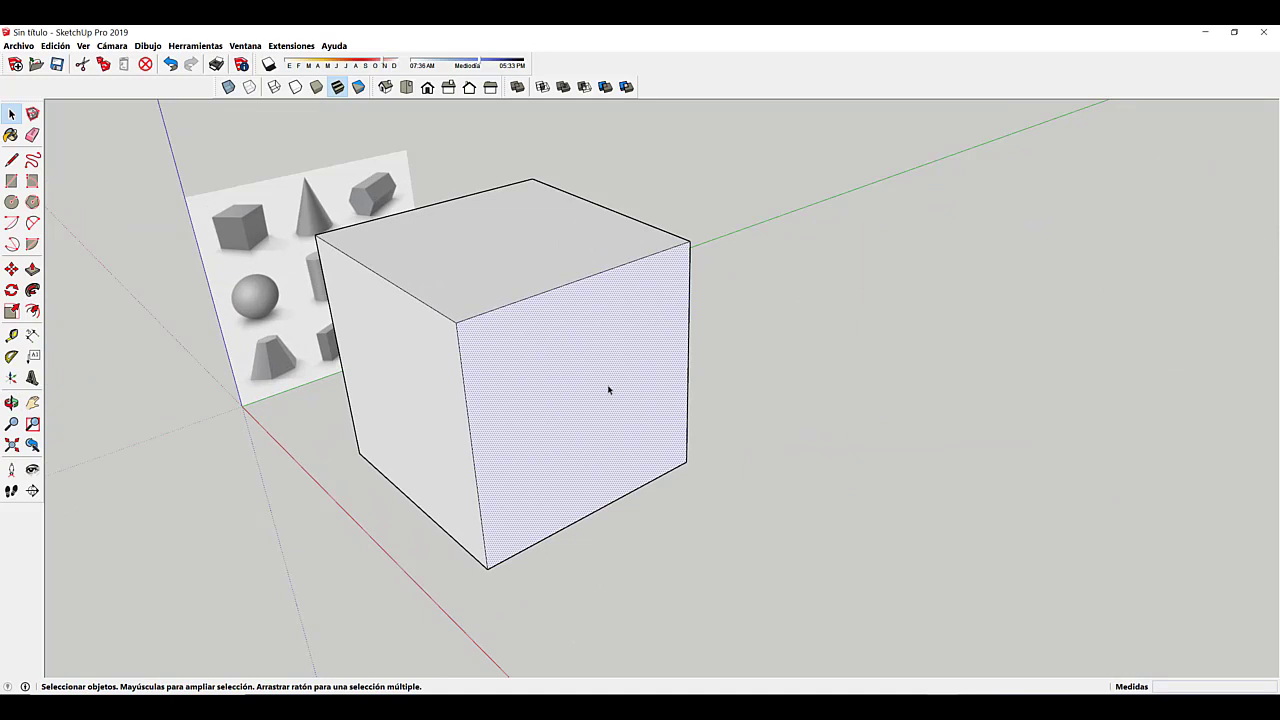
pyautogui.press('Delete')
pyautogui.moveTo(609, 390); pyautogui.dragTo(362, 242, button='middle')
pyautogui.moveTo(561, 328); pyautogui.dragTo(489, 323, button='middle')
pyautogui.moveTo(600, 297); pyautogui.dragTo(777, 477, button='middle')
pyautogui.moveTo(640, 451); pyautogui.dragTo(662, 530, button='middle')
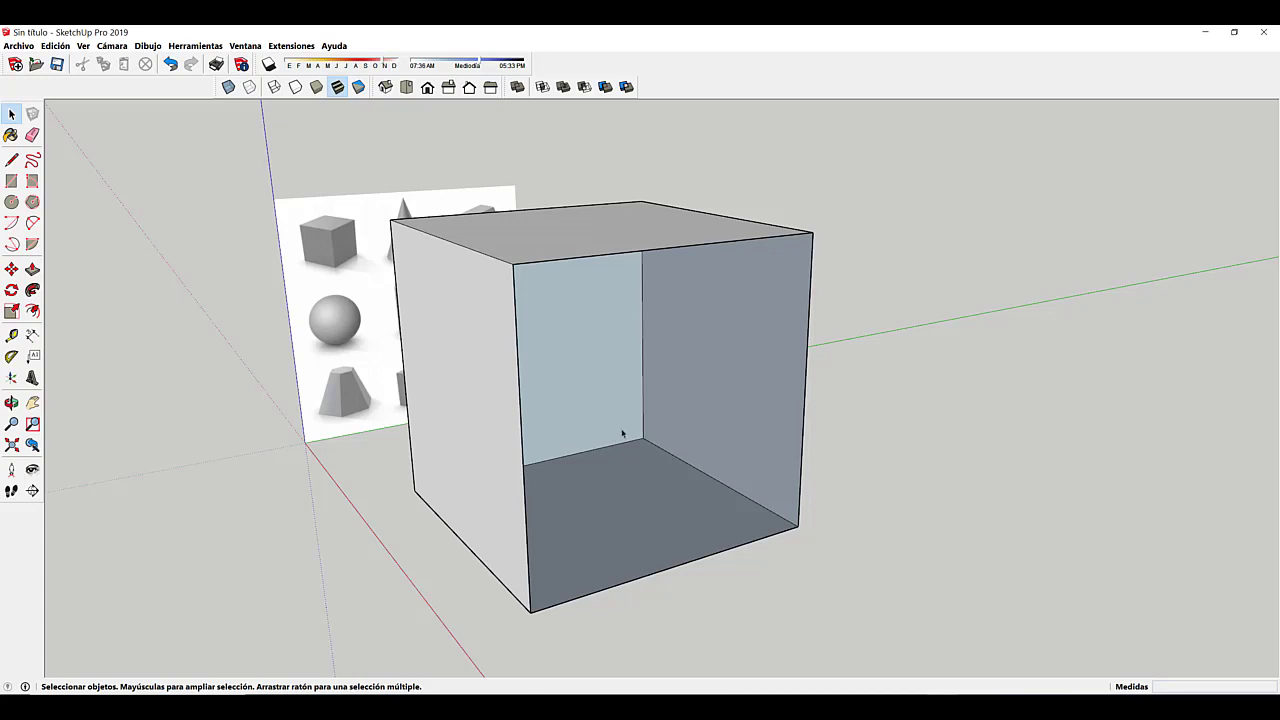
pyautogui.click(171, 66)
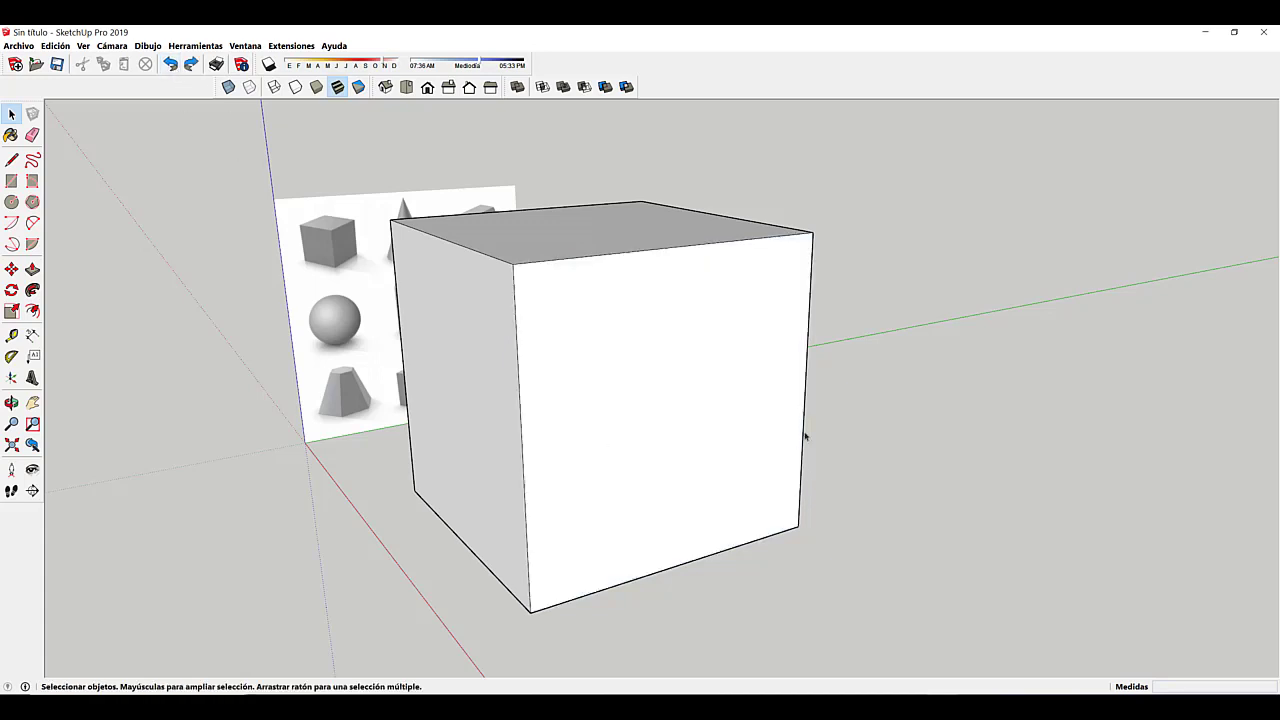
# Step: Select a front vertical face and, one by one, the three edges meeting at the cube's nearest upper corner to examine them as separate entities
pyautogui.moveTo(805, 436); pyautogui.dragTo(749, 517, button='middle')
pyautogui.moveTo(666, 492); pyautogui.dragTo(671, 452, button='middle')
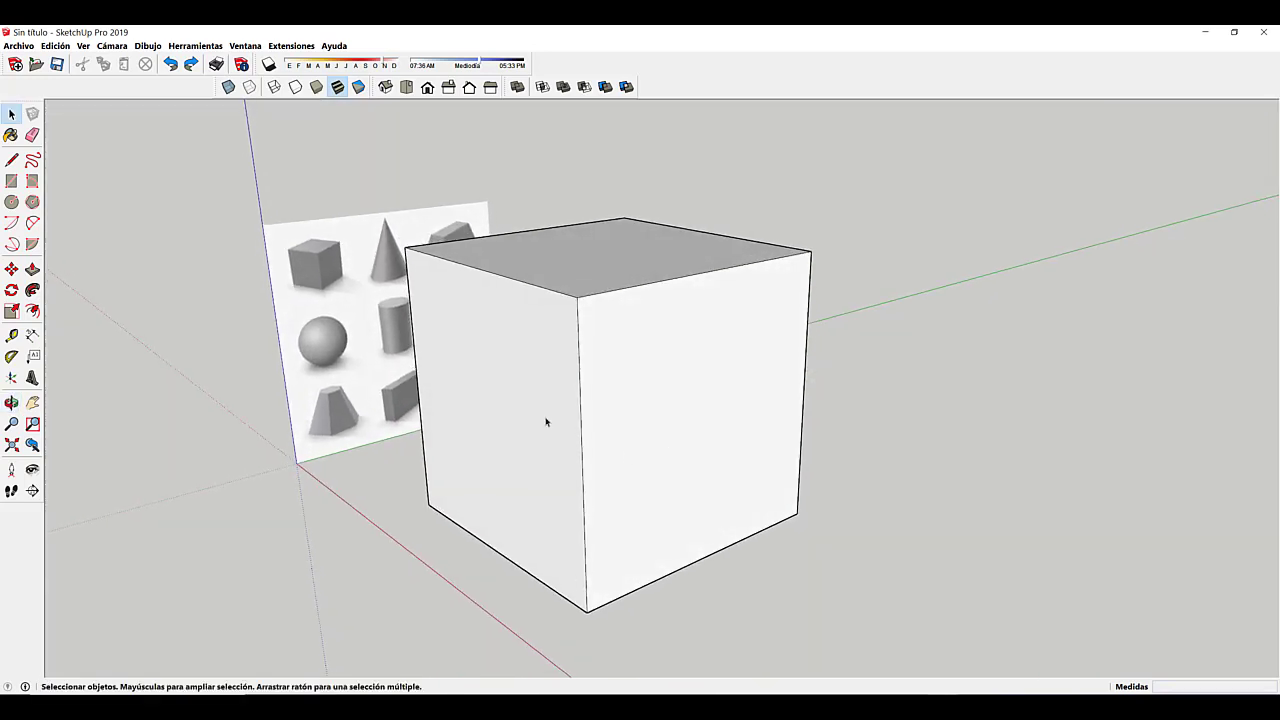
pyautogui.moveTo(546, 422); pyautogui.dragTo(668, 421, button='middle')
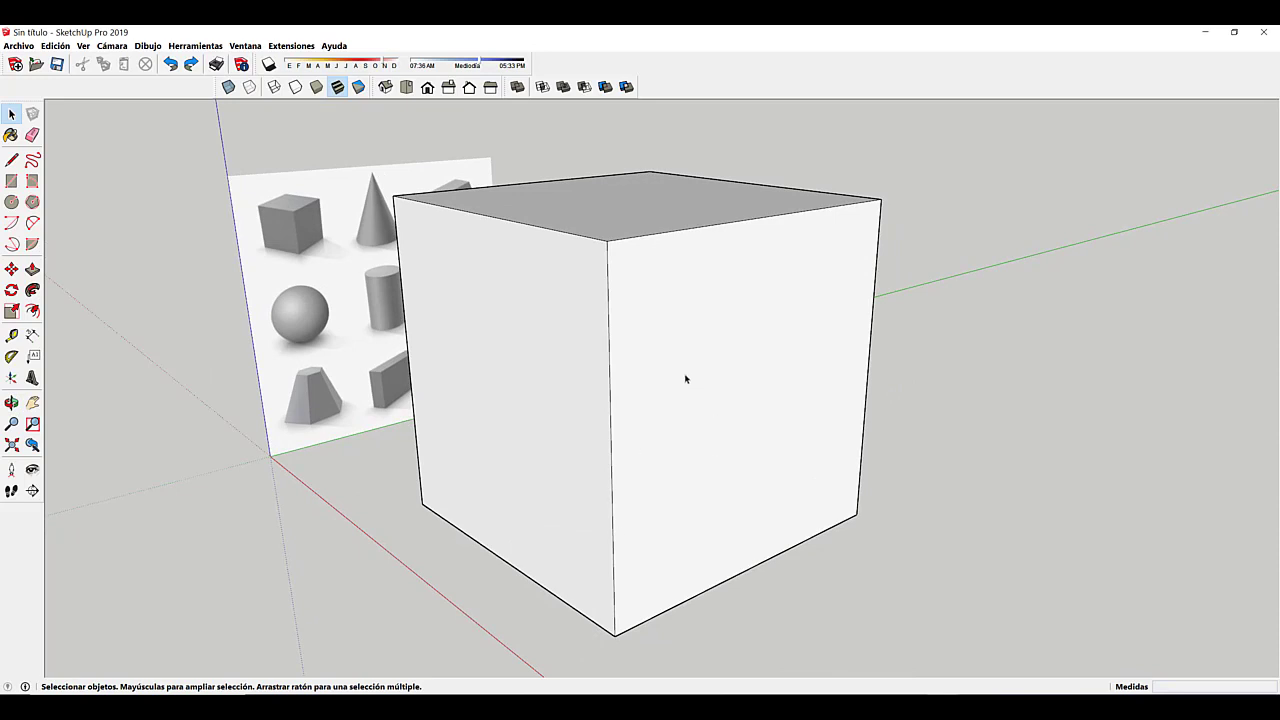
pyautogui.click(740, 490)
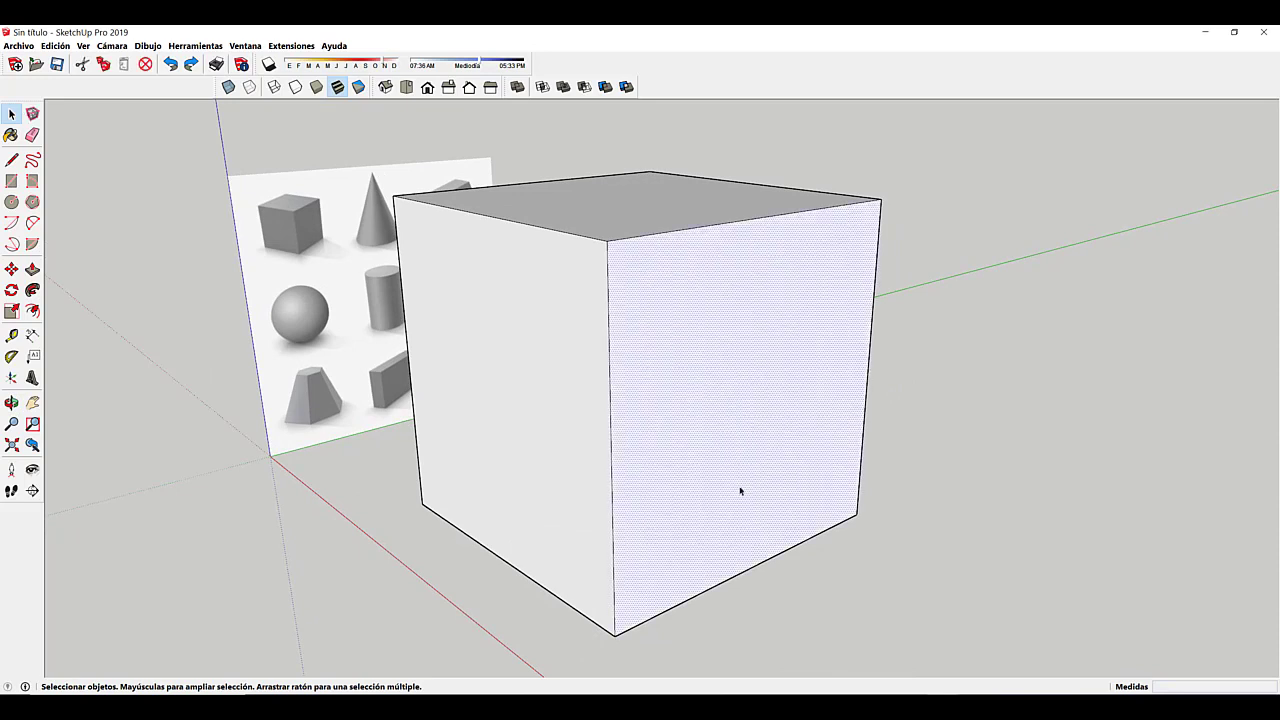
pyautogui.click(609, 404)
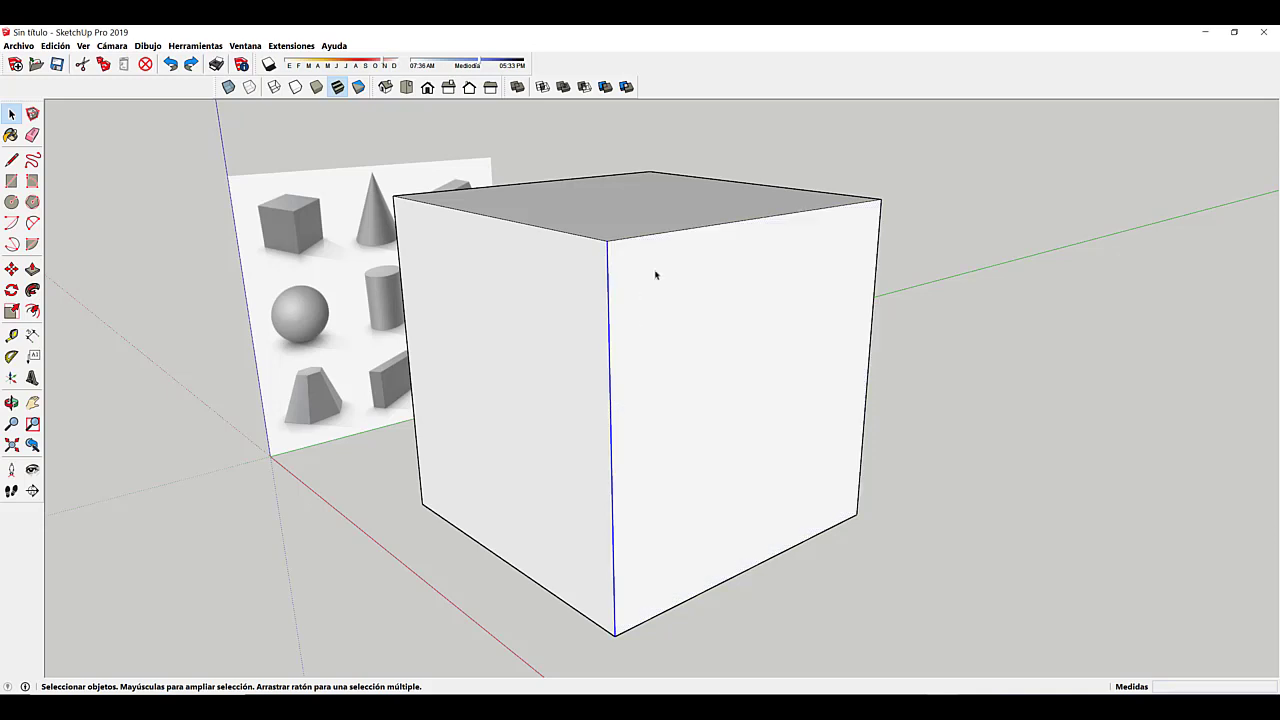
pyautogui.click(686, 230)
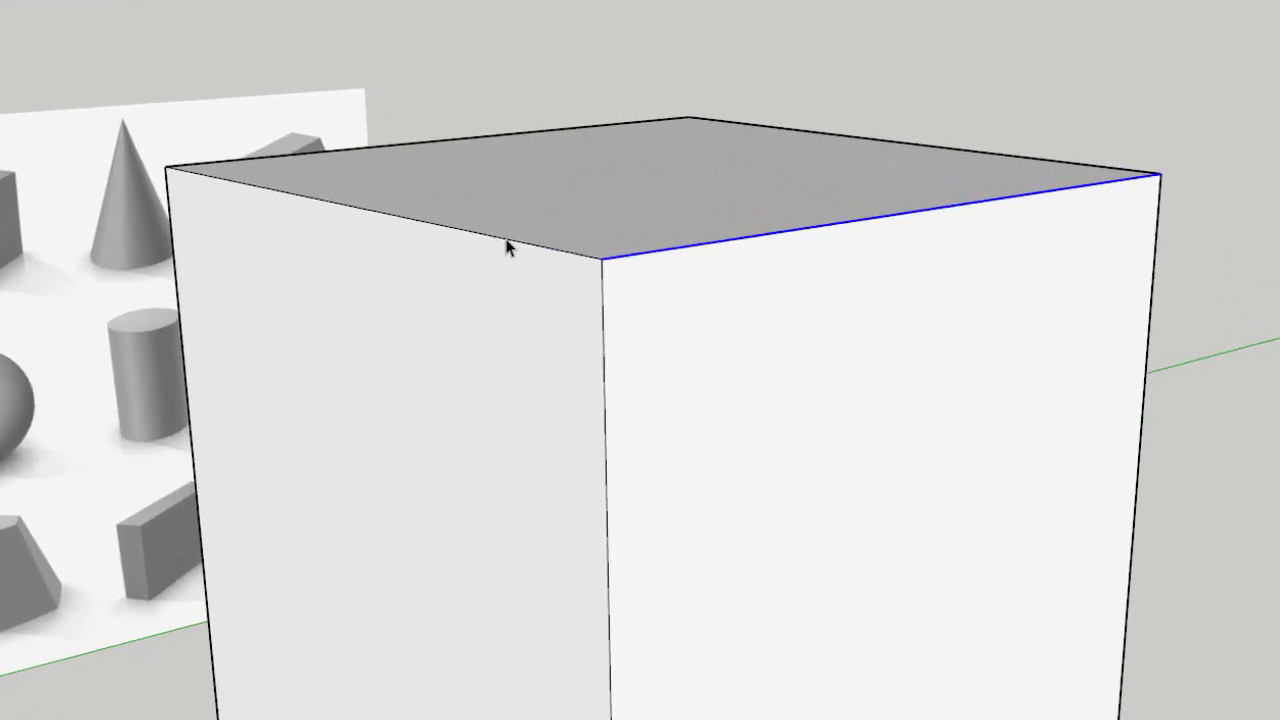
pyautogui.click(548, 236)
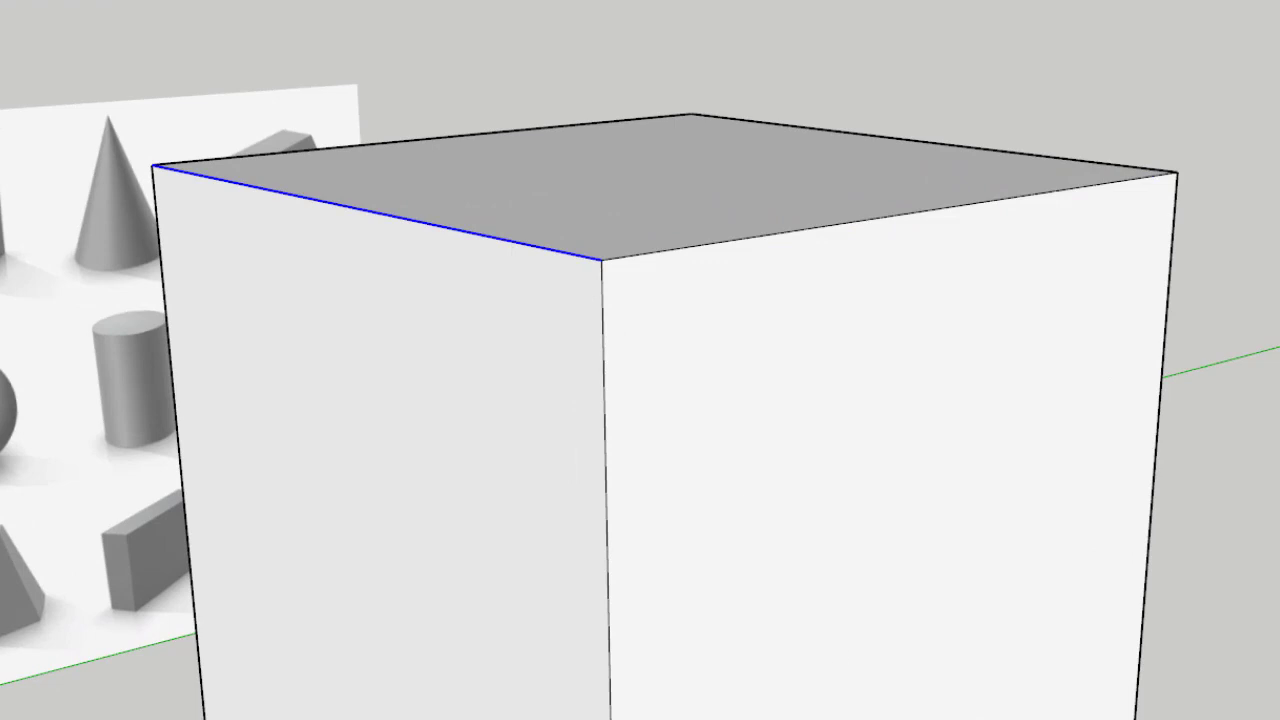
pyautogui.click(620, 257)
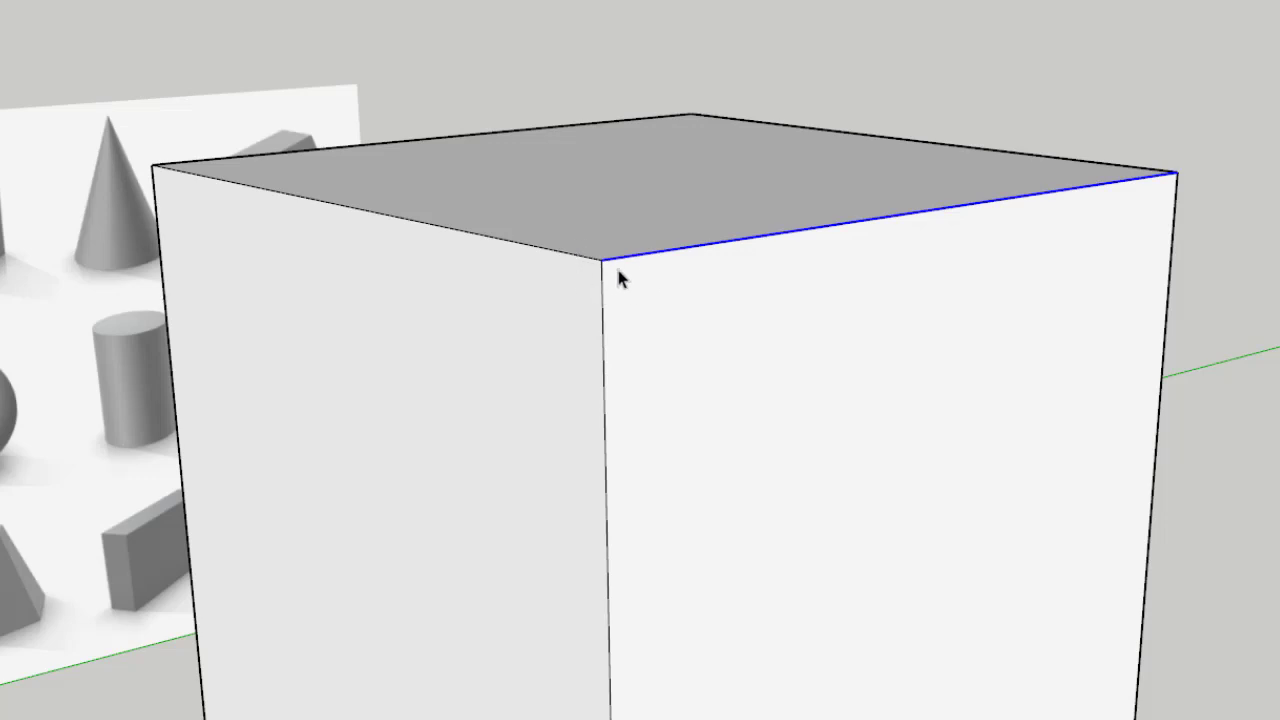
pyautogui.click(570, 258)
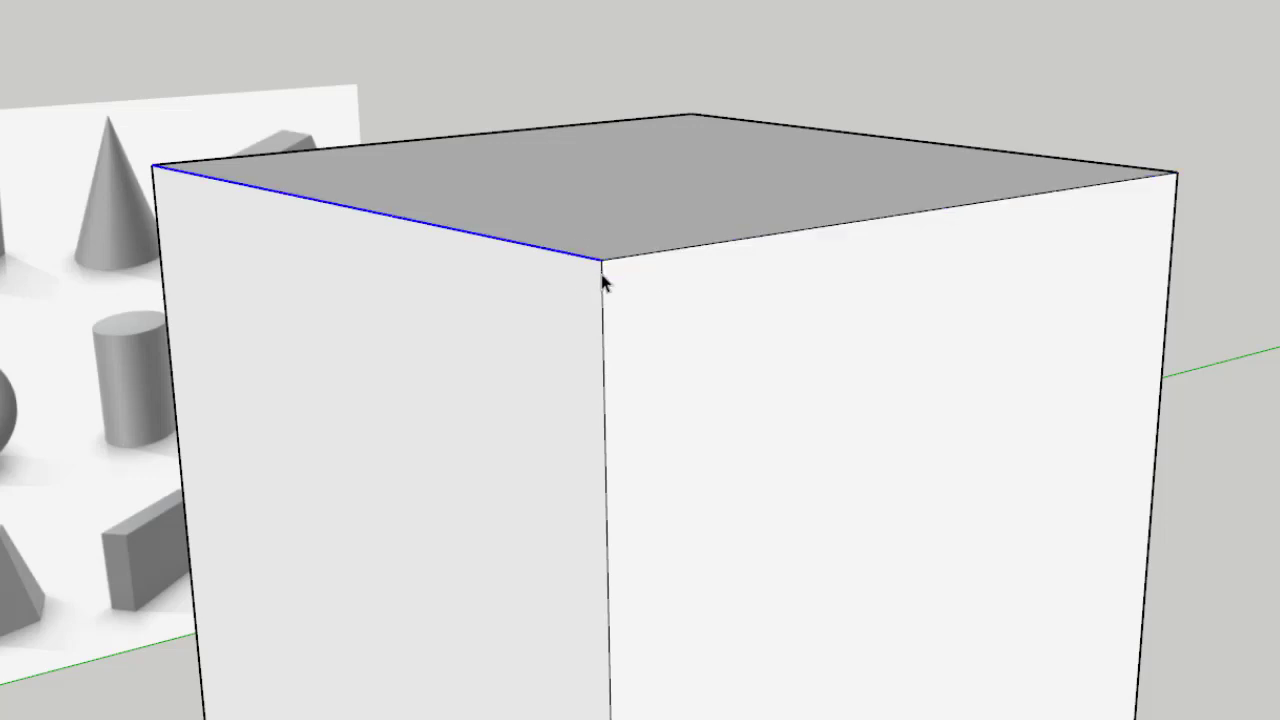
pyautogui.click(602, 275)
pyautogui.click(618, 257)
pyautogui.click(587, 257)
pyautogui.click(601, 276)
pyautogui.click(617, 263)
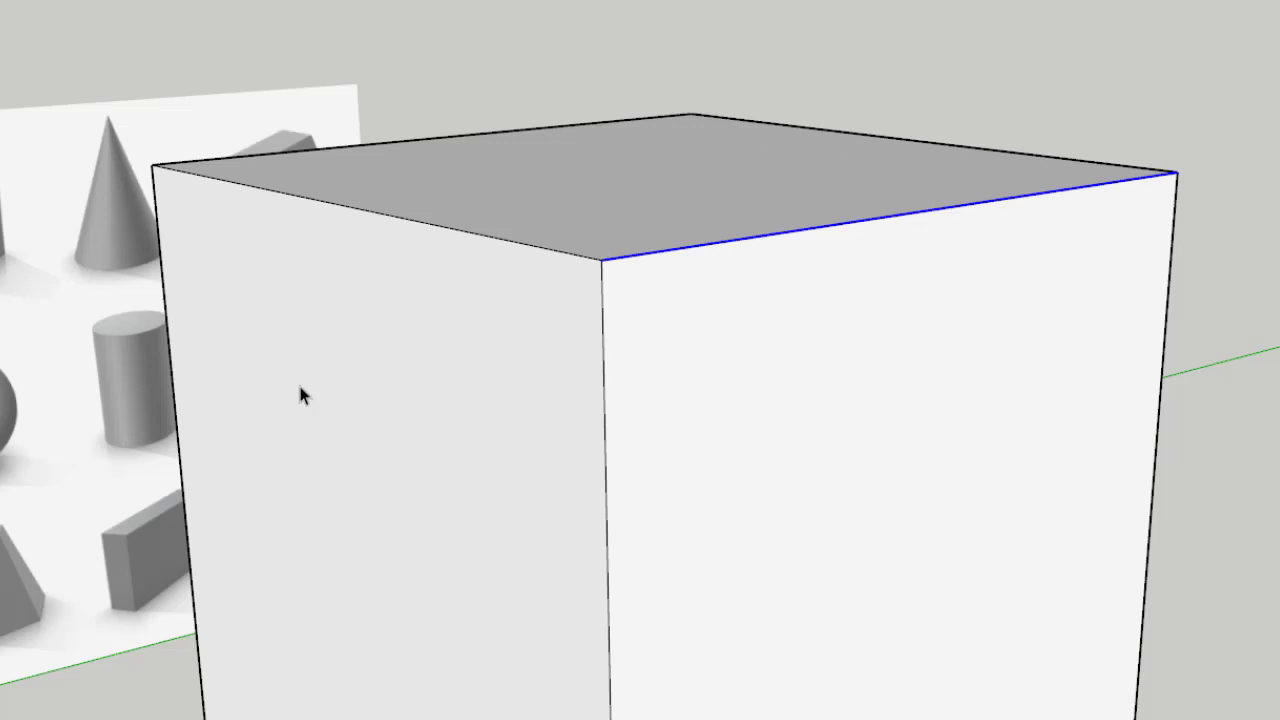
# Step: Select the near vertical edge, the top face and the two front vertical faces one at a time to tell edges from faces
pyautogui.keyDown('shift'); pyautogui.moveTo(614, 520); pyautogui.dragTo(686, 498, button='middle'); pyautogui.keyUp('shift')
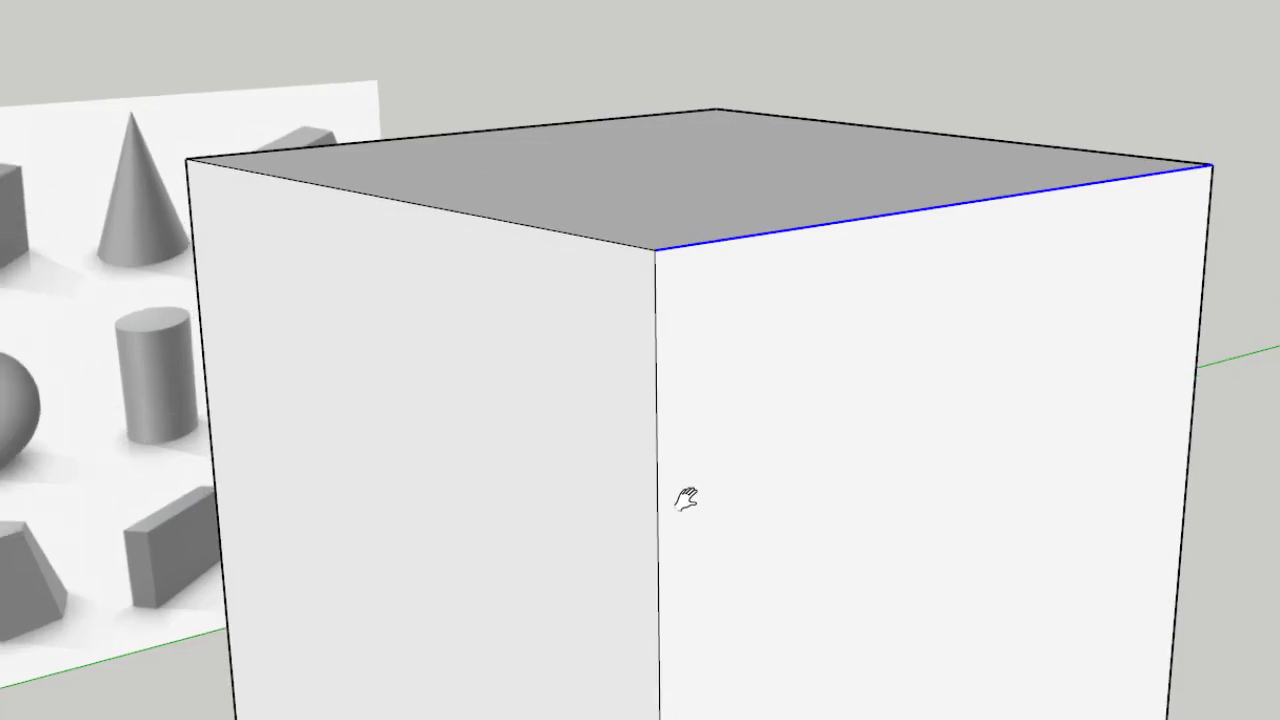
pyautogui.click(900, 528)
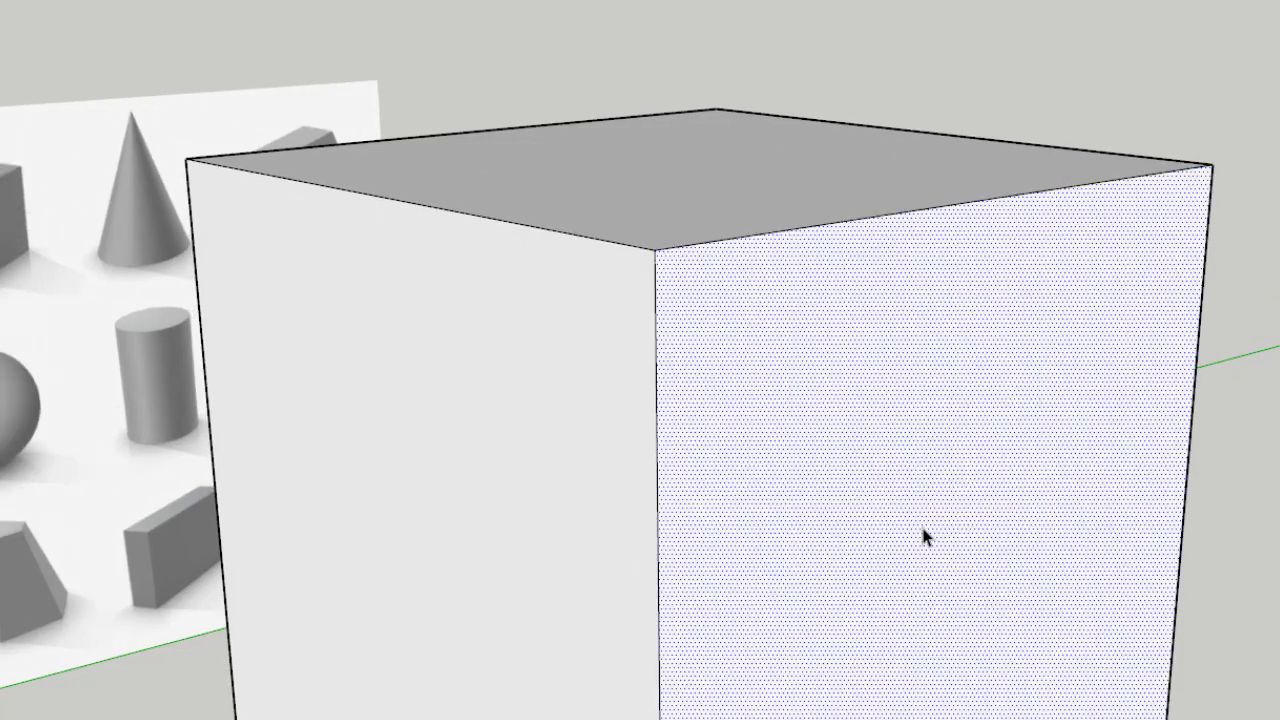
pyautogui.click(657, 372)
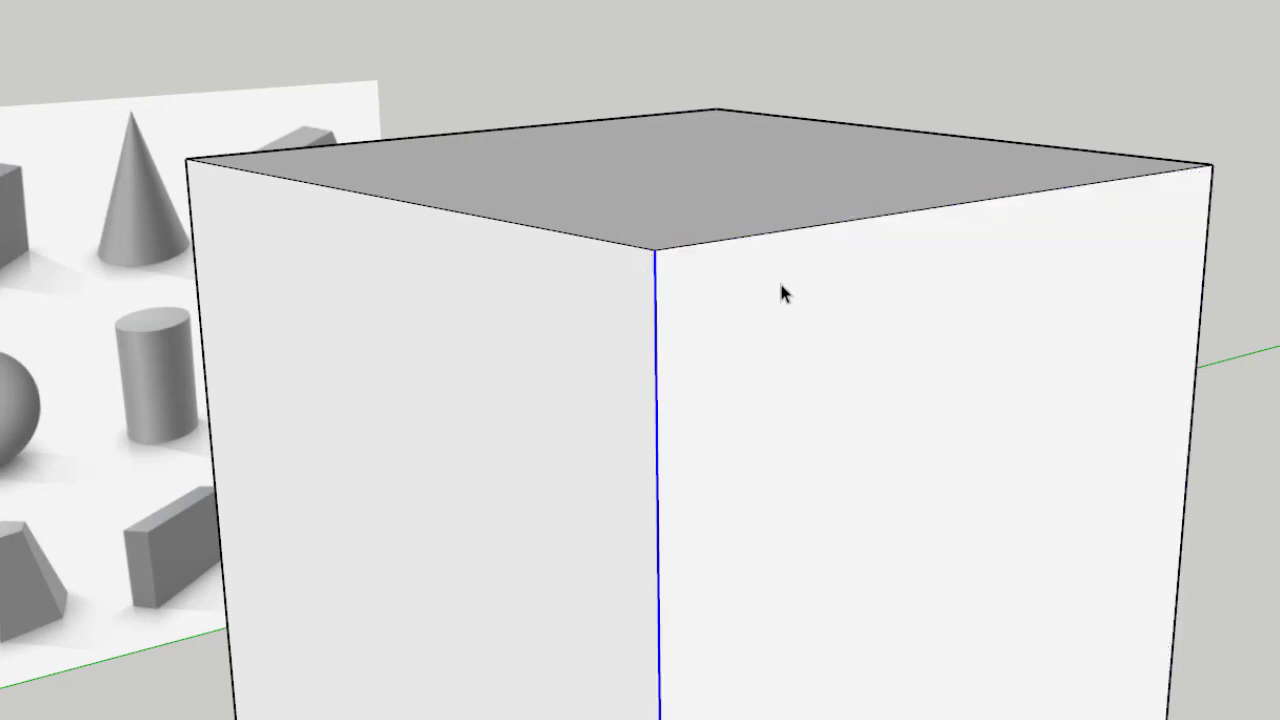
pyautogui.click(871, 278)
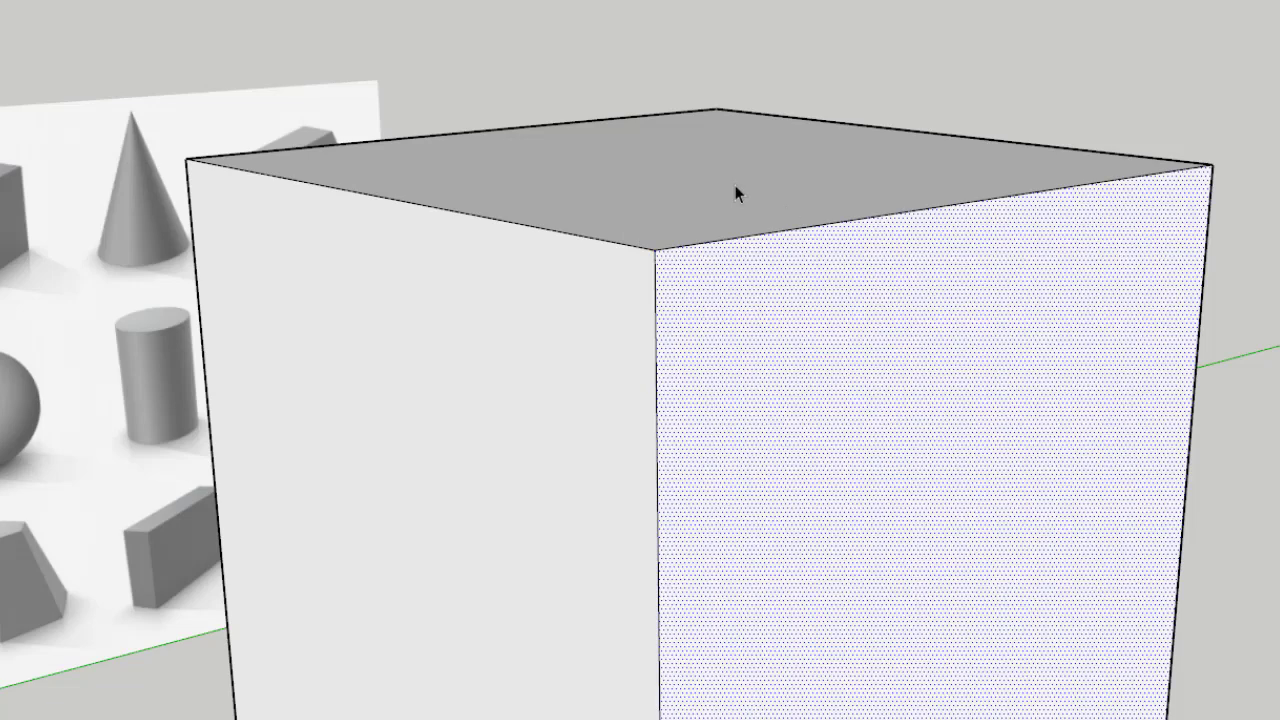
pyautogui.click(737, 191)
pyautogui.click(537, 357)
# Step: Delete the front vertical face pointing away from the reference image, and undo the deletion
pyautogui.click(790, 440)
pyautogui.moveTo(768, 457); pyautogui.dragTo(828, 515, button='middle')
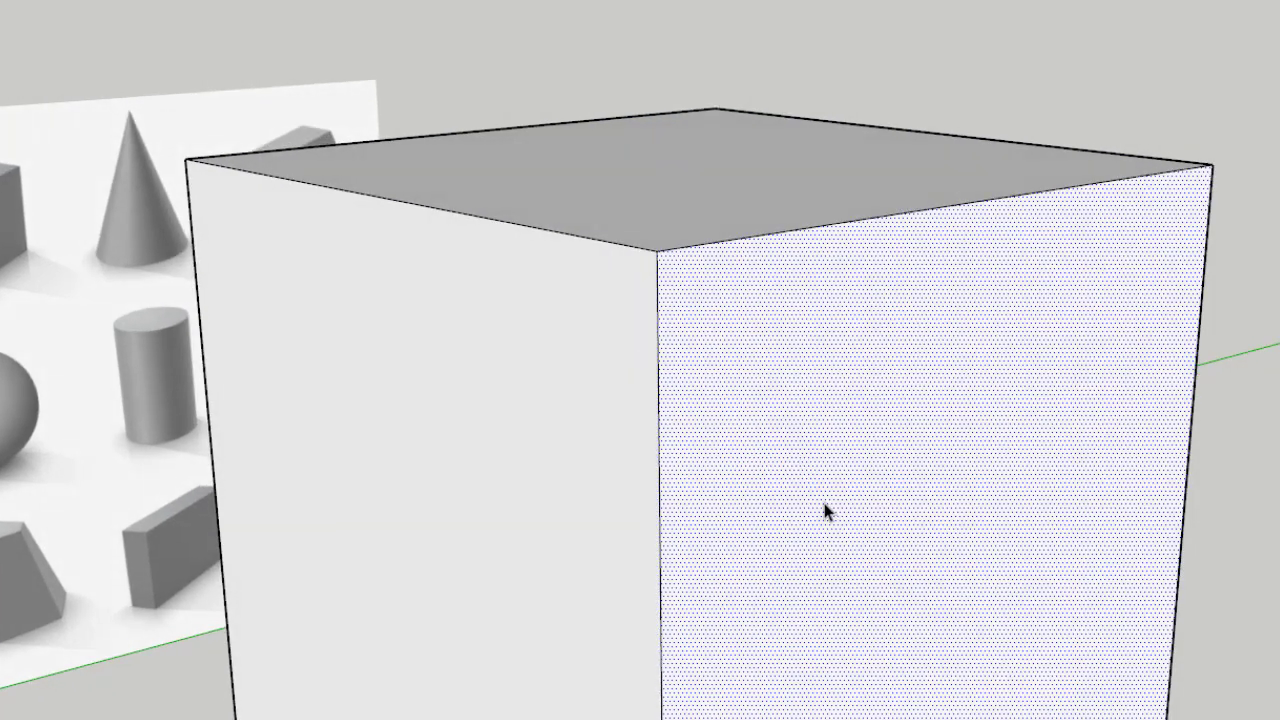
pyautogui.press('Delete')
pyautogui.hotkey('ctrl', 'z')
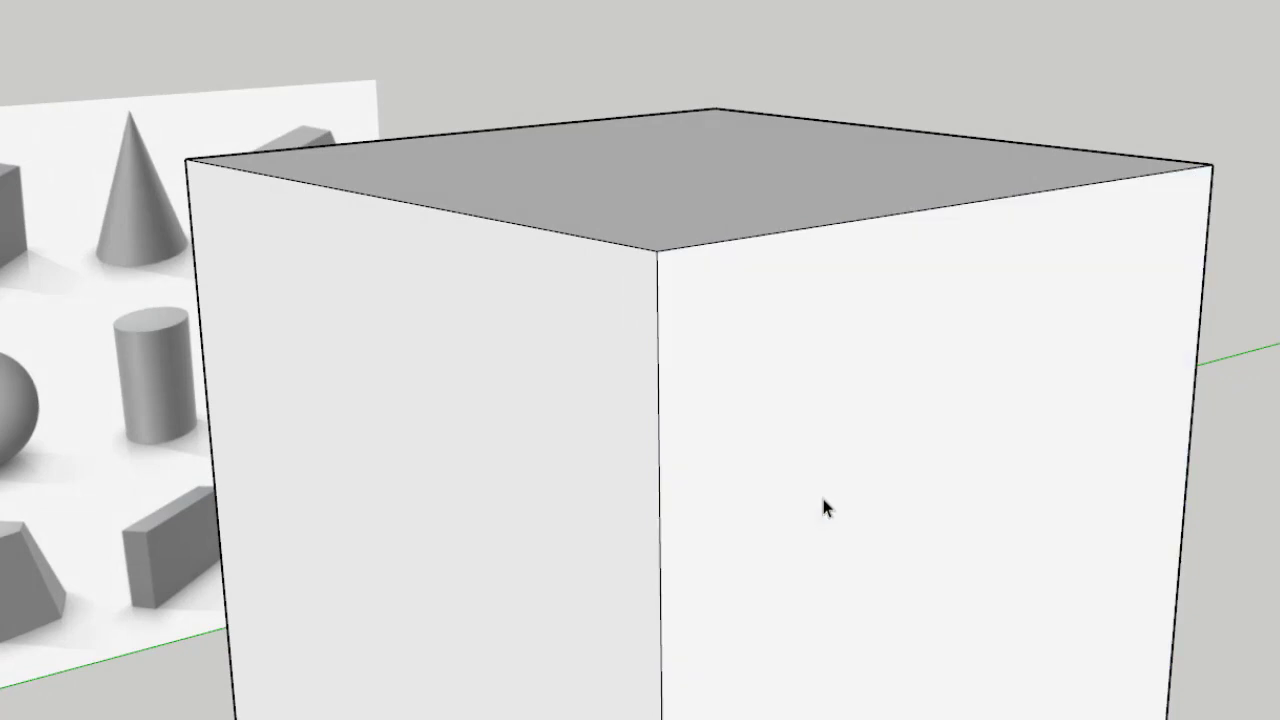
# Step: Select the same vertical face, the nearest vertical edge and the adjoining upper edge individually for comparison
pyautogui.click(831, 563)
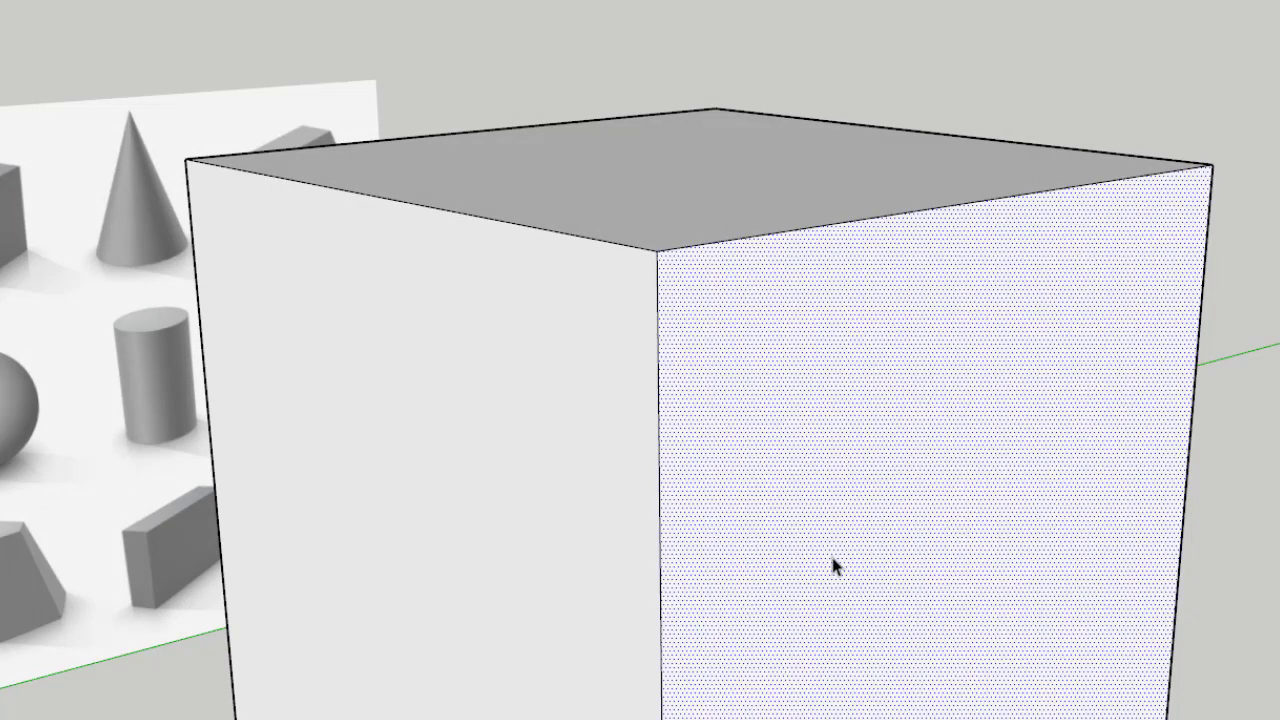
pyautogui.click(660, 482)
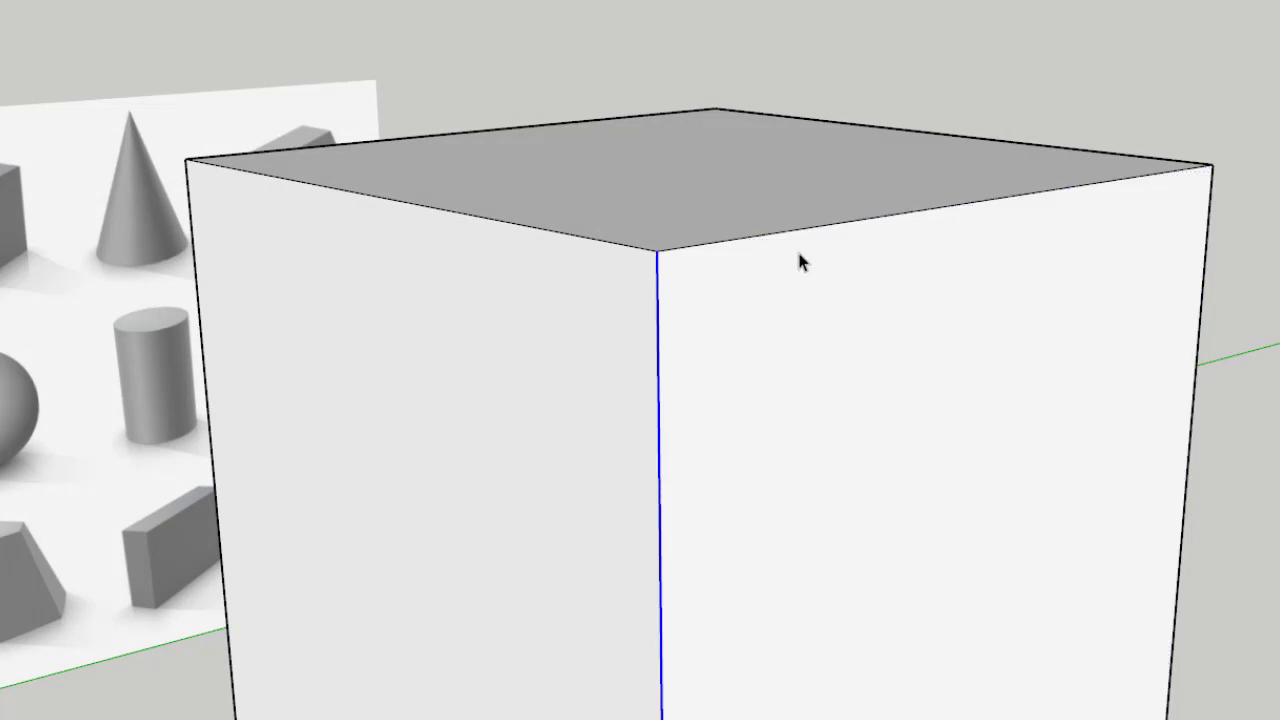
pyautogui.click(824, 235)
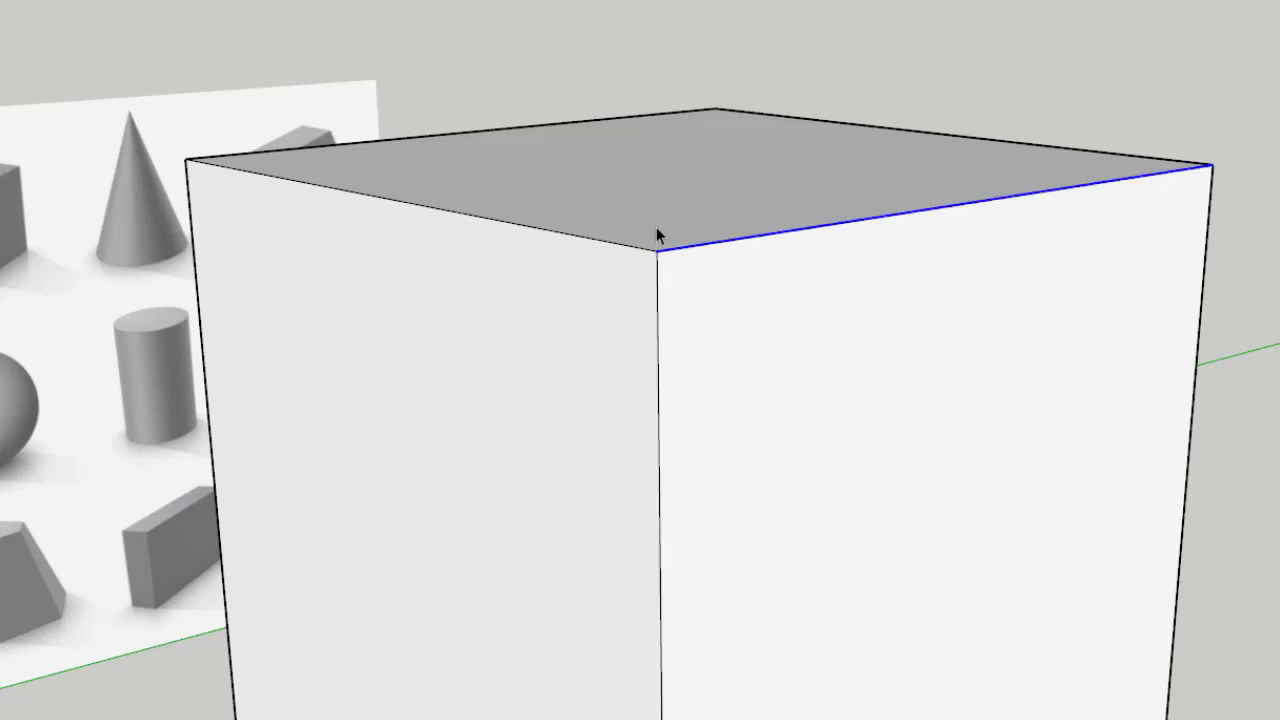
# Step: Delete the cube's nearest vertical edge, inspect the opened interior, and undo the deletion
pyautogui.click(659, 320)
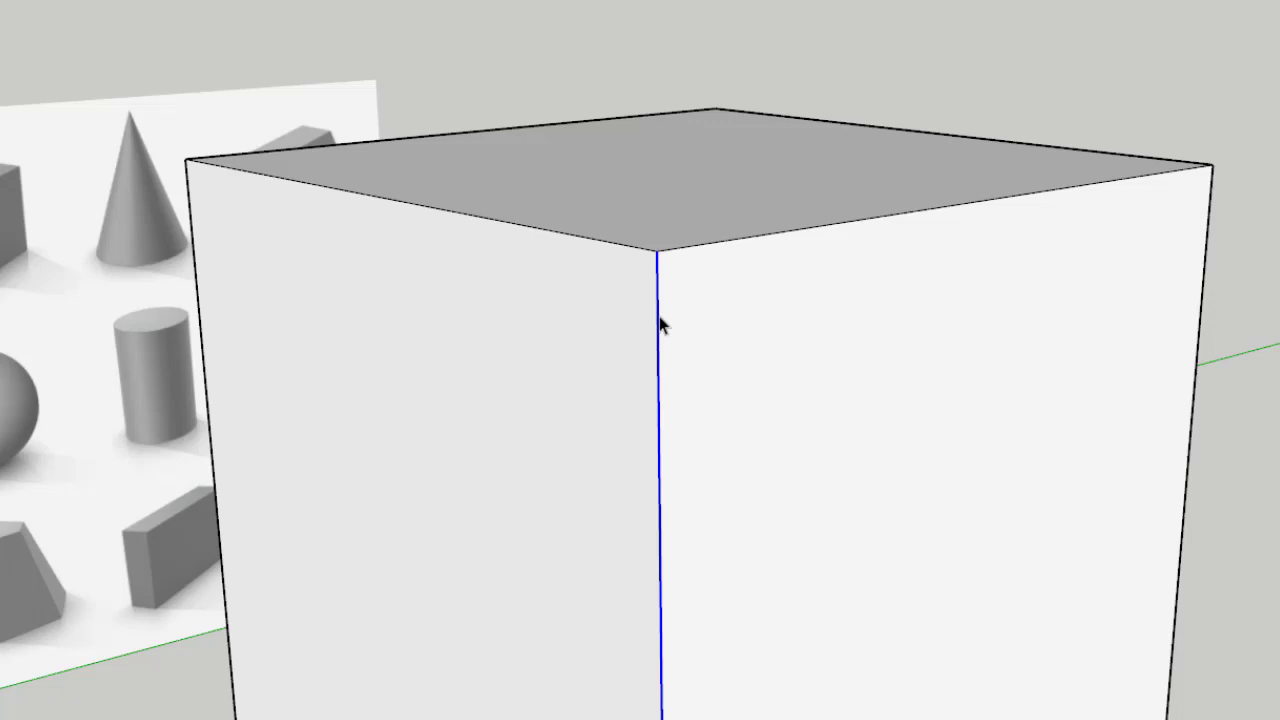
pyautogui.click(659, 322)
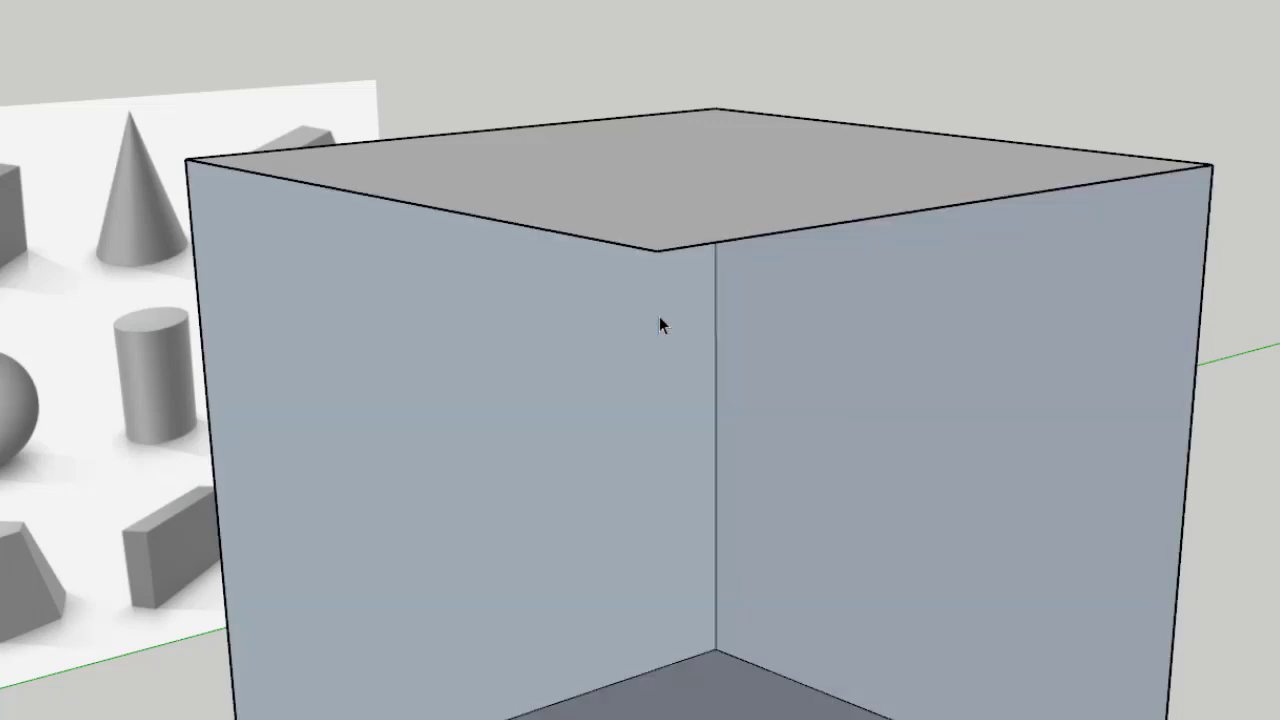
pyautogui.moveTo(608, 263); pyautogui.dragTo(1103, 526, button='middle')
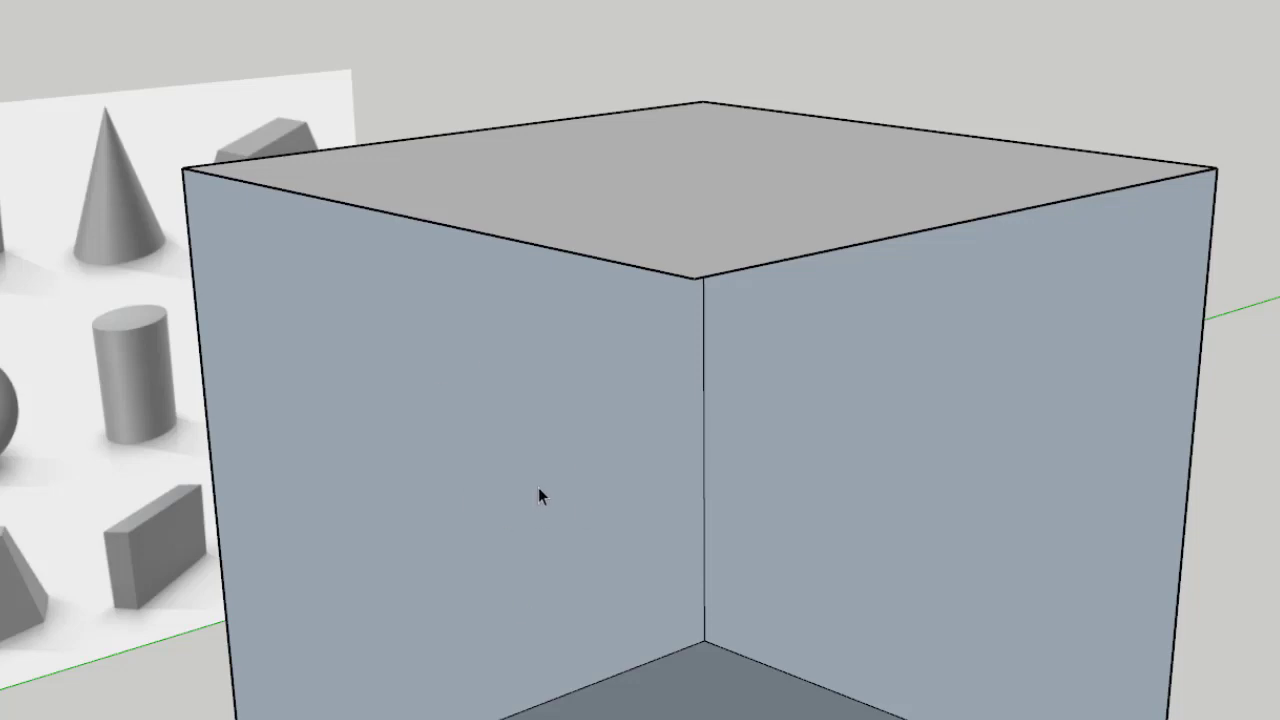
pyautogui.keyDown('shift'); pyautogui.moveTo(938, 553); pyautogui.dragTo(975, 531, button='middle'); pyautogui.keyUp('shift')
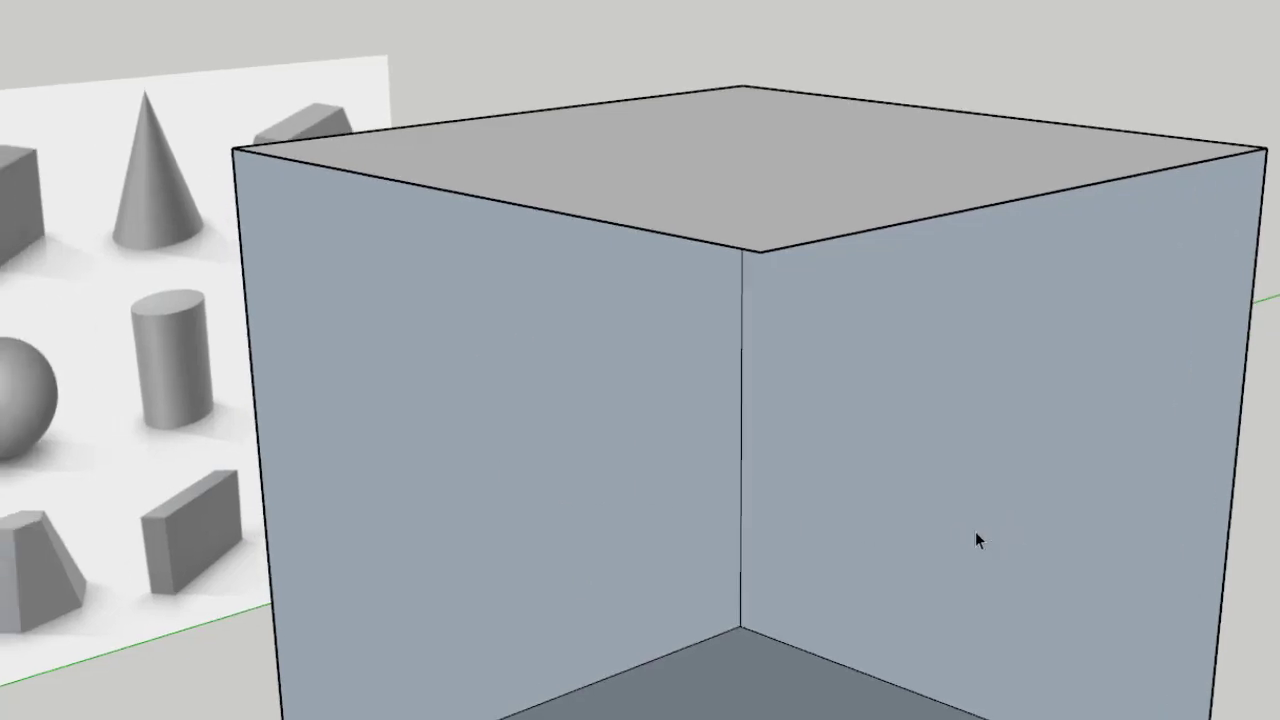
pyautogui.moveTo(821, 560); pyautogui.dragTo(795, 585, button='middle')
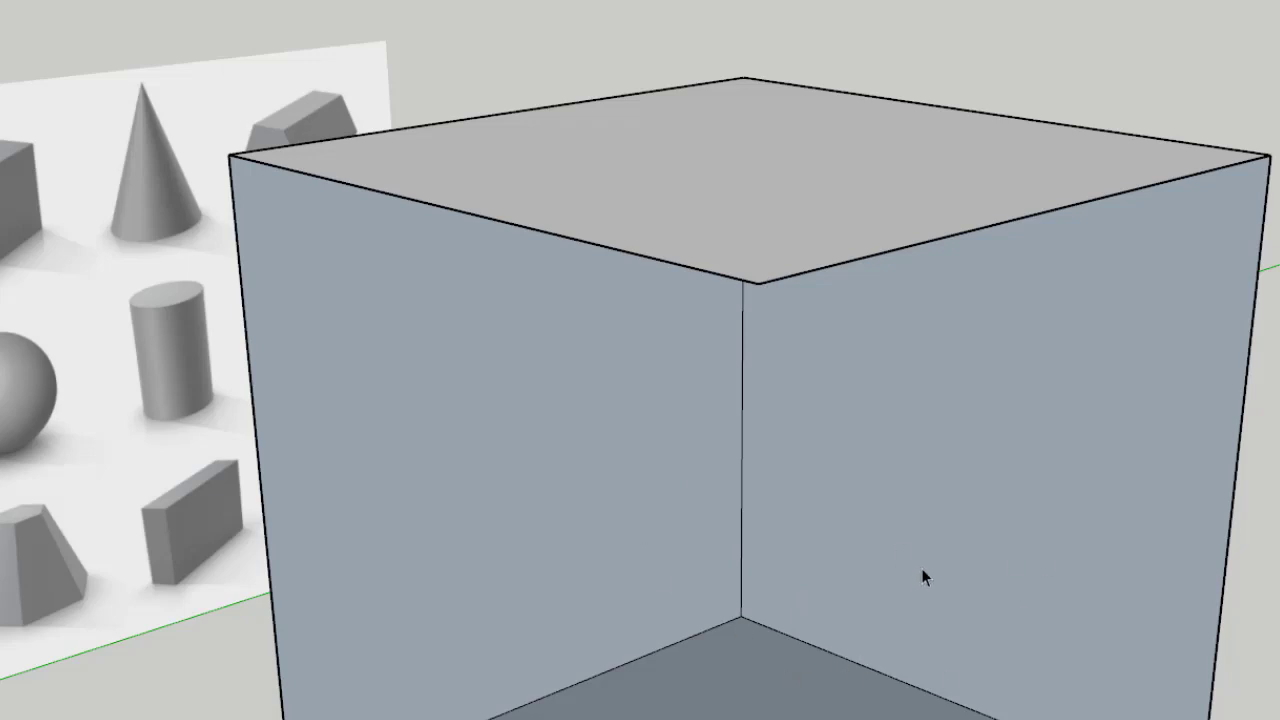
pyautogui.hotkey('ctrl', 'z')
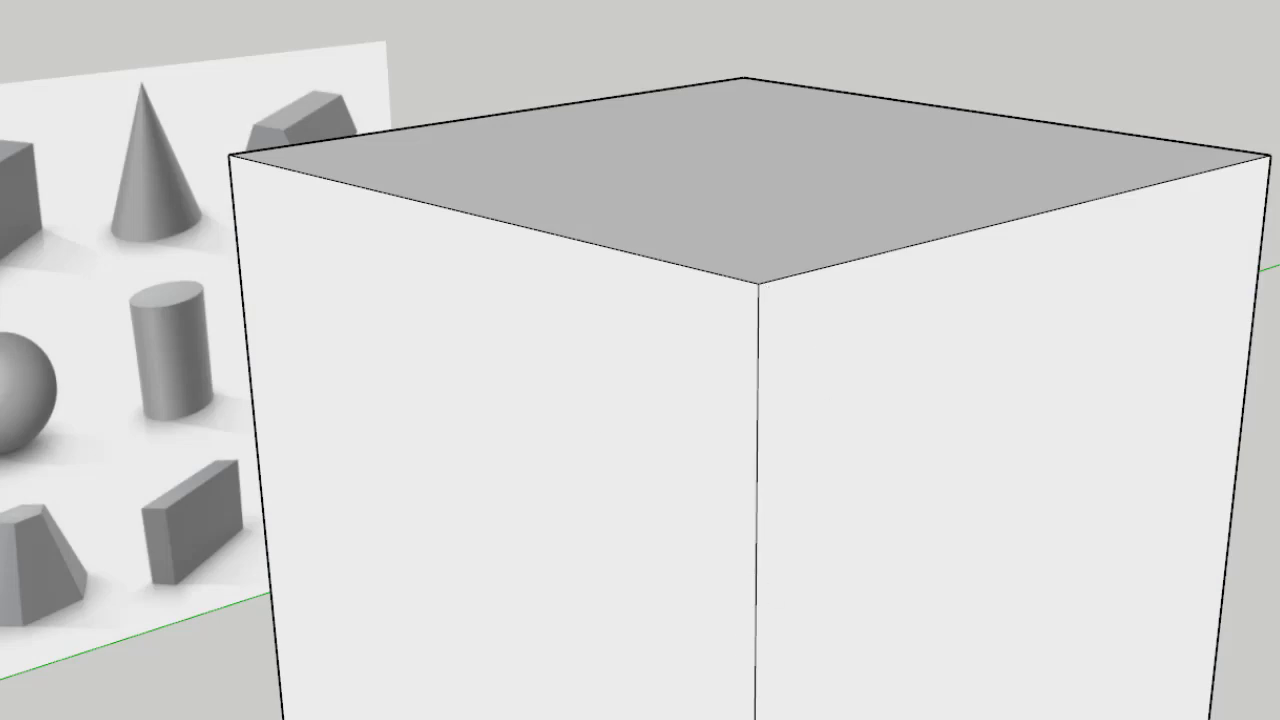
# Step: Select the top face and each of the two front vertical faces as single selections
pyautogui.click(788, 248)
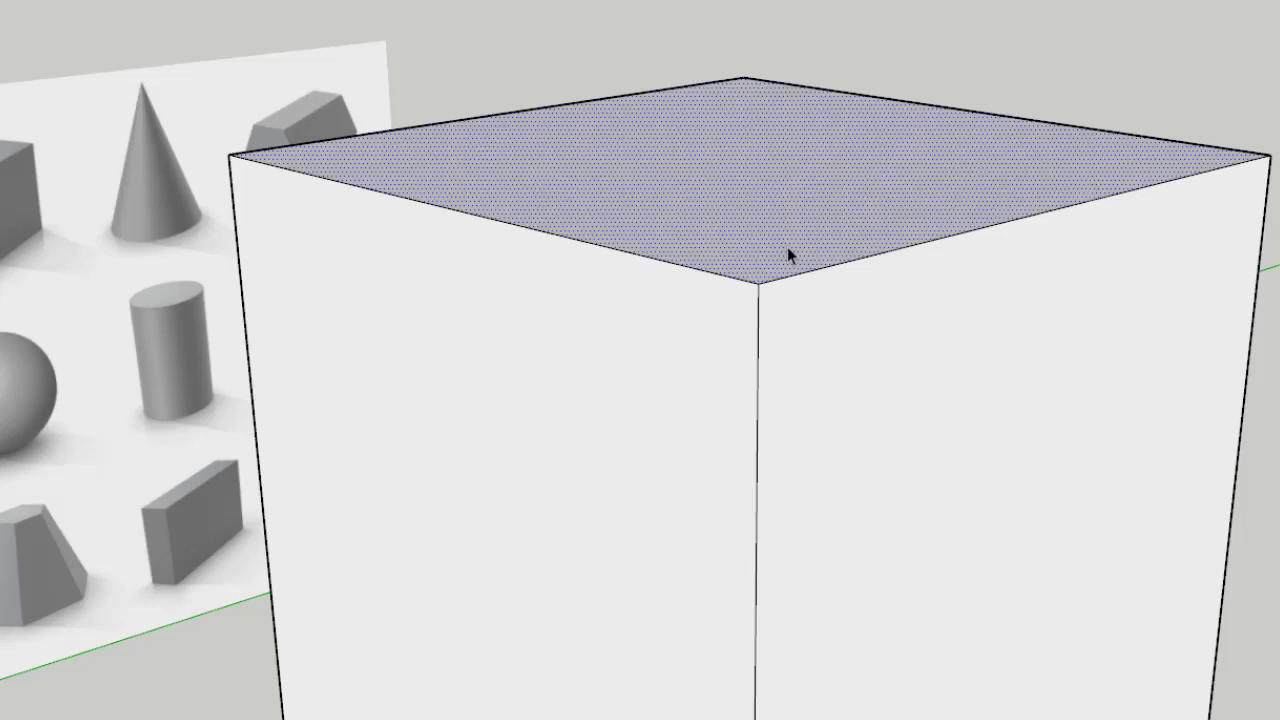
pyautogui.click(802, 390)
pyautogui.click(653, 437)
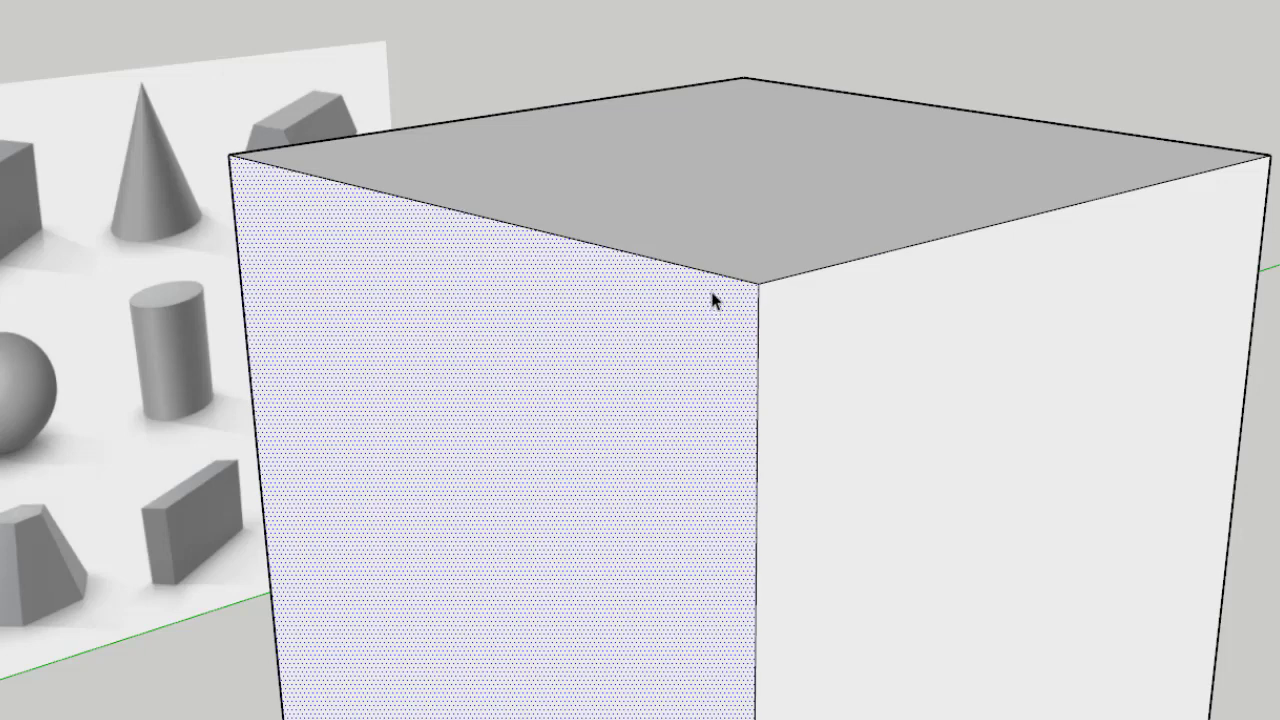
# Step: Delete the two front vertical faces and the top face as one multiple selection, inspect the remaining edges, and undo the deletion
pyautogui.click(861, 556)
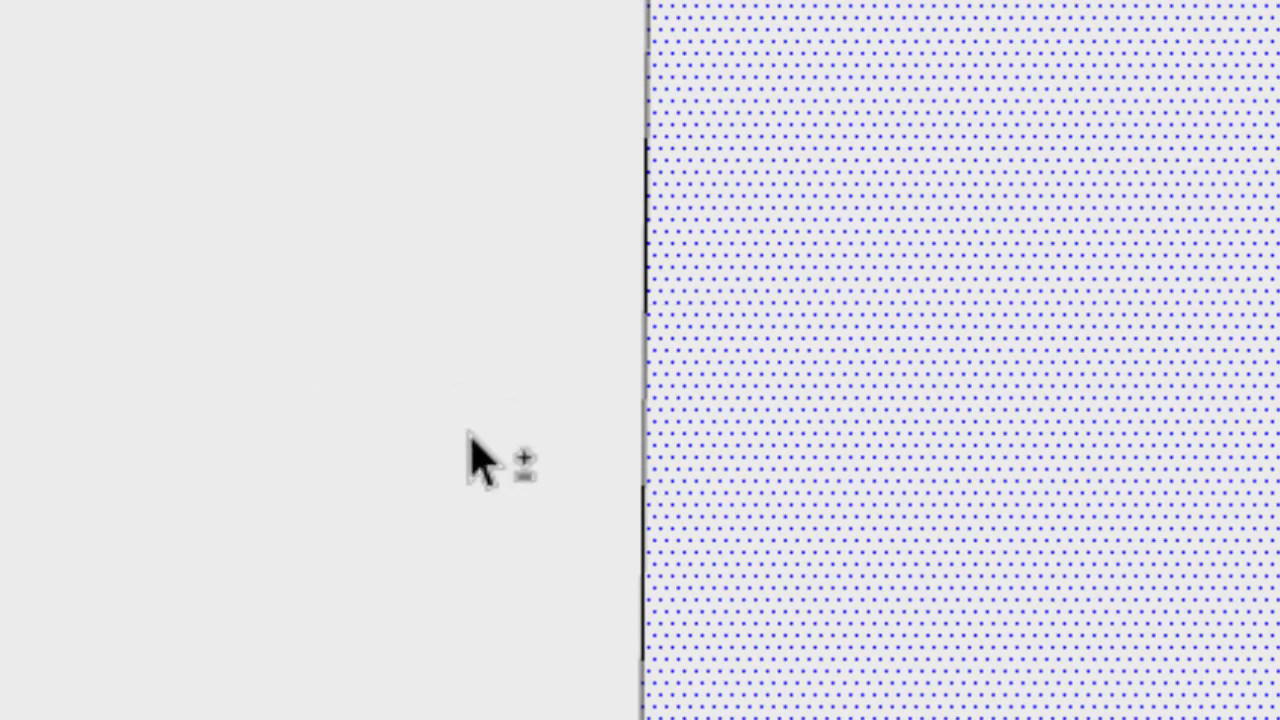
pyautogui.keyDown('shift'); pyautogui.click(393, 362); pyautogui.keyUp('shift')
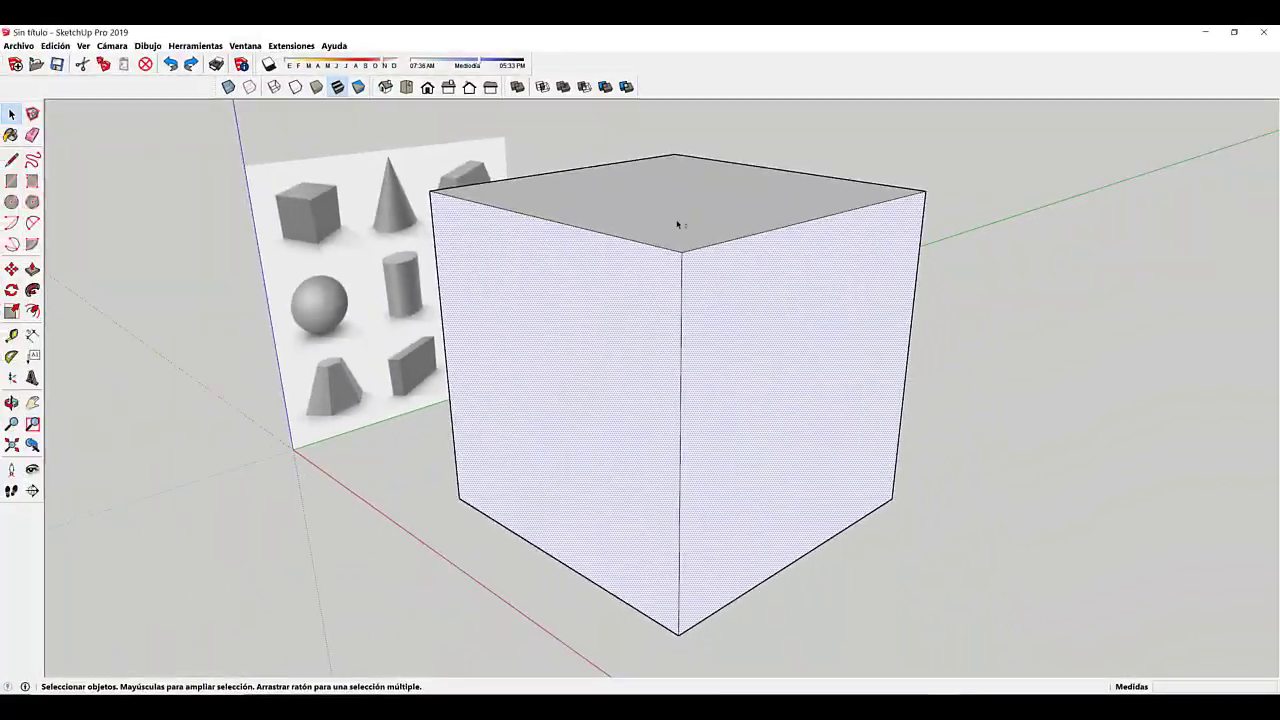
pyautogui.keyDown('shift'); pyautogui.click(677, 224); pyautogui.keyUp('shift')
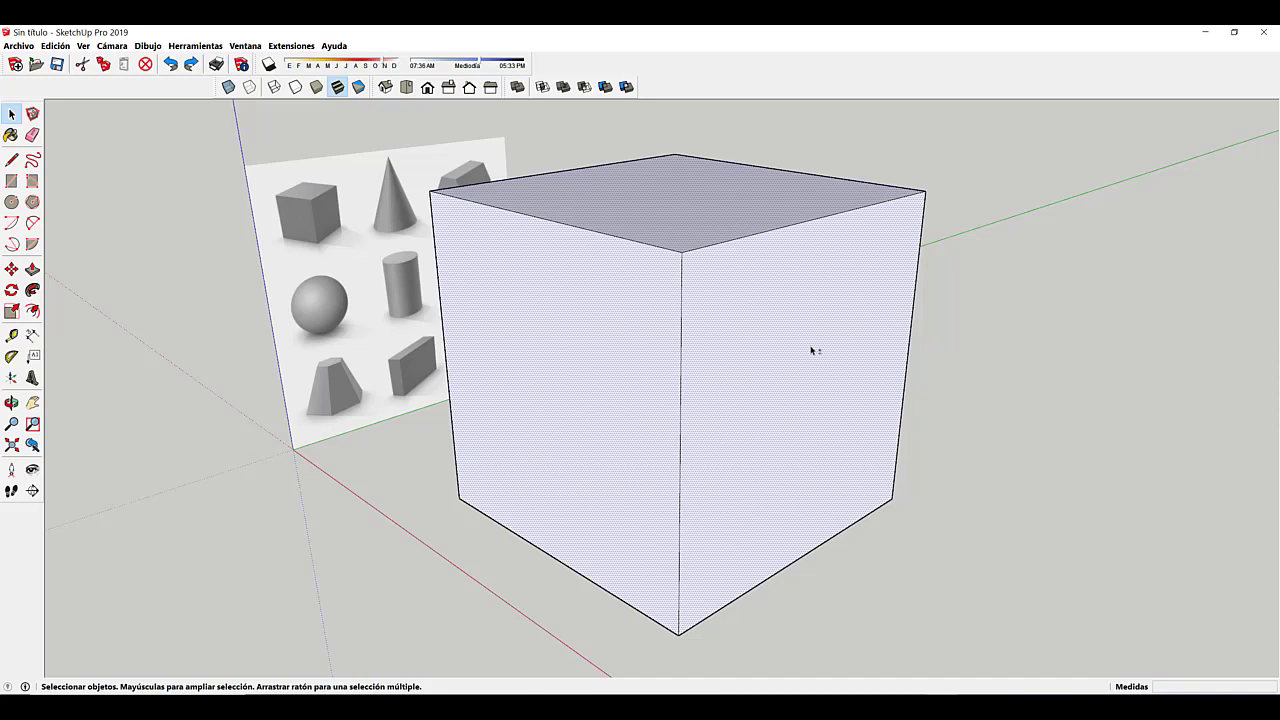
pyautogui.press('Delete')
pyautogui.moveTo(944, 349); pyautogui.dragTo(814, 431, button='middle')
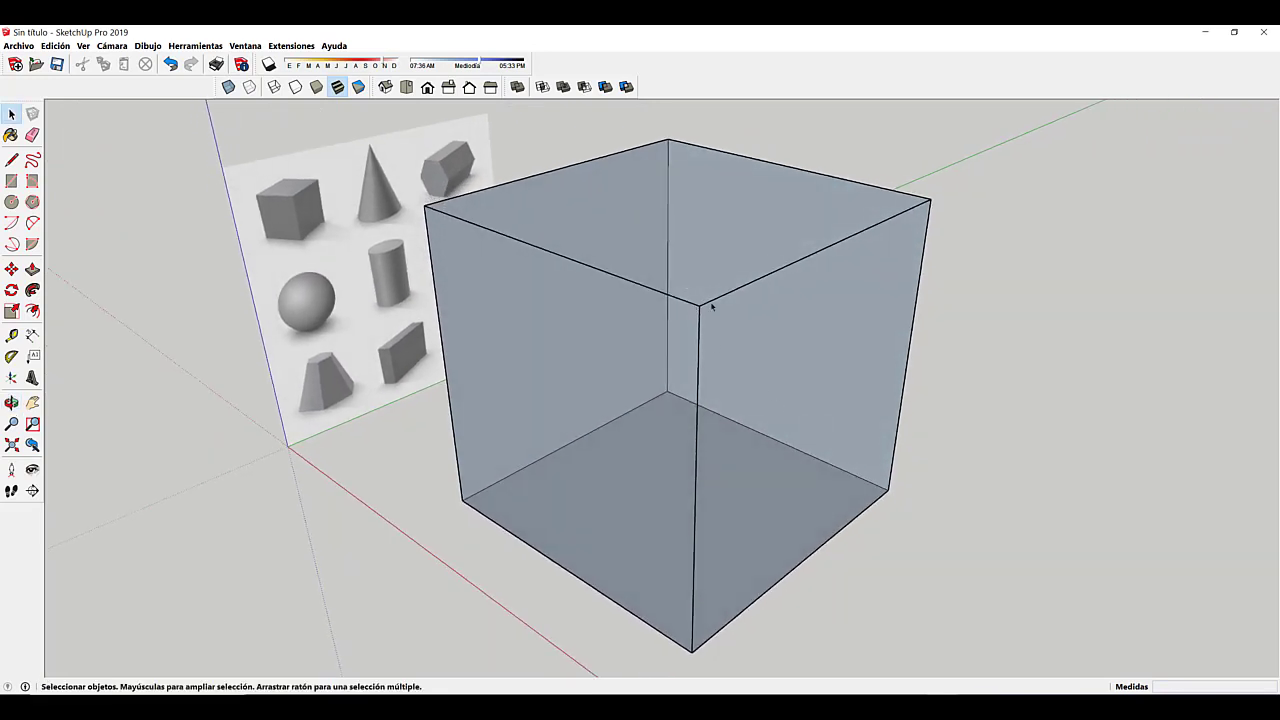
pyautogui.moveTo(804, 314)
pyautogui.mouseDown(button='middle')
pyautogui.moveTo(751, 348)
pyautogui.moveTo(743, 337)
pyautogui.moveTo(811, 319)
pyautogui.mouseUp(button='middle')
pyautogui.hotkey('ctrl', 'z')
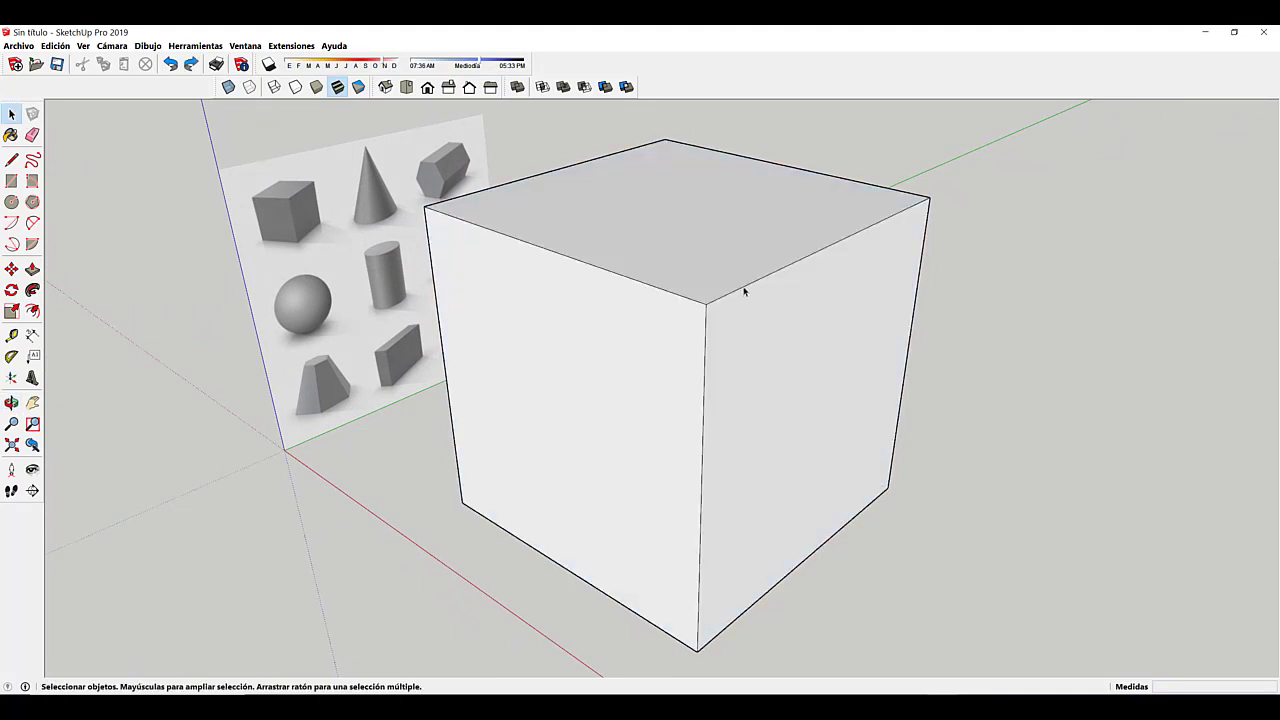
# Step: Delete the nearest vertical edge together with the adjoining upper edge farther from the reference image, and inspect the opened cube
pyautogui.click(744, 289)
pyautogui.keyDown('shift'); pyautogui.click(707, 330); pyautogui.keyUp('shift')
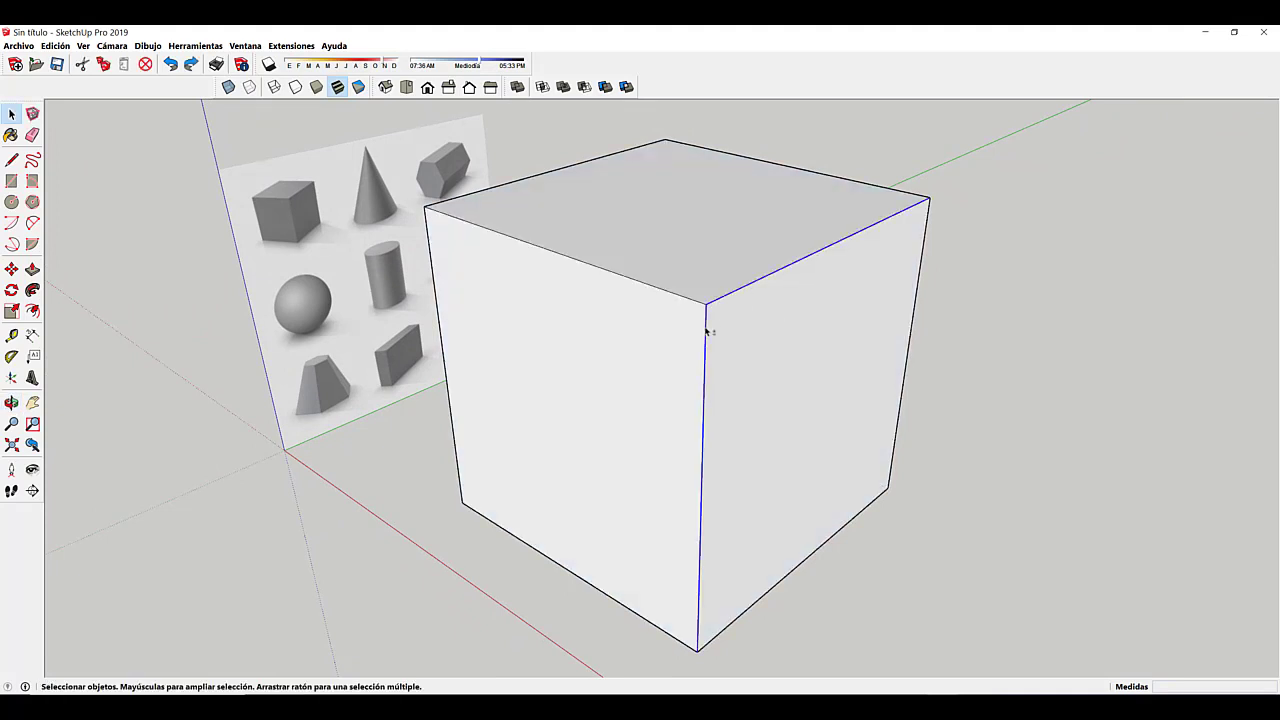
pyautogui.press('Delete')
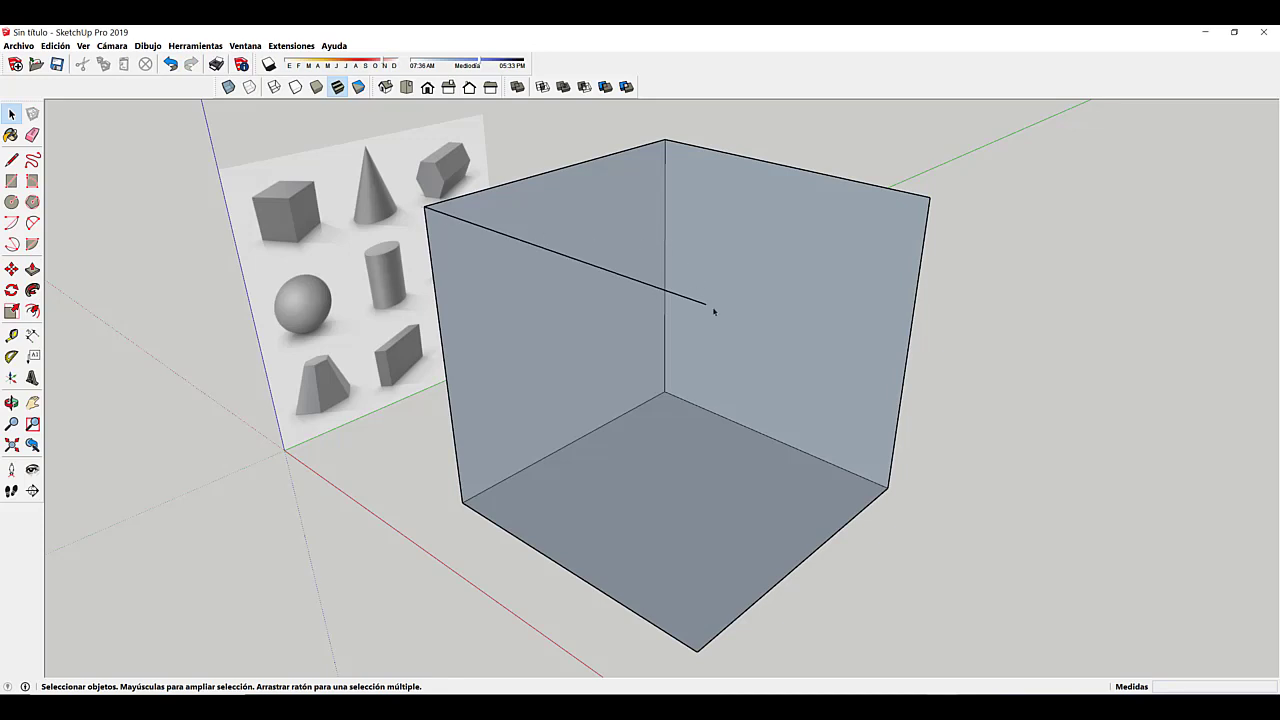
pyautogui.moveTo(713, 311); pyautogui.dragTo(655, 234, button='middle')
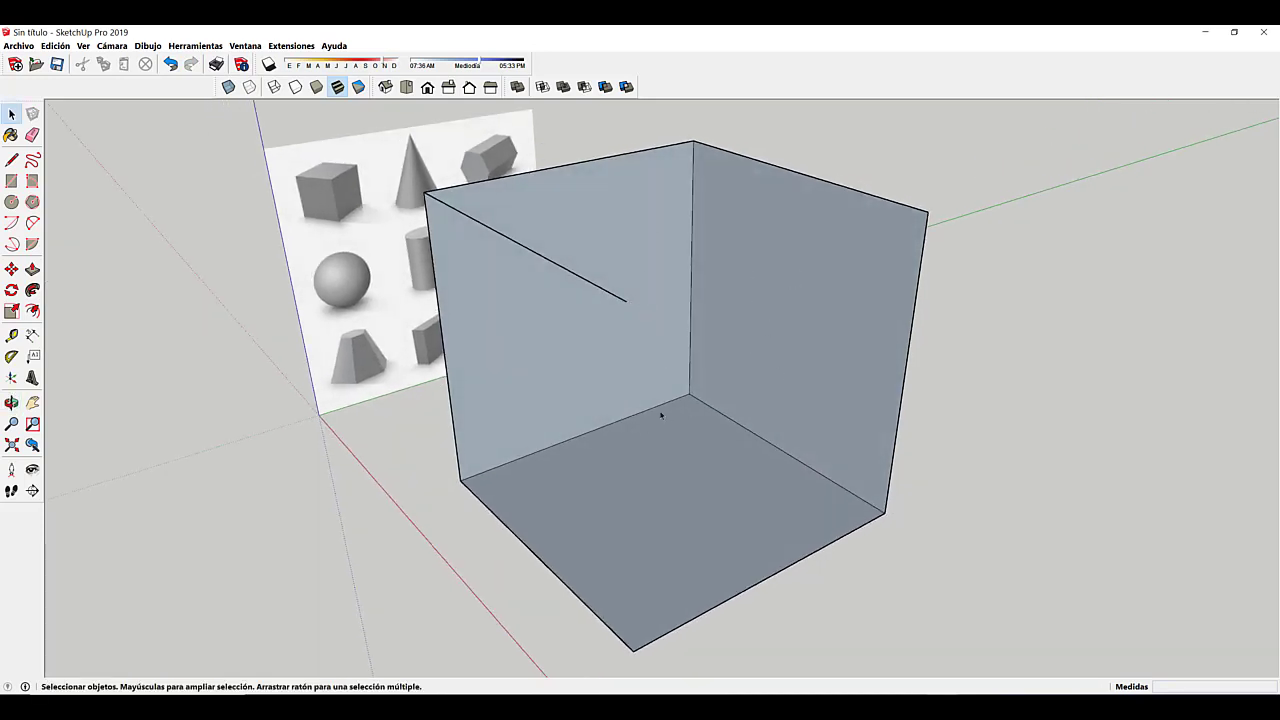
pyautogui.moveTo(713, 402); pyautogui.dragTo(744, 297, button='middle')
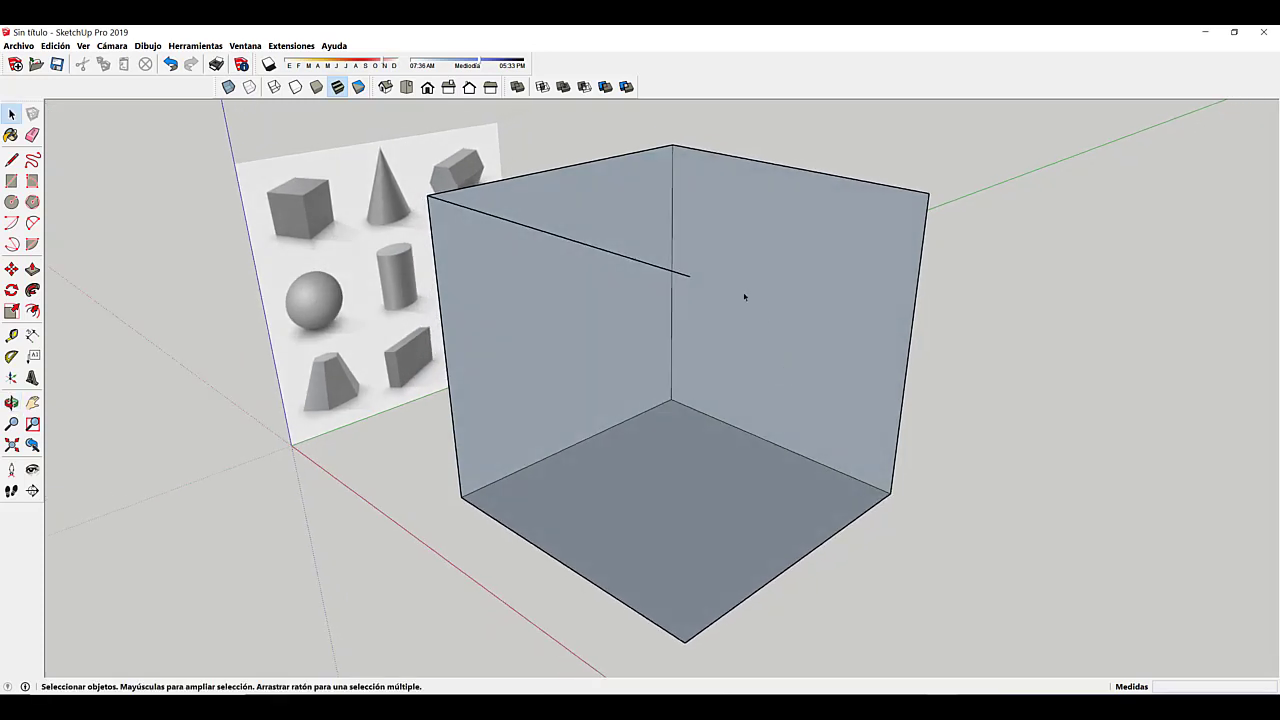
# Step: Inspect the opened cube's interior and undo the deletion of its two edges
pyautogui.moveTo(809, 410); pyautogui.dragTo(875, 412, button='middle')
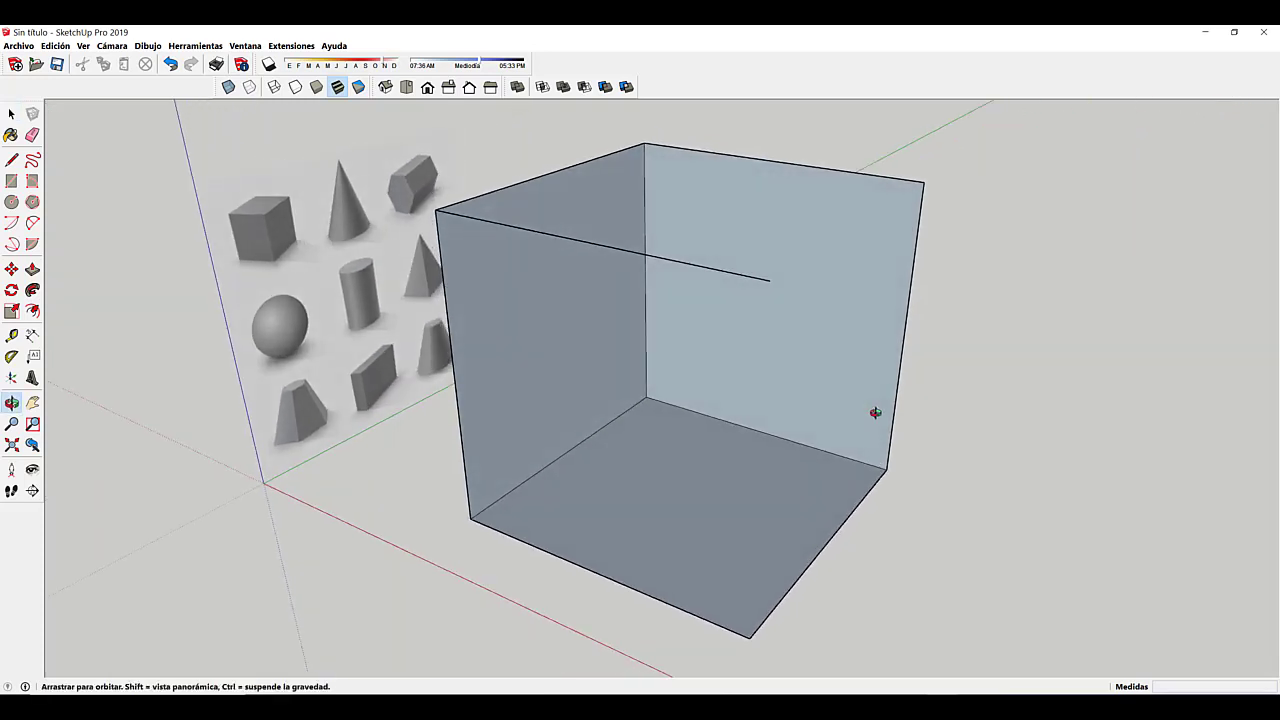
pyautogui.moveTo(813, 346); pyautogui.dragTo(741, 342, button='middle')
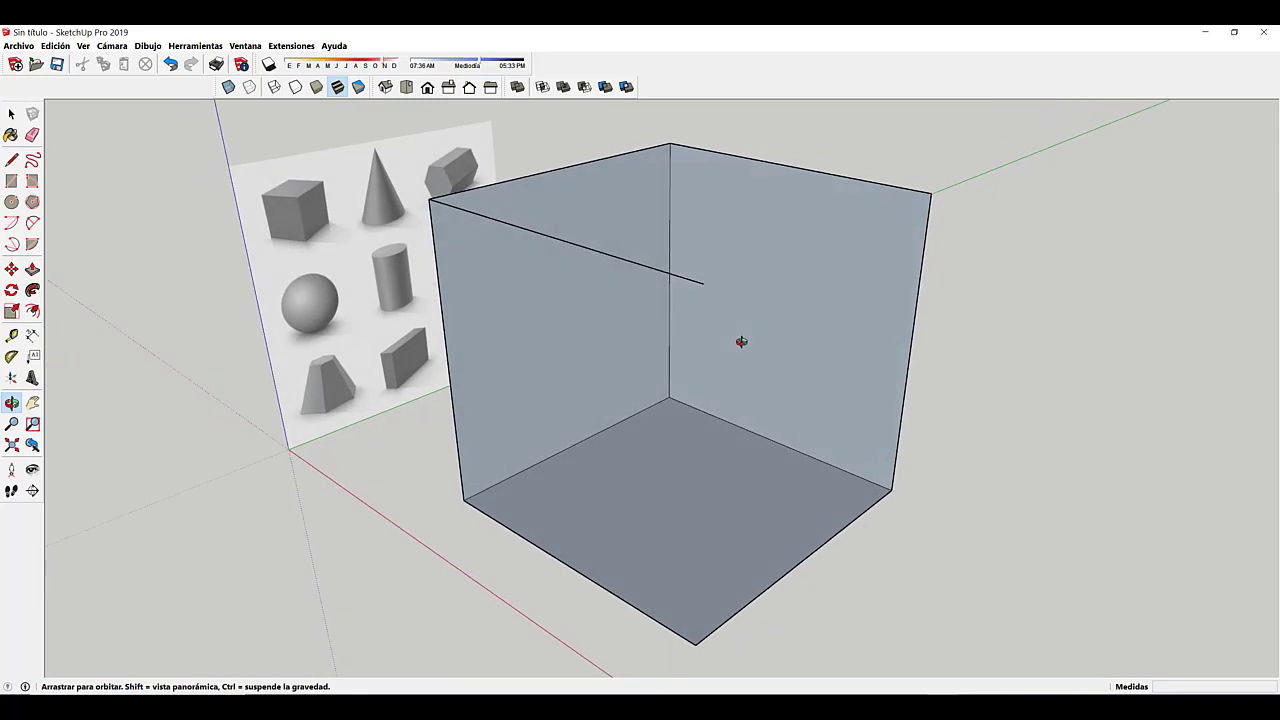
pyautogui.scroll(1, 770, 357)
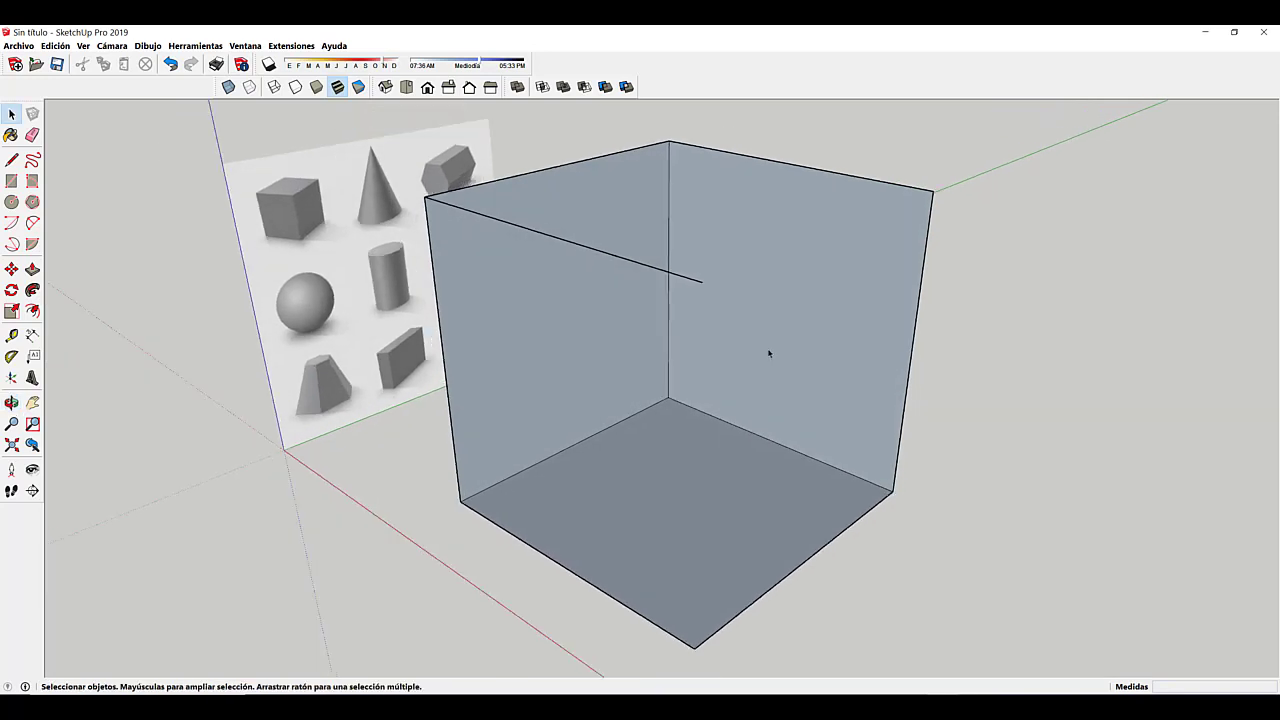
pyautogui.click(171, 63)
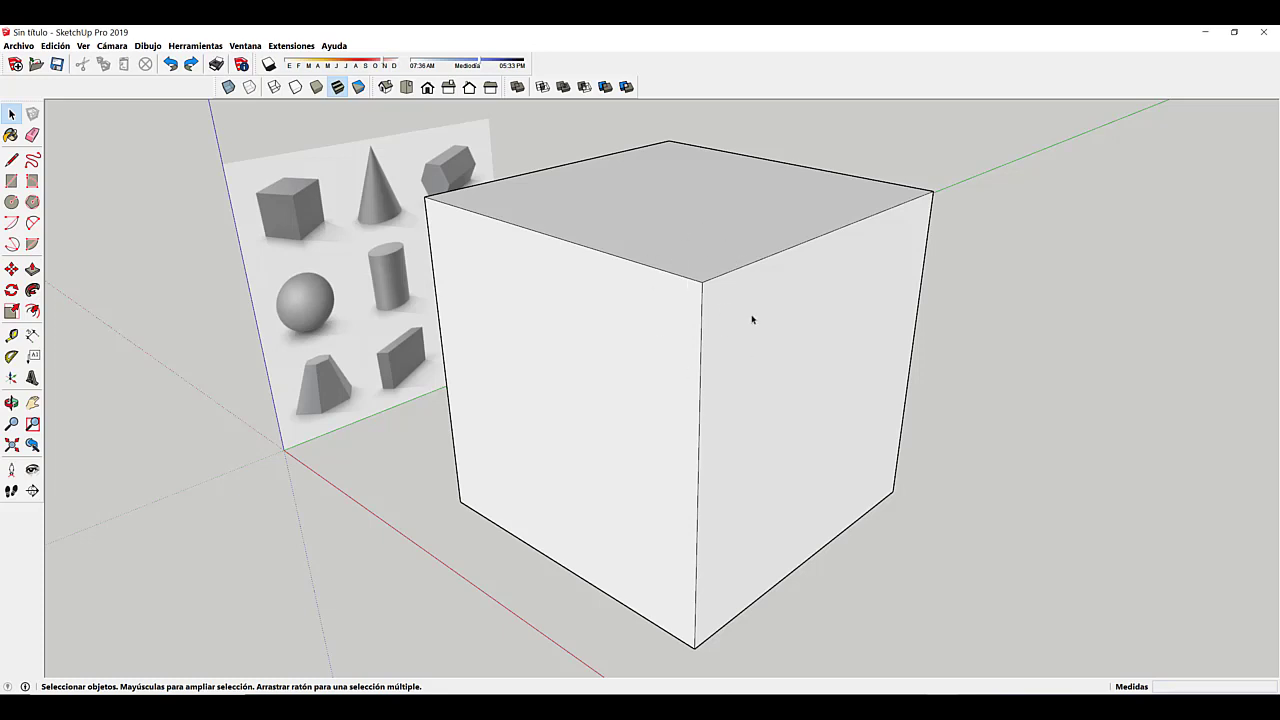
# Step: Examine the restored cube from several angles and compare it with the cube in the reference image
pyautogui.press('o')
pyautogui.moveTo(700, 297)
pyautogui.mouseDown()
pyautogui.moveTo(640, 286)
pyautogui.moveTo(663, 277)
pyautogui.moveTo(712, 295)
pyautogui.mouseUp()
pyautogui.press('space')
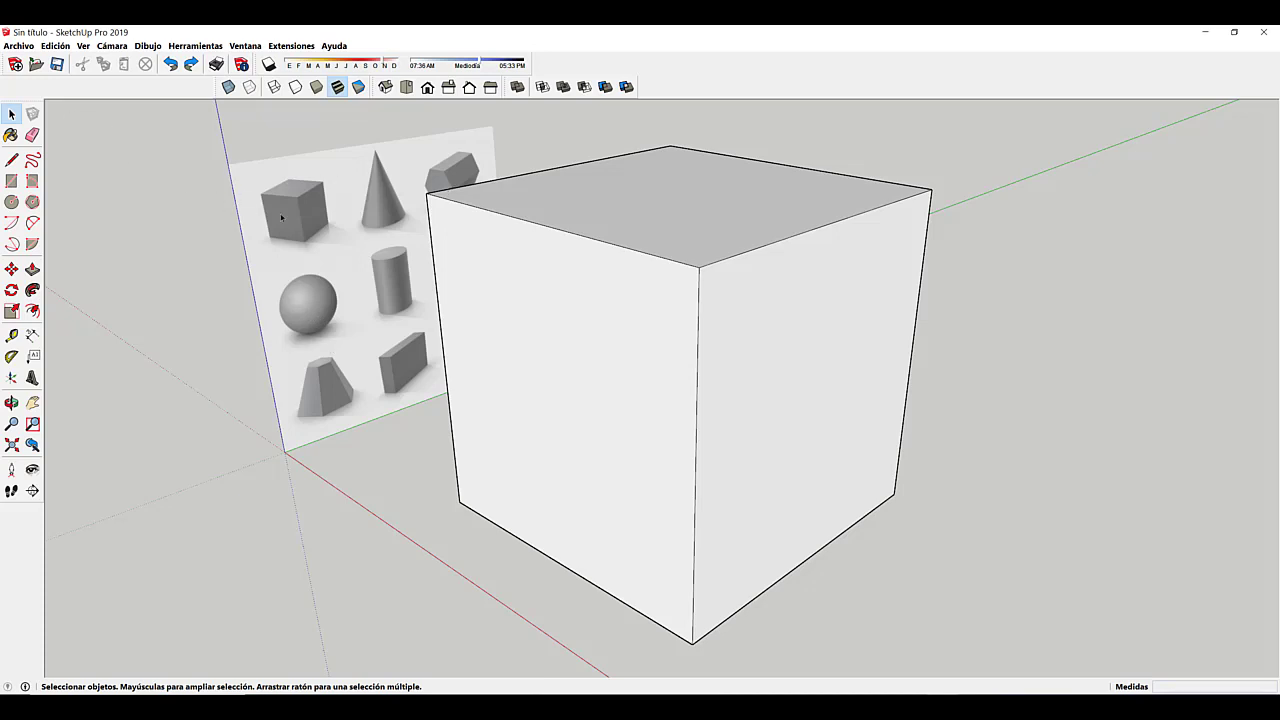
pyautogui.moveTo(470, 327); pyautogui.dragTo(520, 330, button='middle')
pyautogui.scroll(6, 470, 335)
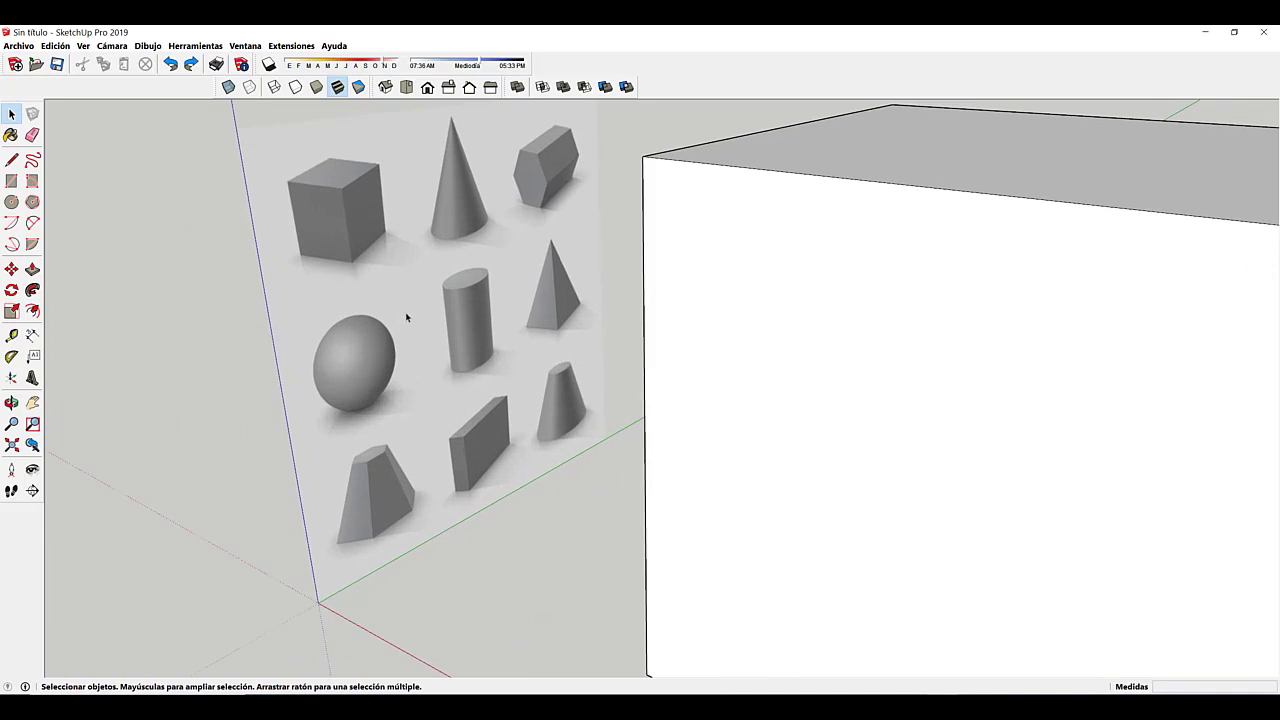
pyautogui.scroll(-2, 440, 328)
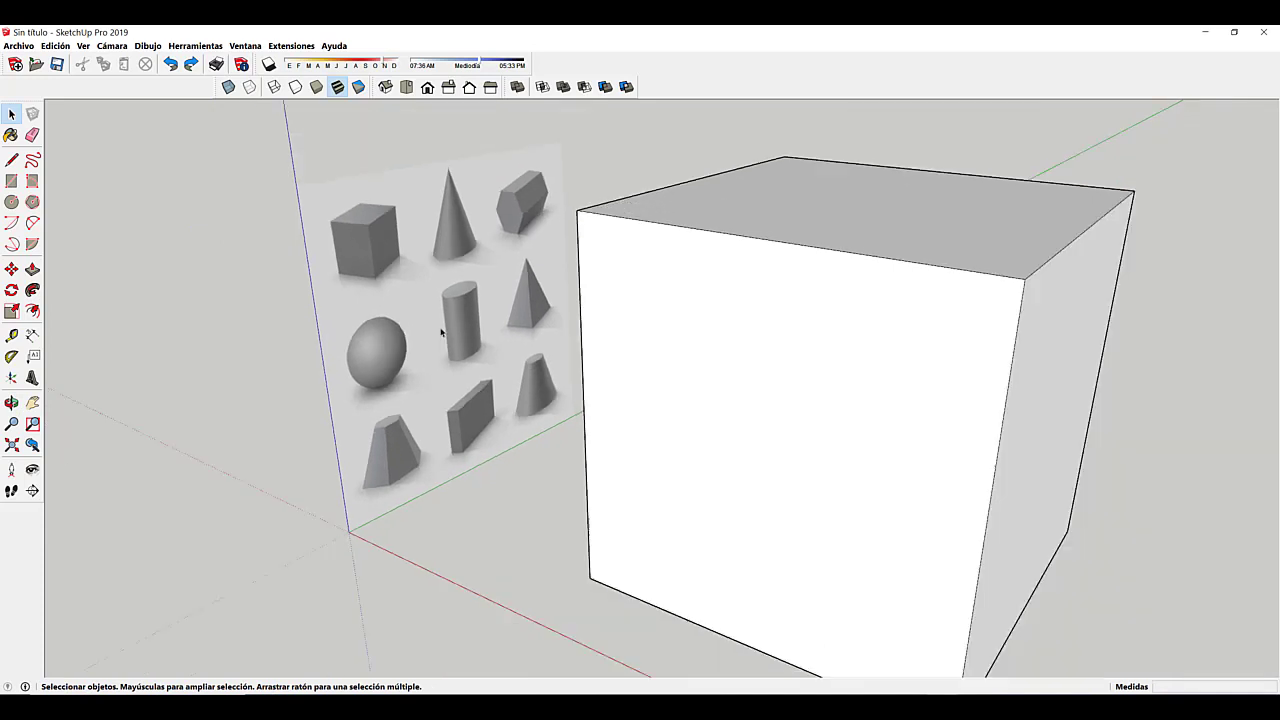
pyautogui.scroll(-1, 440, 332)
pyautogui.moveTo(566, 412); pyautogui.dragTo(574, 363, button='middle')
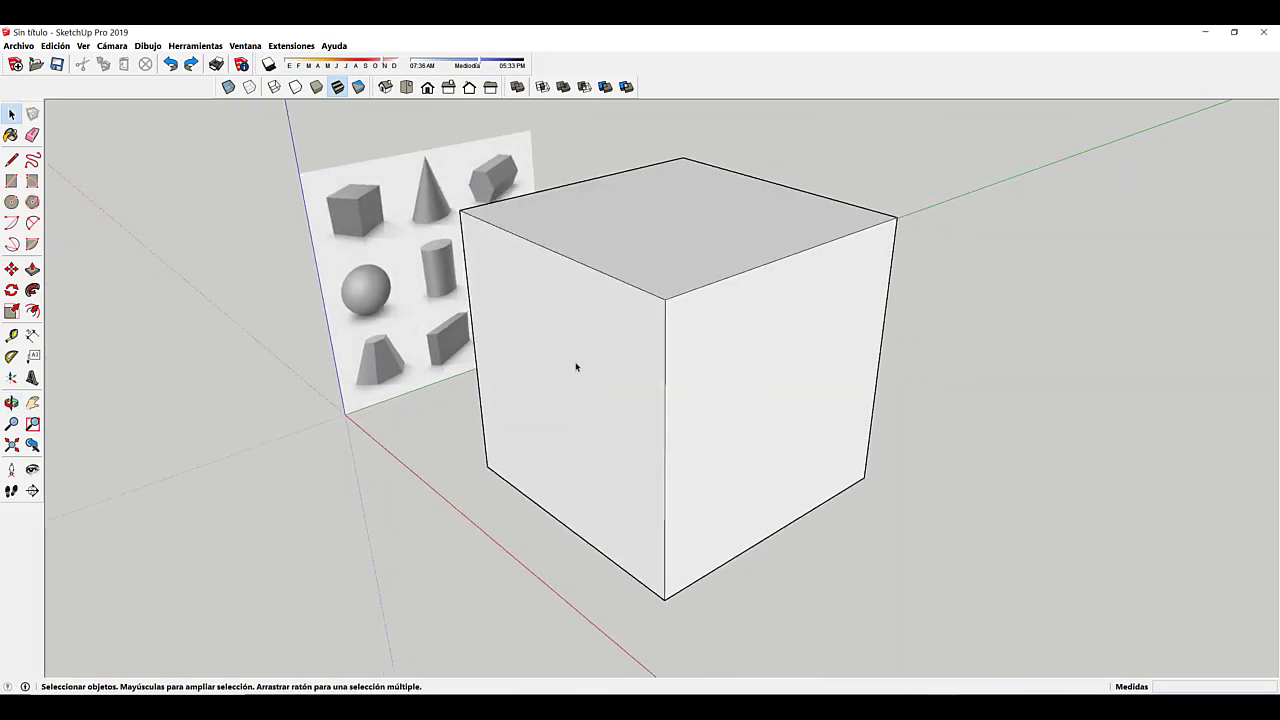
pyautogui.moveTo(683, 443); pyautogui.dragTo(660, 428, button='middle')
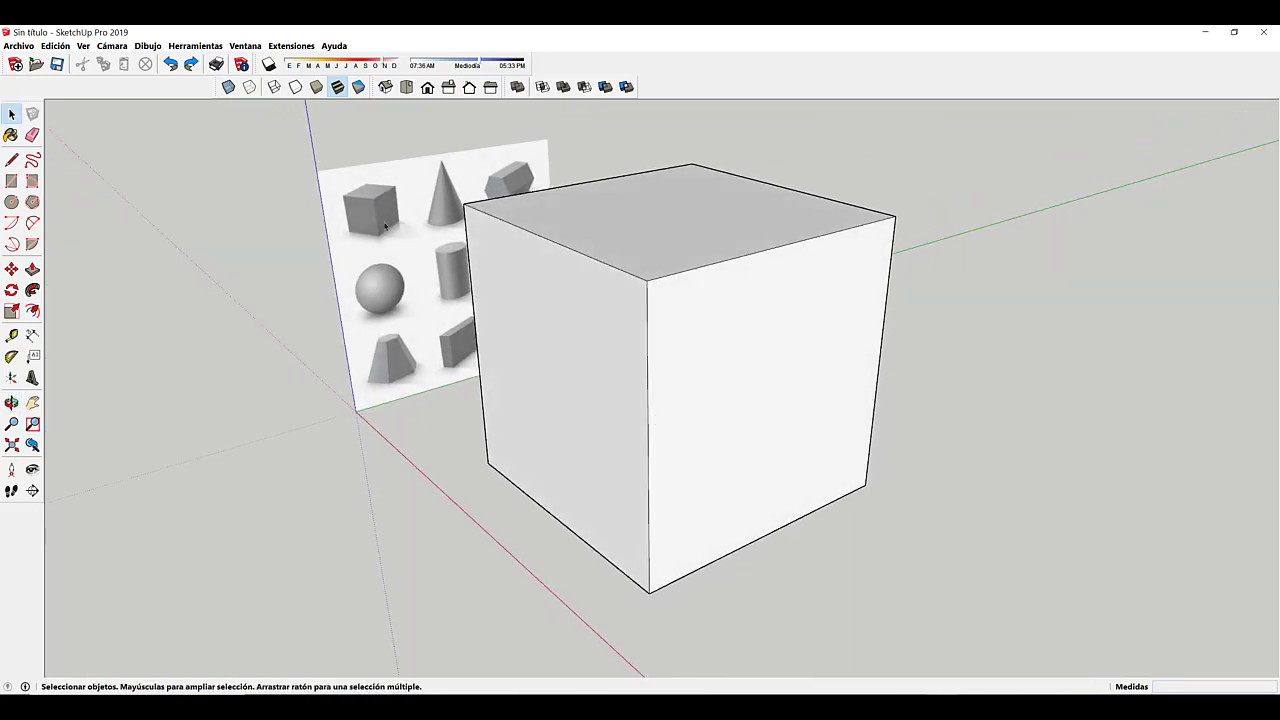
pyautogui.moveTo(385, 226); pyautogui.dragTo(540, 323, button='middle')
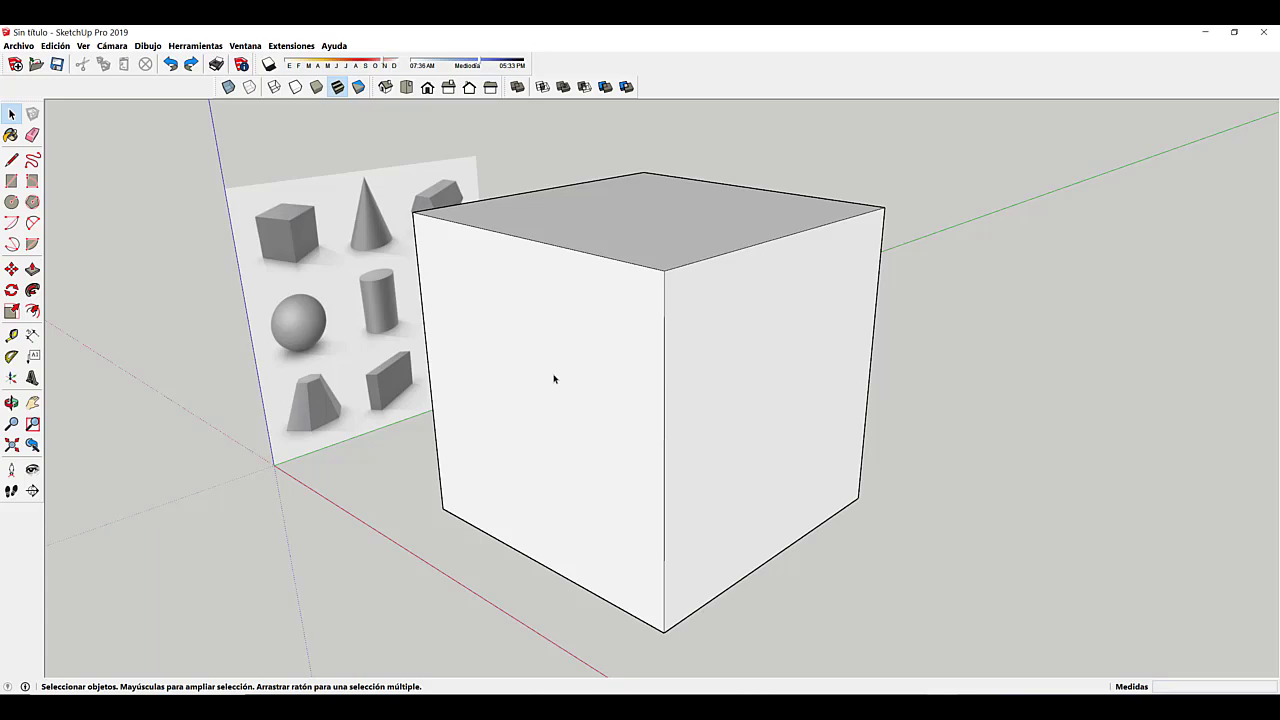
# Step: Select the two upper front edges and the nearest vertical edge of the cube as single selections
pyautogui.click(720, 259)
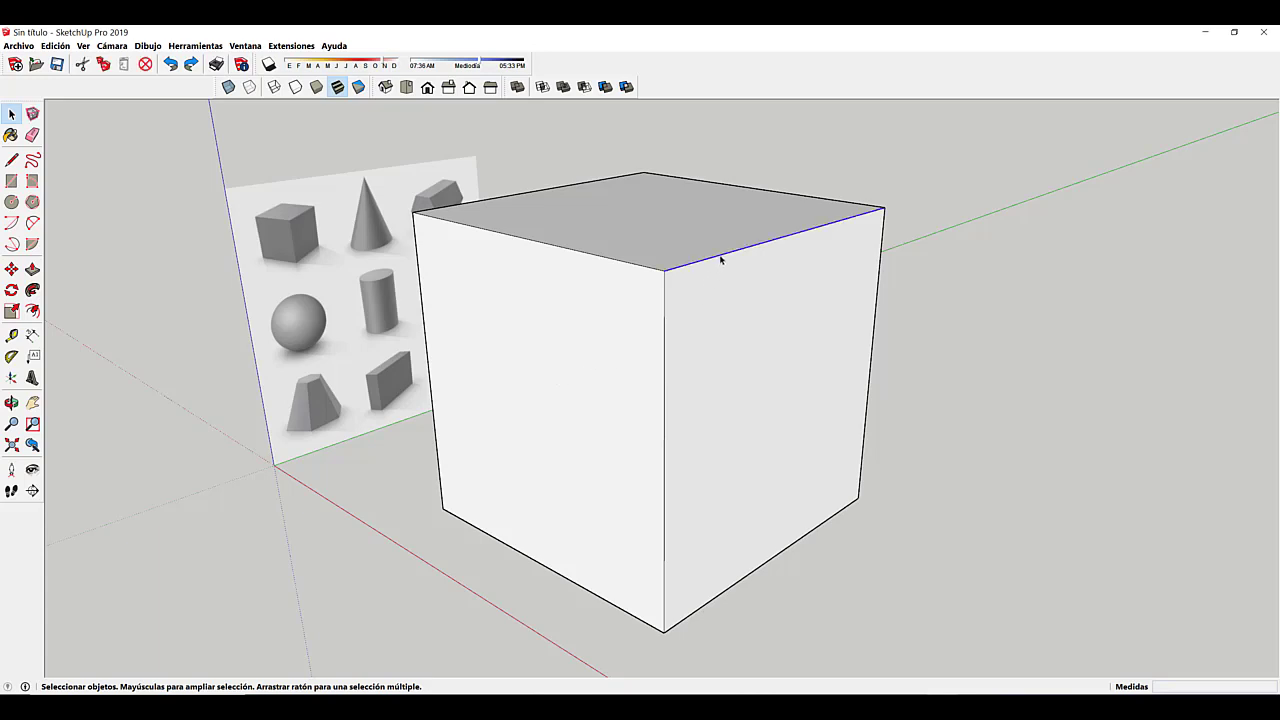
pyautogui.click(665, 302)
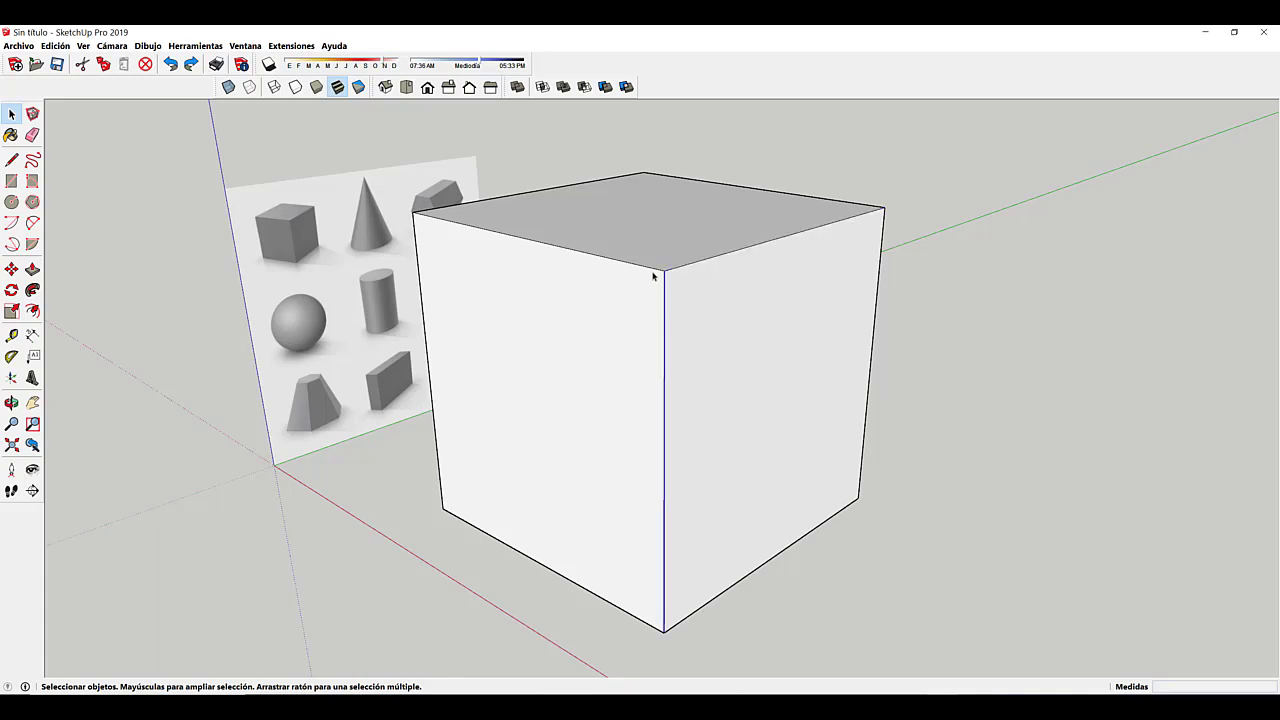
pyautogui.click(650, 268)
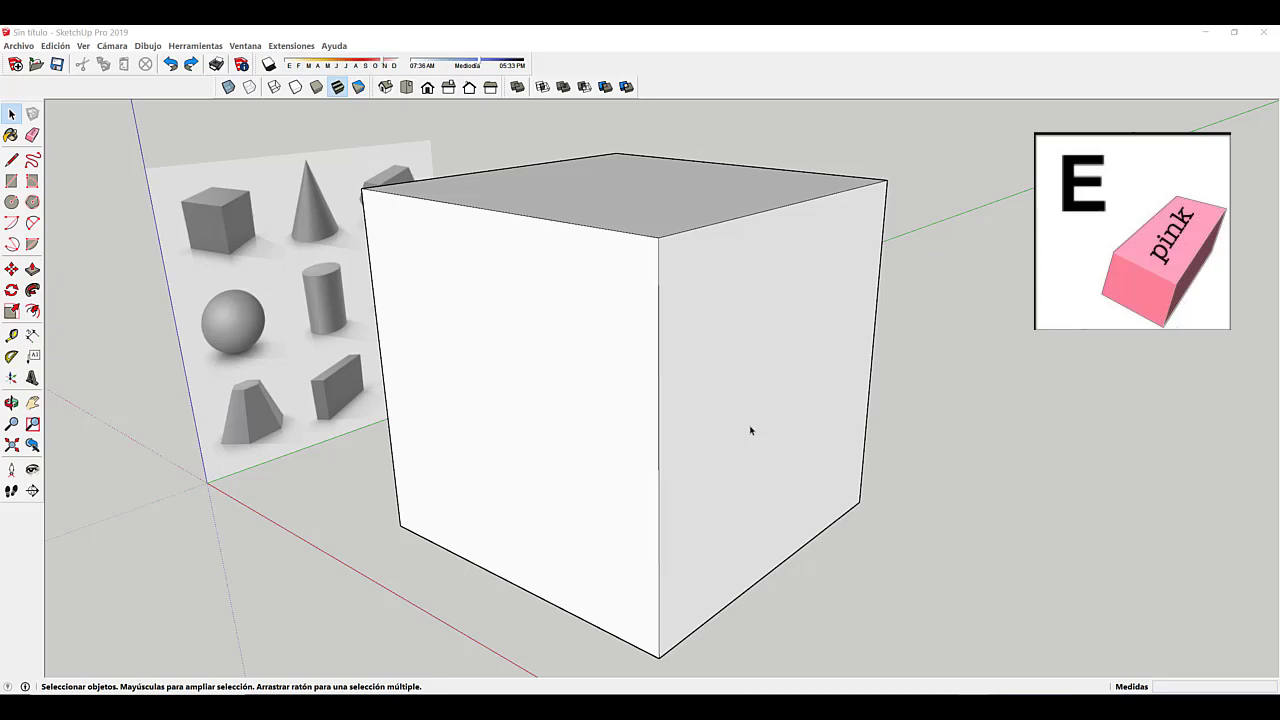
# Step: Erase the nearest vertical edge, both upper edges adjoining it, and the lower and outer vertical edges of the front face farther from the reference image
pyautogui.moveTo(743, 429); pyautogui.dragTo(731, 406, button='middle')
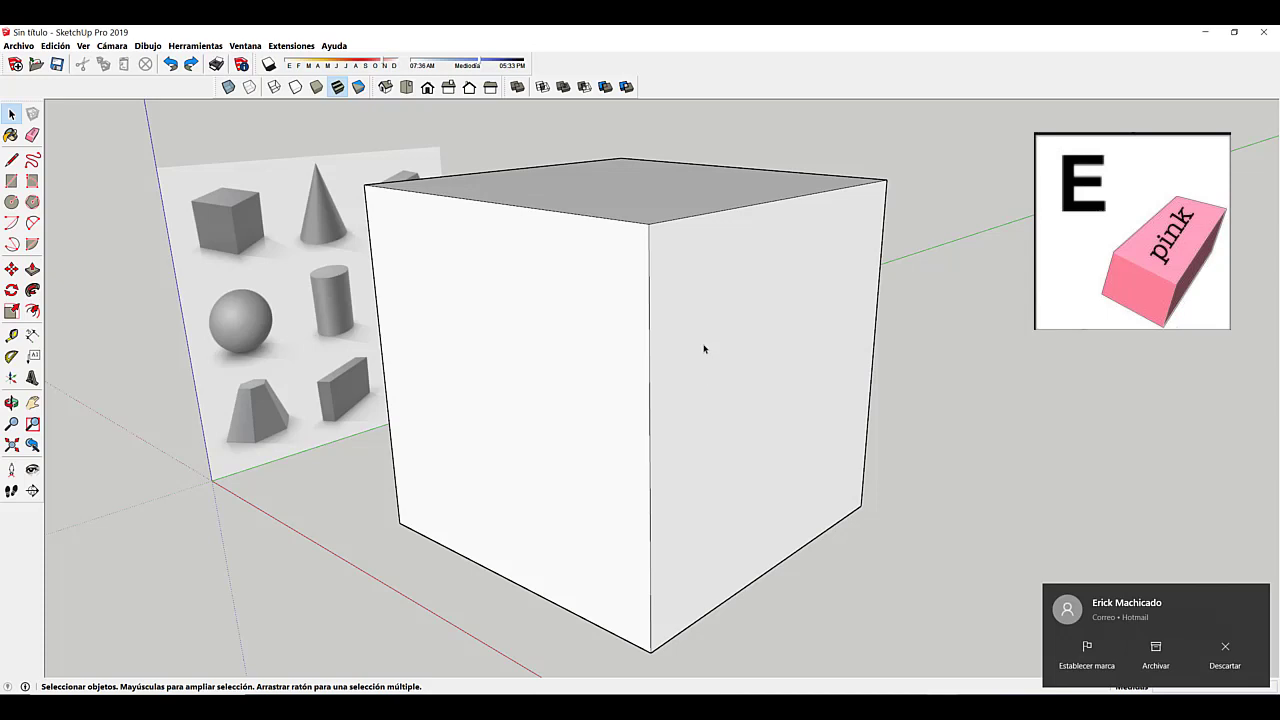
pyautogui.press('e')
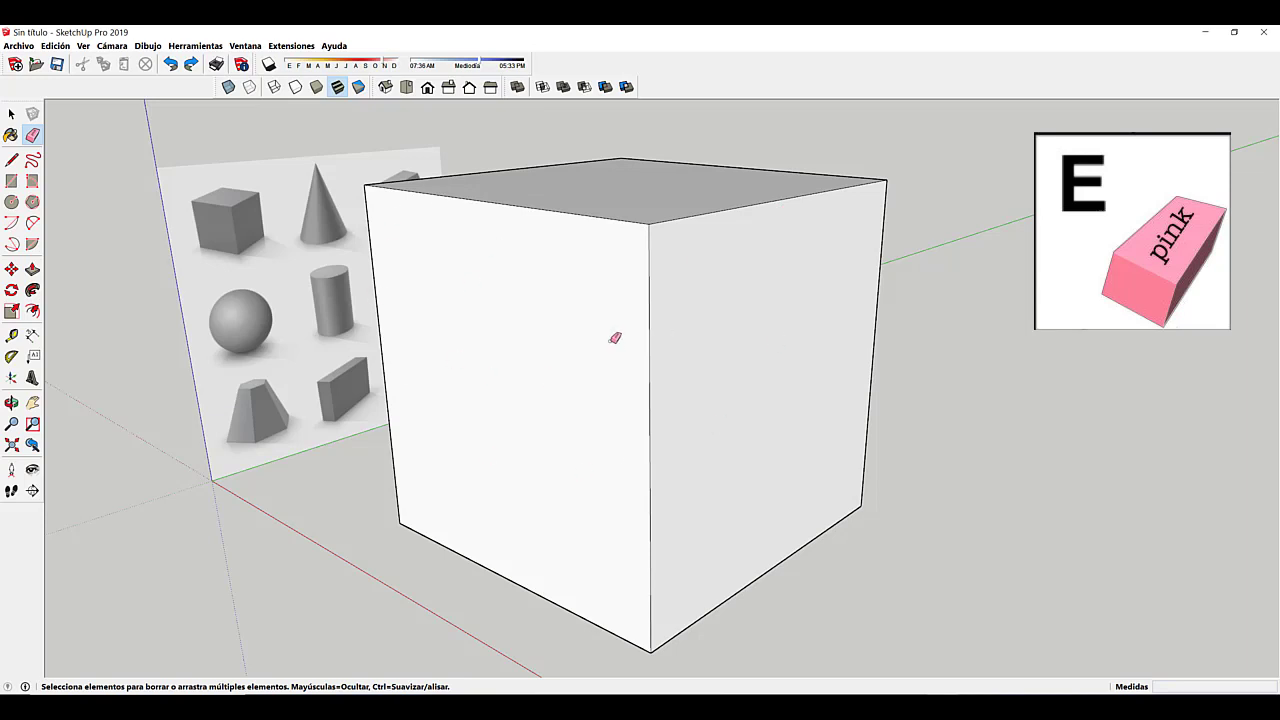
pyautogui.moveTo(614, 337)
pyautogui.mouseDown(button='middle')
pyautogui.moveTo(571, 343)
pyautogui.moveTo(688, 334)
pyautogui.mouseUp(button='middle')
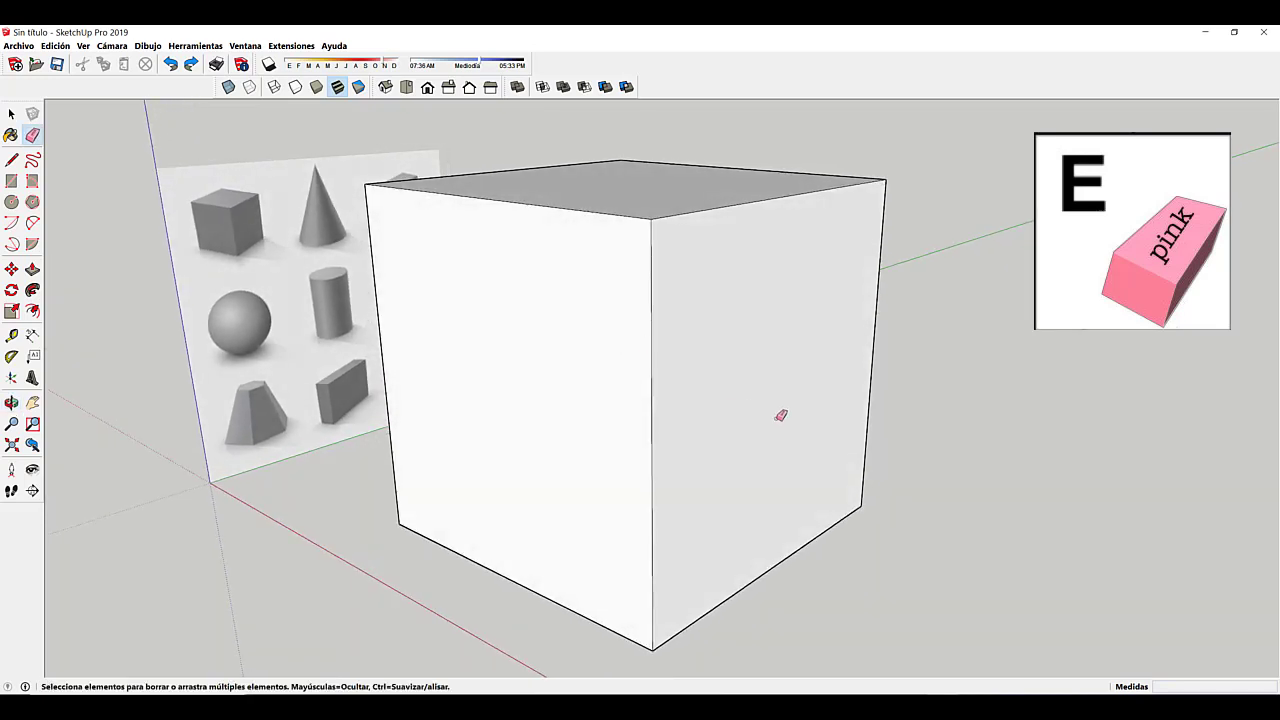
pyautogui.moveTo(763, 429); pyautogui.dragTo(755, 430, button='middle')
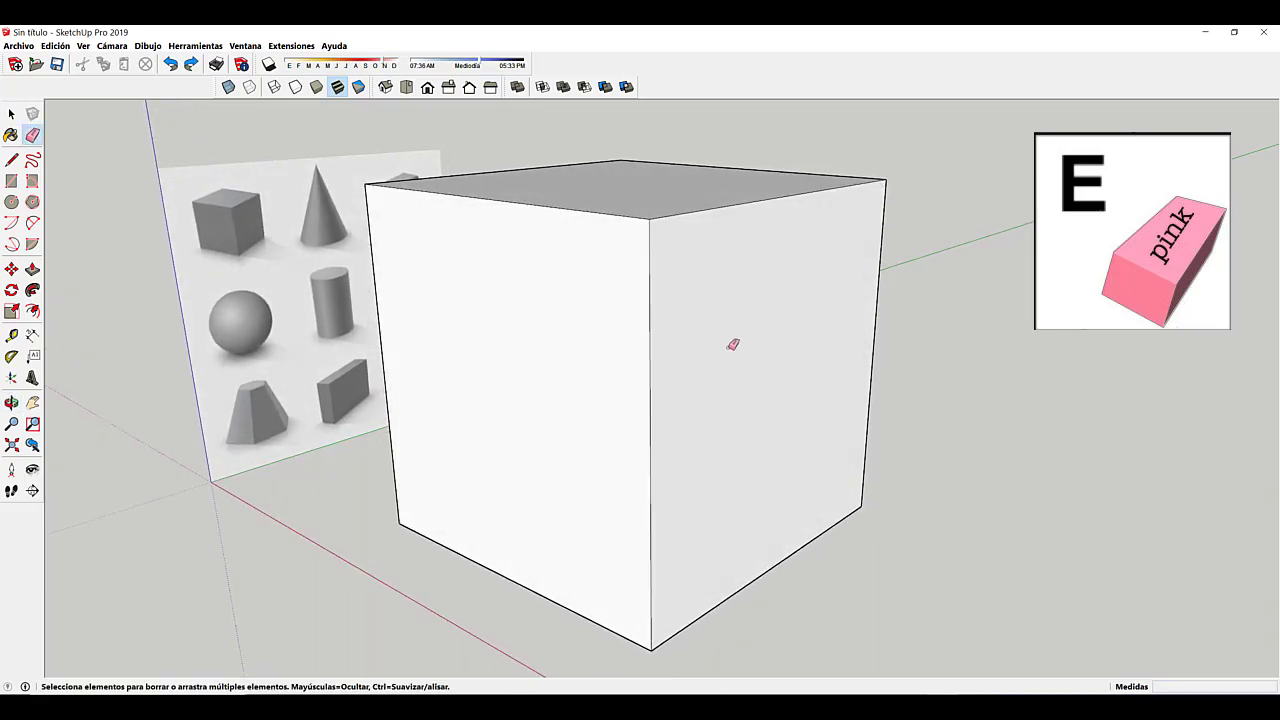
pyautogui.click(651, 352)
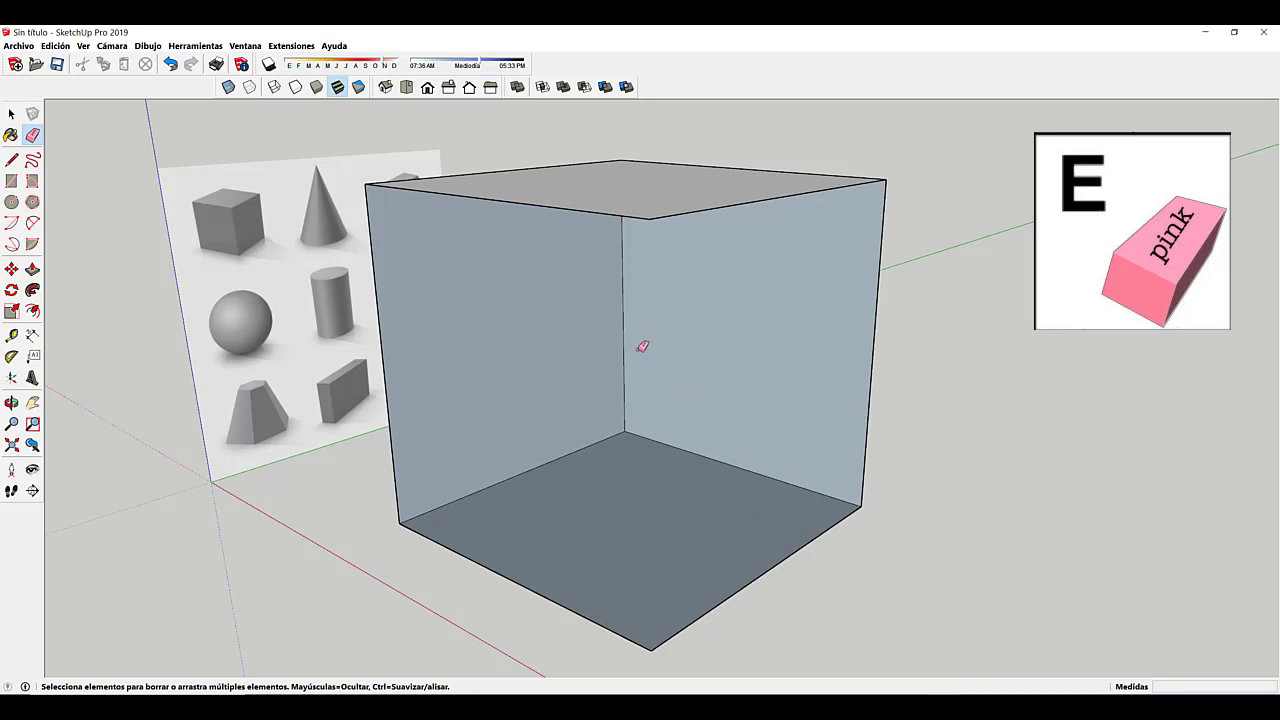
pyautogui.moveTo(643, 346)
pyautogui.mouseDown(button='middle')
pyautogui.moveTo(571, 386)
pyautogui.moveTo(663, 329)
pyautogui.mouseUp(button='middle')
pyautogui.click(716, 220)
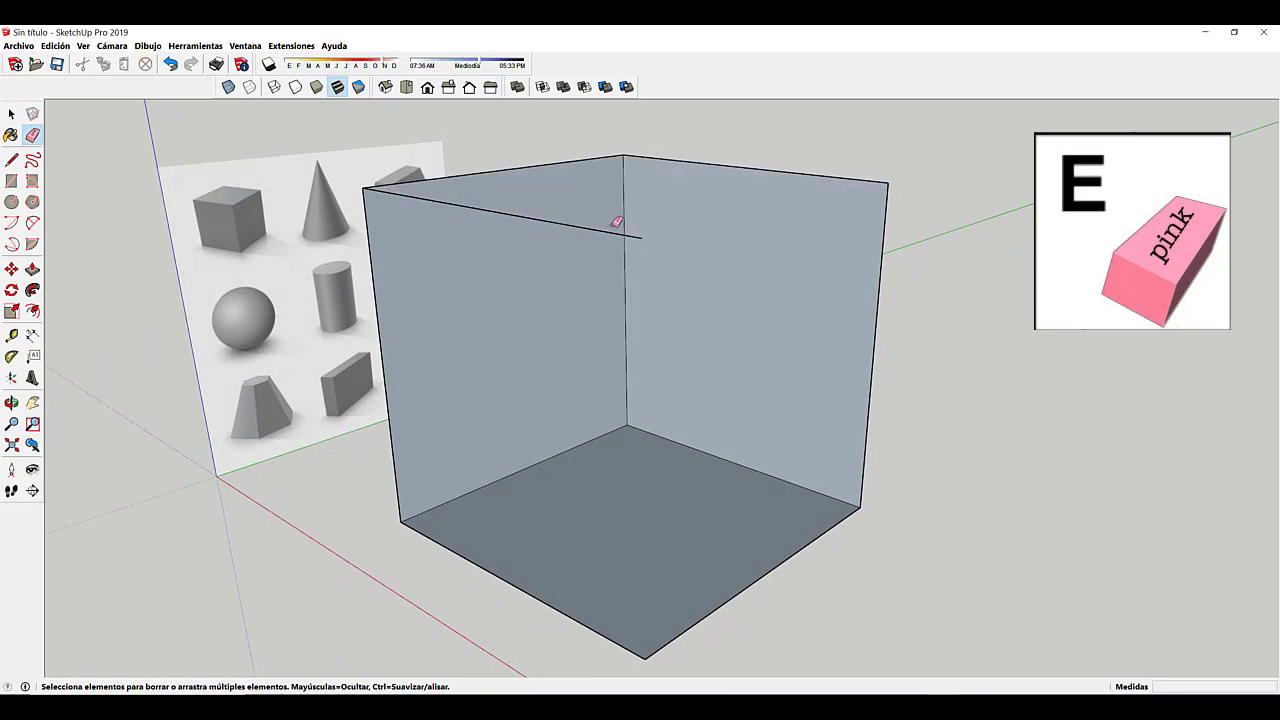
pyautogui.click(560, 222)
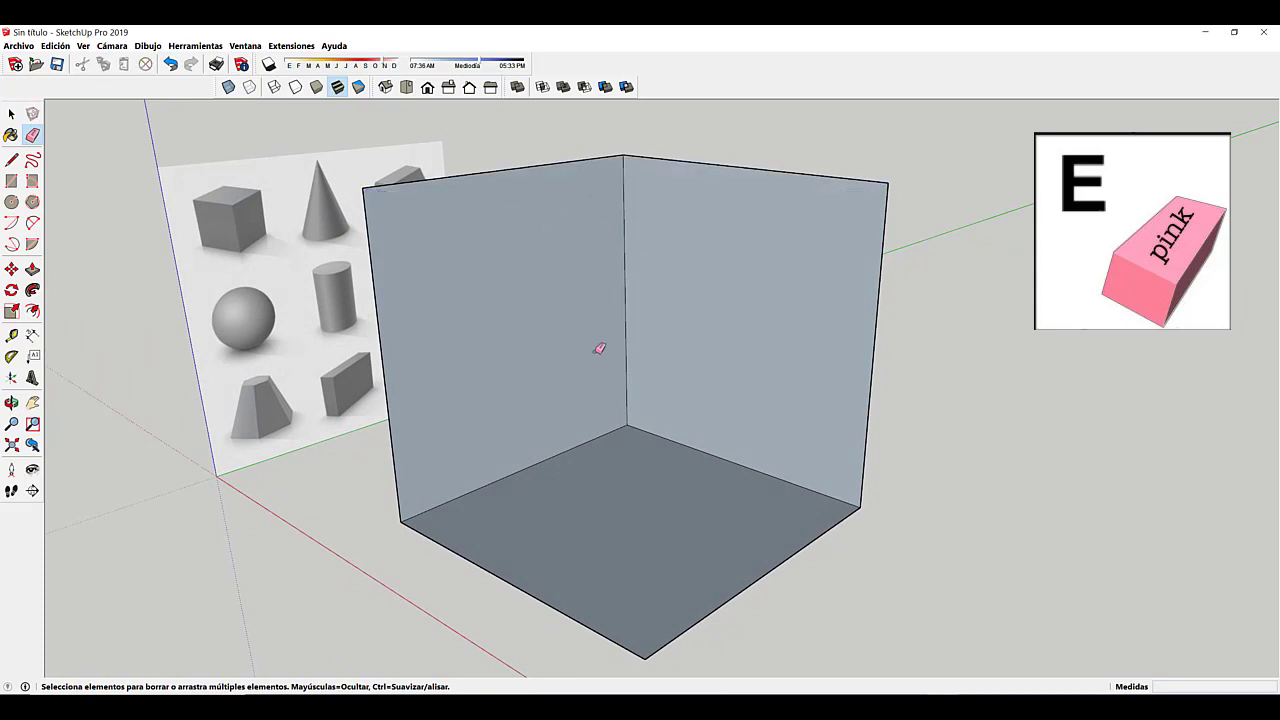
pyautogui.click(786, 555)
pyautogui.click(859, 433)
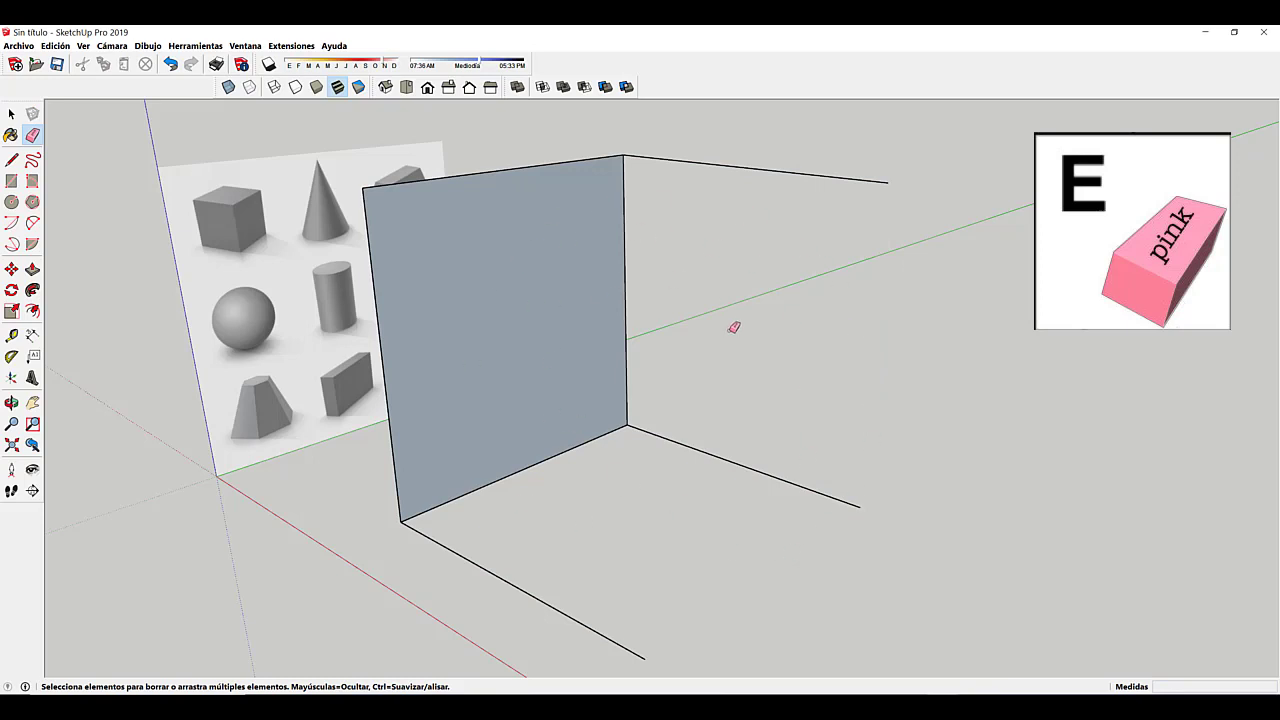
# Step: Undo all five edge erasures to restore the complete cube
pyautogui.click(171, 64)
pyautogui.click(171, 64)
pyautogui.click(171, 64)
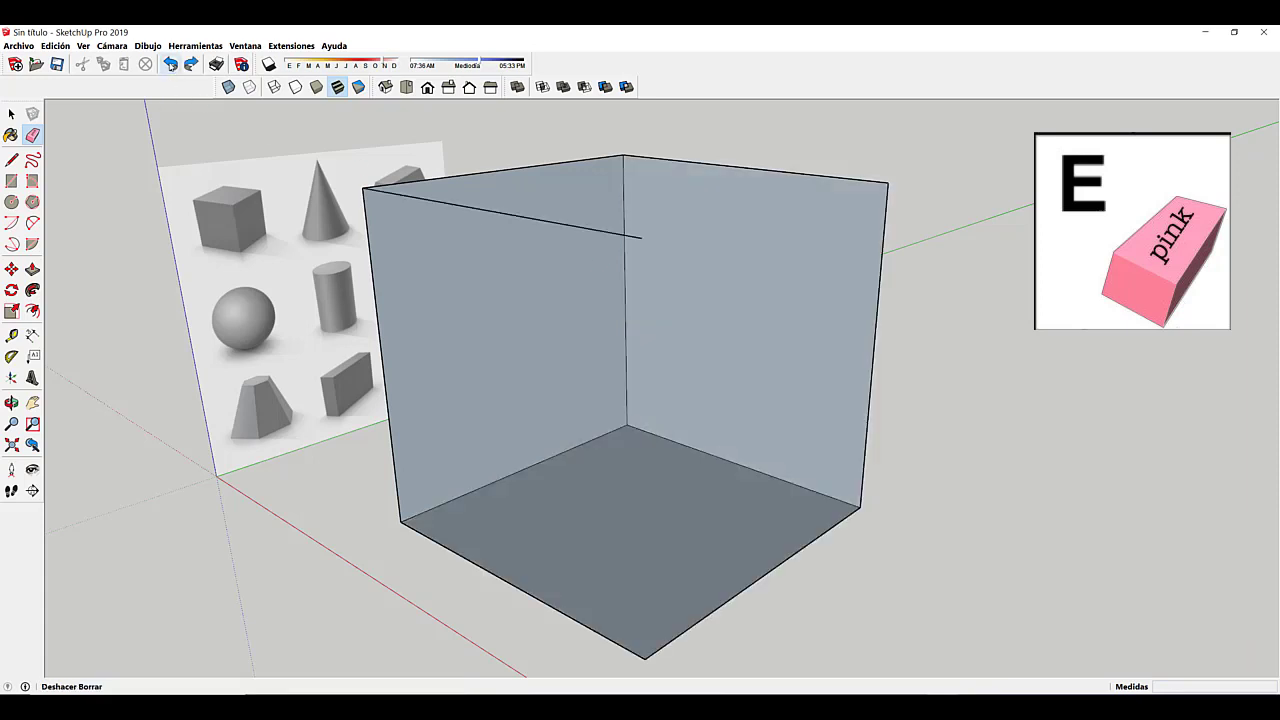
pyautogui.click(171, 64)
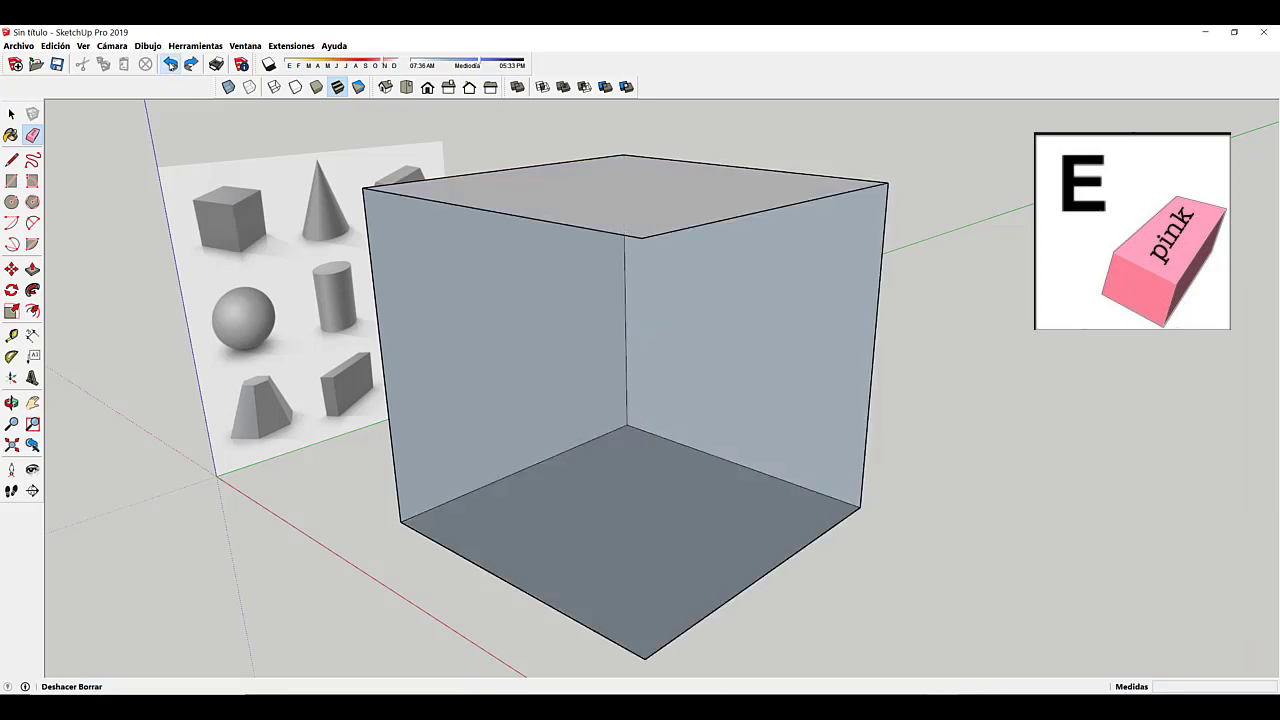
pyautogui.click(171, 64)
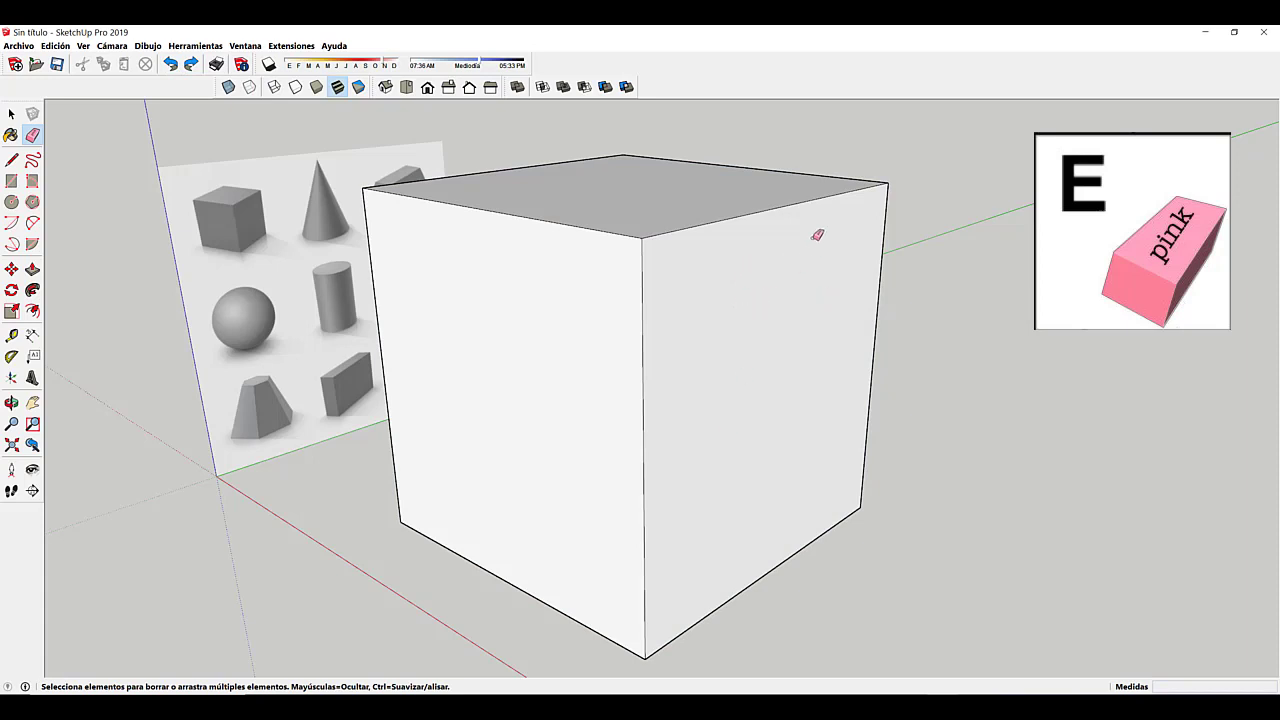
# Step: Select the cube's two front vertical faces and top face one at a time, and clear the selection
pyautogui.click(11, 114)
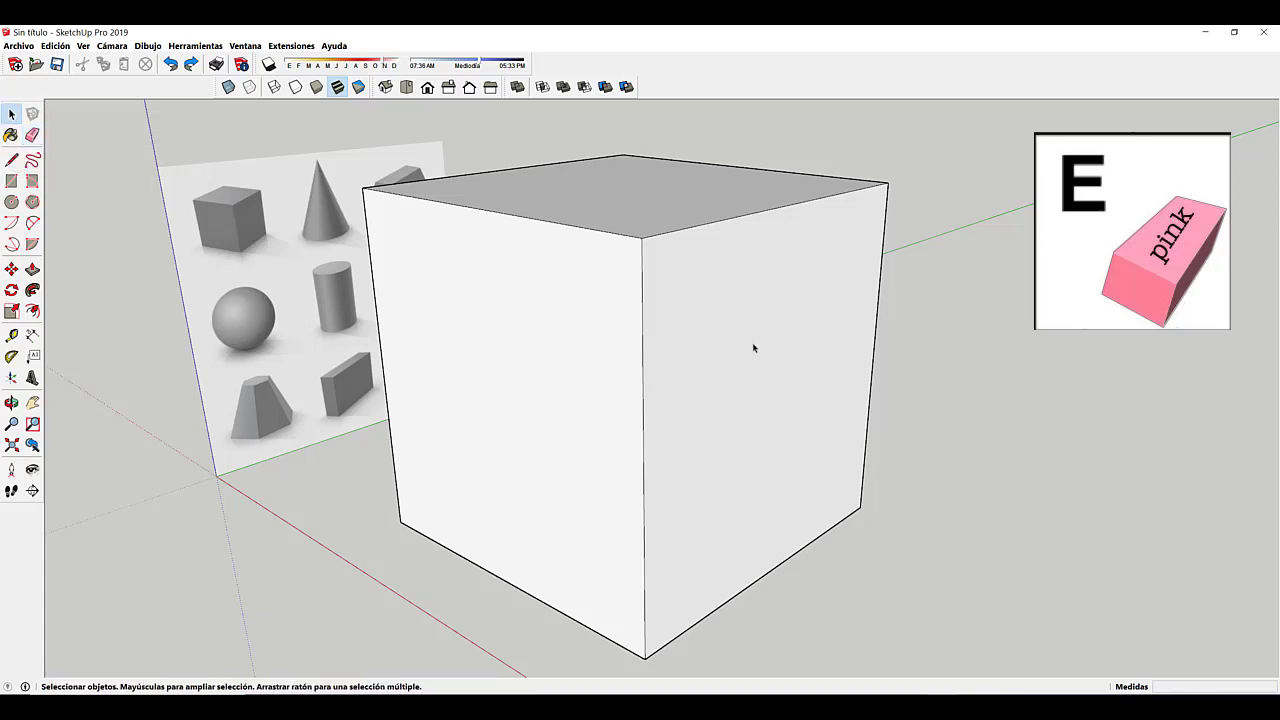
pyautogui.click(726, 349)
pyautogui.click(604, 357)
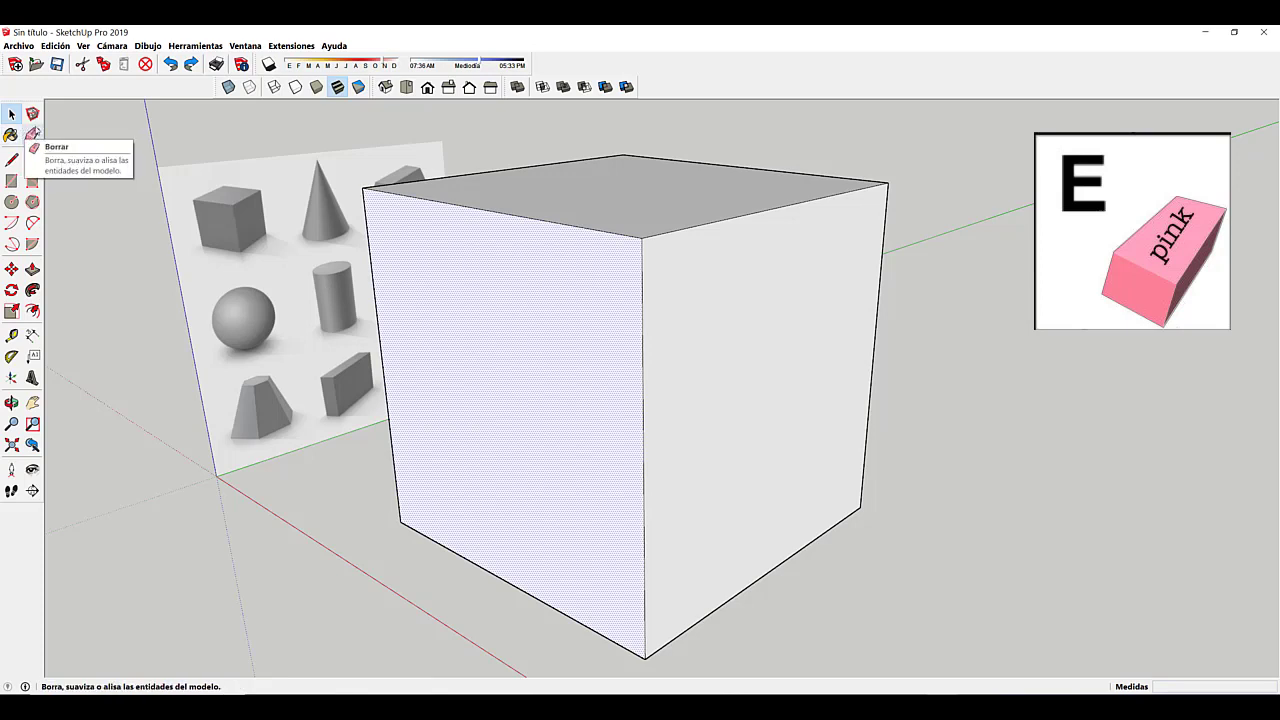
pyautogui.click(692, 276)
pyautogui.click(656, 228)
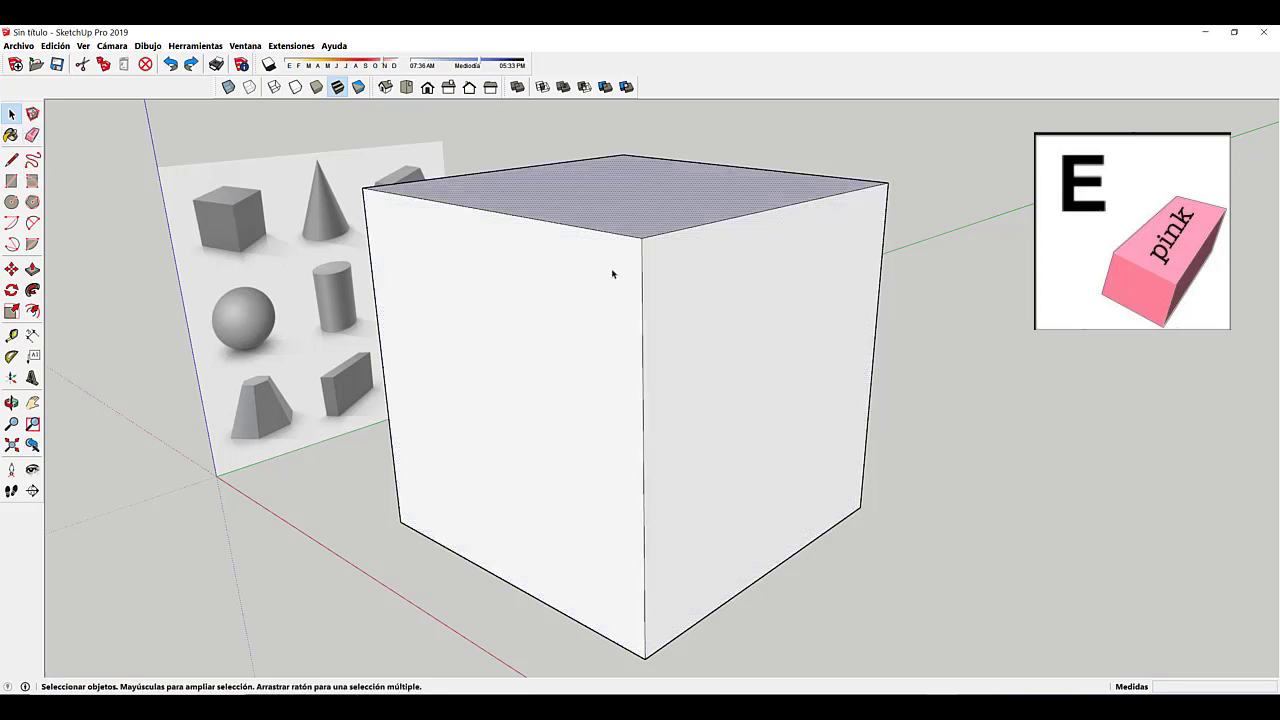
pyautogui.click(612, 273)
pyautogui.click(679, 292)
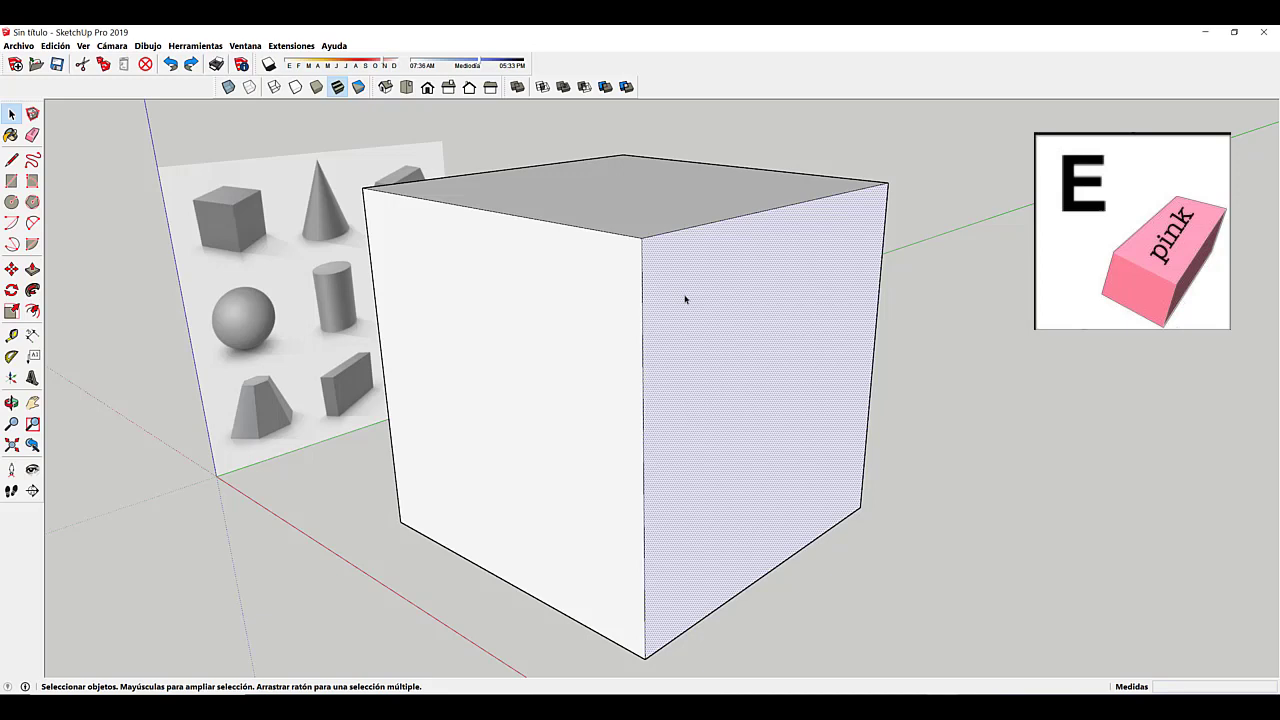
pyautogui.click(609, 320)
pyautogui.click(674, 320)
pyautogui.click(663, 220)
pyautogui.click(735, 343)
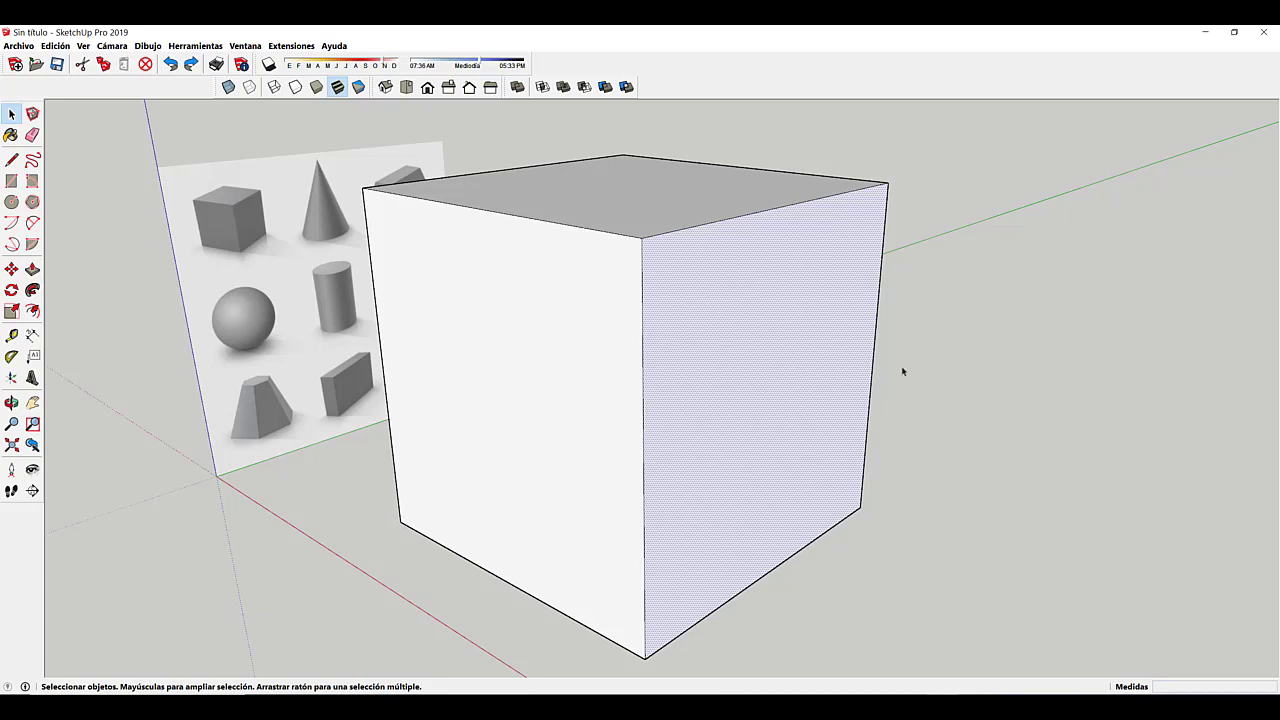
pyautogui.click(910, 370)
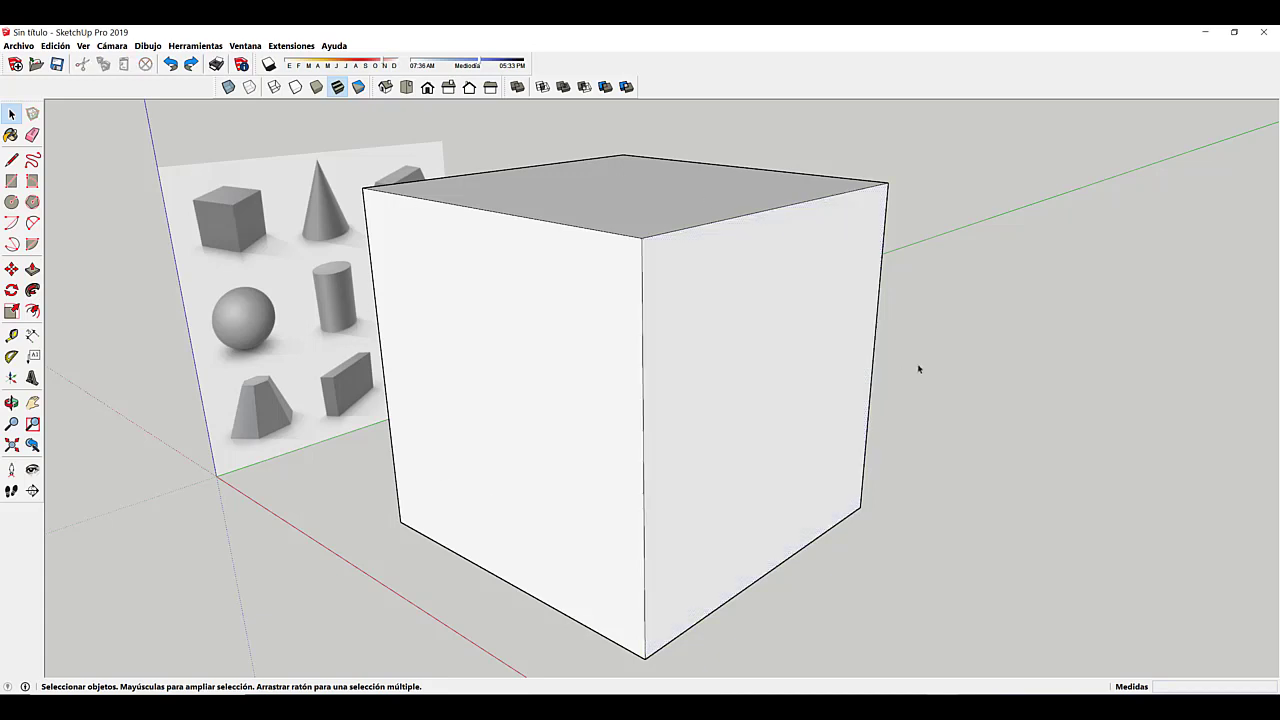
# Step: Repeat the single-face selections, alternating between the top face and the two front vertical faces
pyautogui.click(825, 352)
pyautogui.click(645, 222)
pyautogui.click(587, 299)
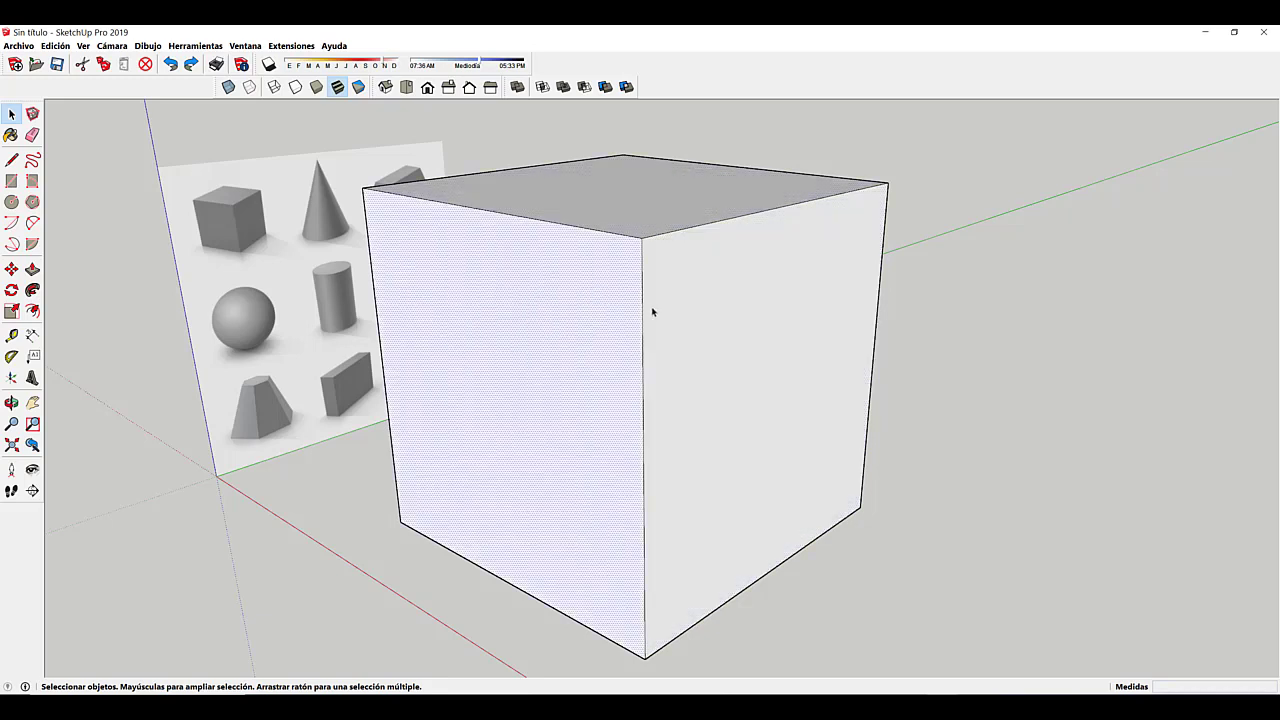
pyautogui.click(660, 313)
pyautogui.click(623, 217)
pyautogui.click(598, 302)
# Step: Gather both front vertical faces and the top face in one multiple selection, and deselect them one by one
pyautogui.click(734, 339)
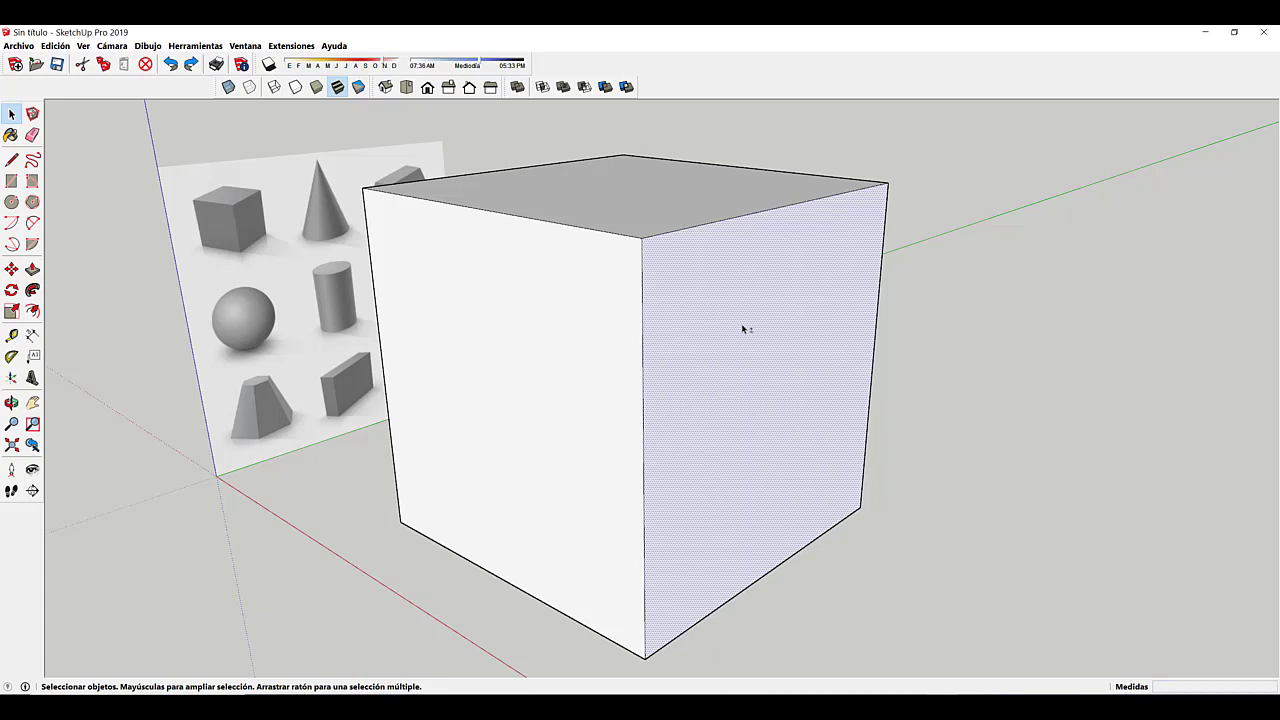
pyautogui.keyDown('shift'); pyautogui.click(641, 219); pyautogui.keyUp('shift')
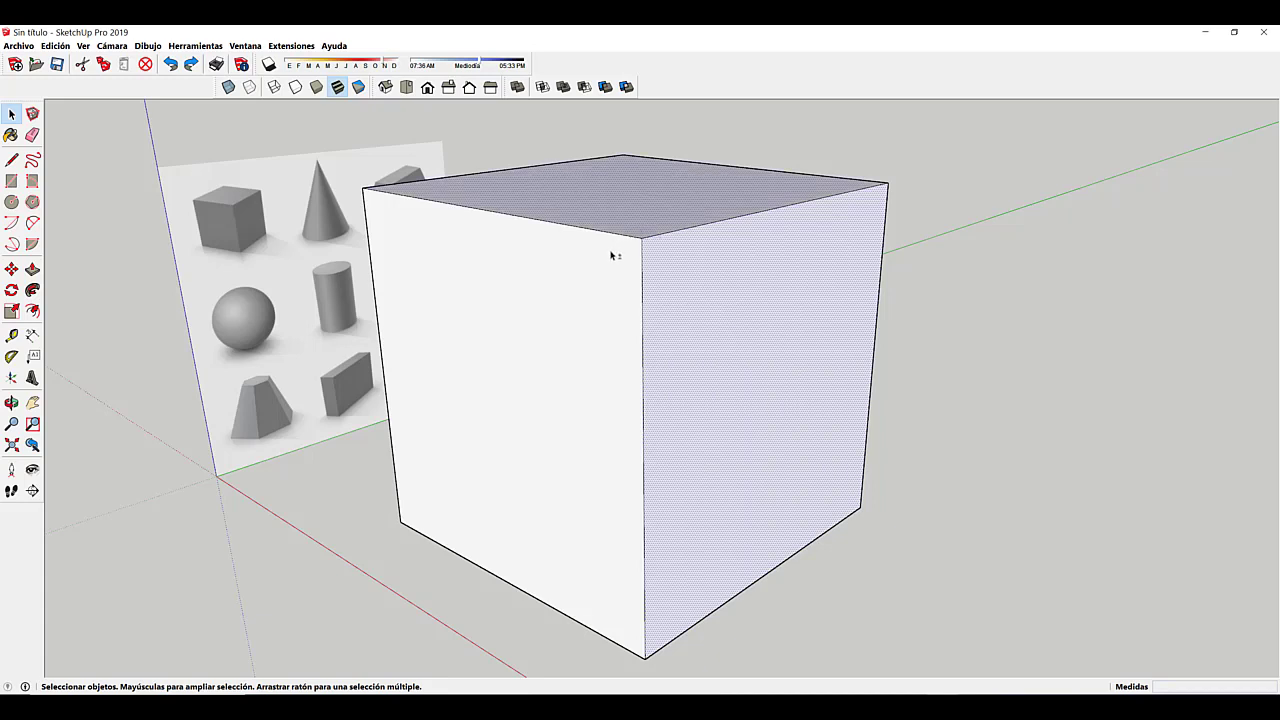
pyautogui.keyDown('shift'); pyautogui.click(612, 262); pyautogui.keyUp('shift')
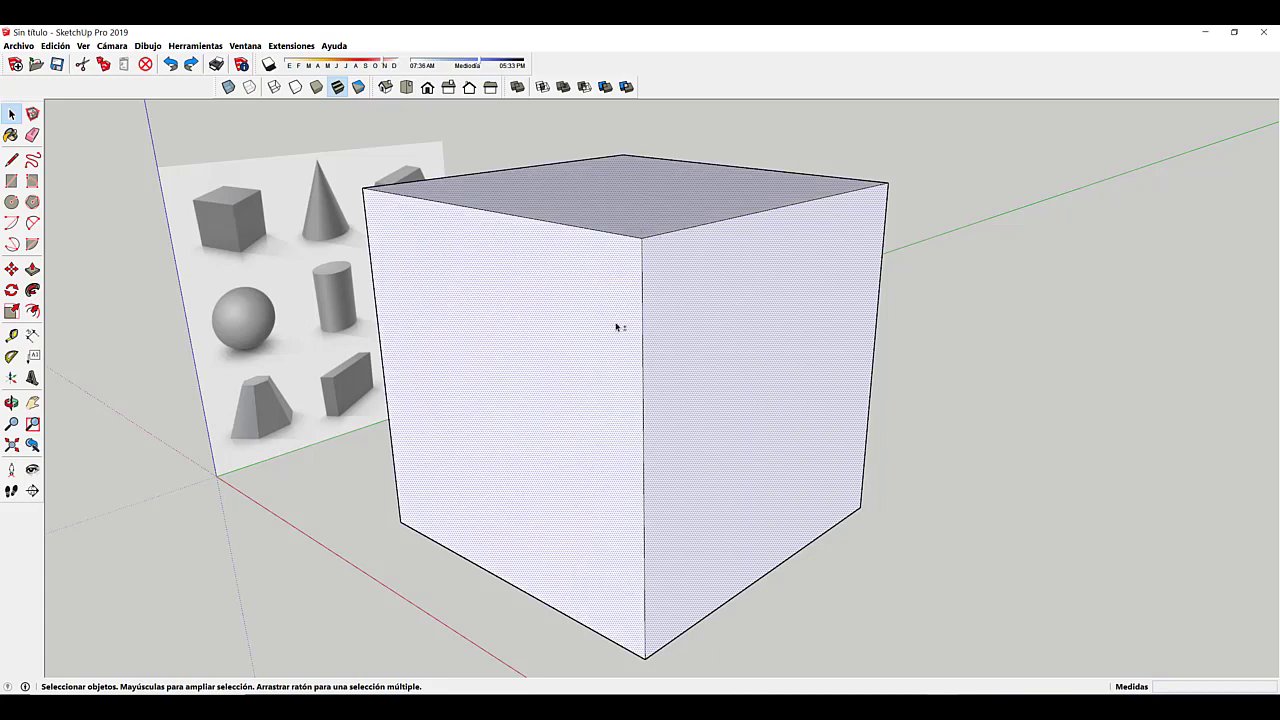
pyautogui.keyDown('shift'); pyautogui.click(617, 326); pyautogui.keyUp('shift')
pyautogui.keyDown('shift'); pyautogui.click(662, 322); pyautogui.keyUp('shift')
pyautogui.keyDown('shift'); pyautogui.click(644, 223); pyautogui.keyUp('shift')
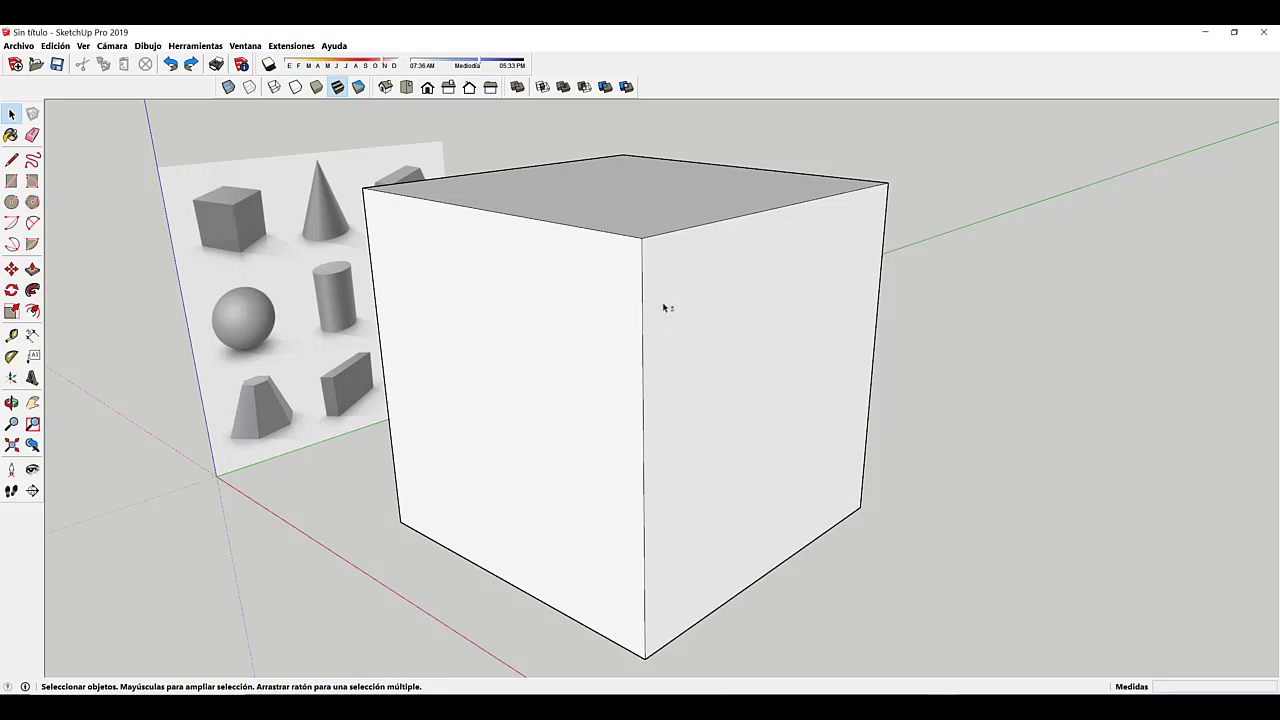
# Step: Select the cube's two front vertical faces and its top face individually, switching back and forth between them
pyautogui.click(731, 326)
pyautogui.click(586, 323)
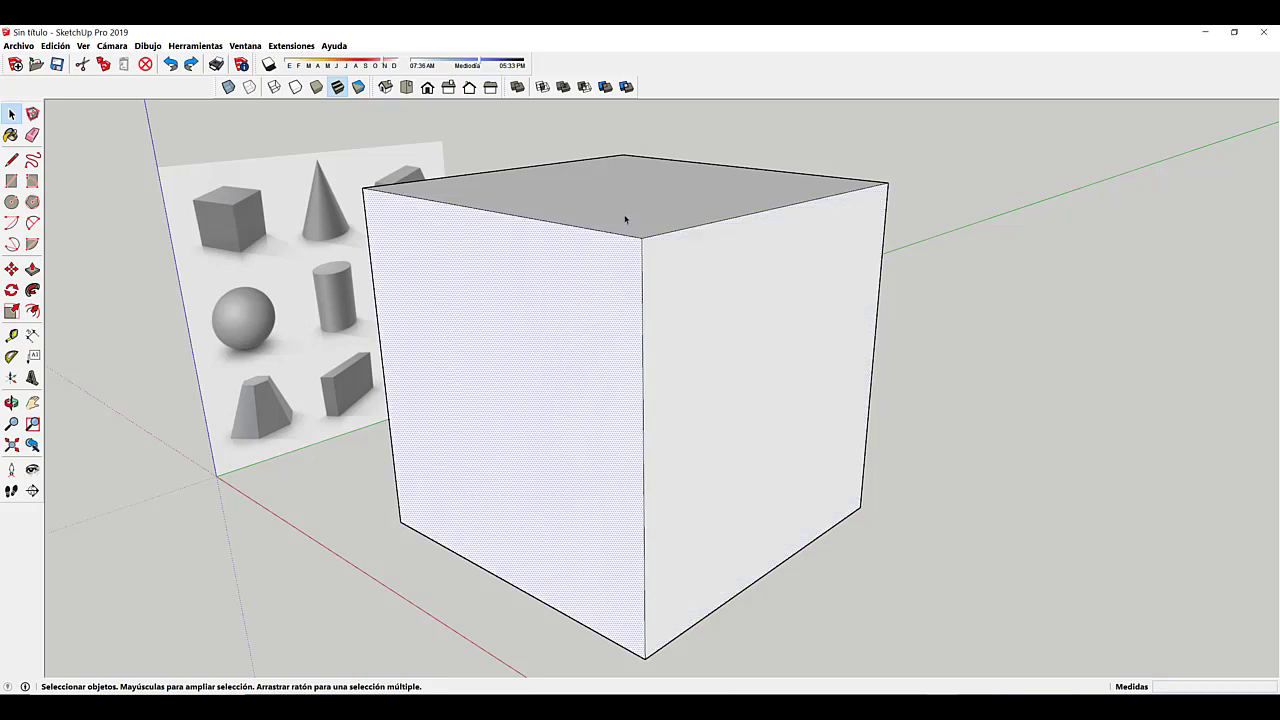
pyautogui.click(625, 219)
pyautogui.click(614, 271)
pyautogui.click(610, 222)
pyautogui.click(667, 289)
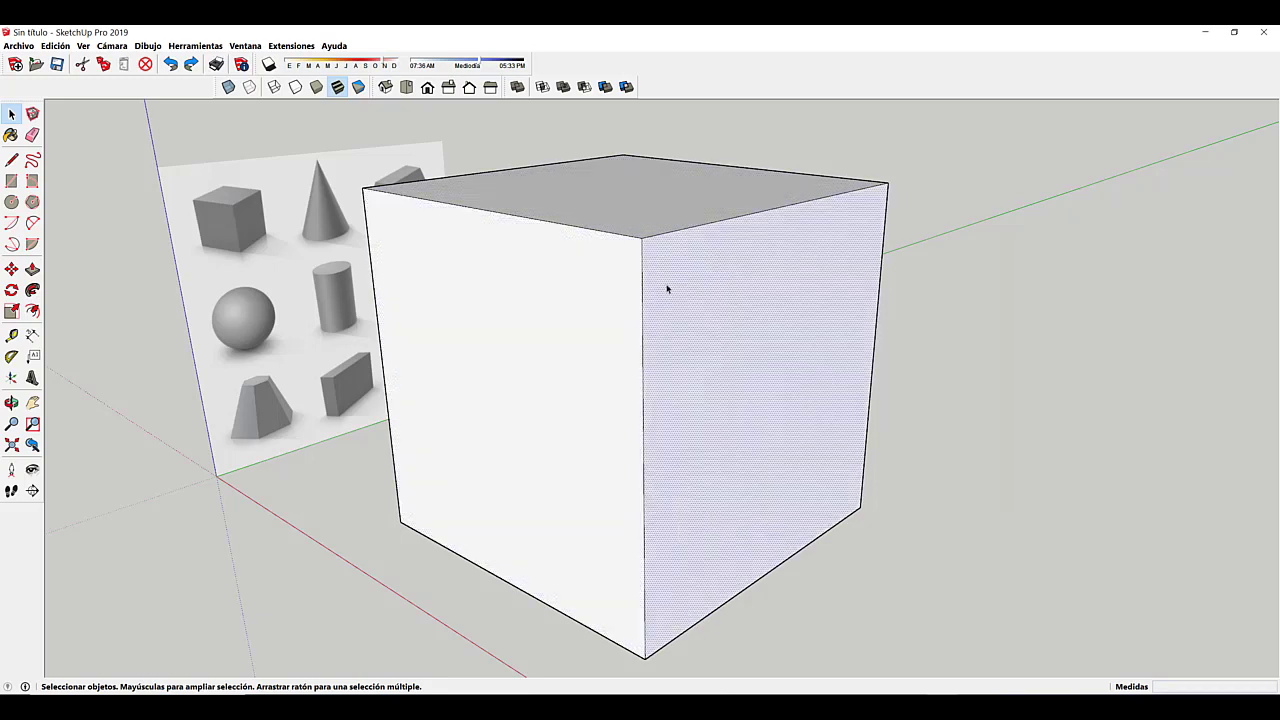
pyautogui.click(601, 311)
pyautogui.click(723, 326)
# Step: Select the cube's right-hand vertical face together with its bounding edges, delete them, and undo the deletion
pyautogui.doubleClick(750, 352)
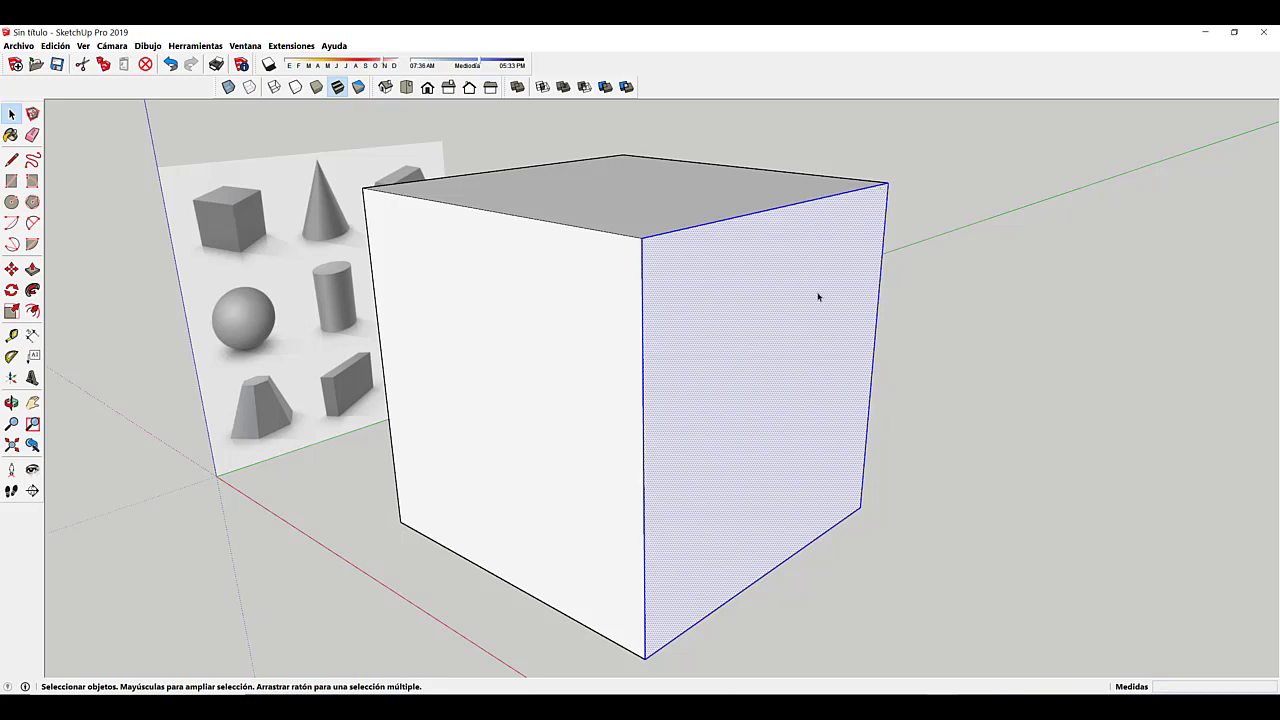
pyautogui.press('Delete')
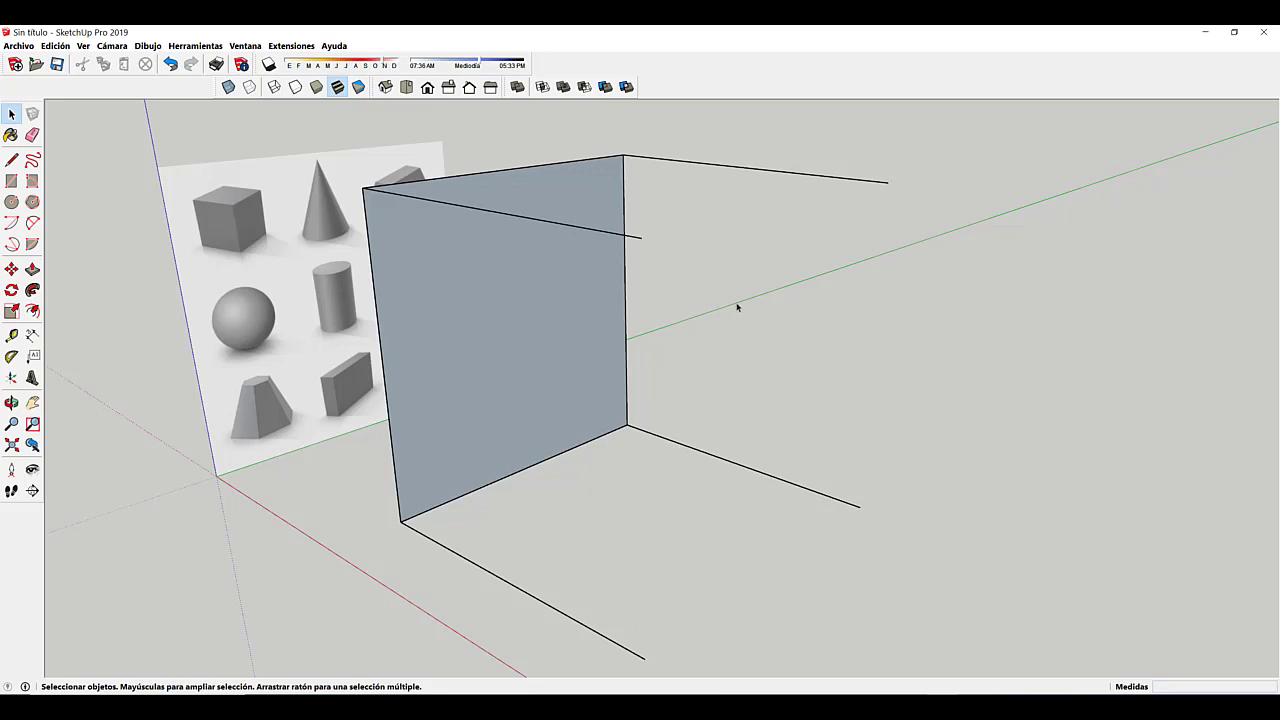
pyautogui.click(170, 63)
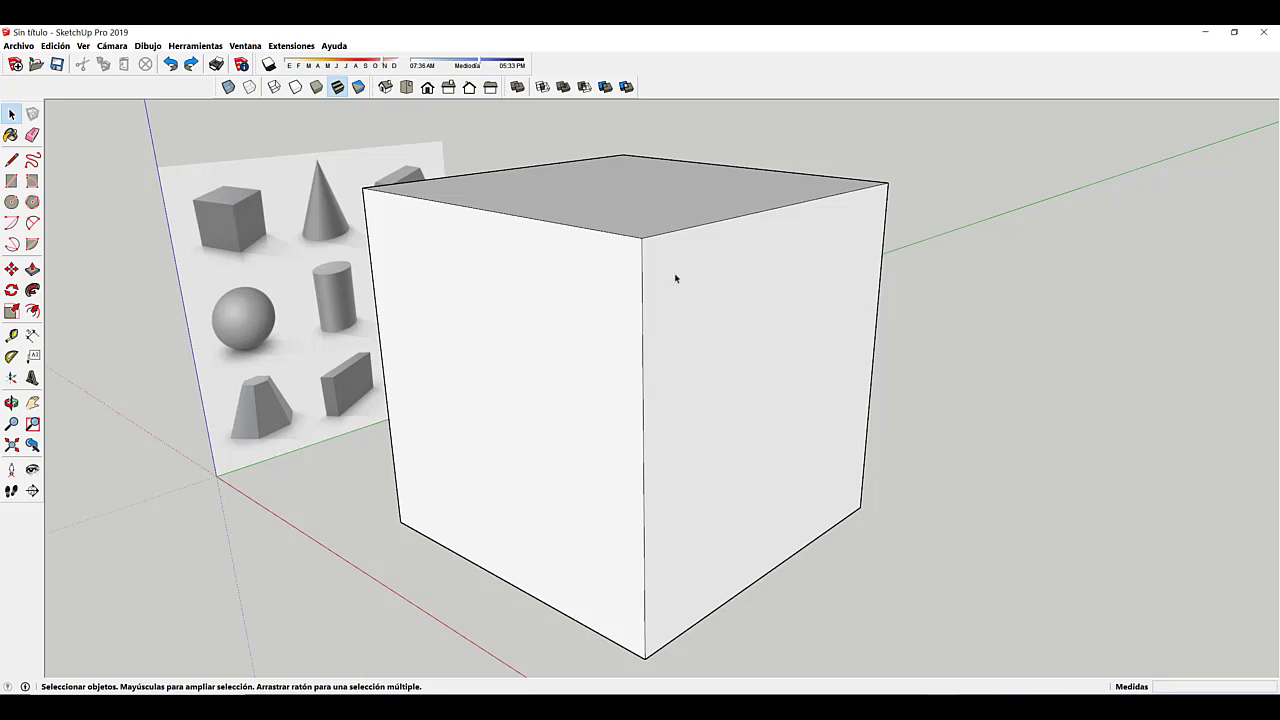
# Step: Select the entire cube with all connected faces and edges, delete it, and undo the deletion
pyautogui.tripleClick(722, 341)
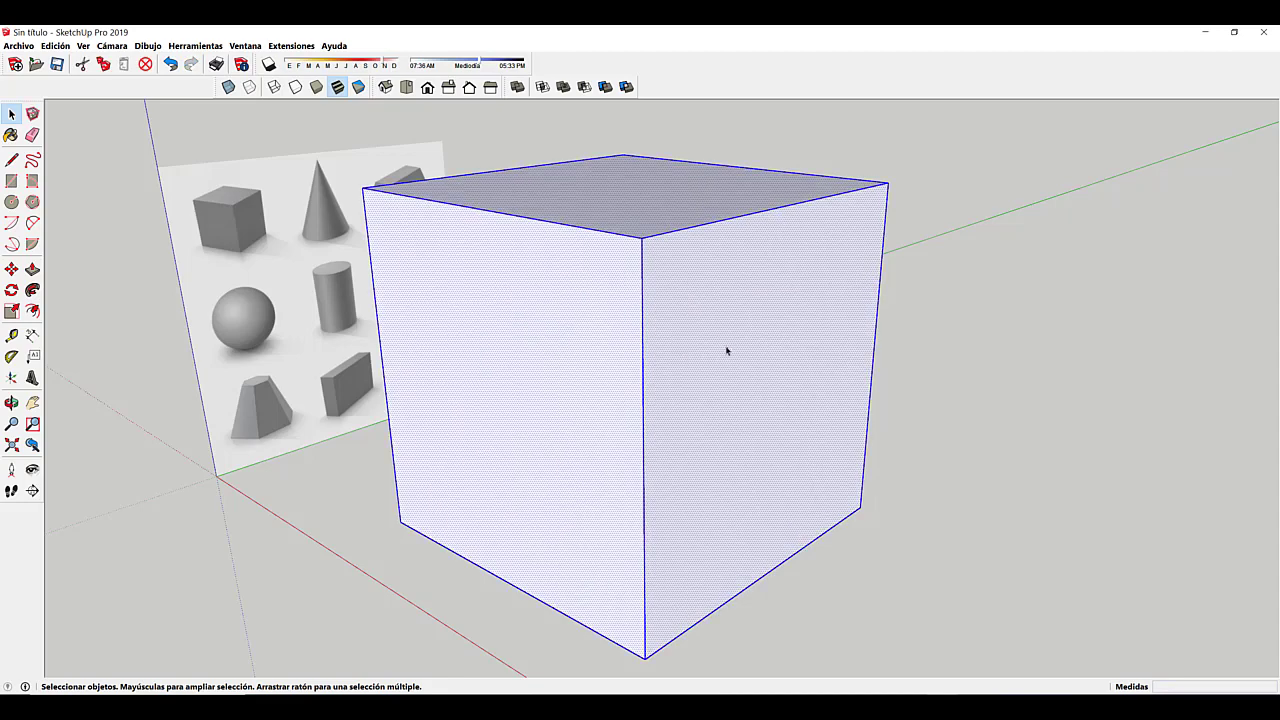
pyautogui.moveTo(724, 353); pyautogui.dragTo(767, 412, button='middle')
pyautogui.press('Delete')
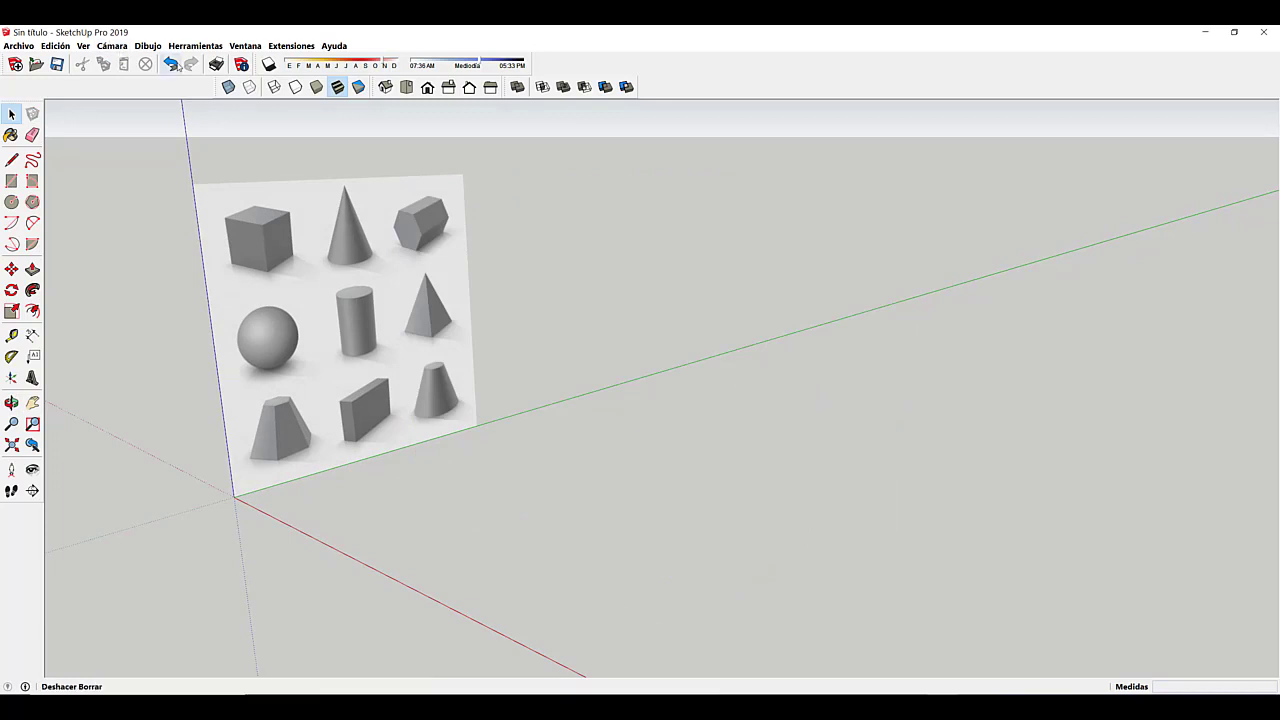
pyautogui.click(171, 64)
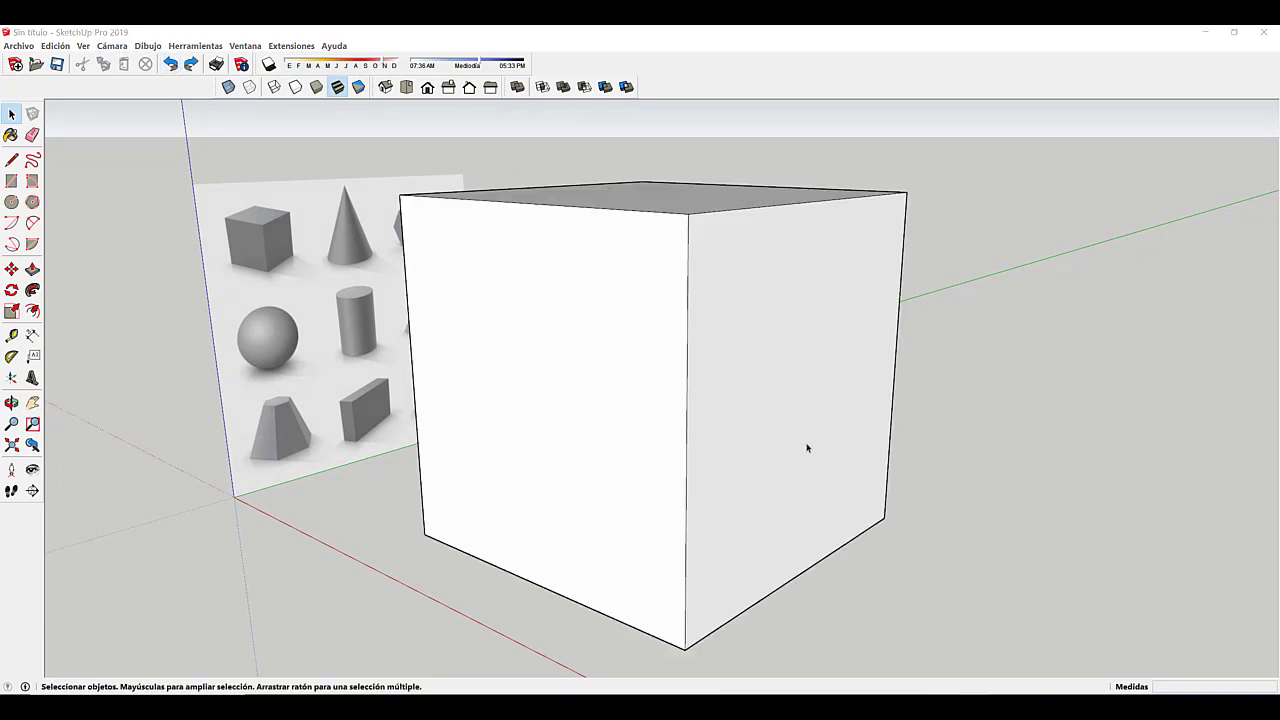
# Step: Select the right-hand face alone, extend the selection to its edges and to the whole cube, and clear the selection
pyautogui.moveTo(807, 448); pyautogui.dragTo(790, 446, button='middle')
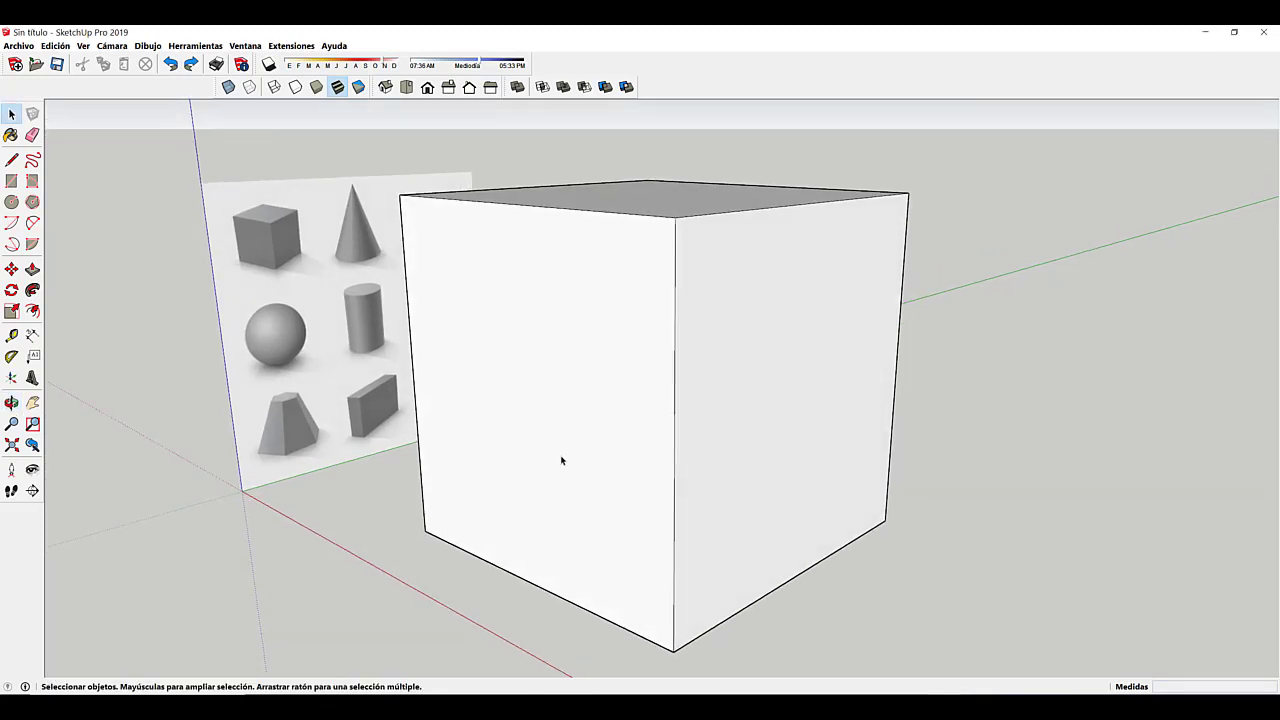
pyautogui.click(706, 396)
pyautogui.moveTo(697, 391); pyautogui.dragTo(700, 397, button='middle')
pyautogui.doubleClick(706, 398)
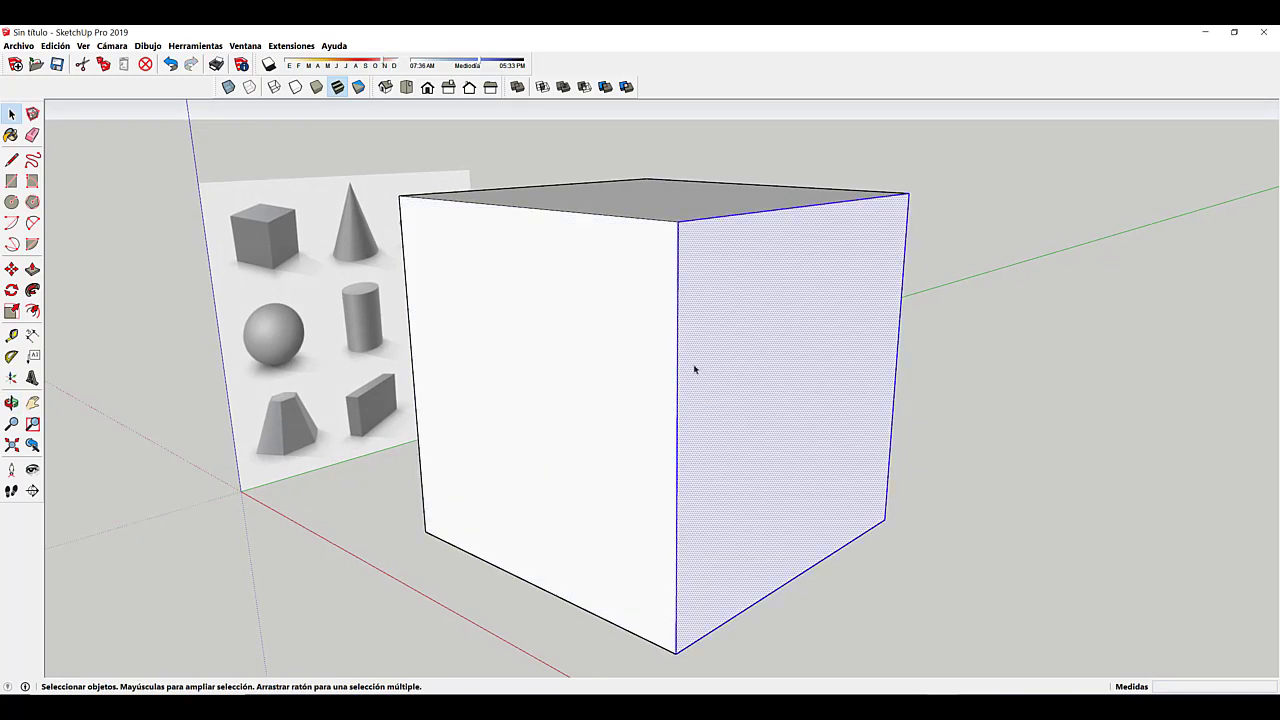
pyautogui.tripleClick(818, 364)
pyautogui.click(946, 370)
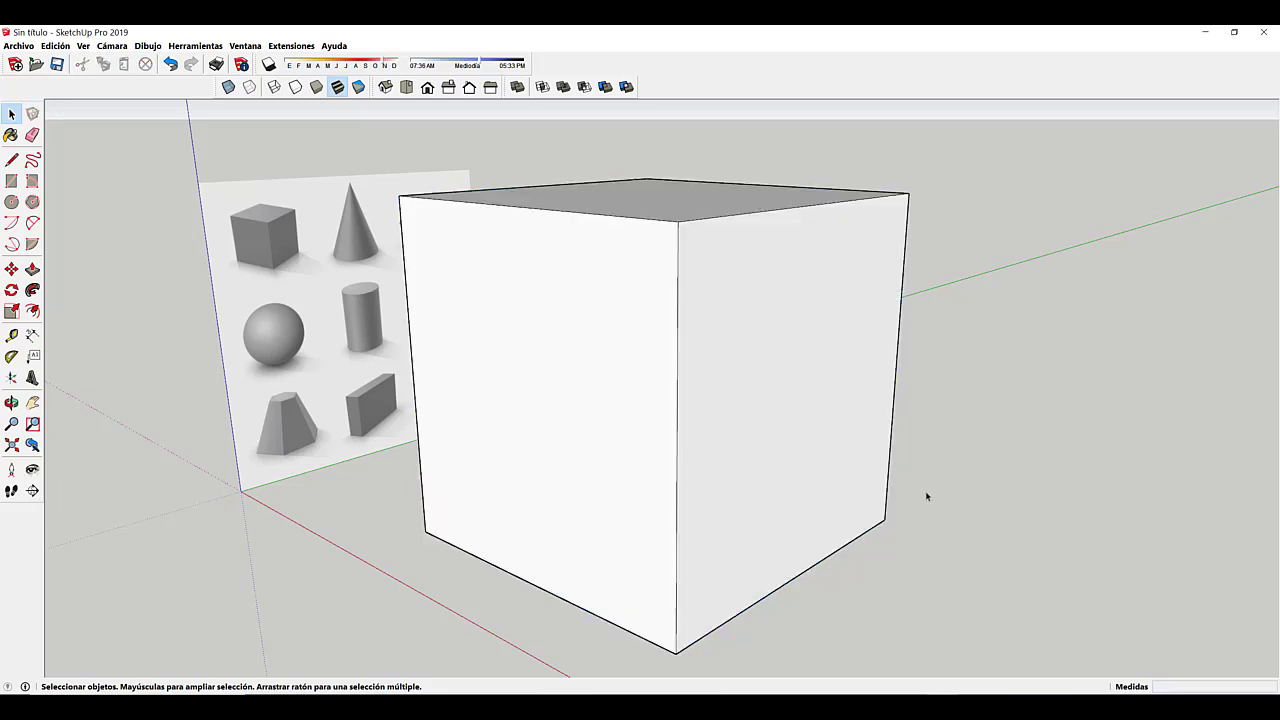
pyautogui.moveTo(912, 485); pyautogui.dragTo(820, 448, button='middle')
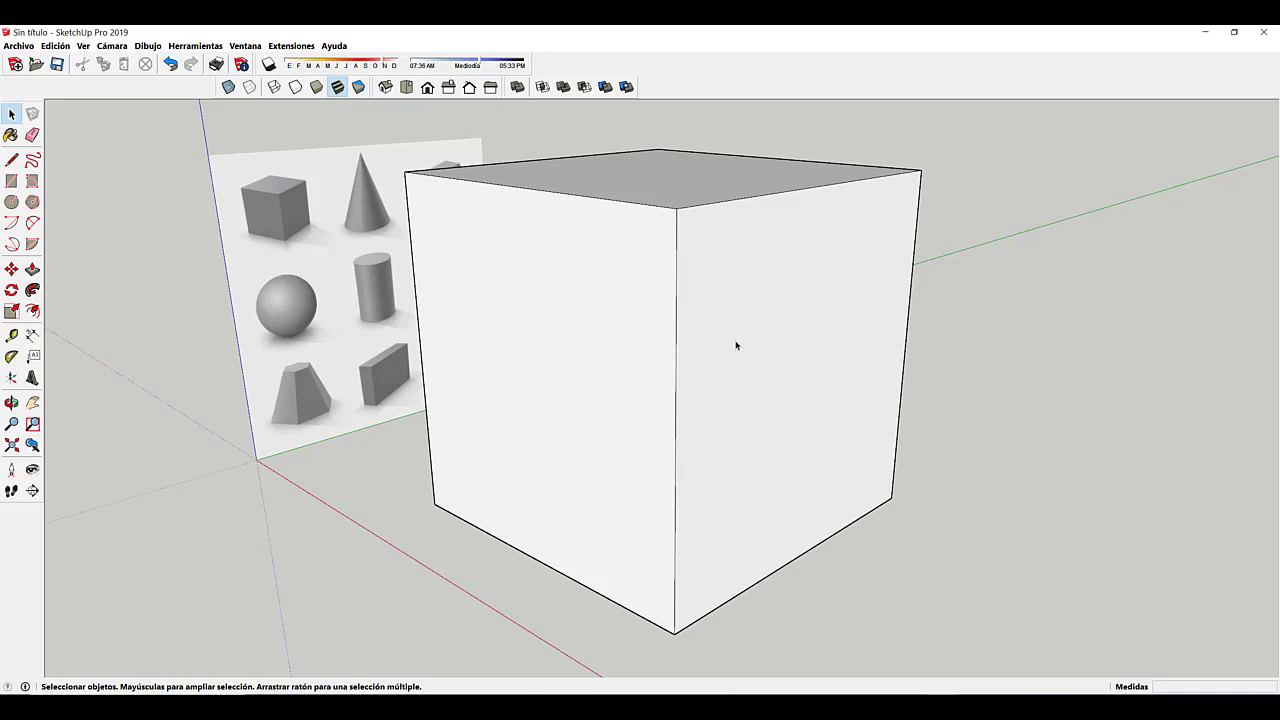
pyautogui.scroll(-2, 710, 349)
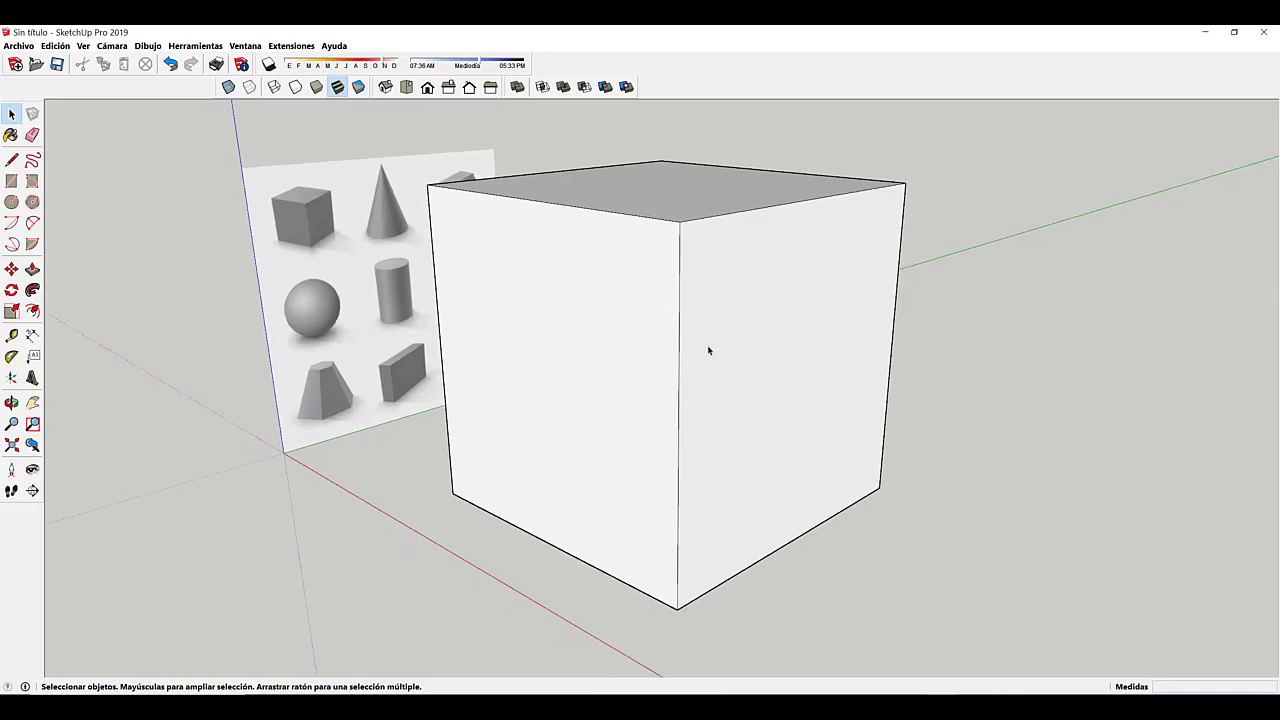
pyautogui.click(617, 432)
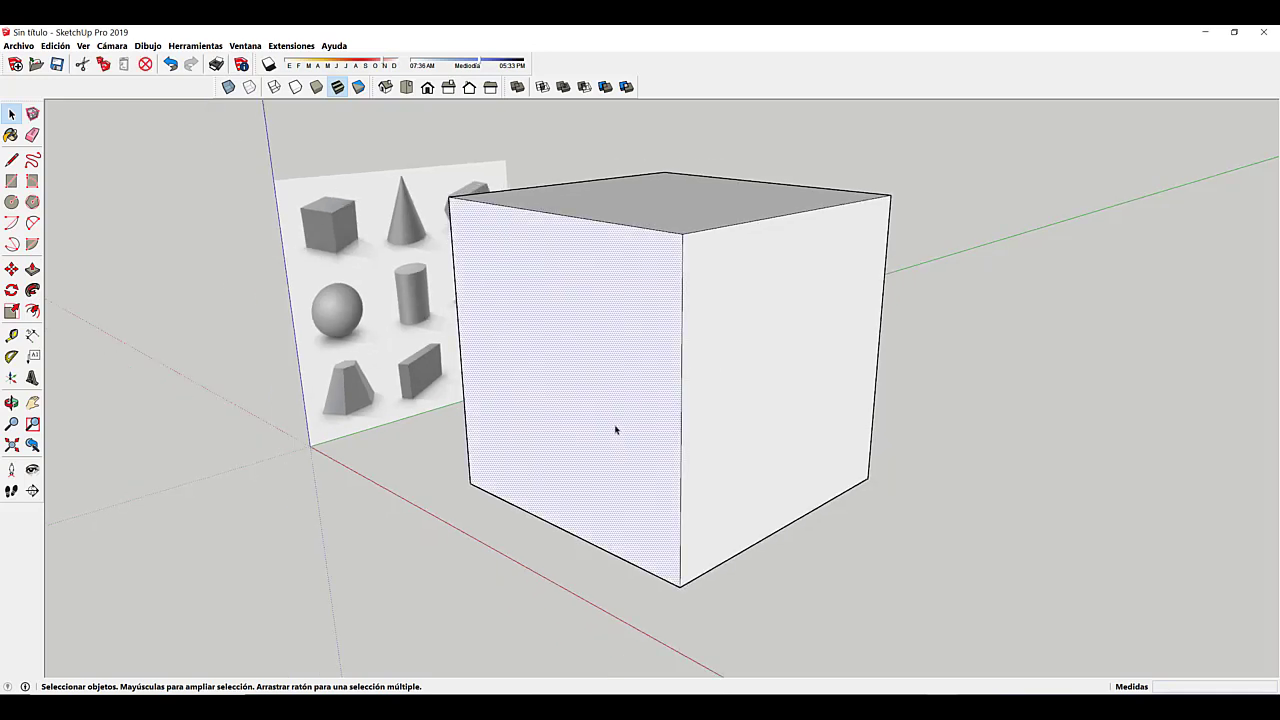
pyautogui.click(1051, 388)
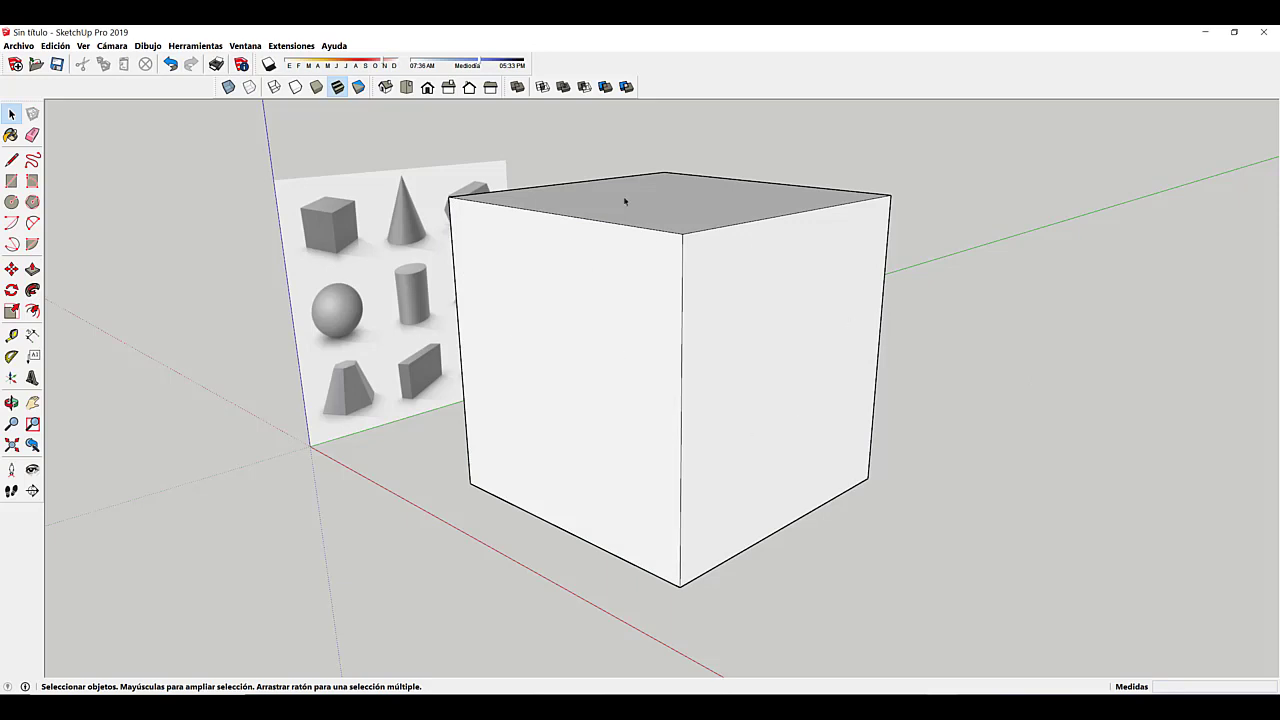
pyautogui.scroll(2, 660, 356)
pyautogui.scroll(-2, 722, 354)
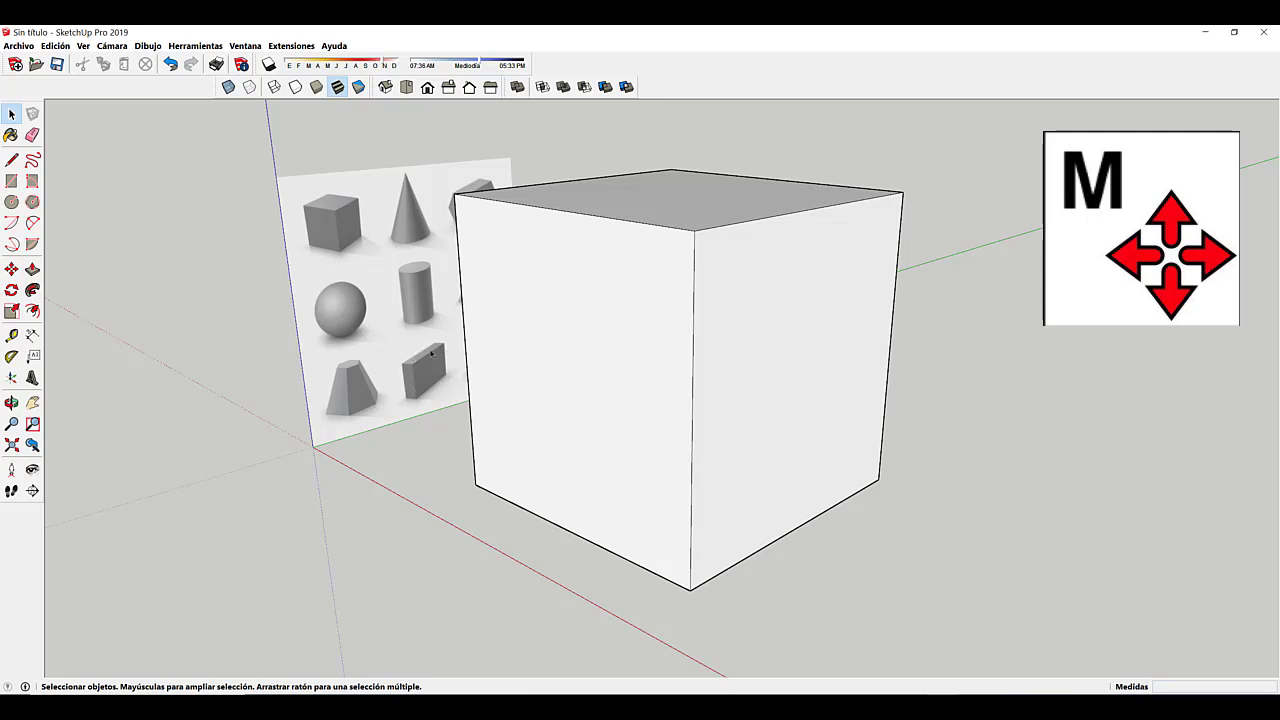
pyautogui.scroll(1, 638, 336)
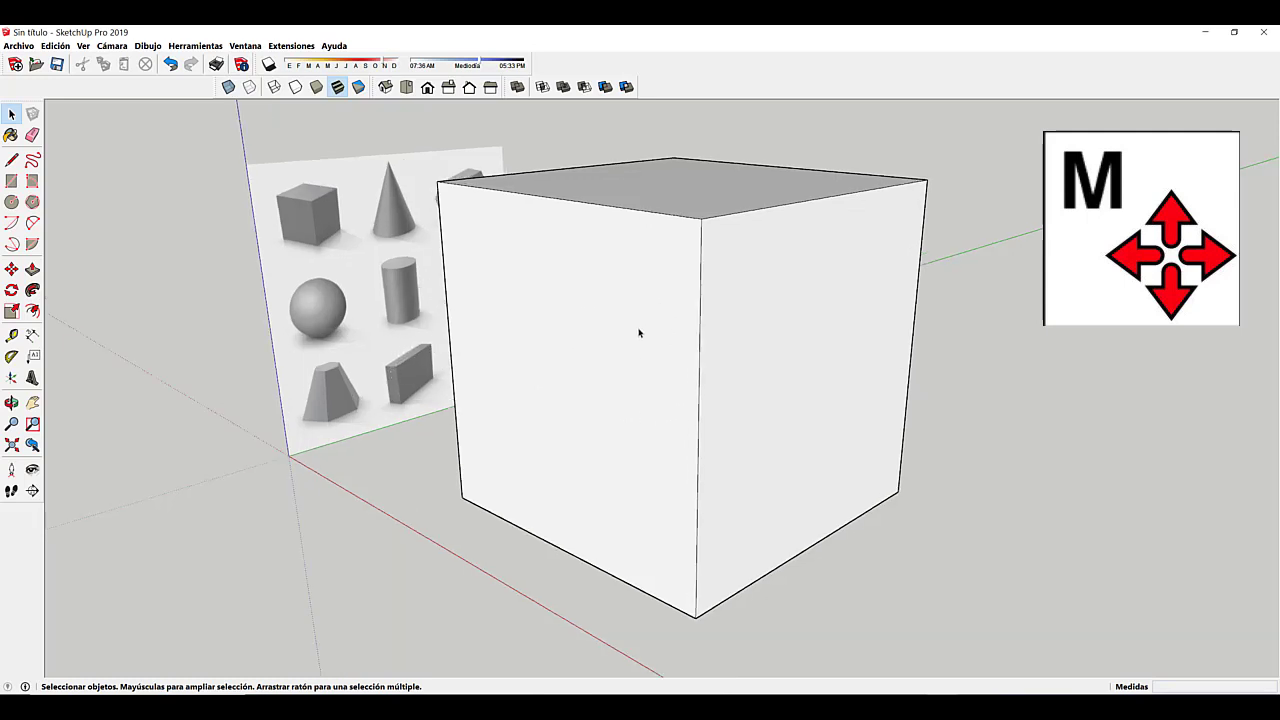
pyautogui.scroll(-1, 638, 333)
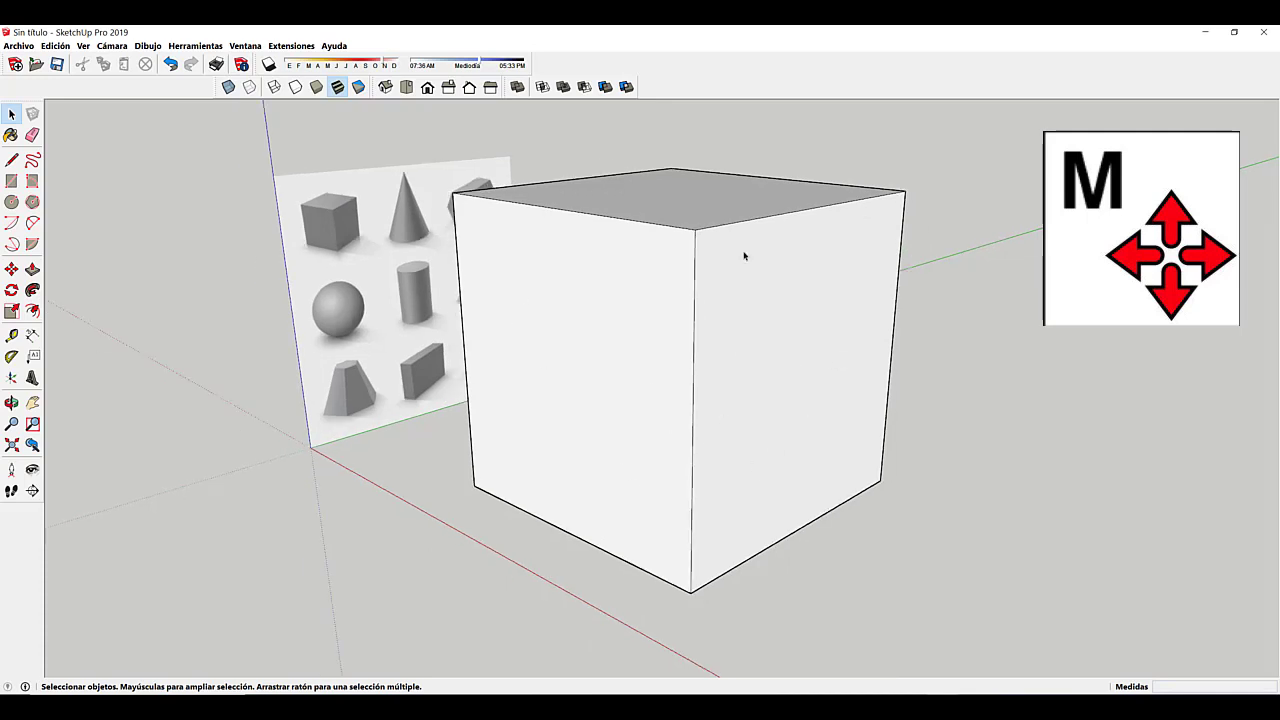
# Step: Select the whole cube and move it by its nearest bottom corner along the green axis, away from the reference image
pyautogui.tripleClick(752, 397)
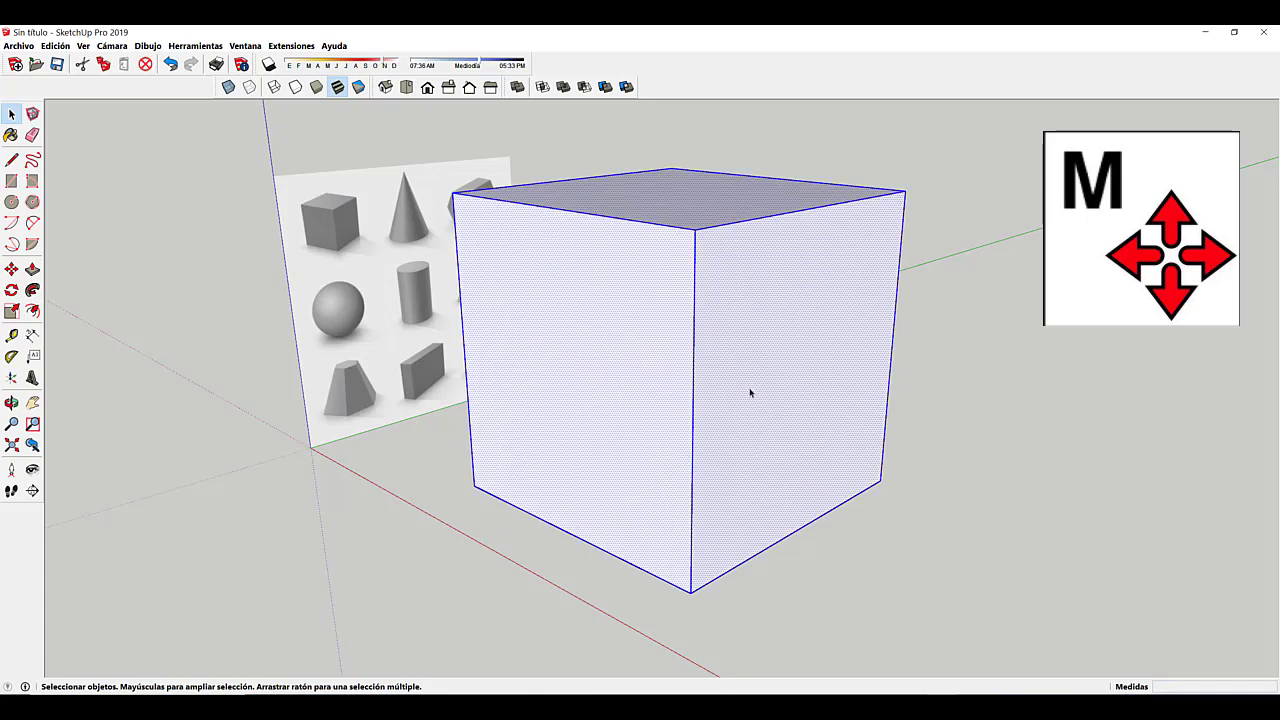
pyautogui.press('m')
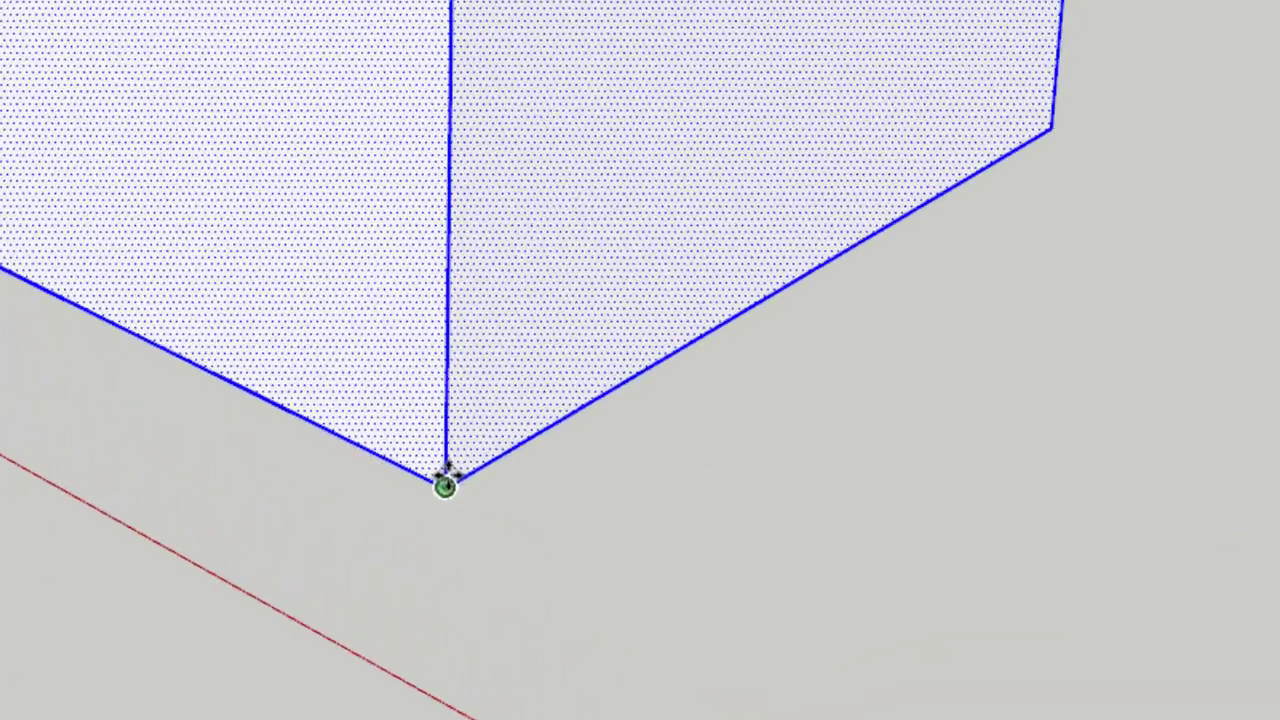
pyautogui.click(598, 547)
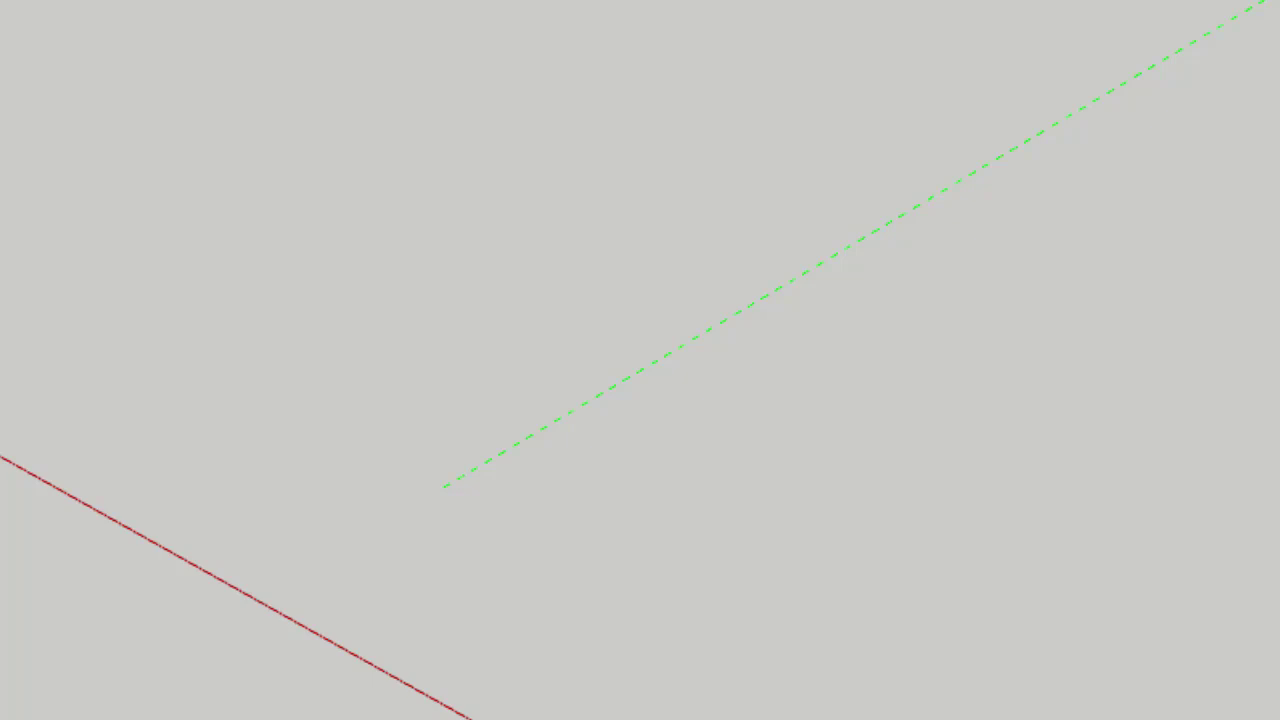
pyautogui.click(880, 214)
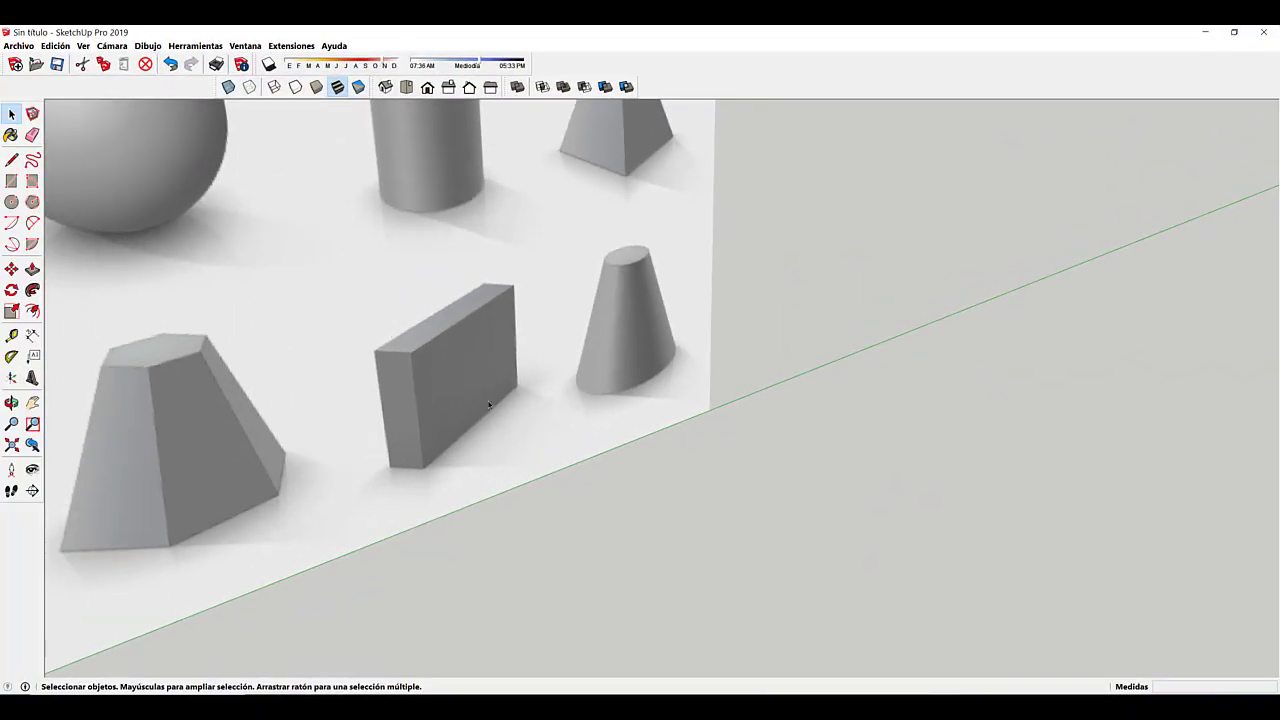
# Step: Draw a 0.5 by 6 m rectangle on the ground, starting on the red axis and running parallel to the green axis
pyautogui.scroll(-10, 489, 404)
pyautogui.moveTo(589, 437)
pyautogui.mouseDown(button='middle')
pyautogui.moveTo(608, 457)
pyautogui.moveTo(586, 431)
pyautogui.mouseUp(button='middle')
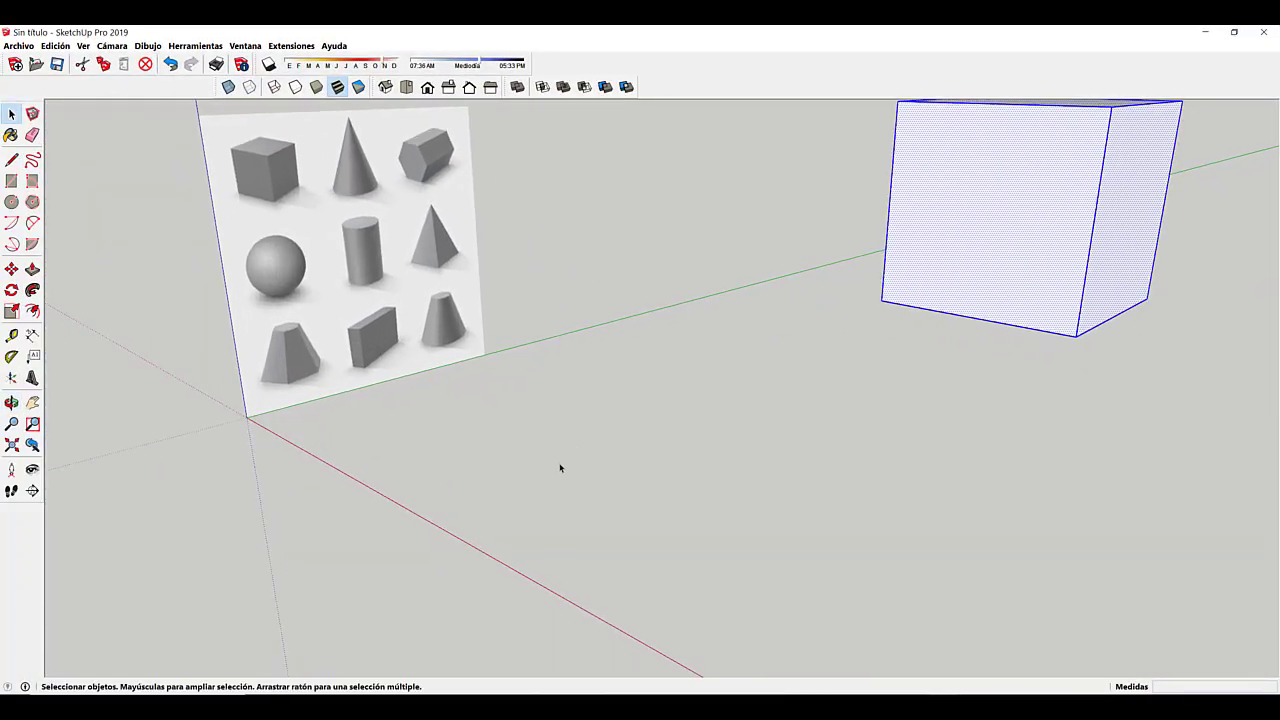
pyautogui.press('r')
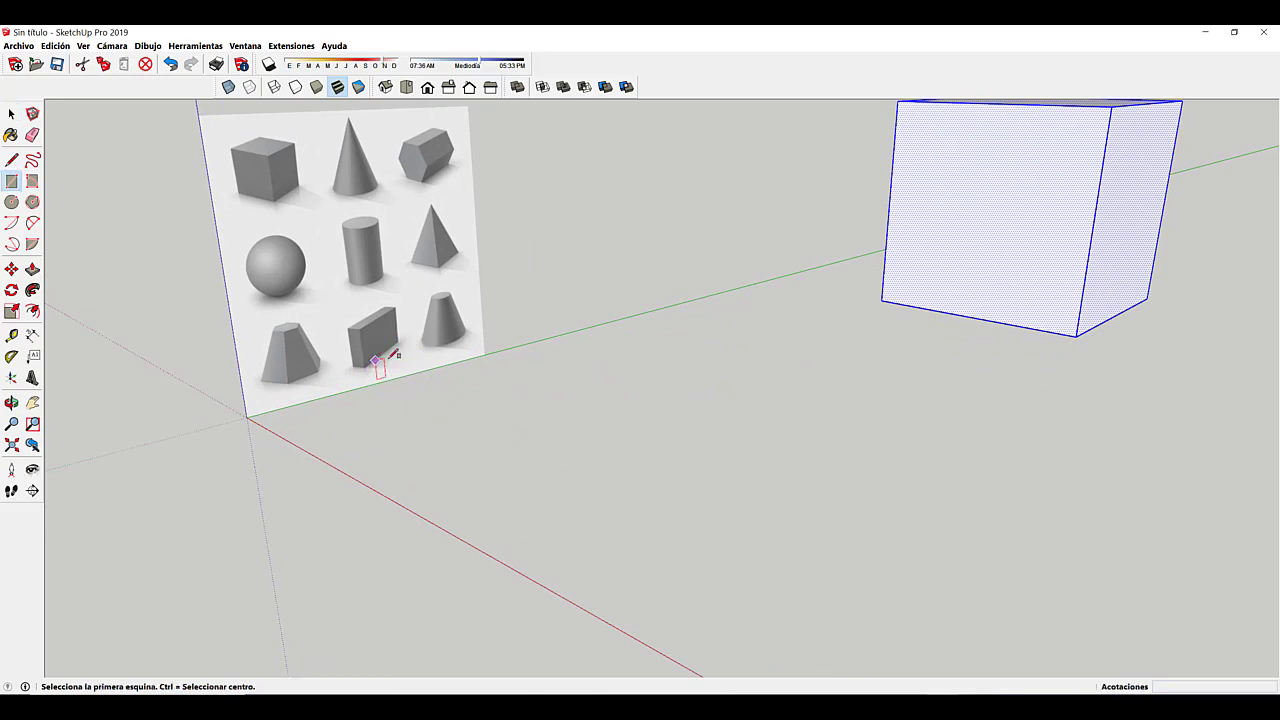
pyautogui.click(445, 524)
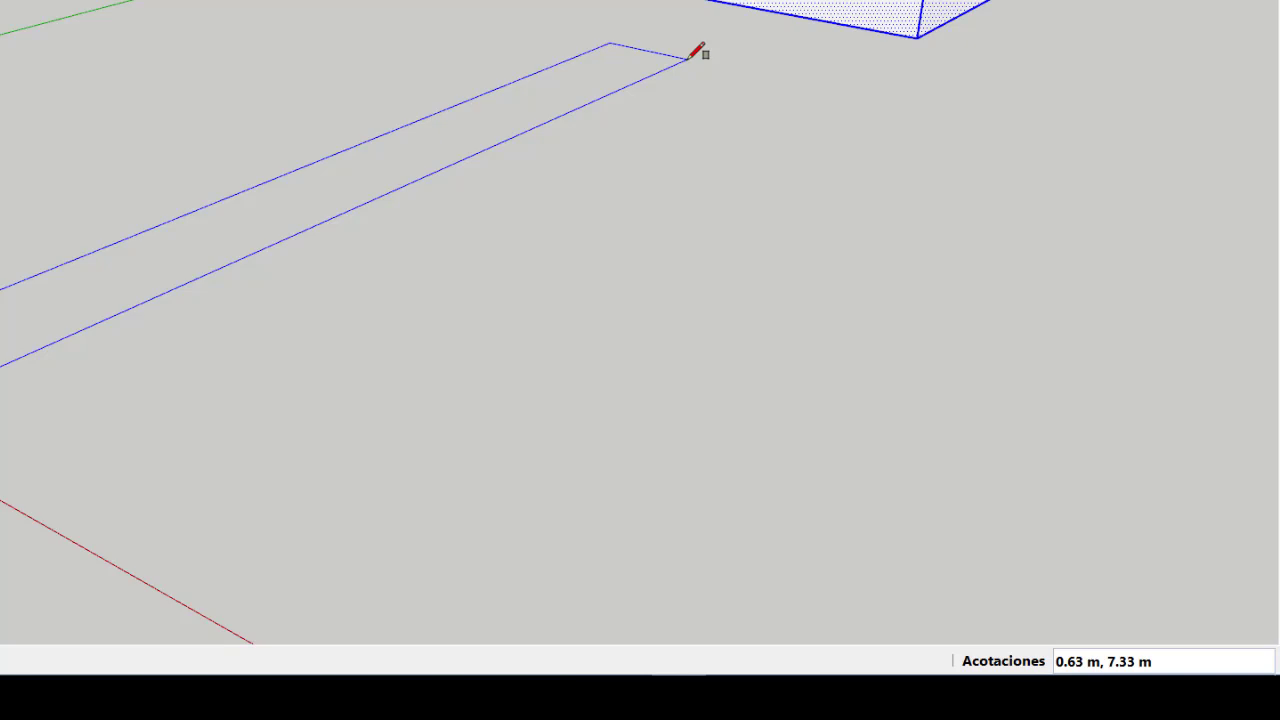
pyautogui.write('.5,6')
pyautogui.press('Return')
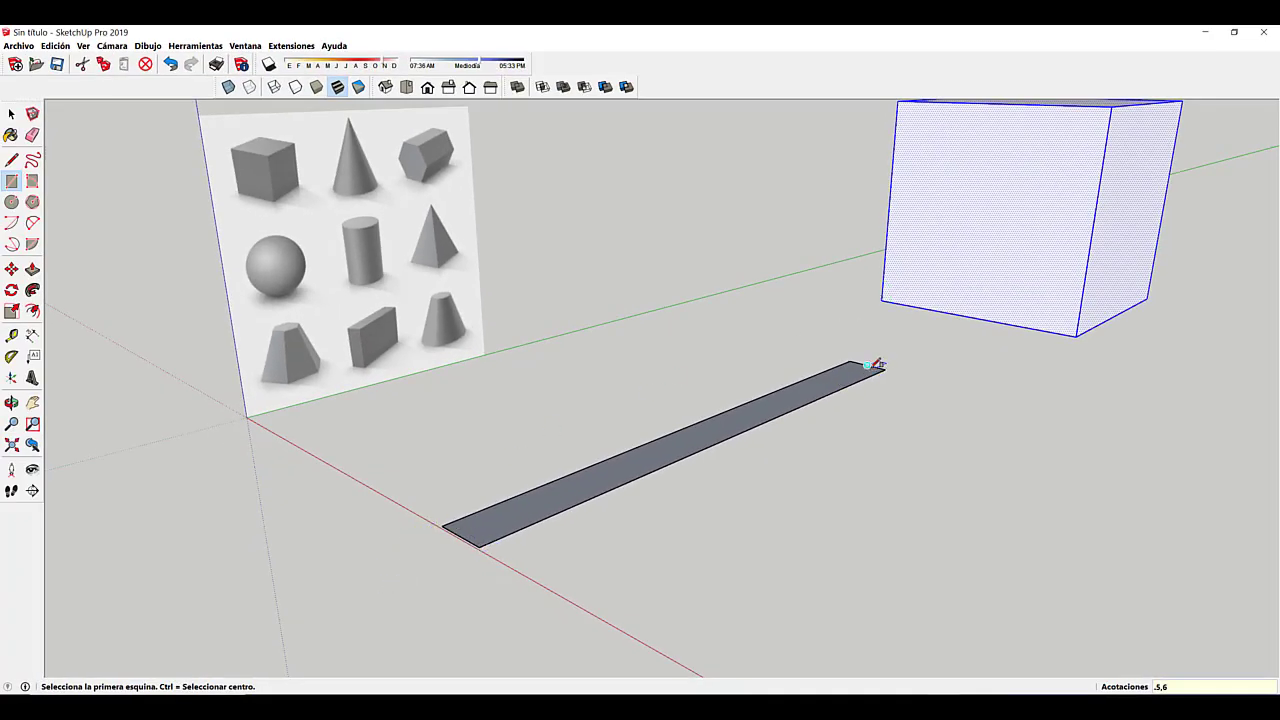
# Step: Push/Pull the long ground rectangle upward by 2 m to form a rectangular prism
pyautogui.scroll(1, 834, 363)
pyautogui.scroll(-1, 823, 369)
pyautogui.scroll(-1, 822, 369)
pyautogui.moveTo(812, 370); pyautogui.dragTo(817, 381, button='middle')
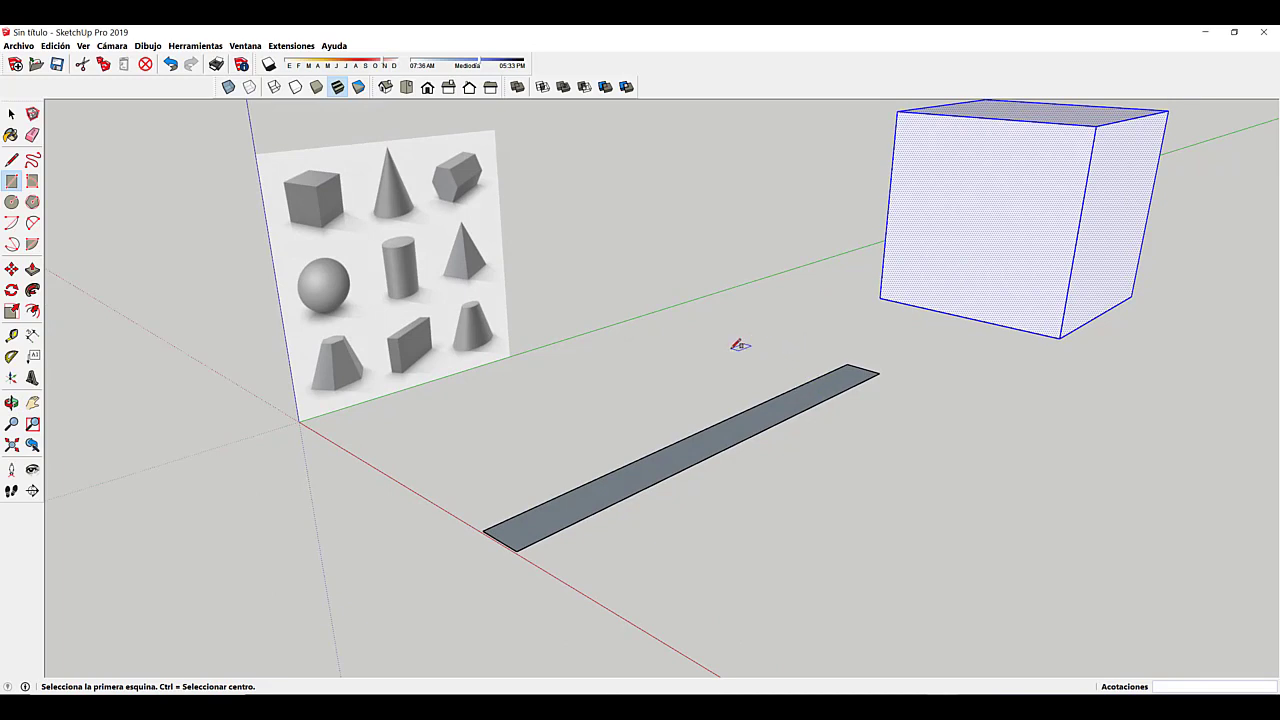
pyautogui.press('p')
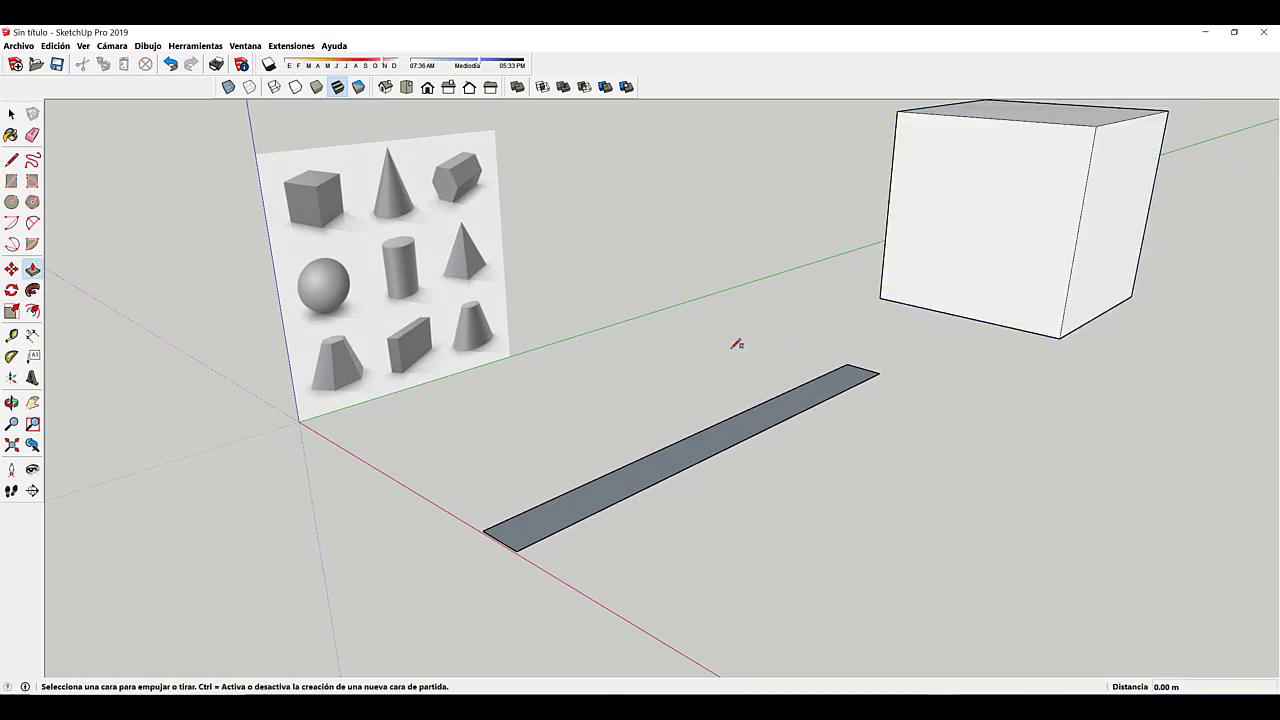
pyautogui.scroll(3, 740, 427)
pyautogui.scroll(-3, 737, 428)
pyautogui.click(733, 430)
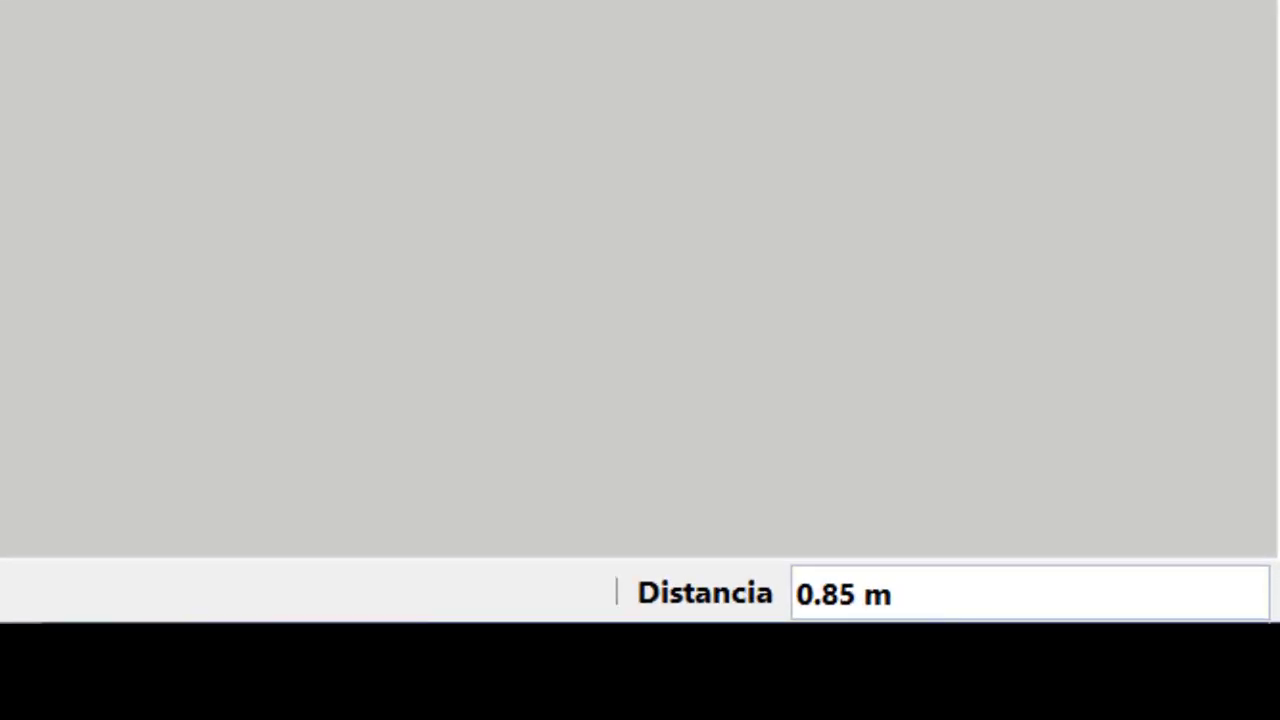
pyautogui.write('2')
pyautogui.press('Return')
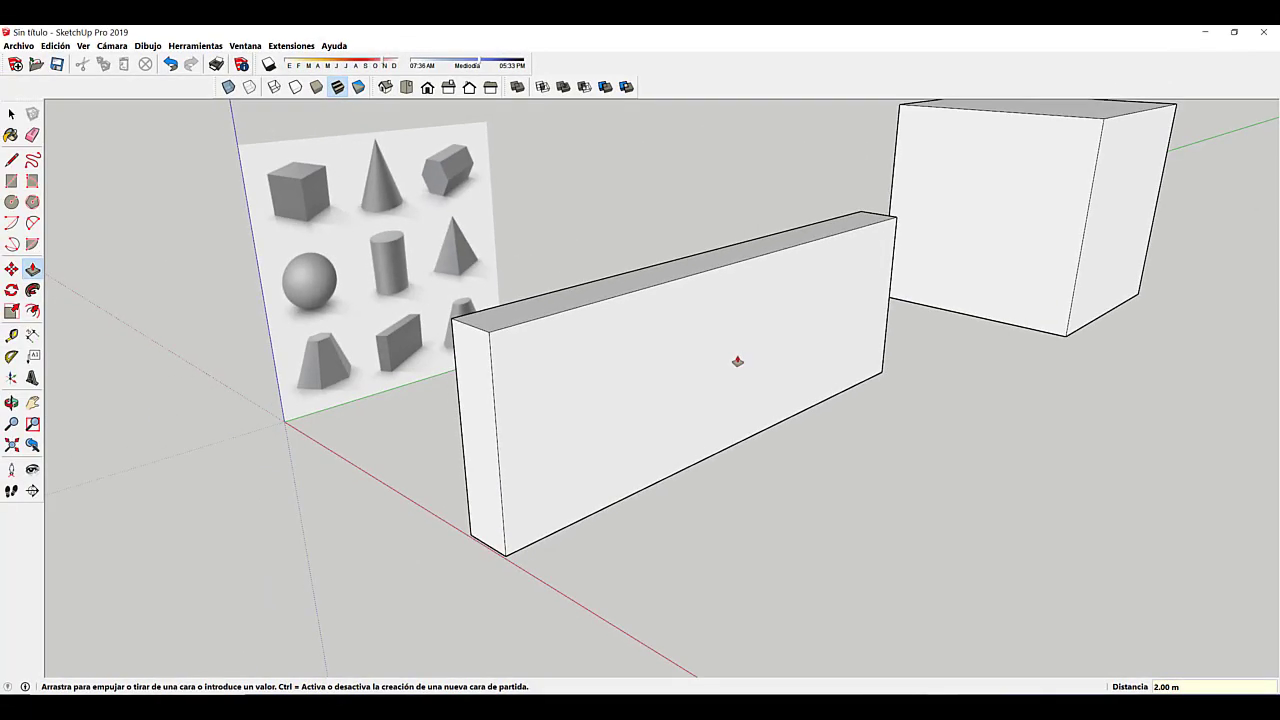
pyautogui.moveTo(671, 349); pyautogui.dragTo(814, 243, button='middle')
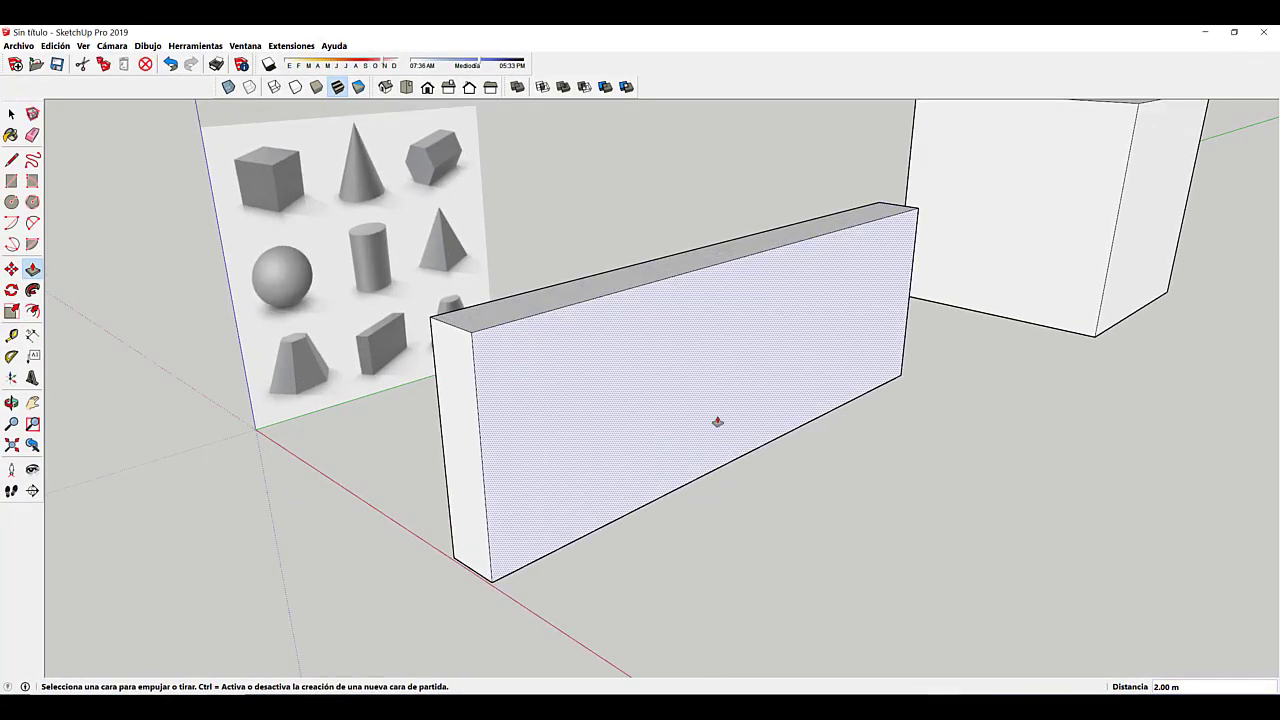
pyautogui.moveTo(717, 423); pyautogui.dragTo(586, 360, button='middle')
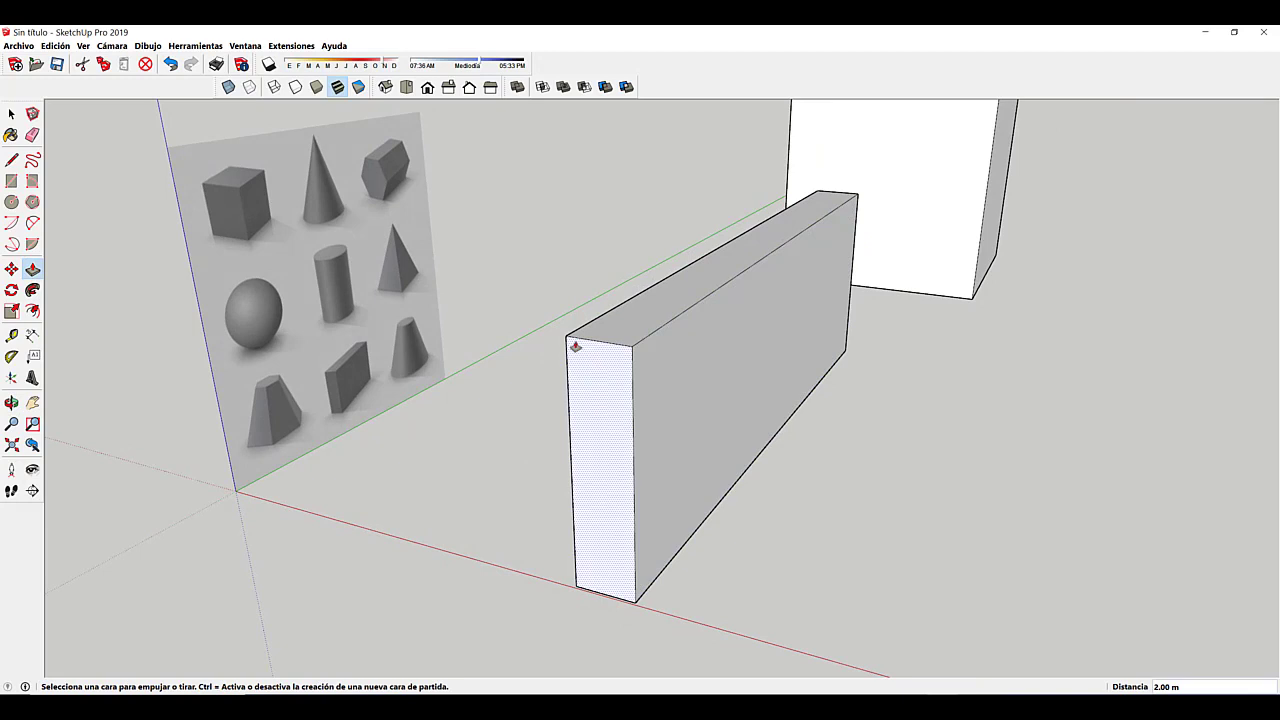
pyautogui.moveTo(634, 451); pyautogui.dragTo(606, 460, button='middle')
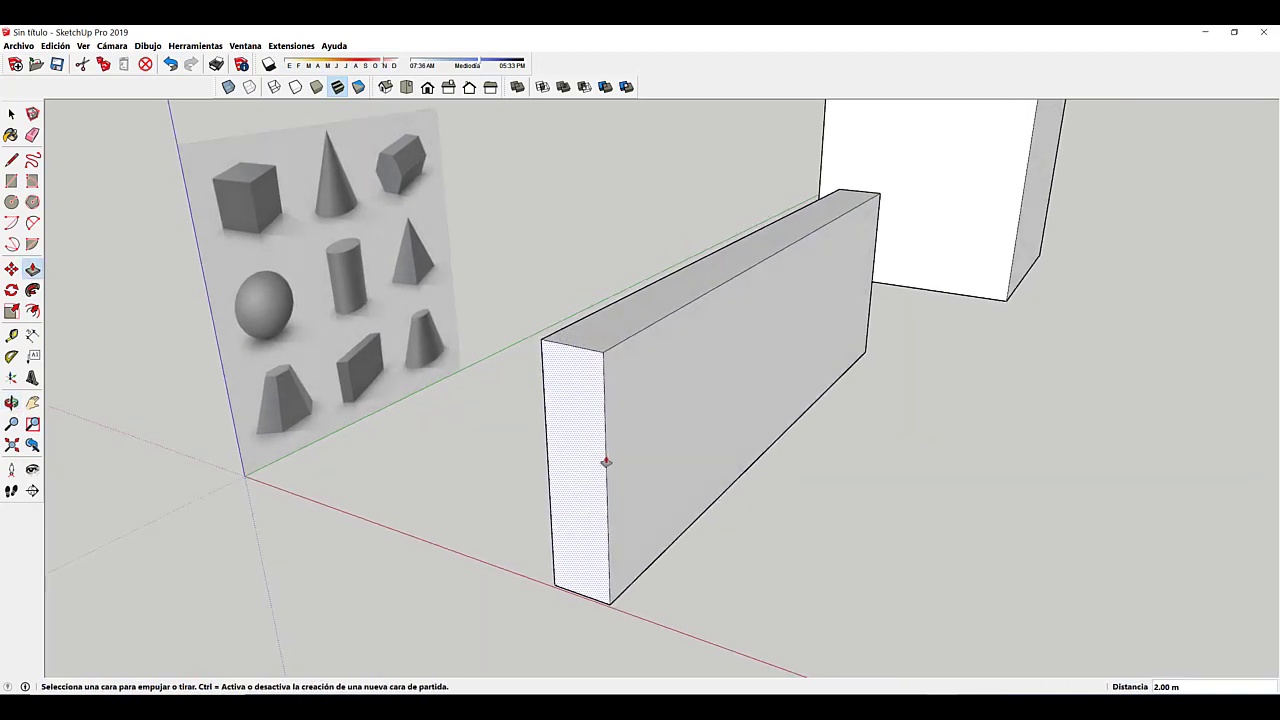
pyautogui.moveTo(852, 301); pyautogui.dragTo(755, 376, button='middle')
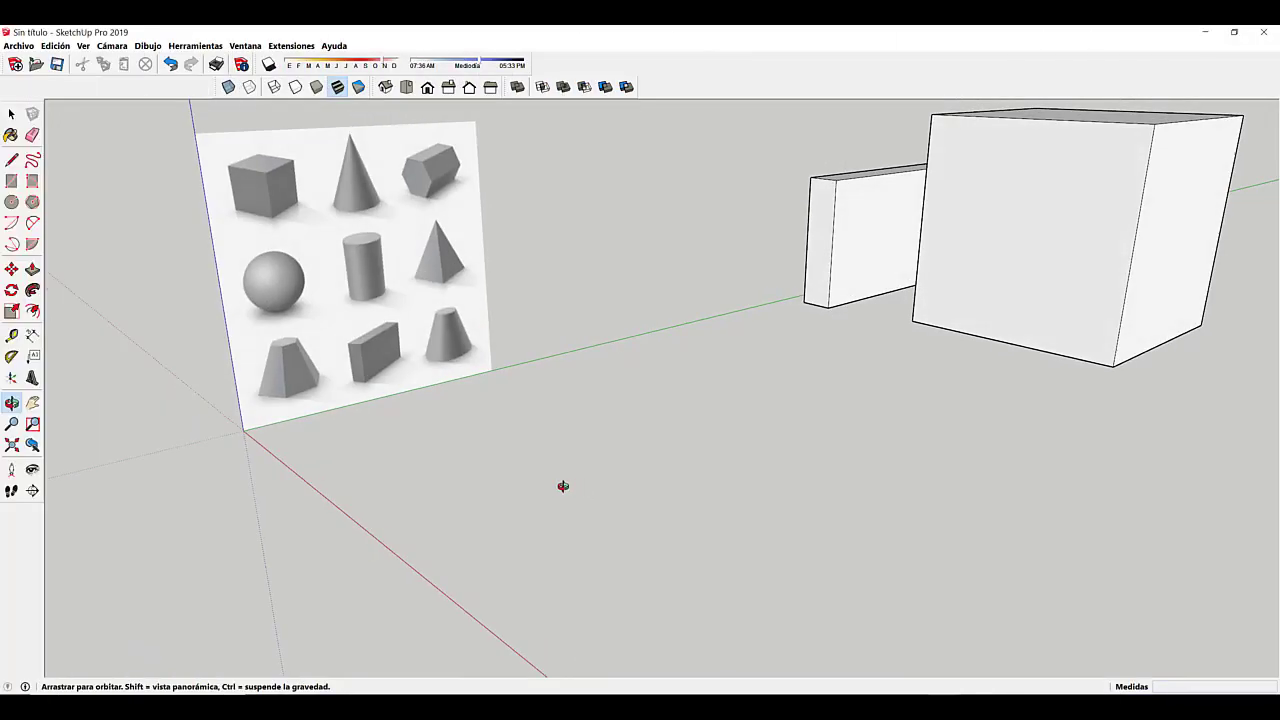
pyautogui.moveTo(558, 486); pyautogui.dragTo(583, 480)
pyautogui.press('space')
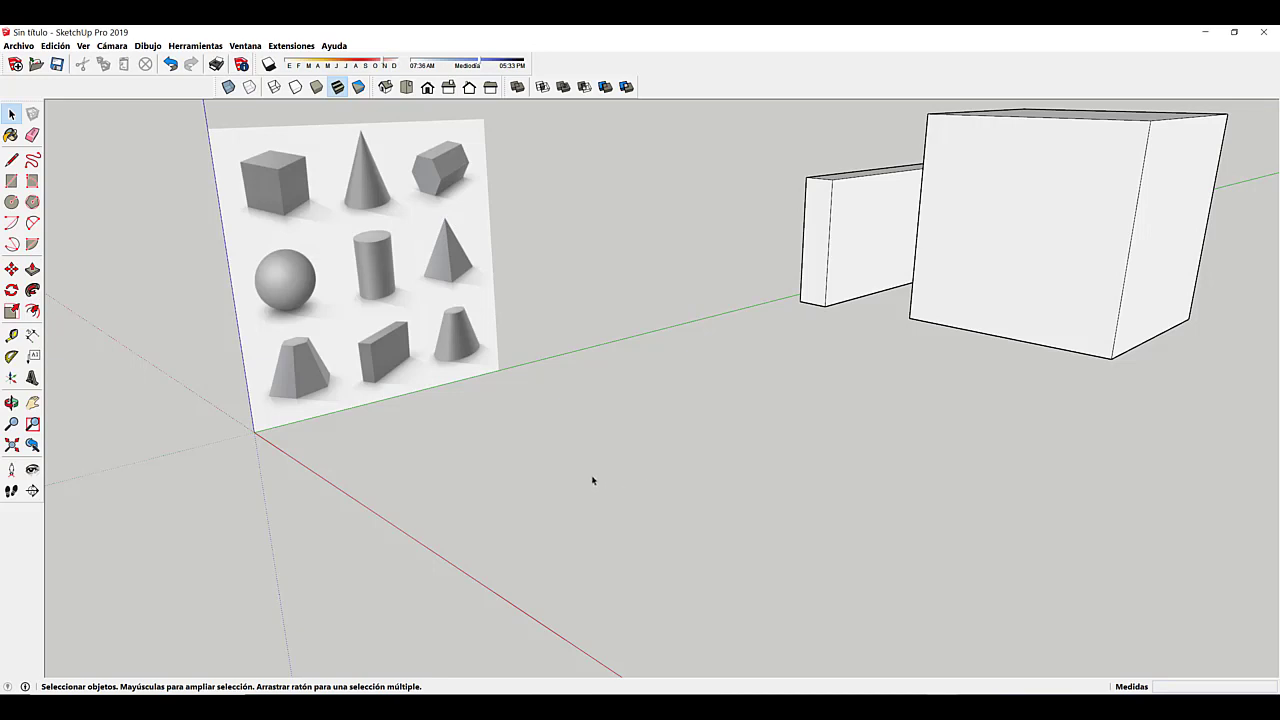
# Step: Draw a 3 by 3 m square on the ground in the open space in front of the reference image
pyautogui.moveTo(592, 480)
pyautogui.mouseDown(button='middle')
pyautogui.moveTo(606, 492)
pyautogui.moveTo(593, 456)
pyautogui.mouseUp(button='middle')
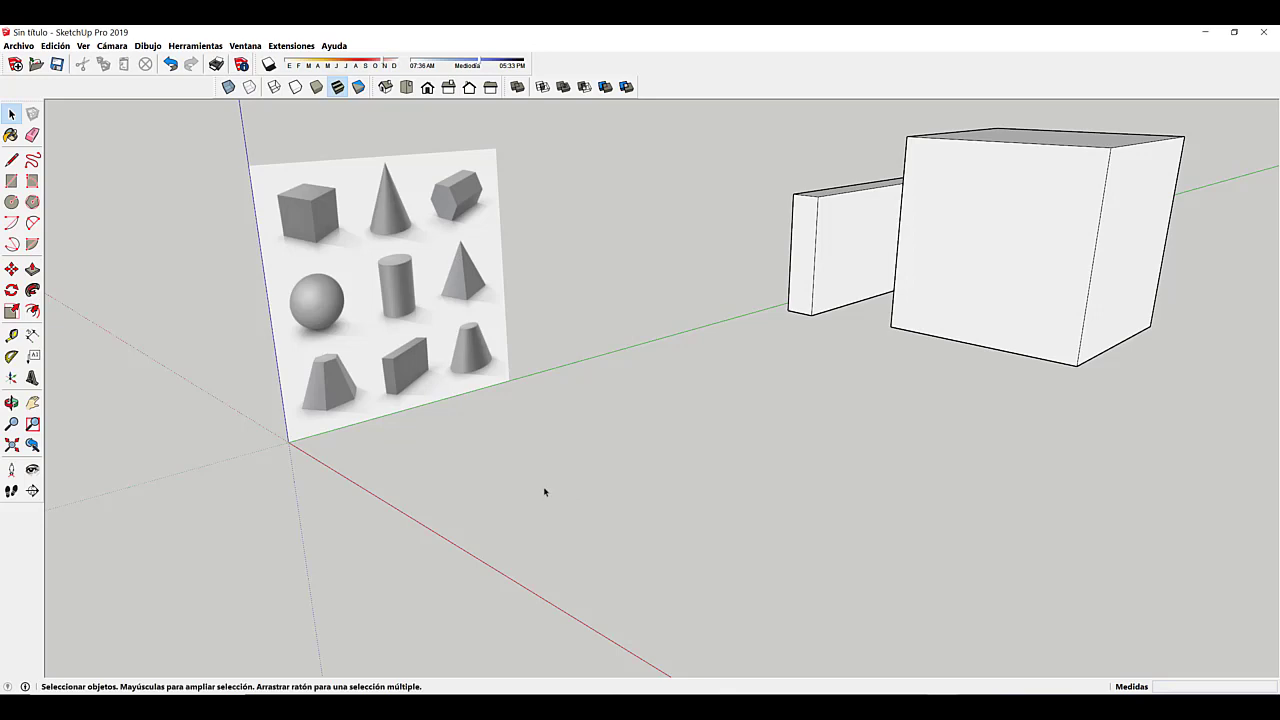
pyautogui.press('r')
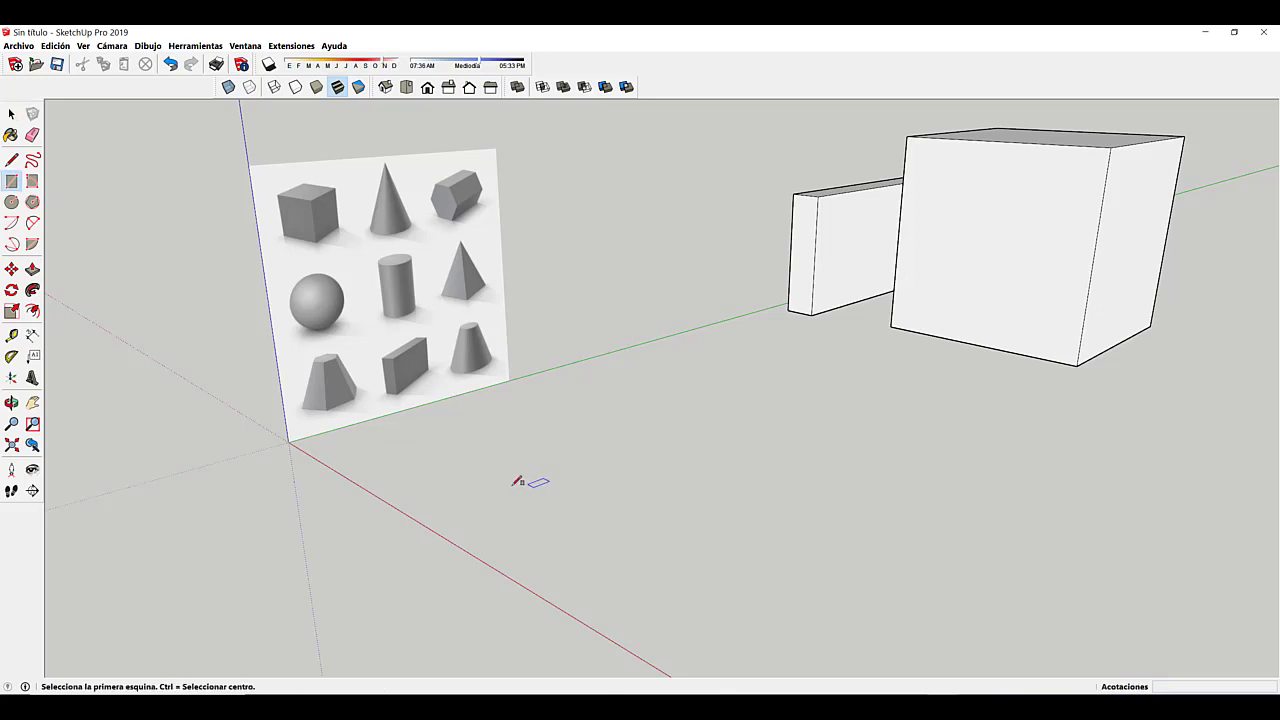
pyautogui.click(451, 517)
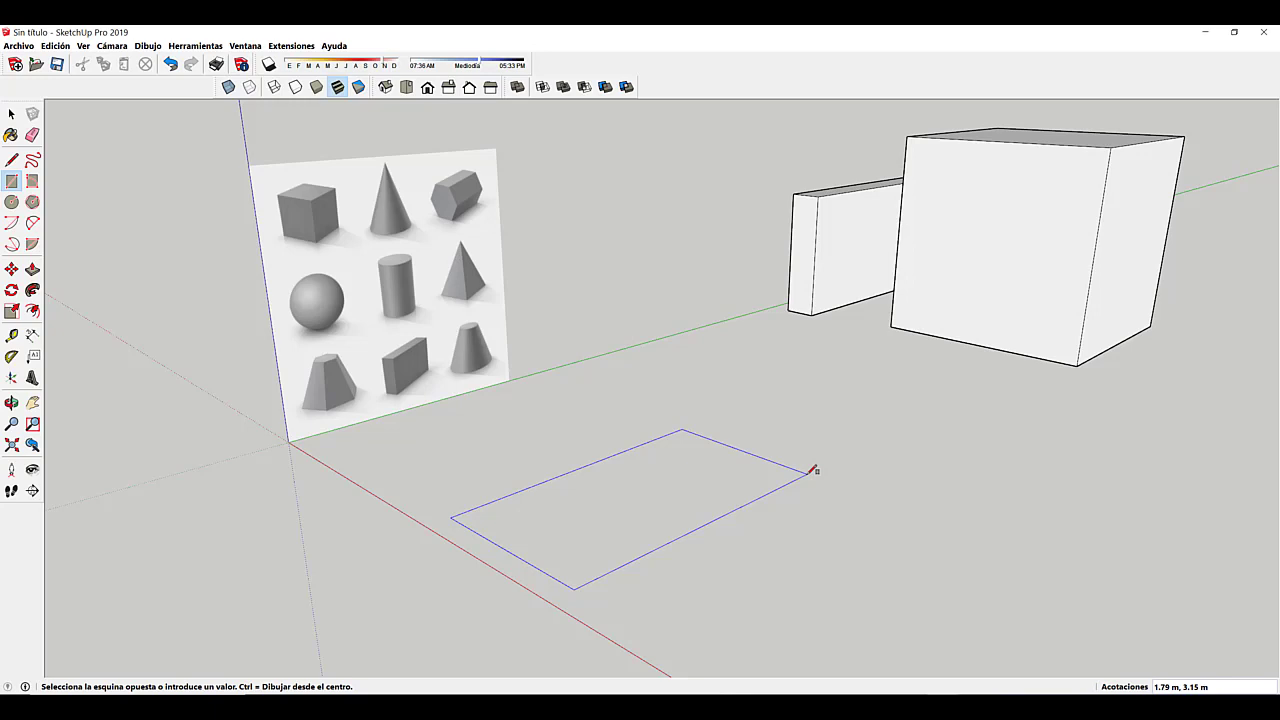
pyautogui.write('3,3')
pyautogui.press('Return')
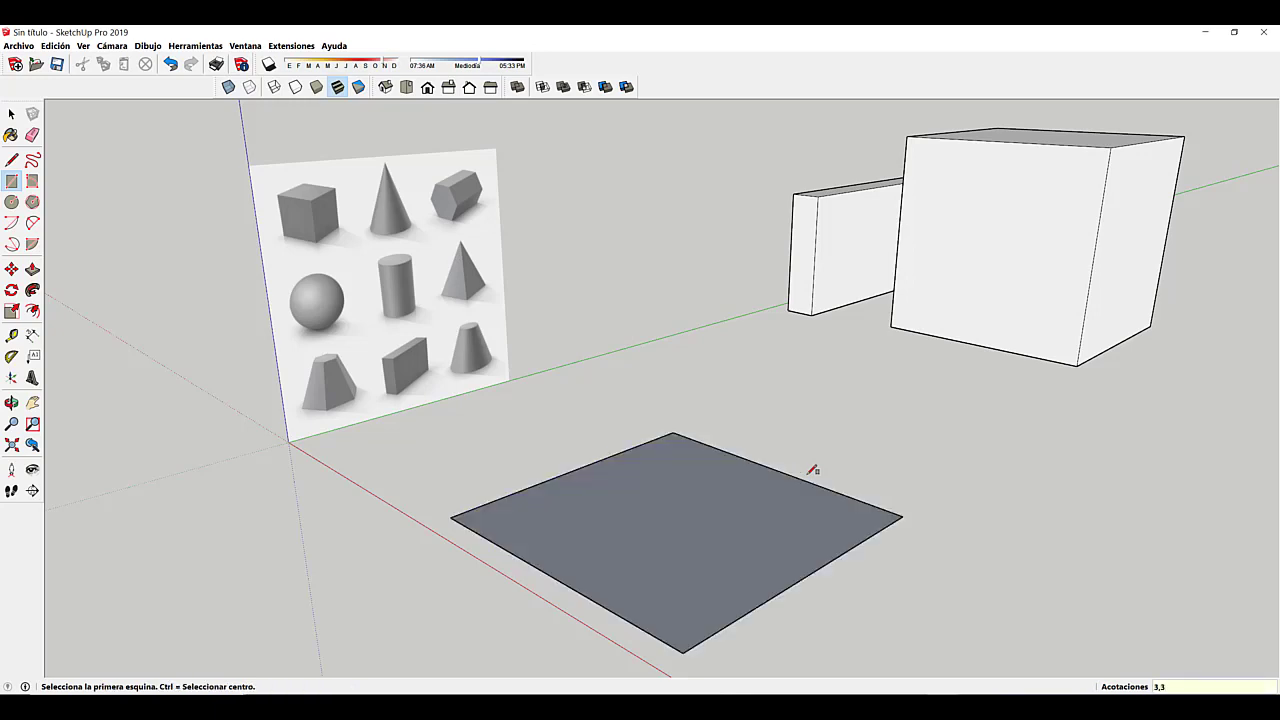
# Step: Draw both diagonals of the 3 m ground square, joining its opposite corners so that they cross at the centre
pyautogui.moveTo(820, 466); pyautogui.dragTo(757, 457, button='middle')
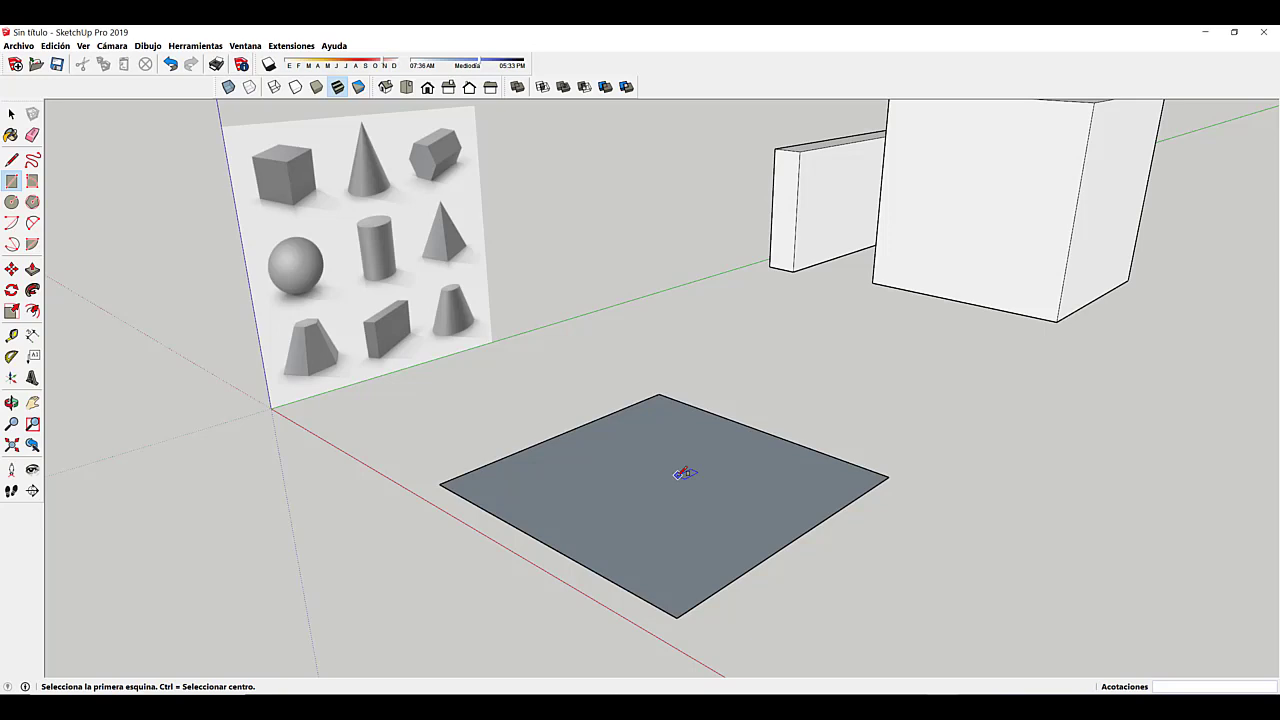
pyautogui.press('l')
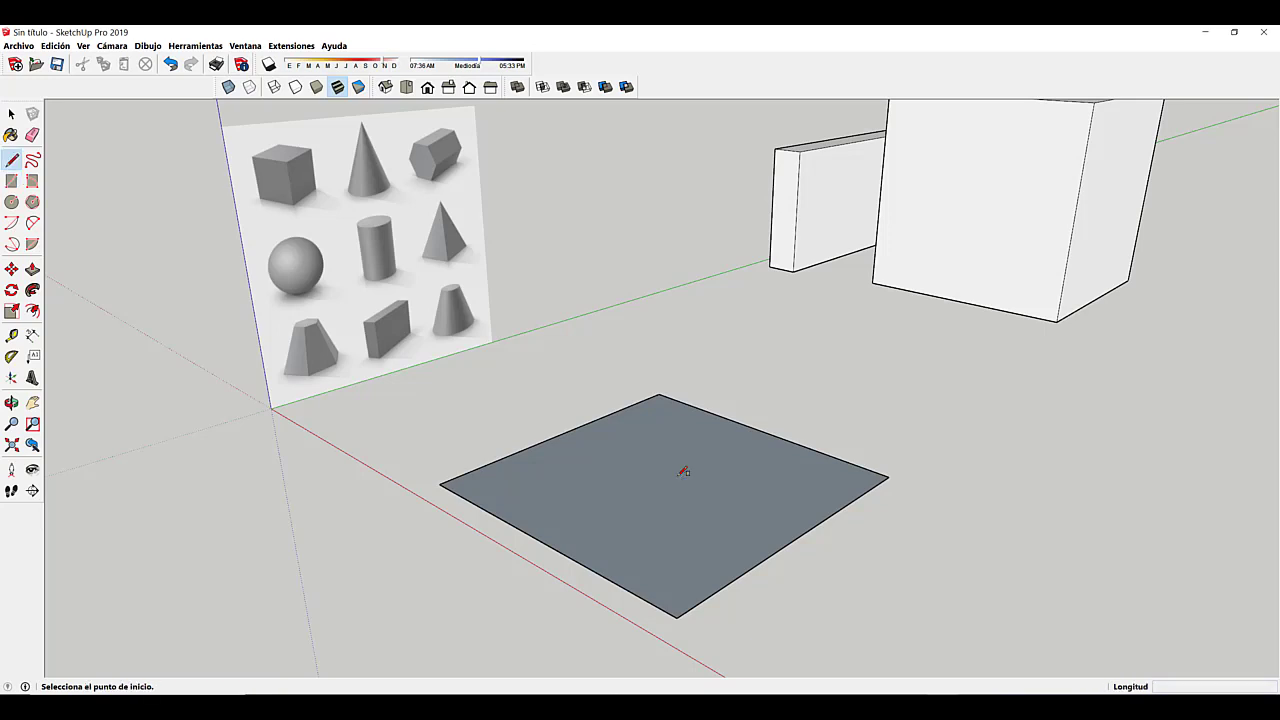
pyautogui.click(441, 484)
pyautogui.click(889, 476)
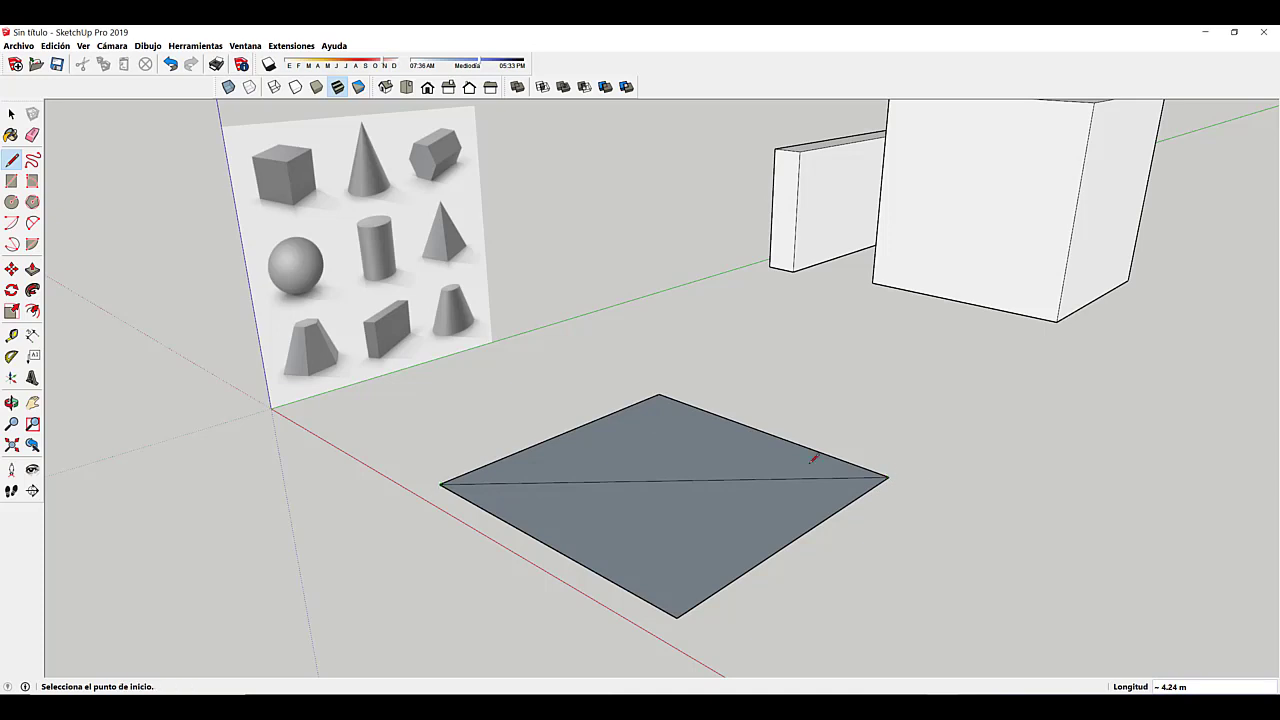
pyautogui.click(659, 394)
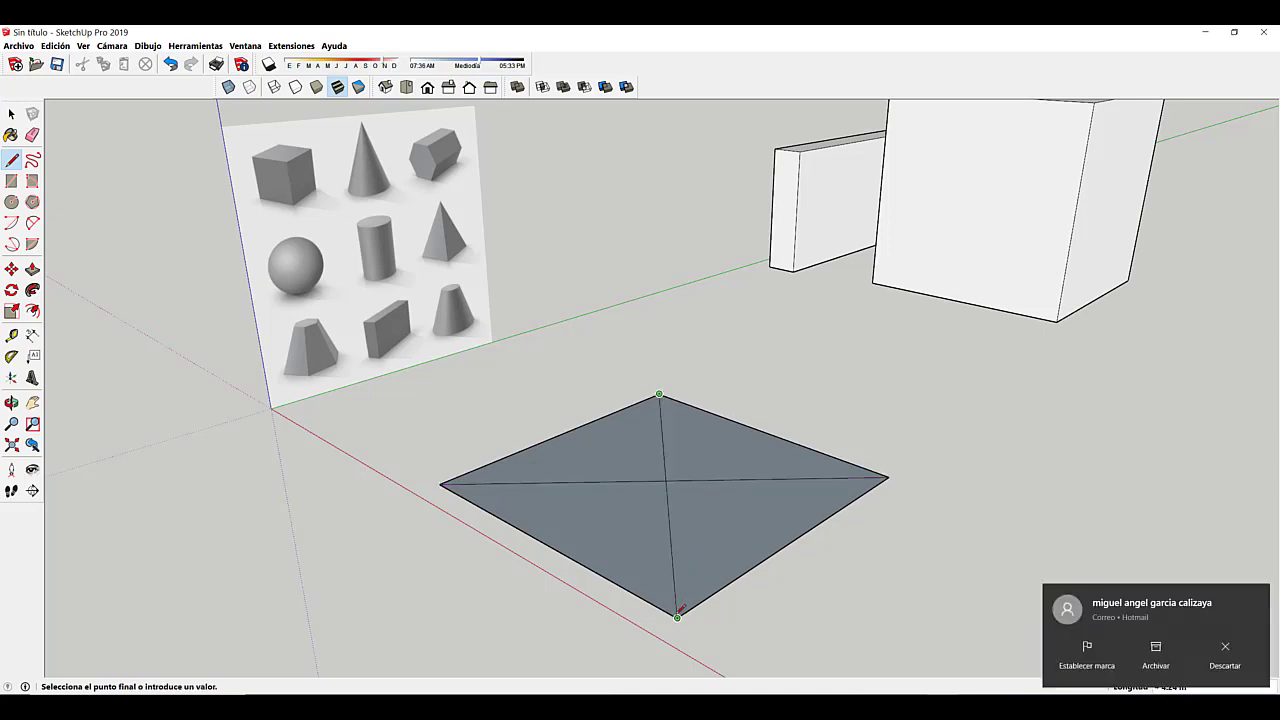
pyautogui.click(677, 616)
pyautogui.click(1258, 598)
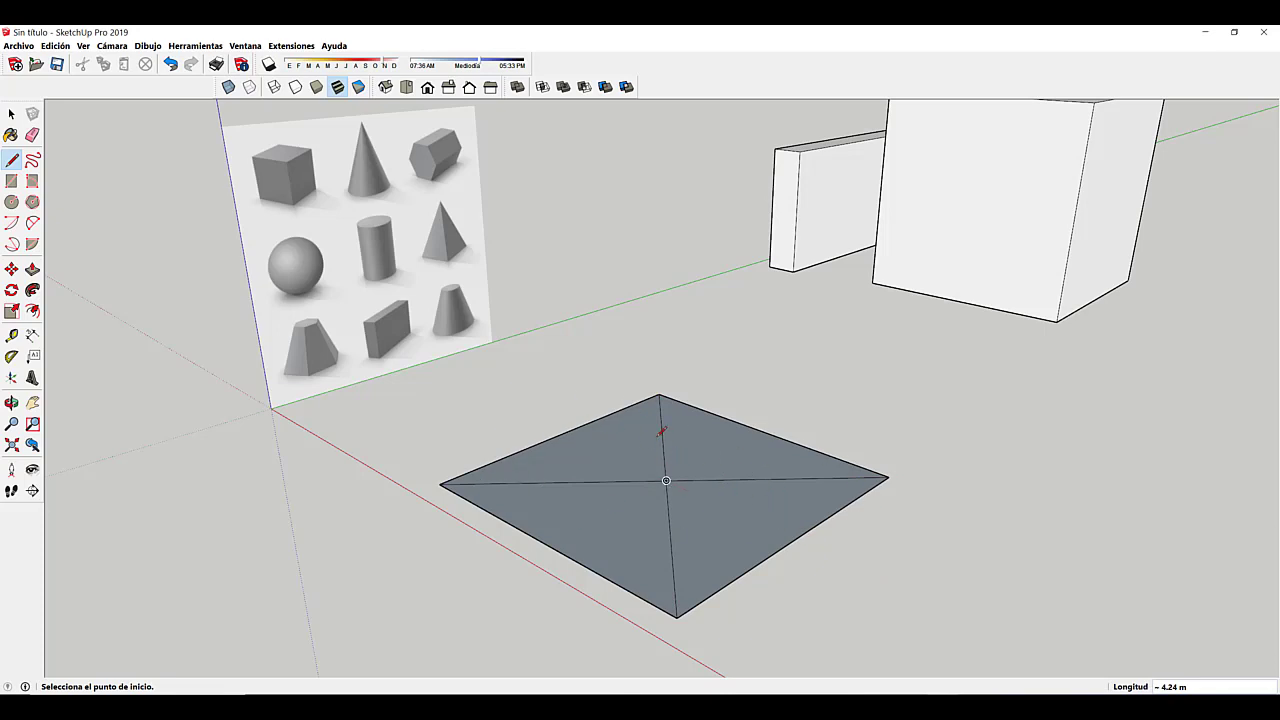
# Step: Move the diagonals' crossing point 3 m straight up along the blue axis to form a square pyramid
pyautogui.moveTo(788, 486)
pyautogui.mouseDown(button='middle')
pyautogui.moveTo(903, 591)
pyautogui.moveTo(940, 600)
pyautogui.moveTo(806, 474)
pyautogui.moveTo(721, 459)
pyautogui.mouseUp(button='middle')
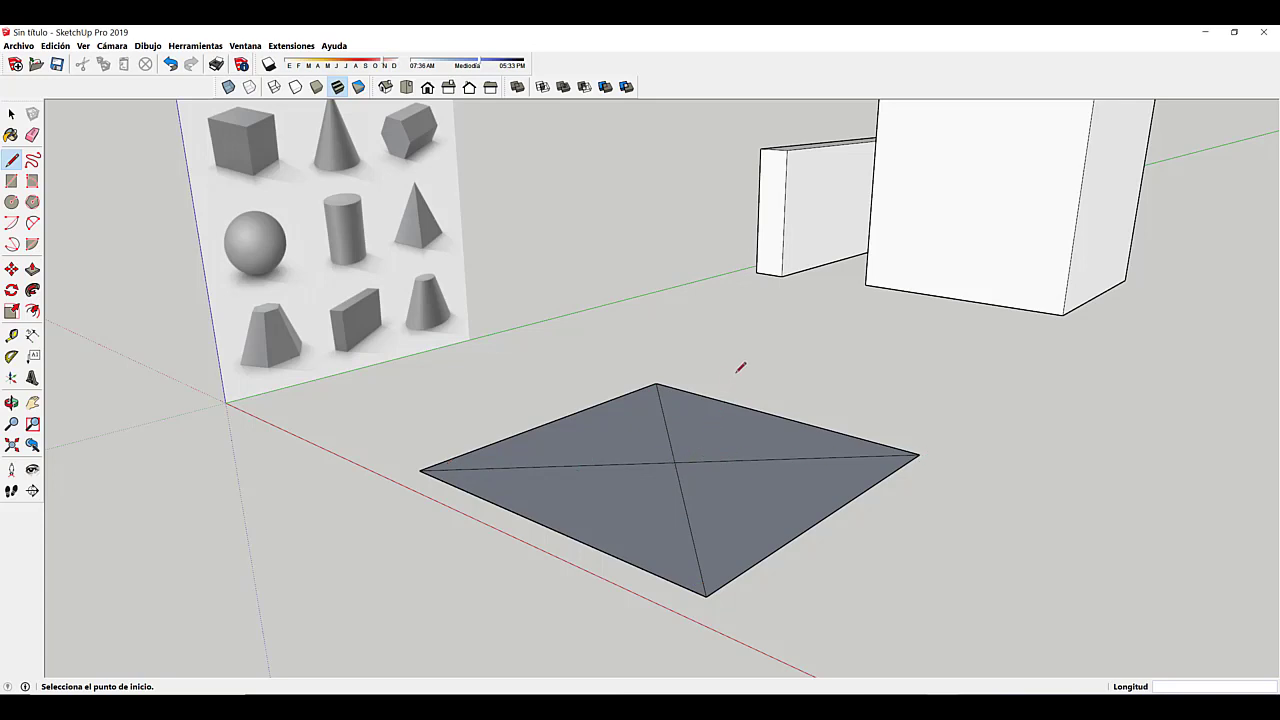
pyautogui.press('m')
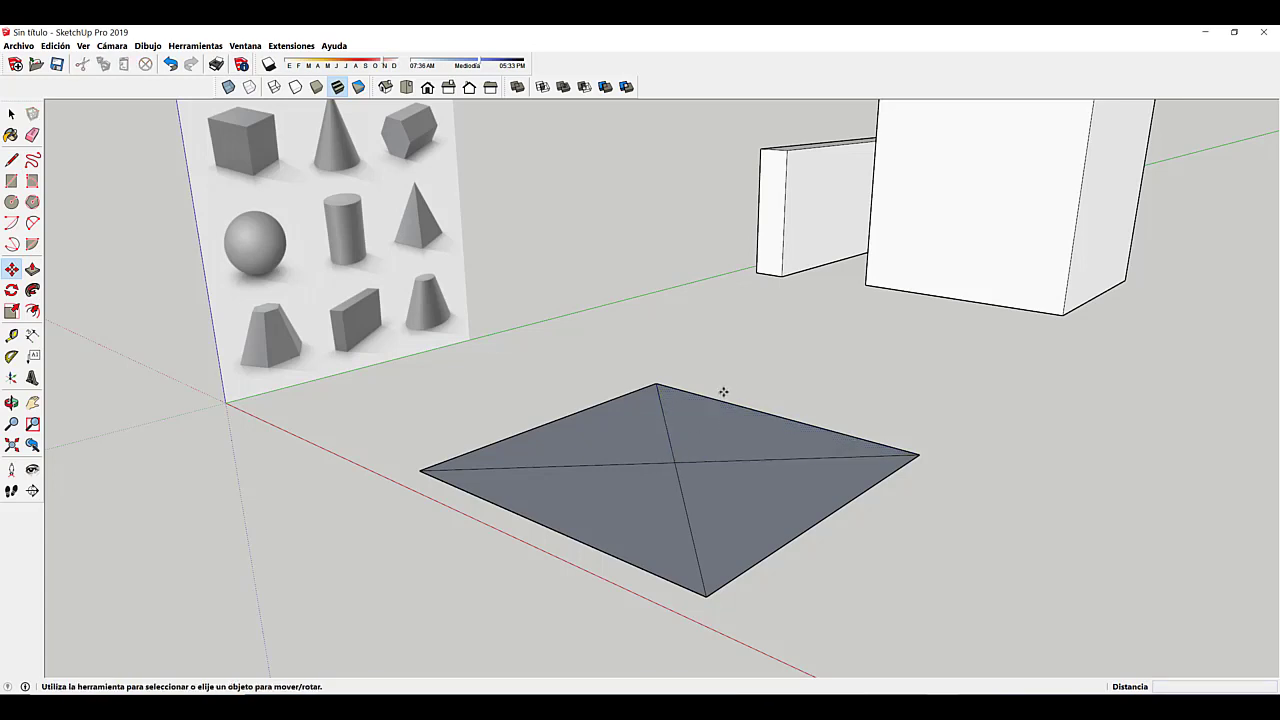
pyautogui.click(673, 463)
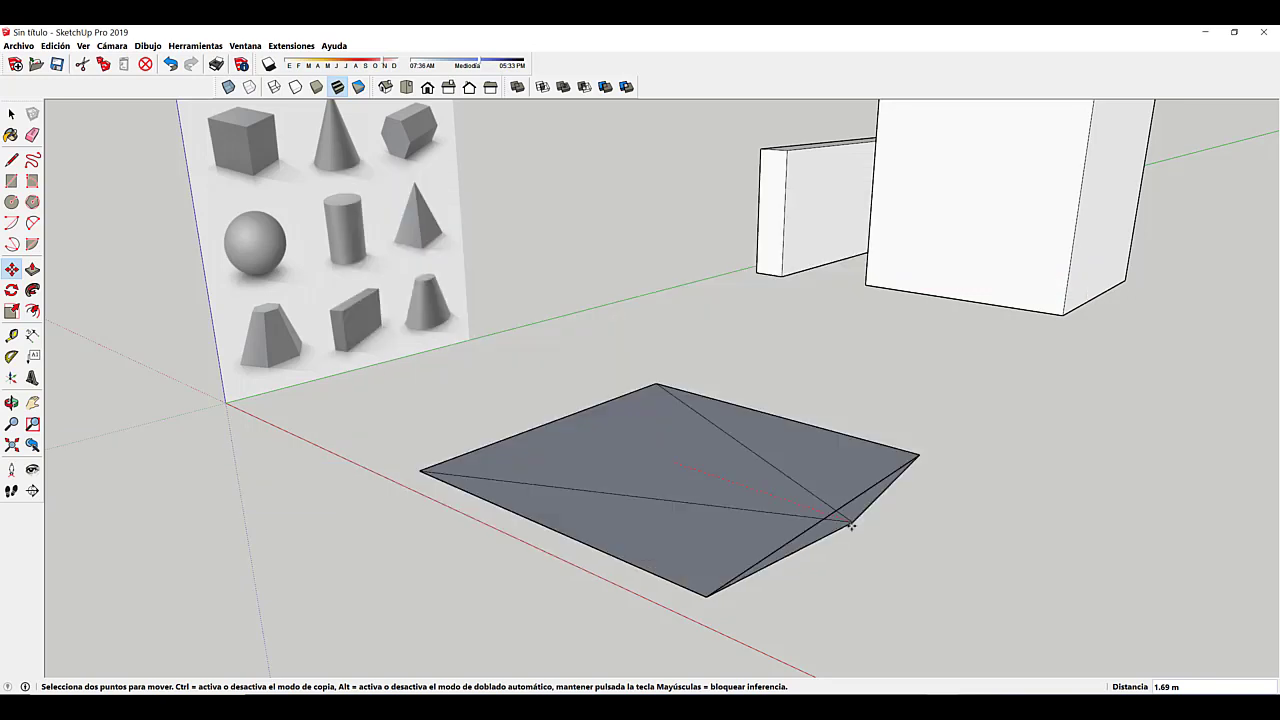
pyautogui.press('Up')
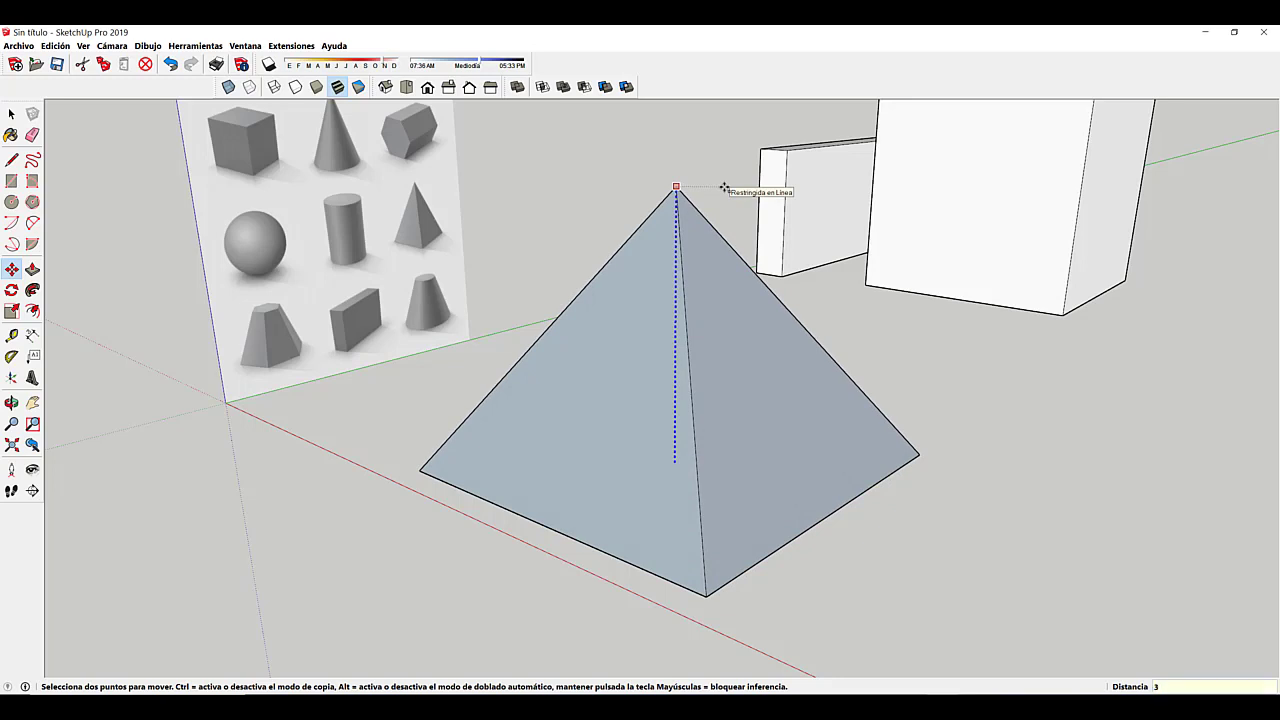
pyautogui.press('Return')
# Step: Examine the pyramid from several angles, checking its apex, sloping edges and base outline
pyautogui.moveTo(740, 337)
pyautogui.mouseDown(button='middle')
pyautogui.moveTo(789, 389)
pyautogui.moveTo(717, 360)
pyautogui.mouseUp(button='middle')
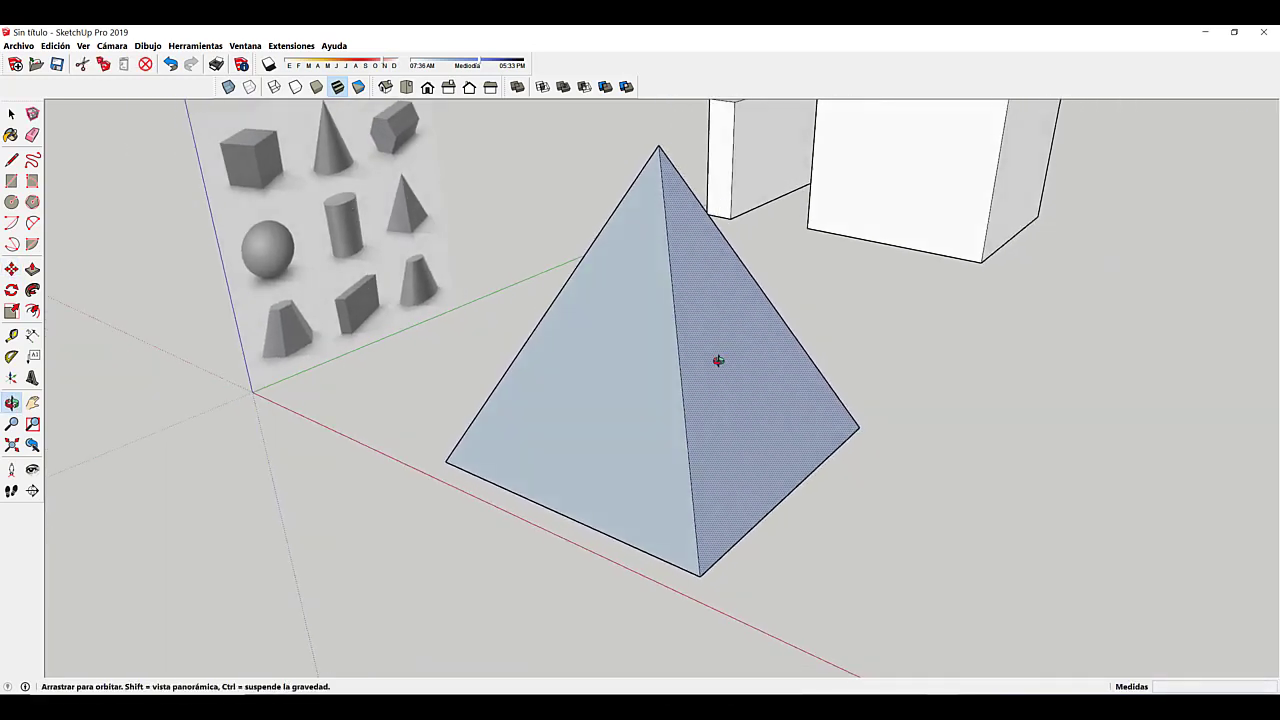
pyautogui.click(658, 146)
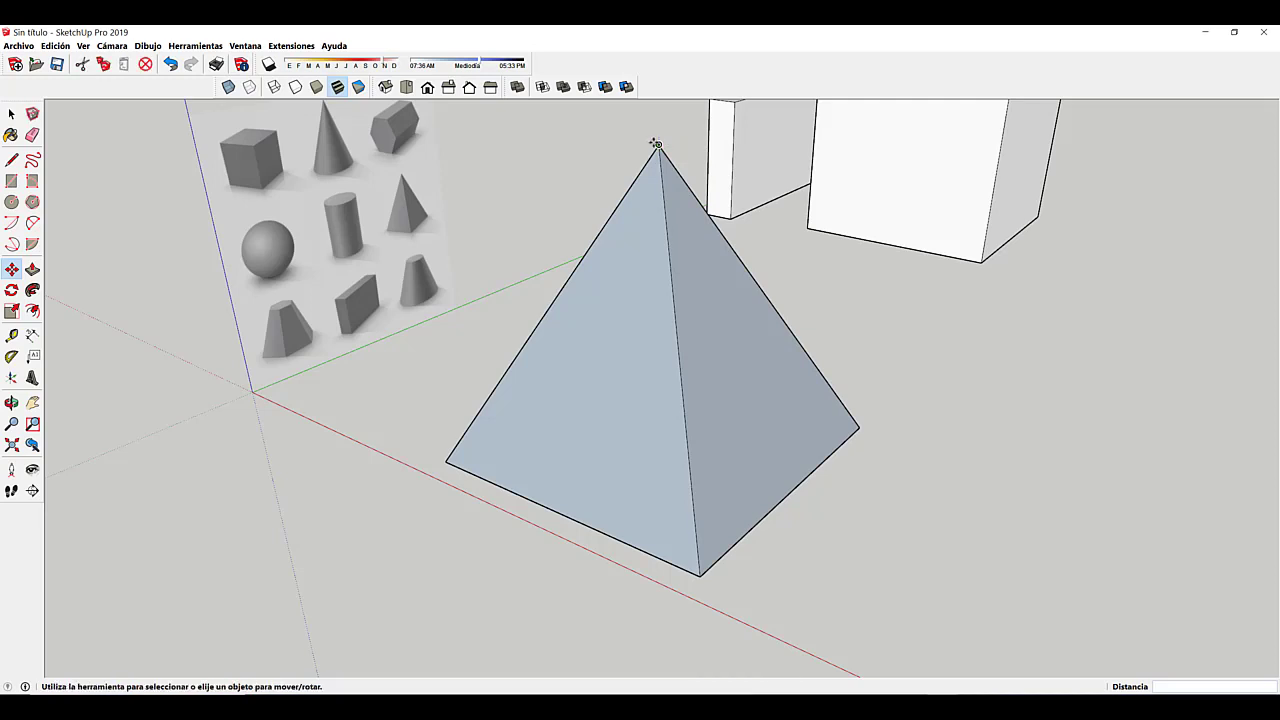
pyautogui.moveTo(658, 146); pyautogui.dragTo(810, 423, button='middle')
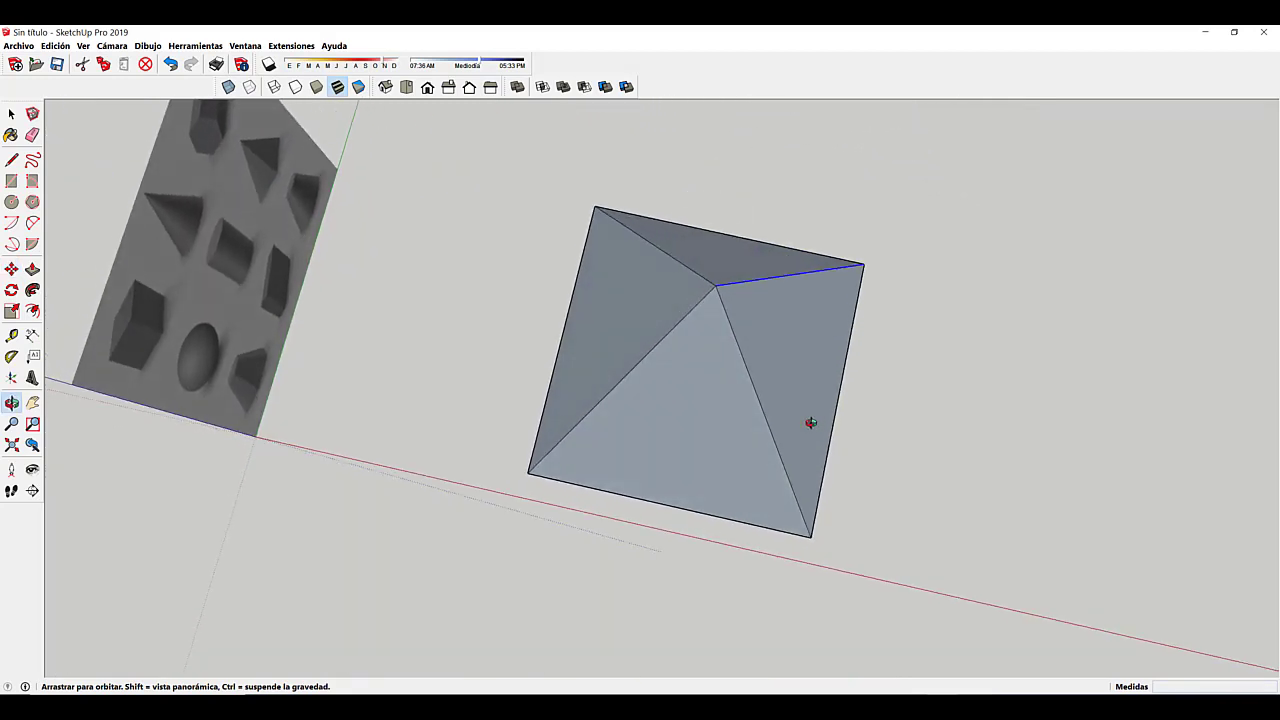
pyautogui.moveTo(637, 293); pyautogui.dragTo(648, 296, button='middle')
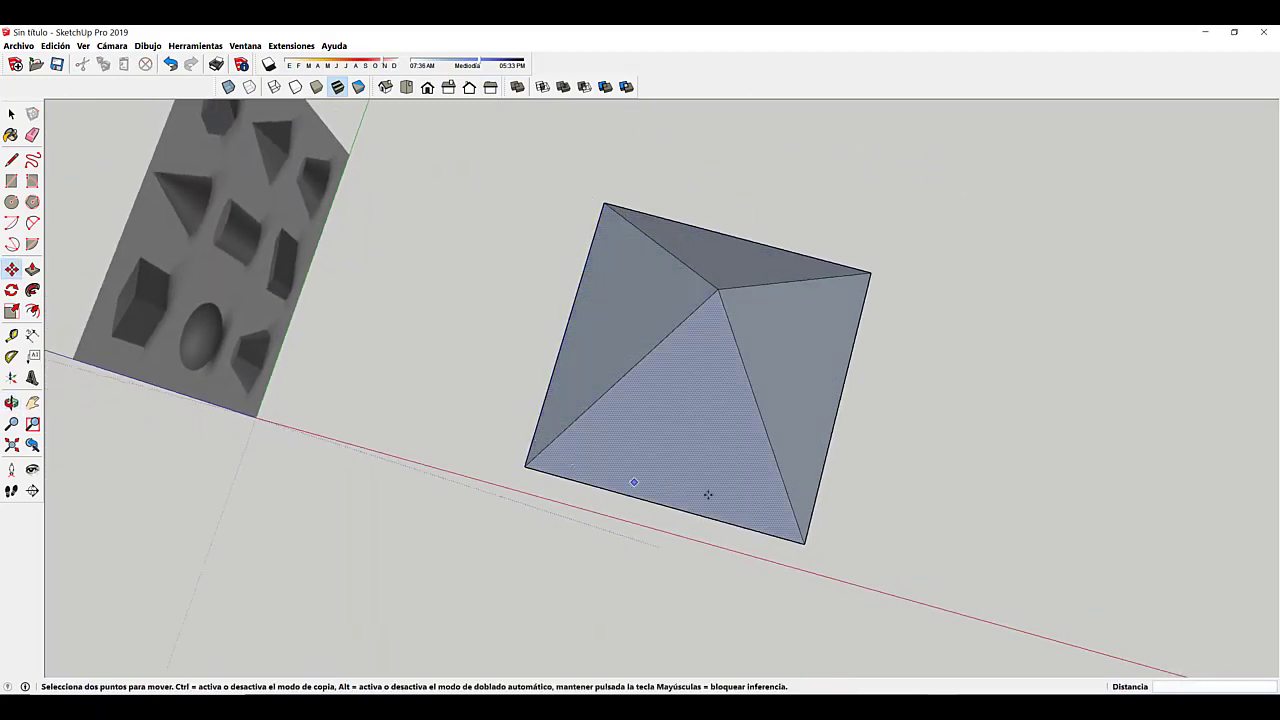
pyautogui.moveTo(823, 389); pyautogui.dragTo(786, 412, button='middle')
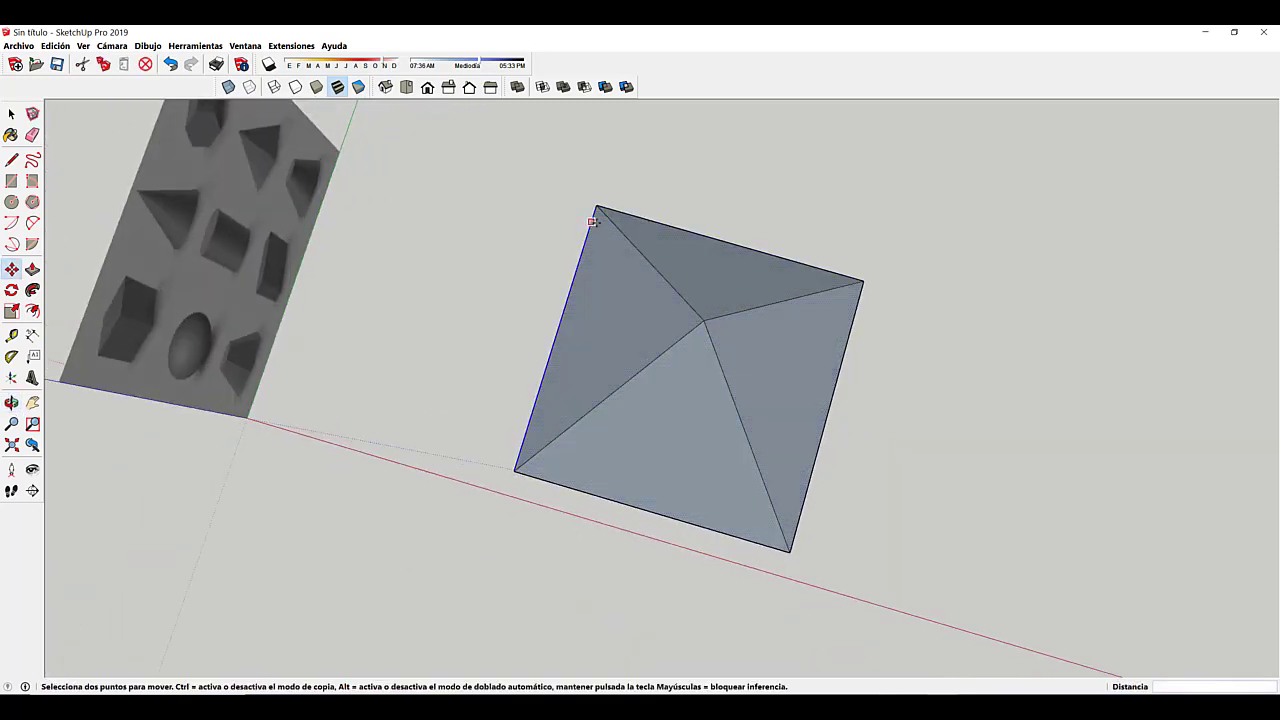
pyautogui.moveTo(742, 402); pyautogui.dragTo(799, 461, button='middle')
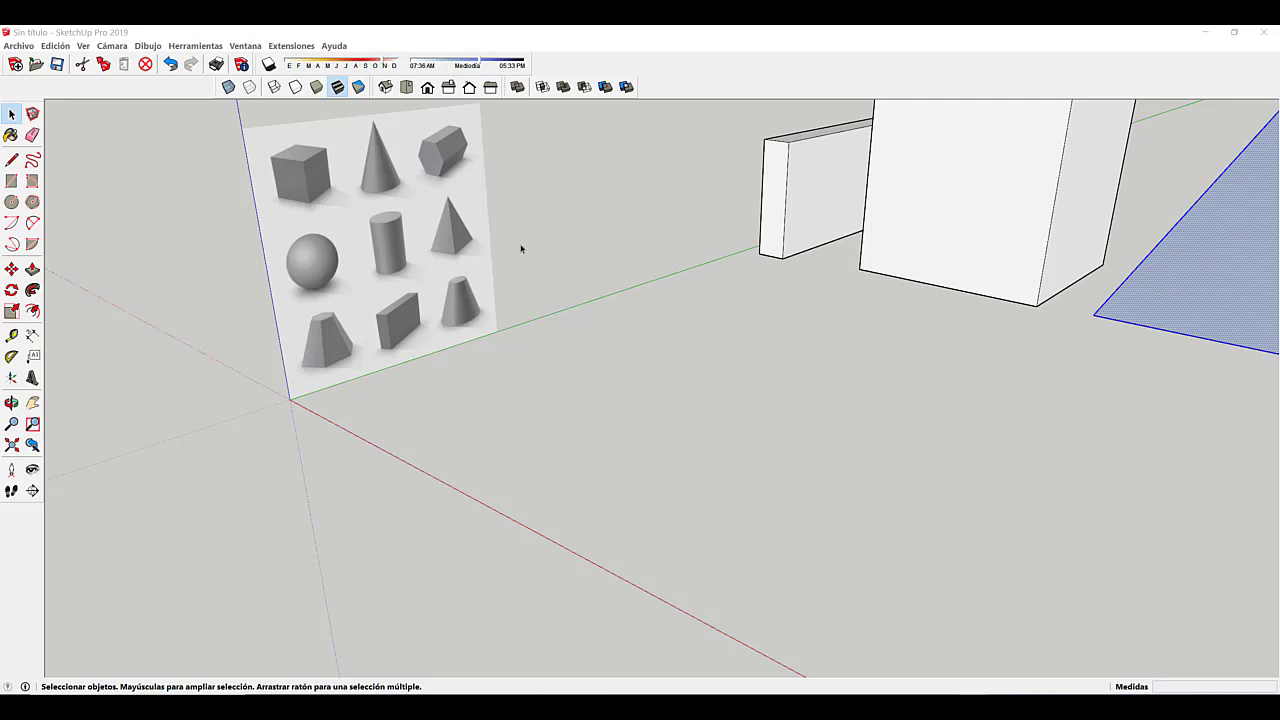
# Step: Examine the hexagonal prism in the reference image, especially its front face and its lying orientation
pyautogui.scroll(5, 436, 143)
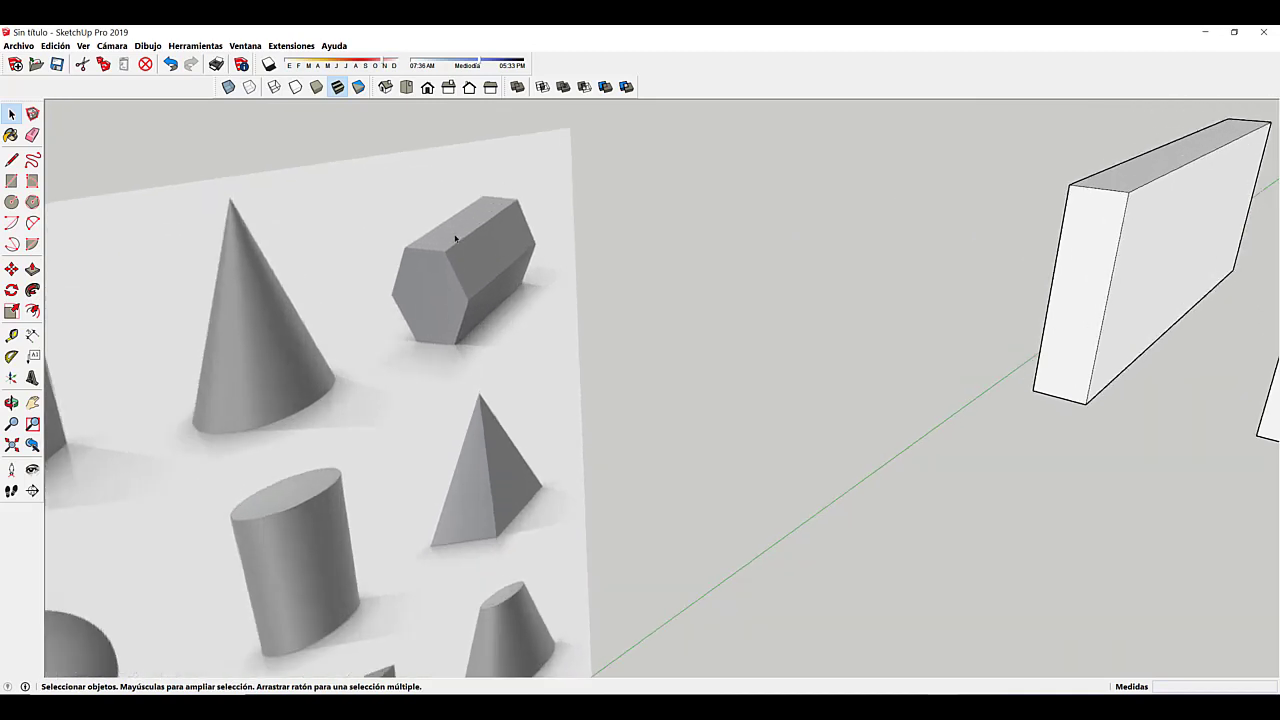
pyautogui.scroll(5, 455, 238)
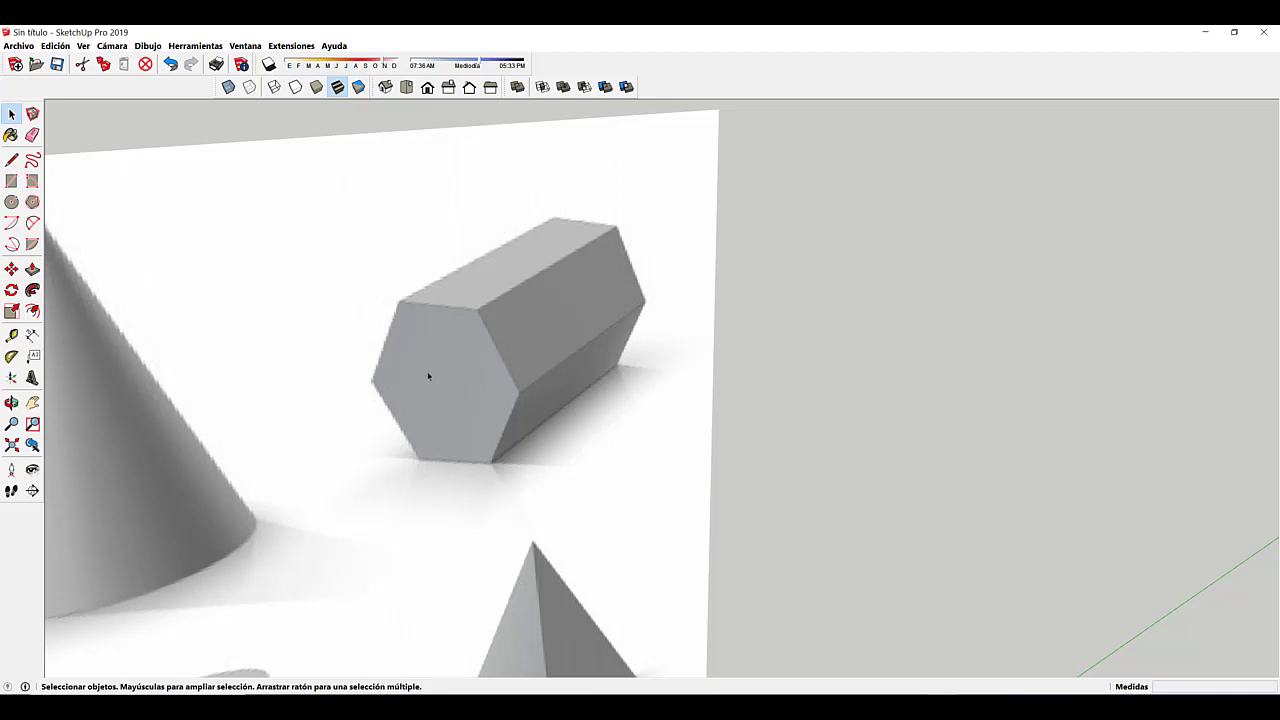
pyautogui.scroll(-10, 502, 397)
pyautogui.moveTo(500, 414)
pyautogui.mouseDown(button='middle')
pyautogui.moveTo(534, 337)
pyautogui.moveTo(643, 432)
pyautogui.moveTo(617, 320)
pyautogui.moveTo(626, 334)
pyautogui.mouseUp(button='middle')
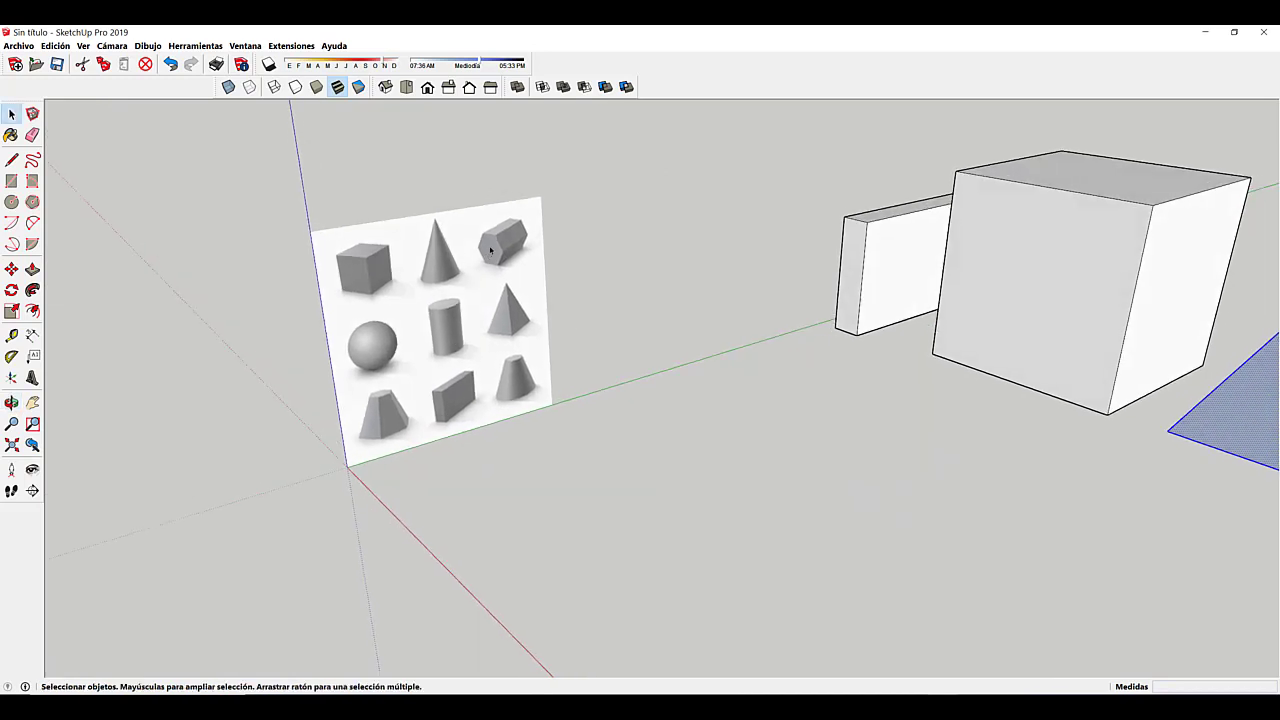
pyautogui.scroll(2, 494, 235)
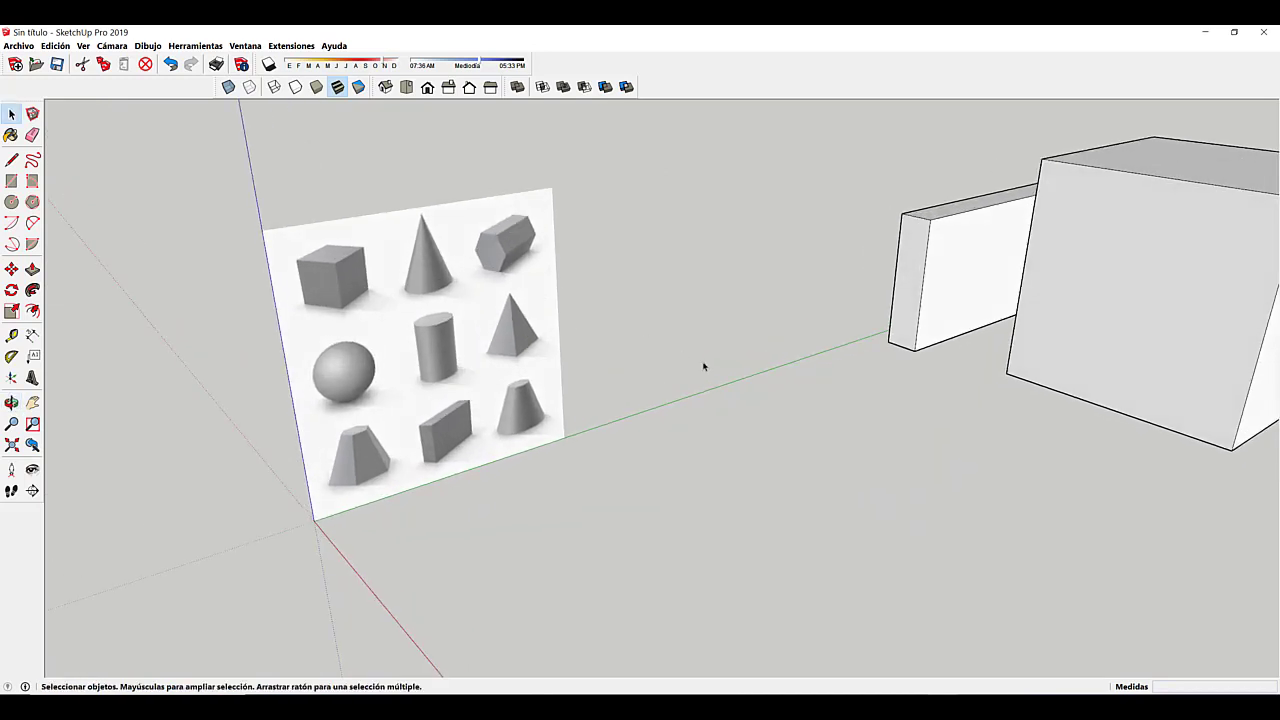
pyautogui.moveTo(703, 367); pyautogui.dragTo(577, 333, button='middle')
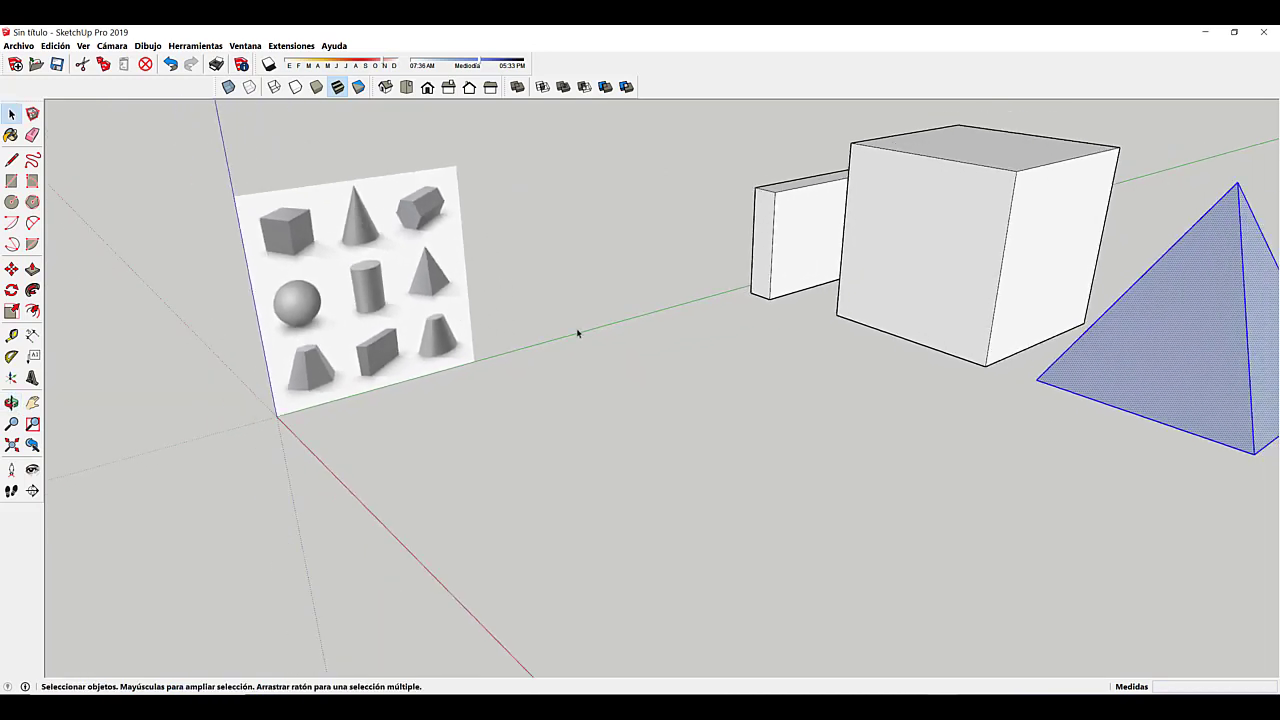
pyautogui.moveTo(476, 335); pyautogui.dragTo(571, 320, button='middle')
pyautogui.scroll(3, 440, 240)
pyautogui.scroll(2, 410, 192)
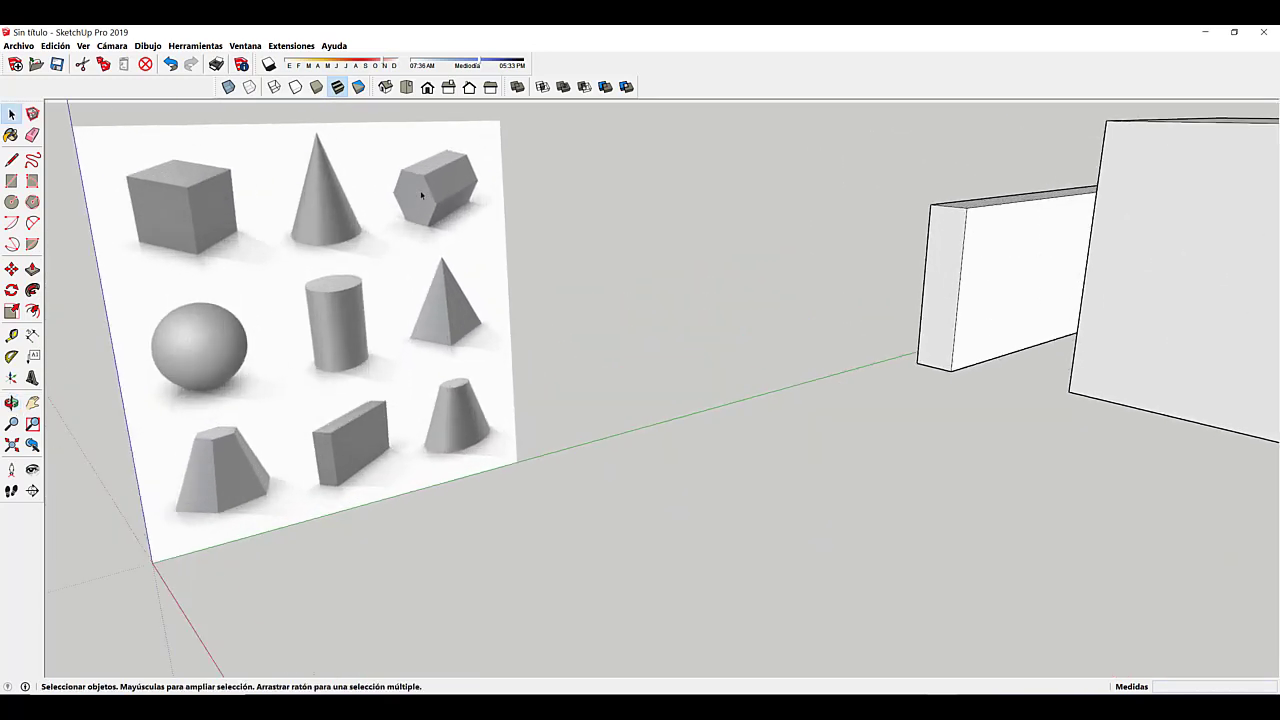
pyautogui.scroll(-6, 440, 225)
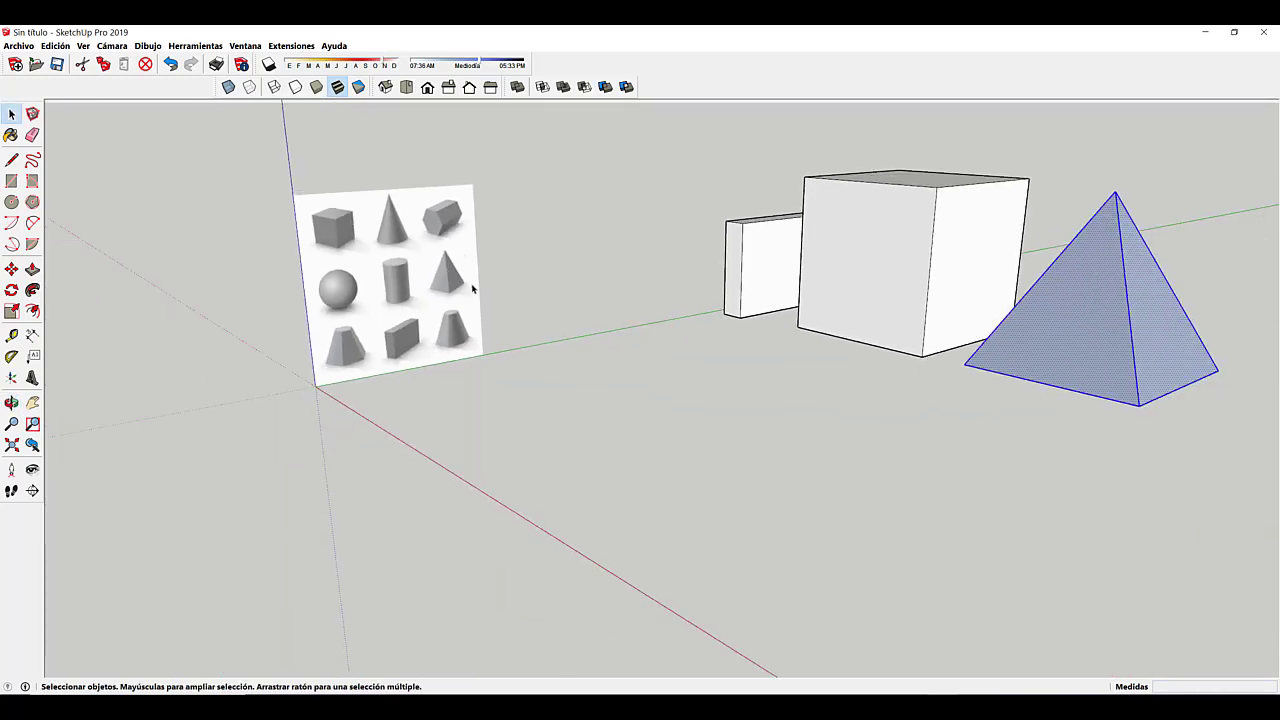
pyautogui.moveTo(506, 309); pyautogui.dragTo(468, 411, button='middle')
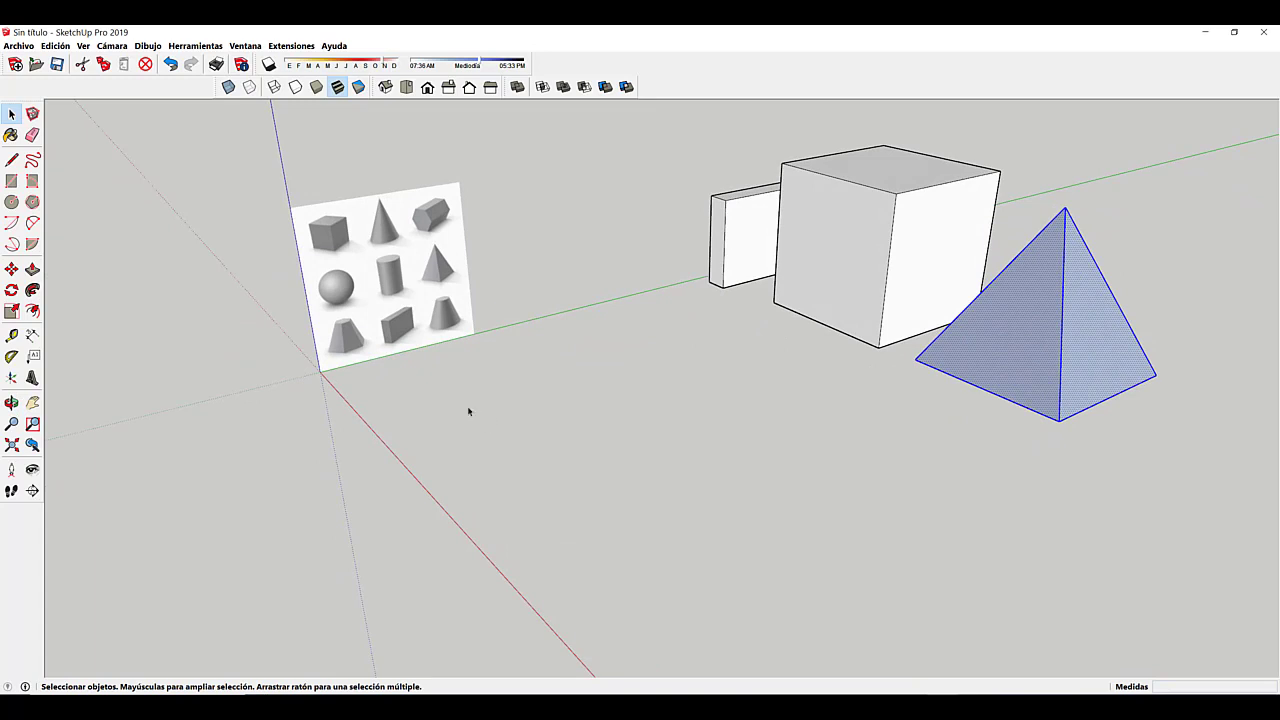
pyautogui.click(33, 202)
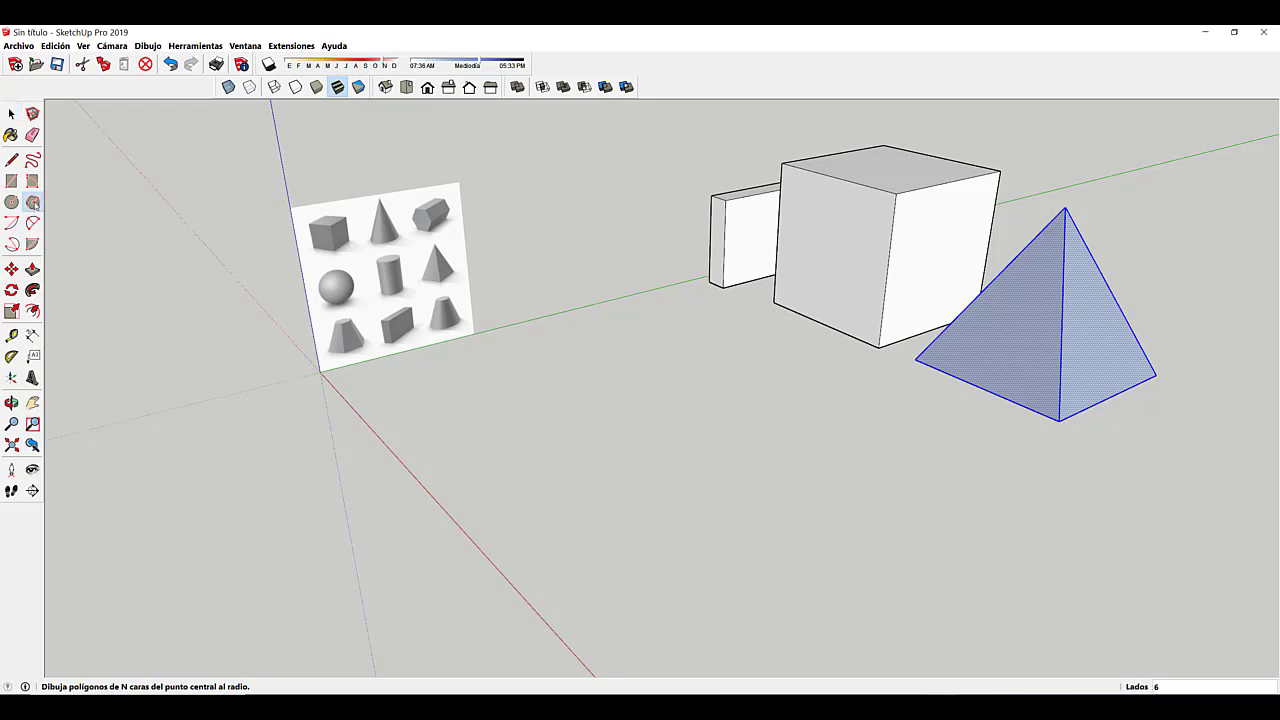
pyautogui.click(428, 430)
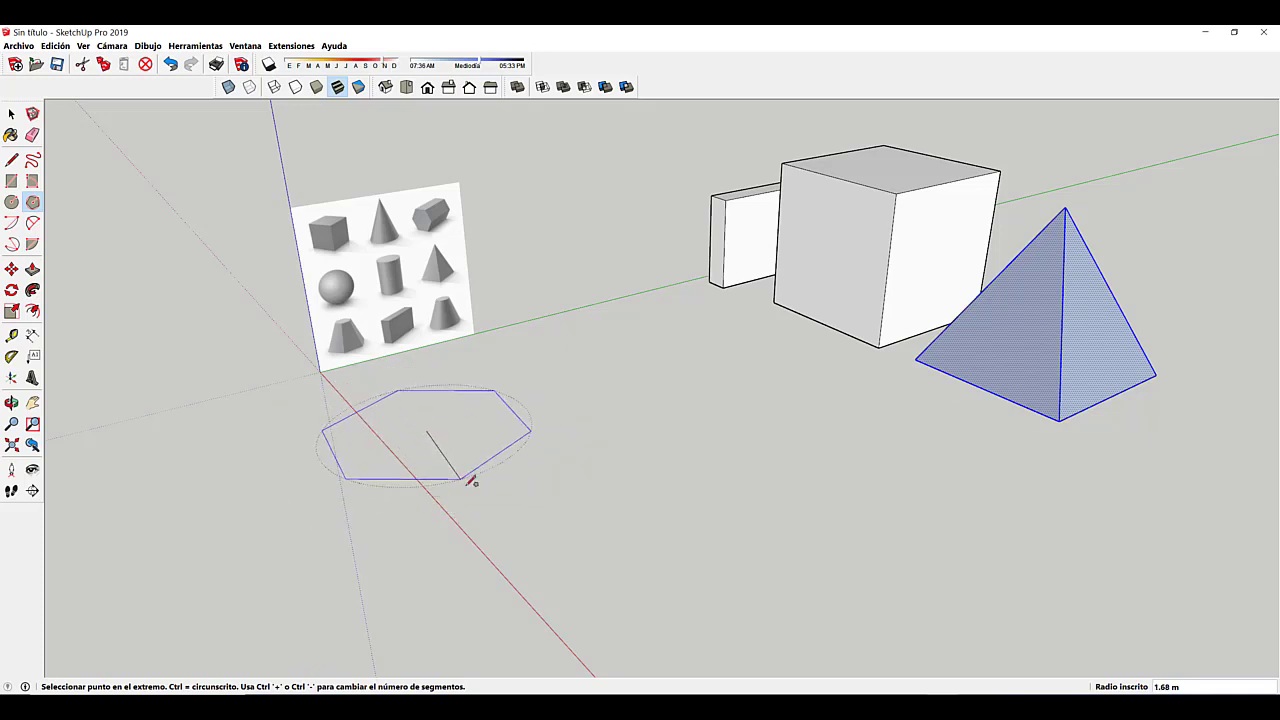
pyautogui.press('Escape')
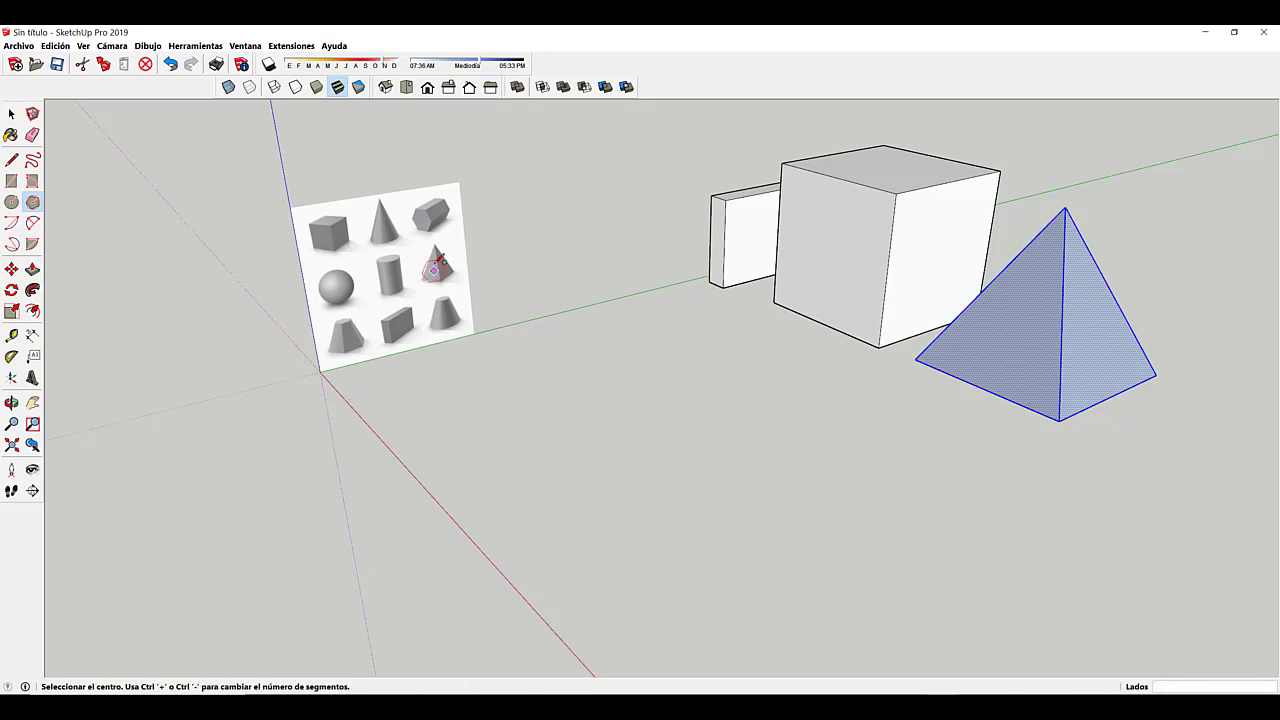
# Step: Draw a vertical hexagon with a 2 m inscribed radius beside the reference image, facing along the green axis
pyautogui.scroll(3, 415, 228)
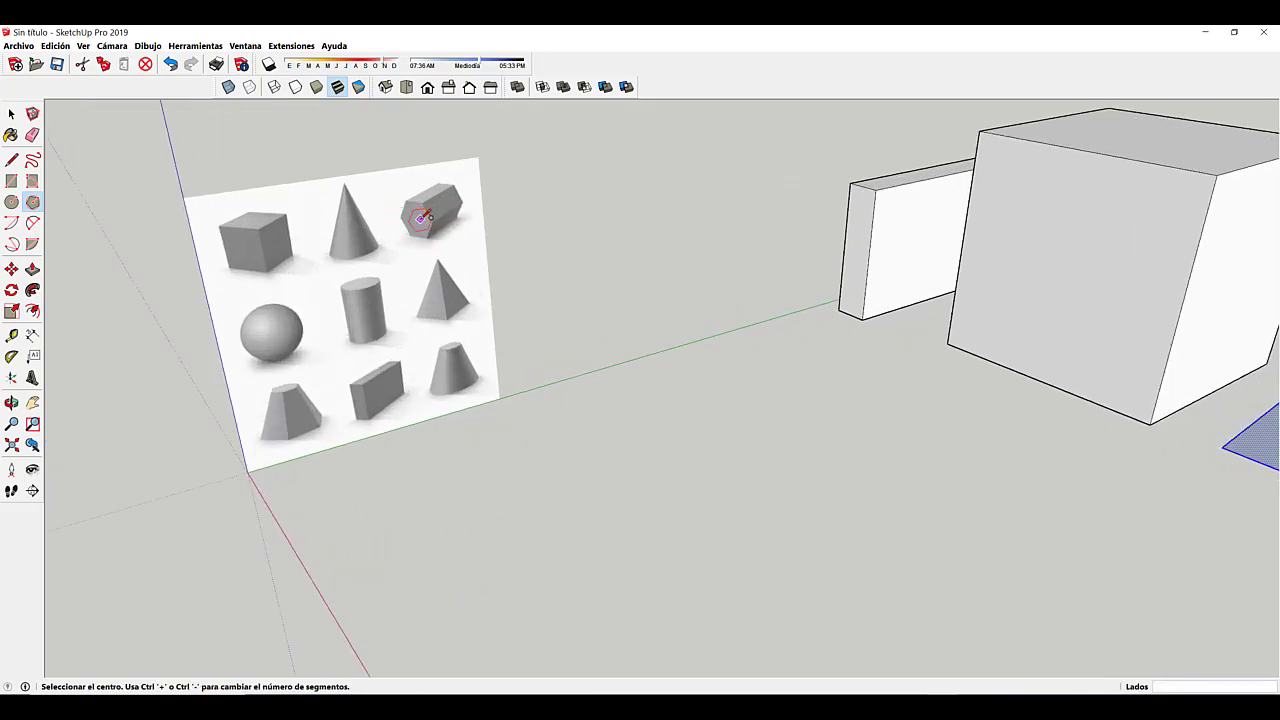
pyautogui.moveTo(445, 288); pyautogui.dragTo(605, 230, button='middle')
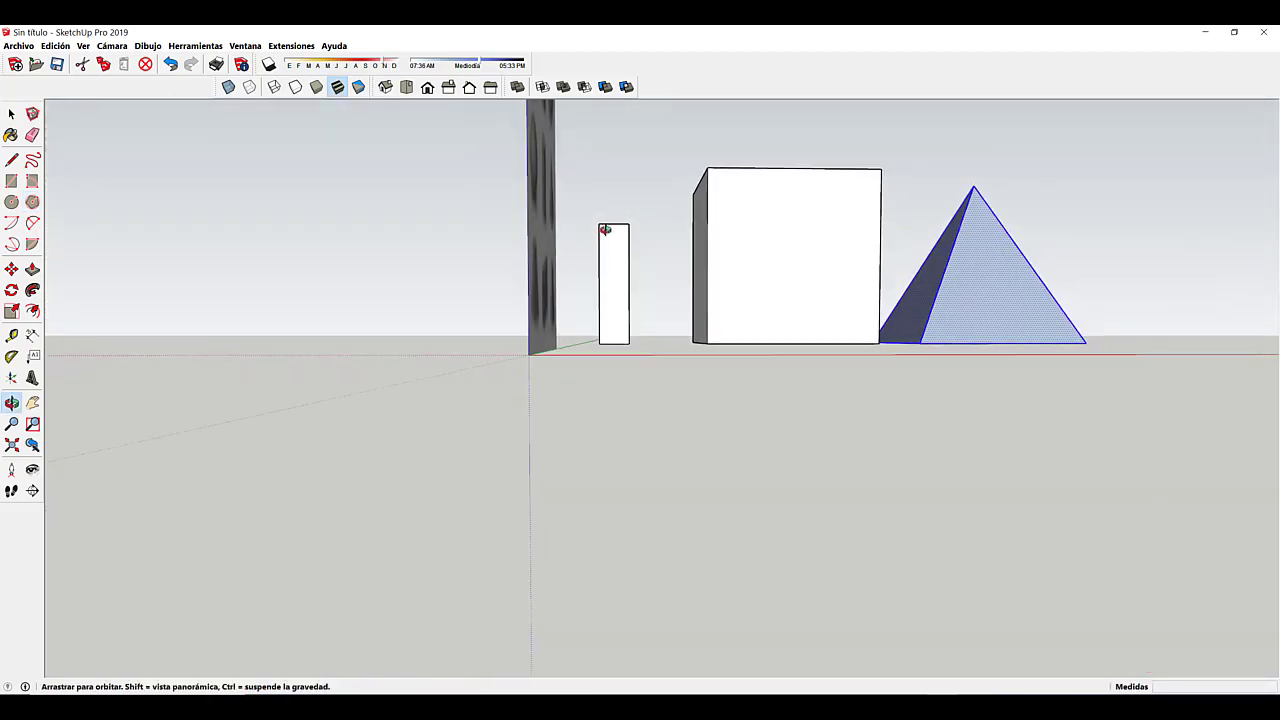
pyautogui.click(356, 232)
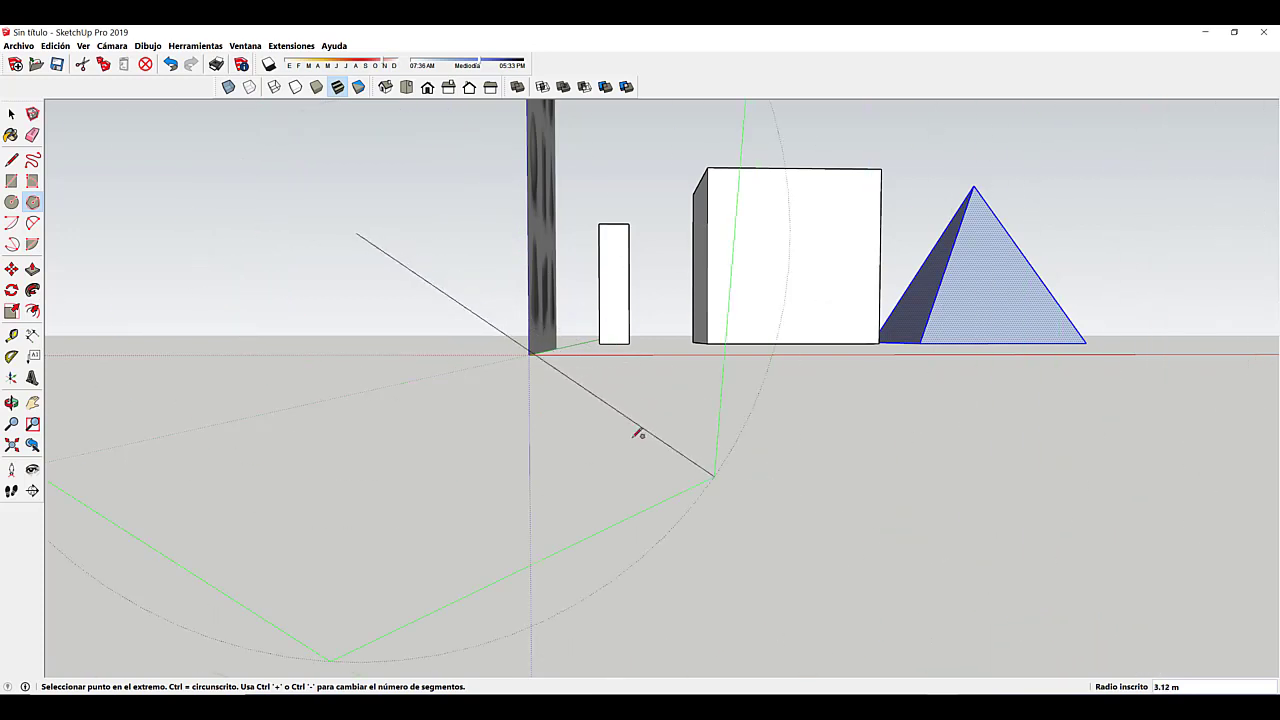
pyautogui.press('Escape')
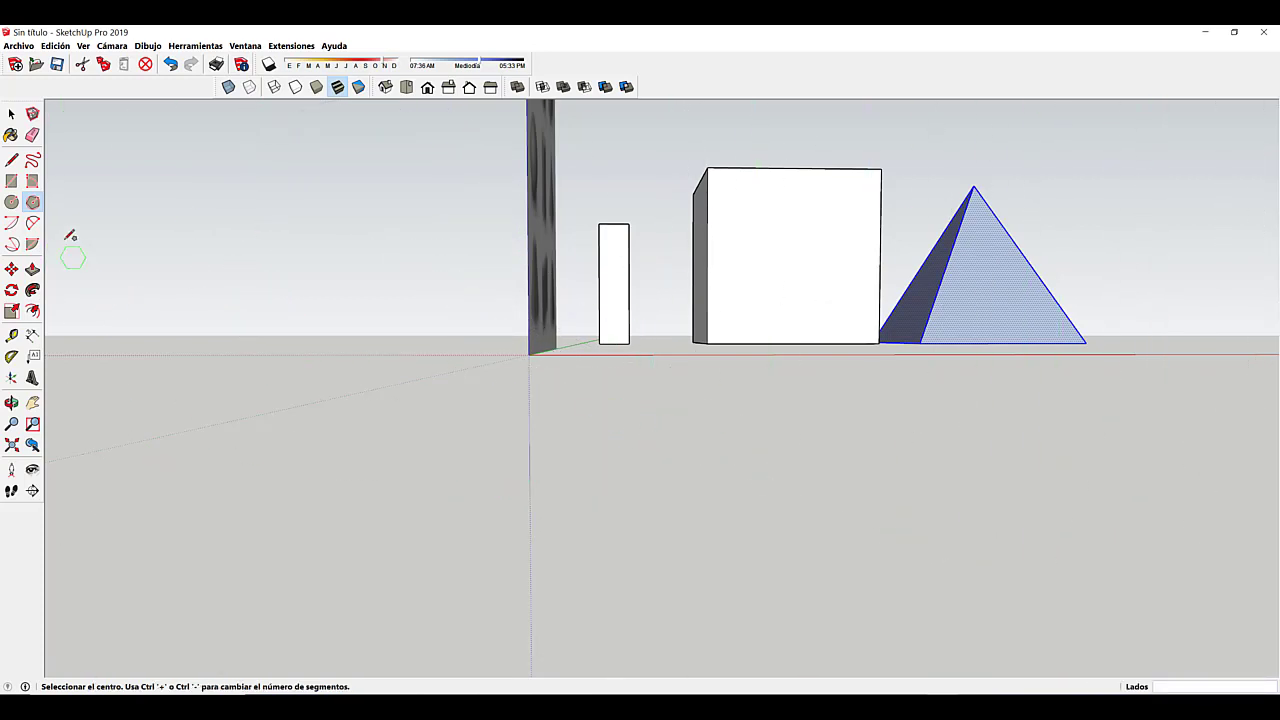
pyautogui.click(33, 203)
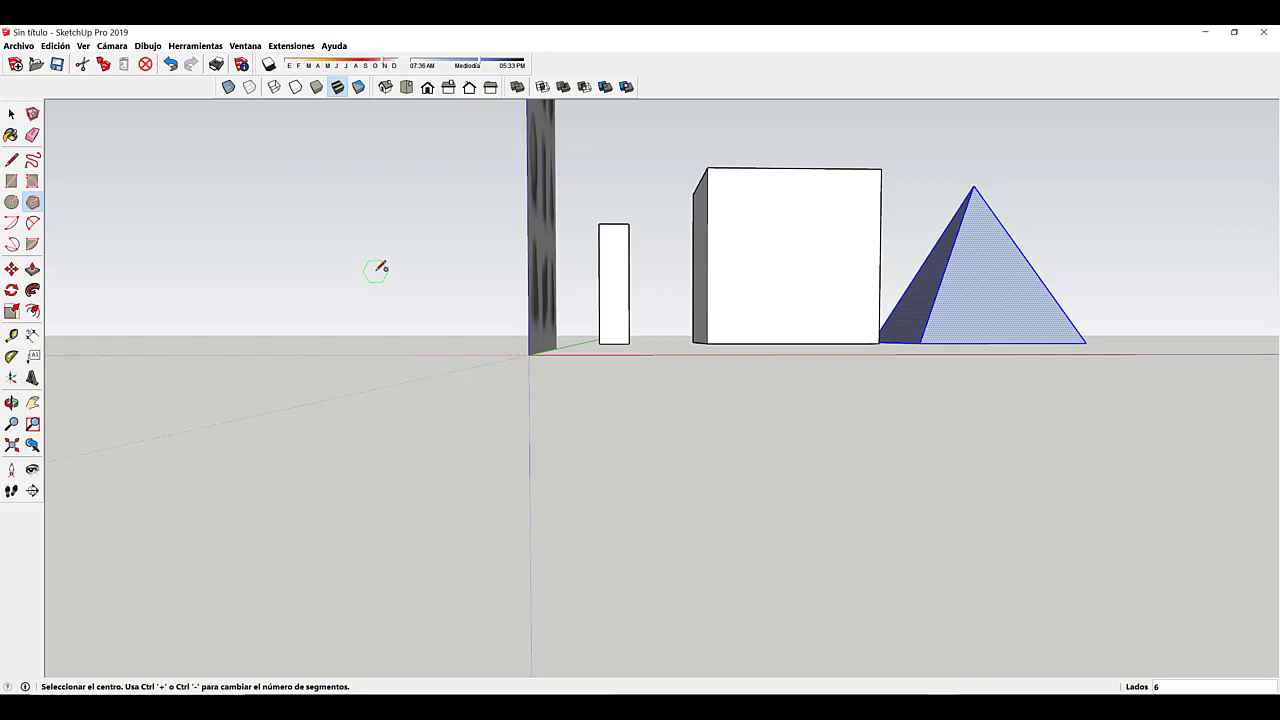
pyautogui.click(377, 272)
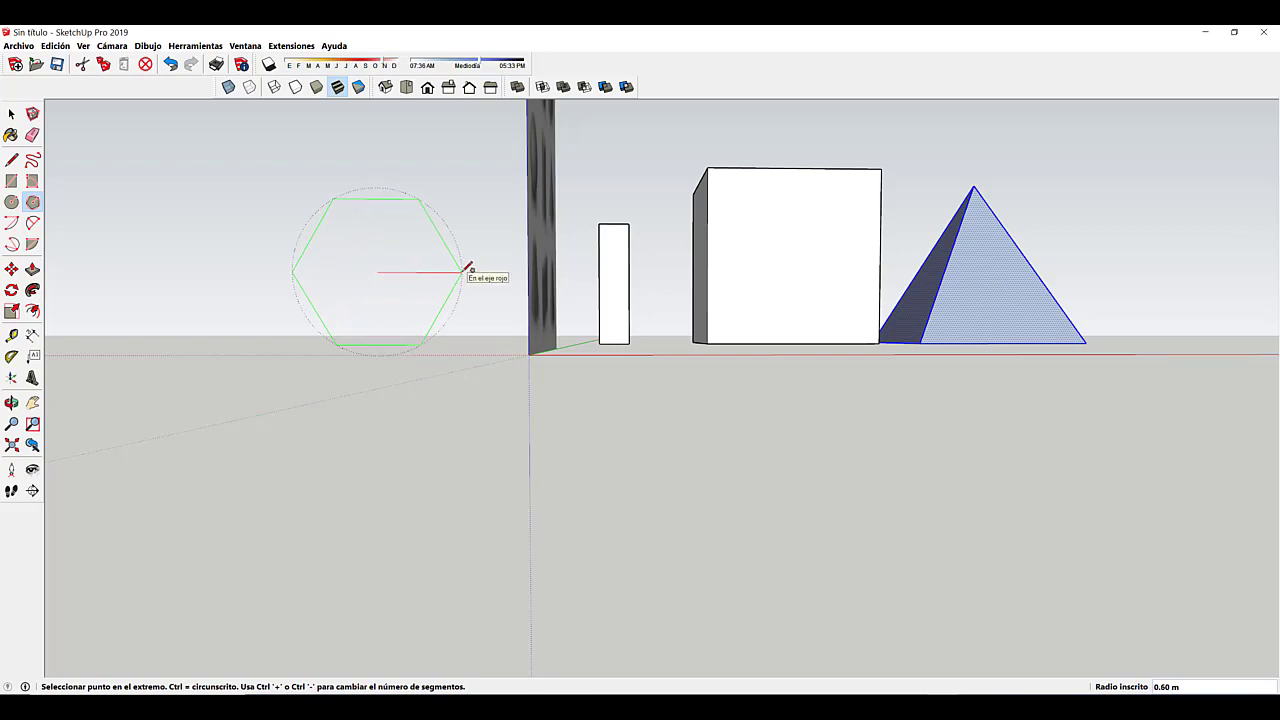
pyautogui.press('Return')
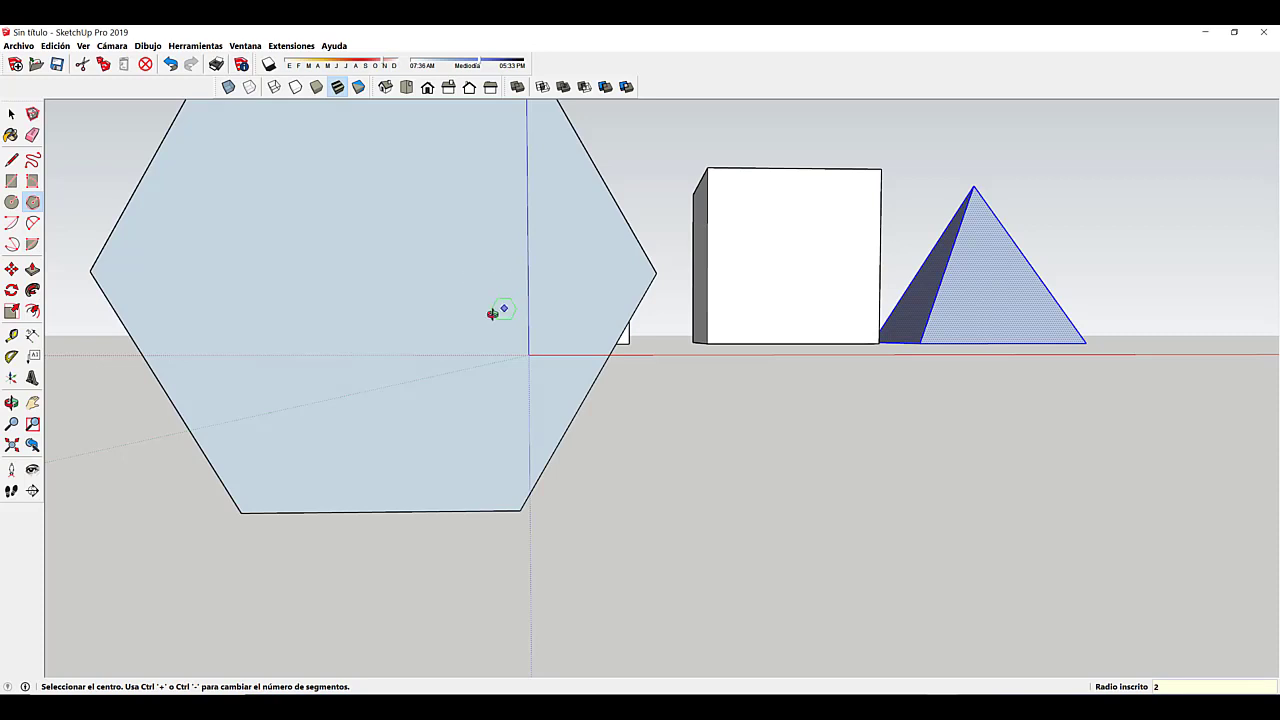
# Step: Extrude the vertical hexagon 5 m along the green axis into a lying hexagonal prism
pyautogui.moveTo(494, 311); pyautogui.dragTo(431, 343, button='middle')
pyautogui.scroll(8, 517, 226)
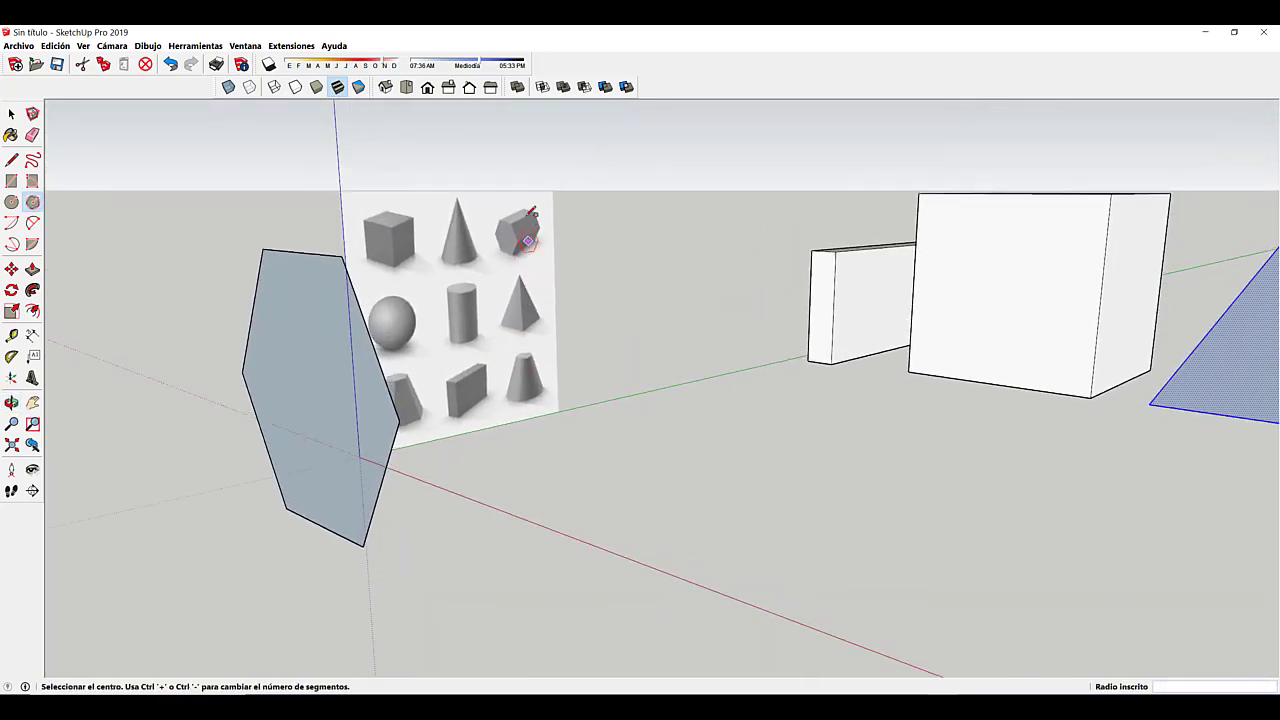
pyautogui.scroll(-7, 481, 420)
pyautogui.moveTo(482, 435); pyautogui.dragTo(468, 378, button='middle')
pyautogui.scroll(-2, 537, 363)
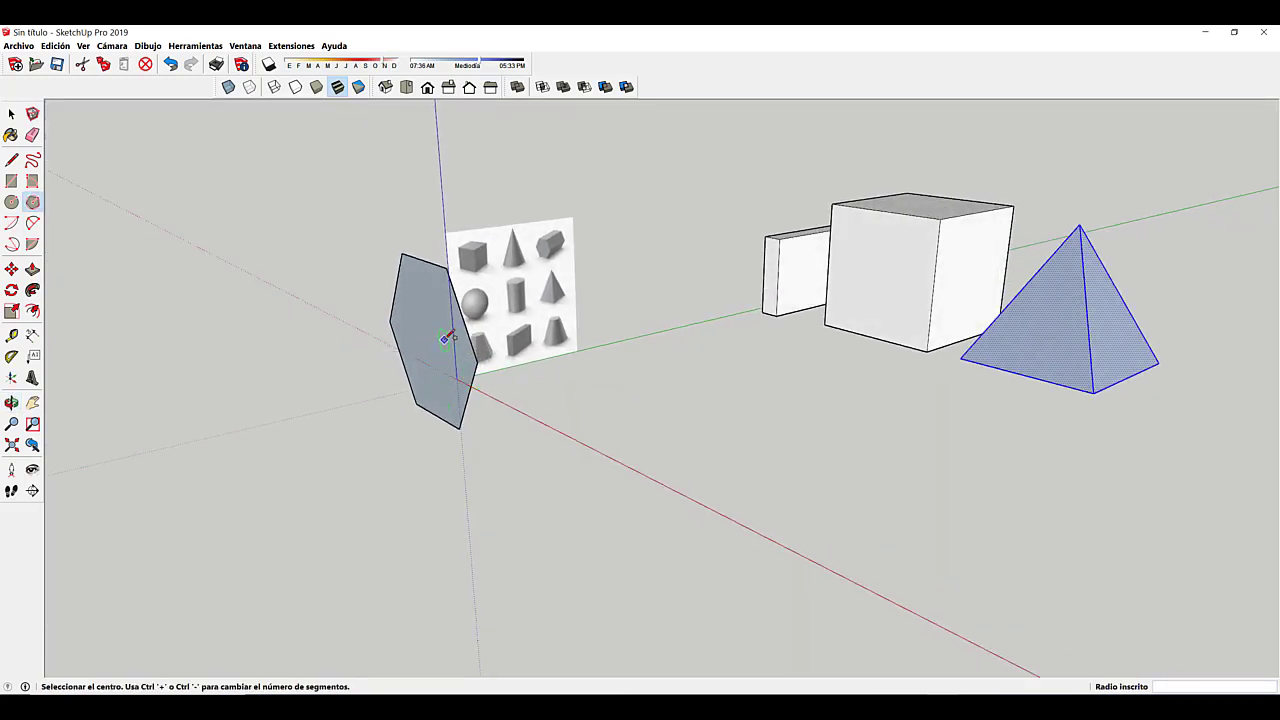
pyautogui.press('p')
pyautogui.moveTo(447, 343); pyautogui.dragTo(683, 302)
pyautogui.scroll(2, 683, 302)
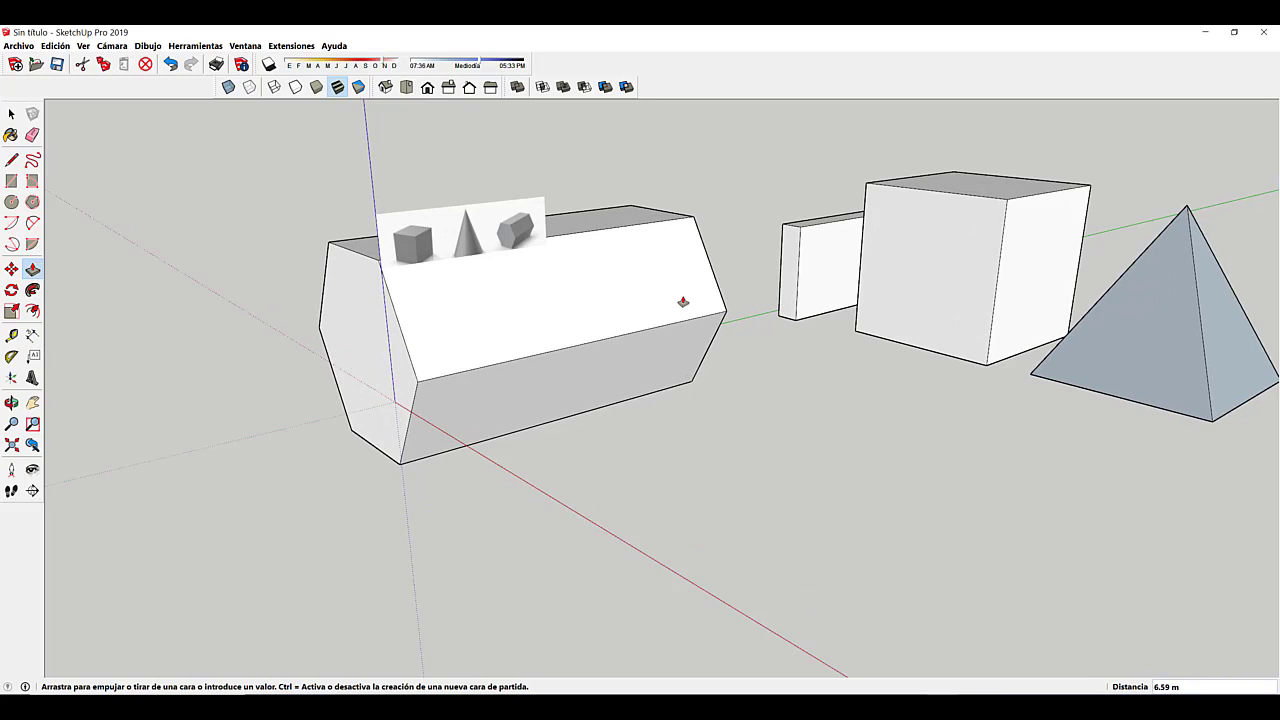
pyautogui.press('Return')
pyautogui.moveTo(671, 300); pyautogui.dragTo(567, 364, button='middle')
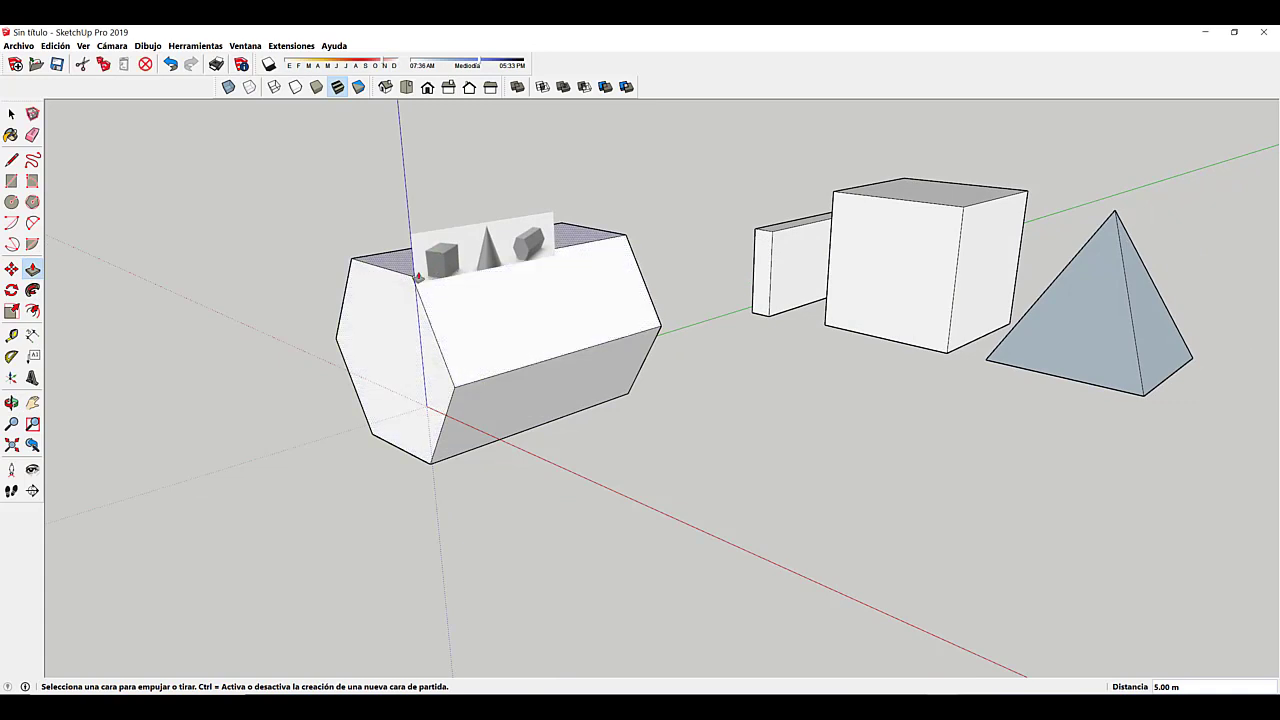
# Step: Move the whole hexagonal prism by its bottom corner about 8.5 m away from the reference image, behind the thin rectangular prism
pyautogui.scroll(2, 443, 268)
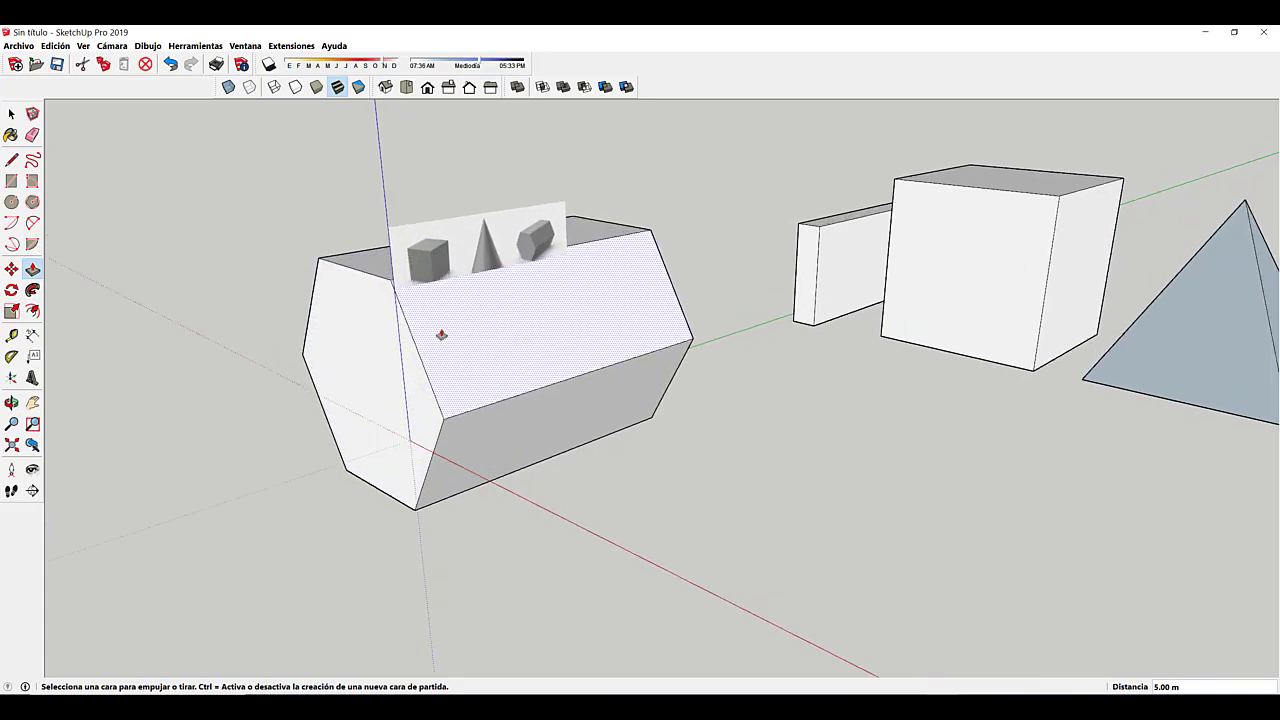
pyautogui.scroll(-2, 451, 400)
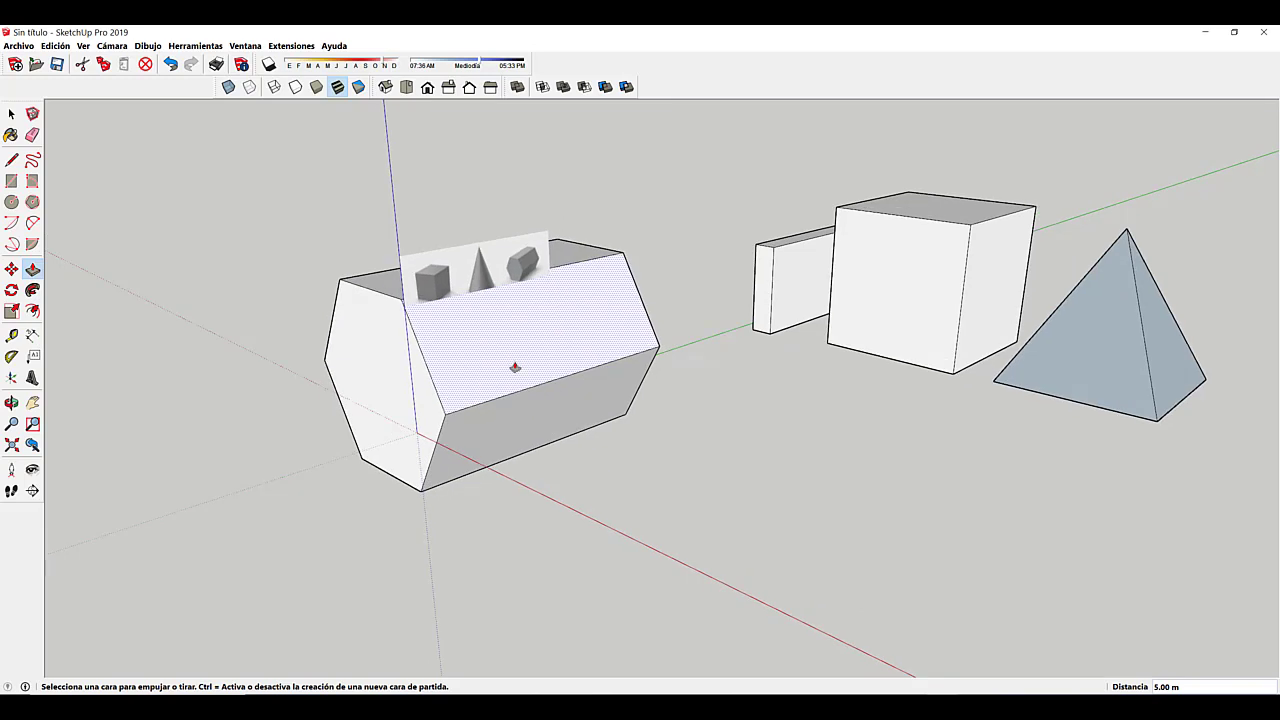
pyautogui.scroll(2, 474, 409)
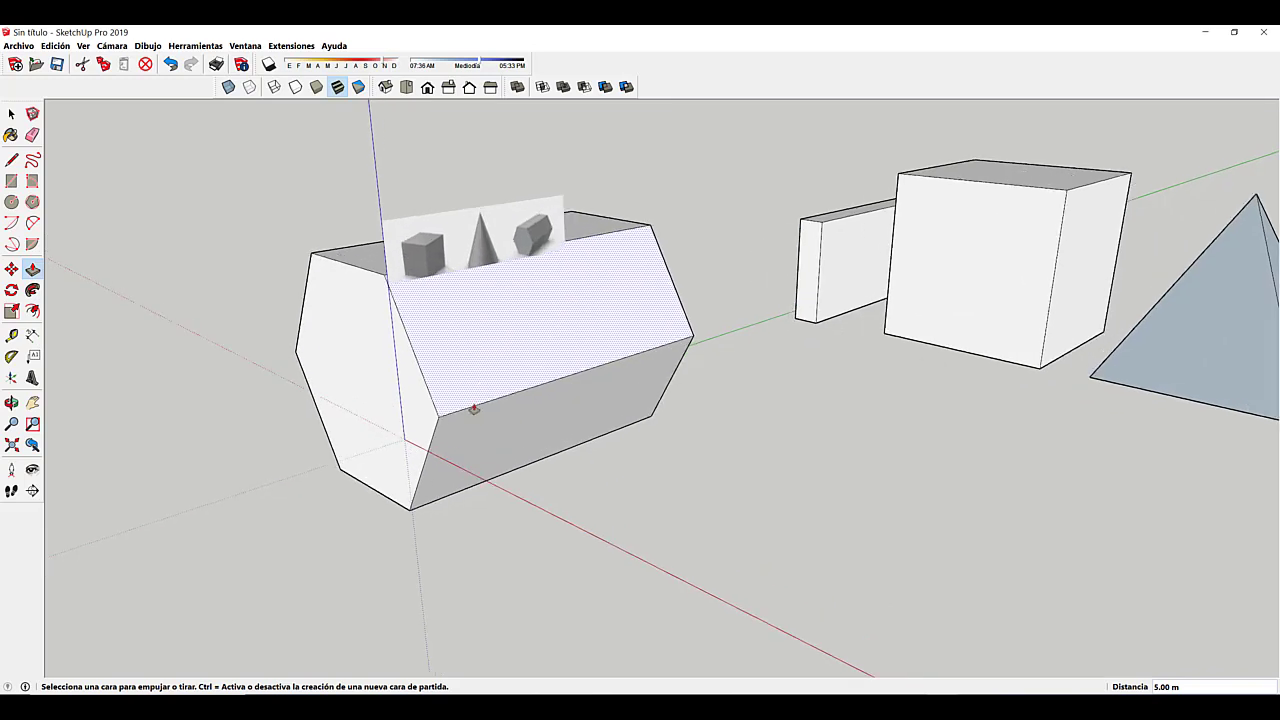
pyautogui.press('space')
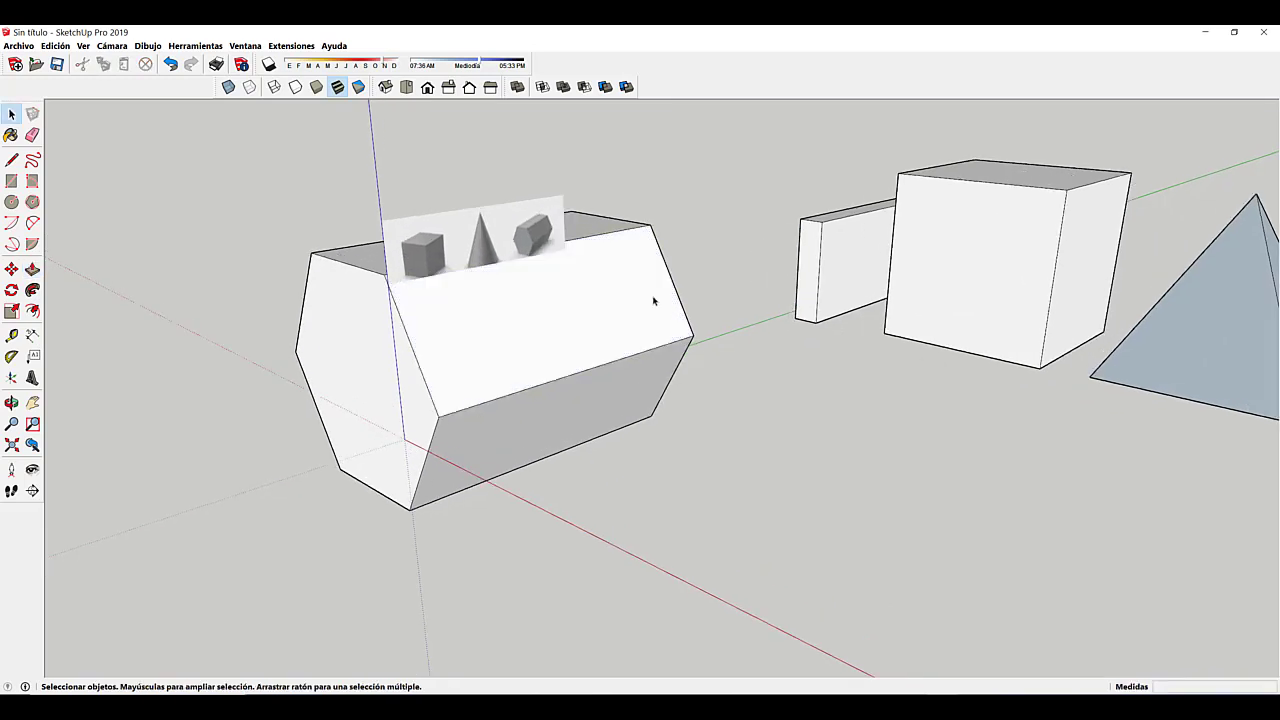
pyautogui.tripleClick(529, 428)
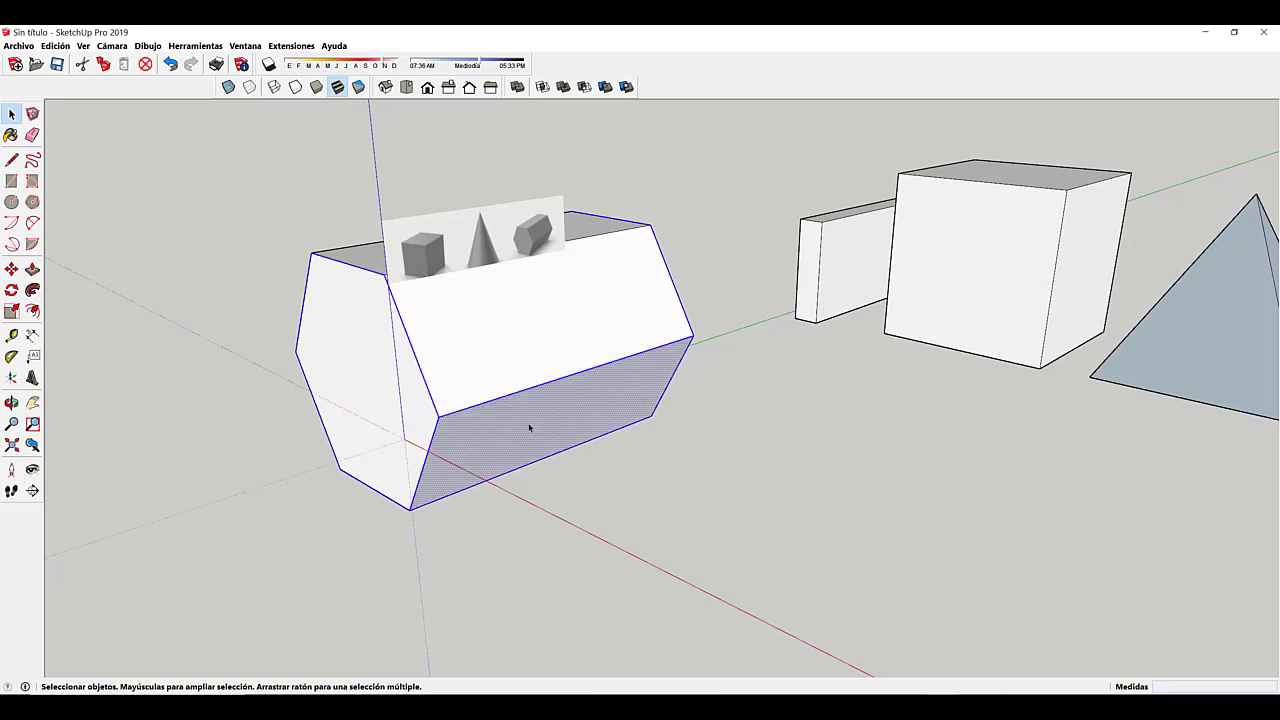
pyautogui.press('m')
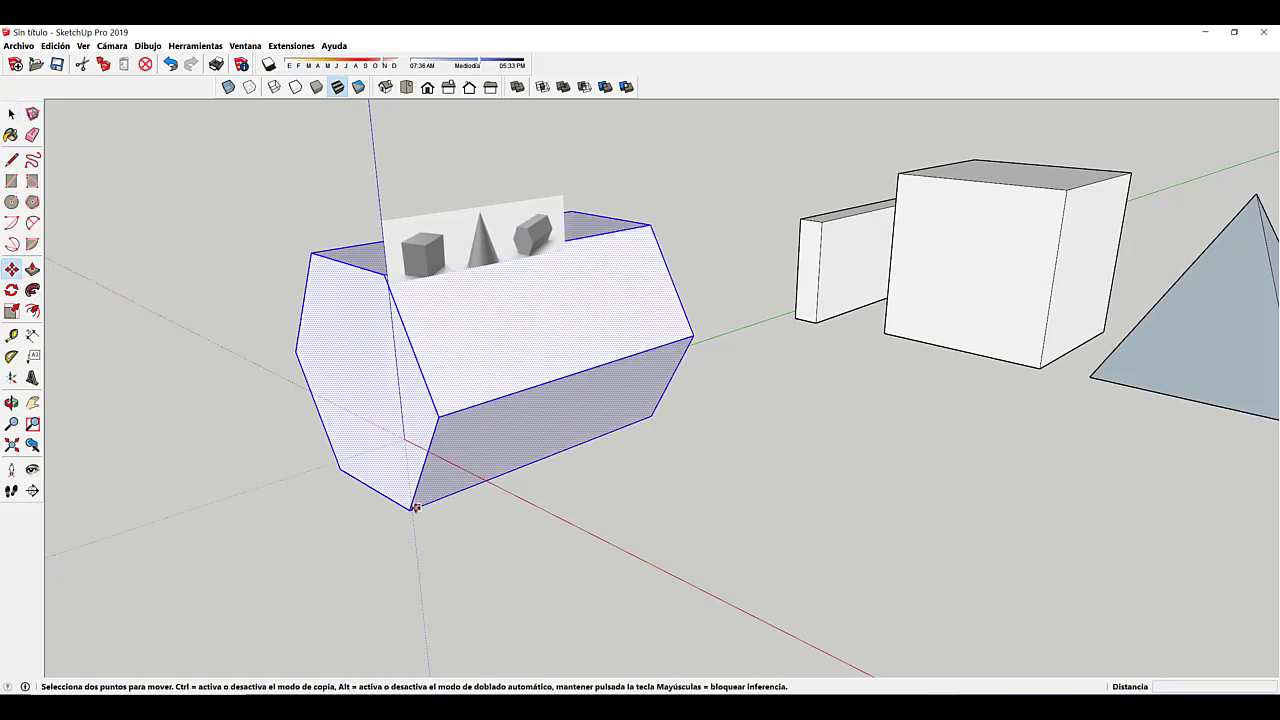
pyautogui.click(410, 508)
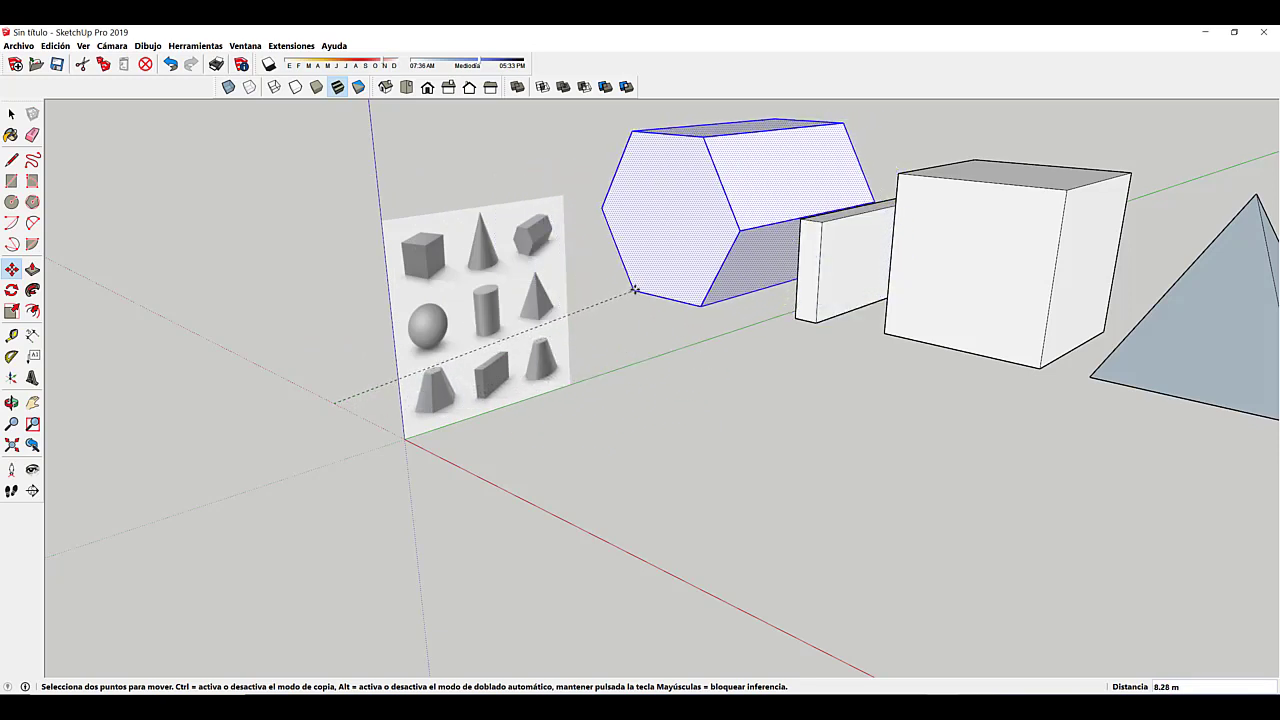
pyautogui.click(636, 288)
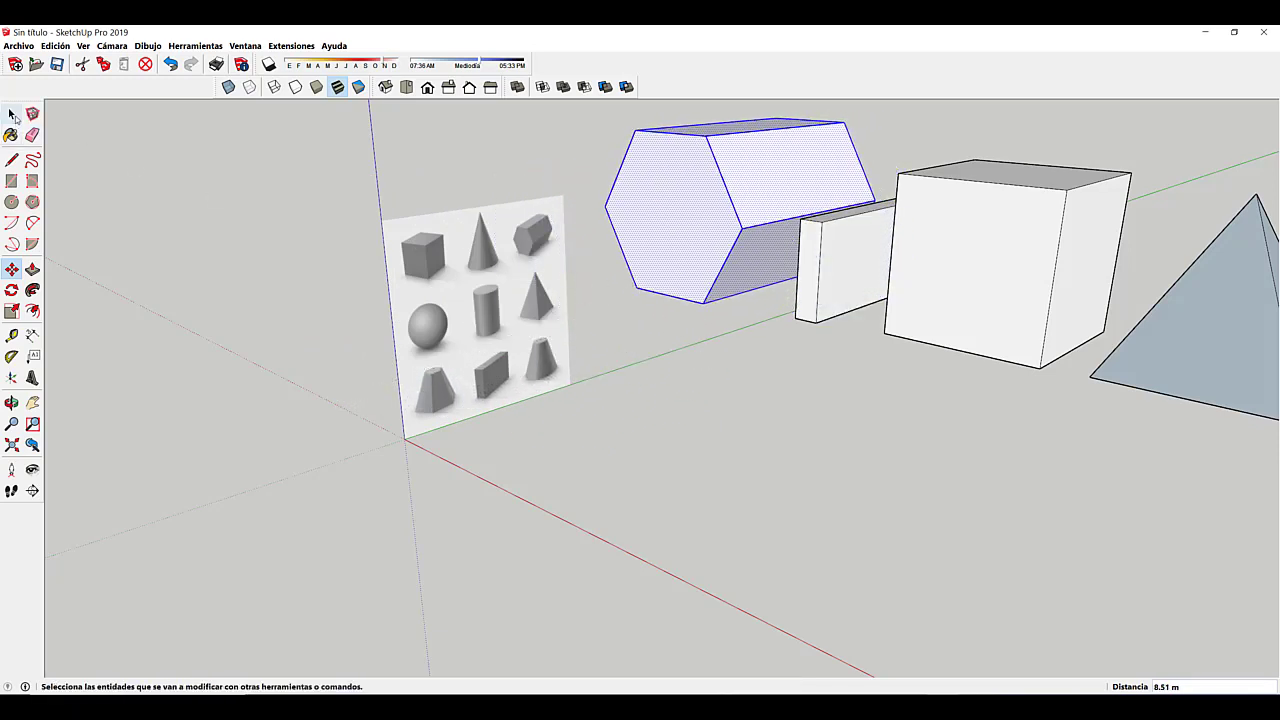
pyautogui.click(11, 113)
# Step: Examine the truncated hexagonal pyramid in the reference image, especially its base, sloping faces and smaller top
pyautogui.scroll(3, 567, 352)
pyautogui.moveTo(568, 352); pyautogui.dragTo(566, 435, button='middle')
pyautogui.scroll(-4, 522, 412)
pyautogui.scroll(3, 422, 430)
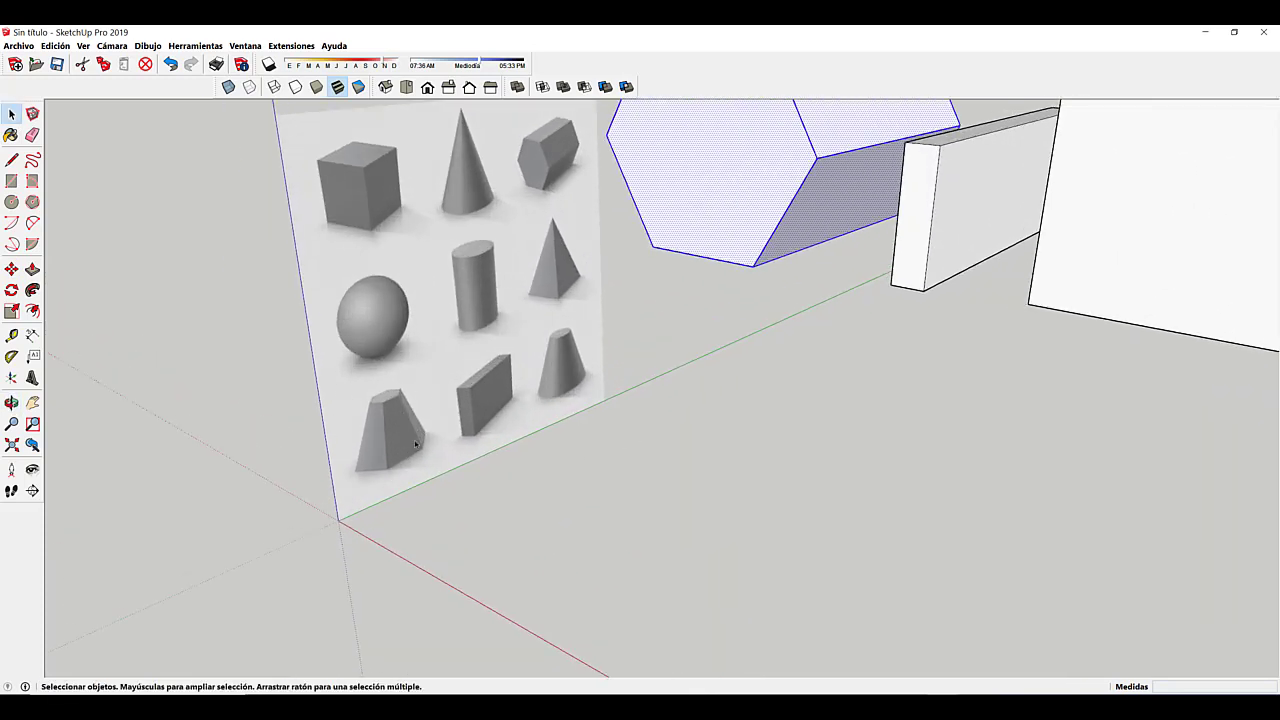
pyautogui.scroll(3, 415, 443)
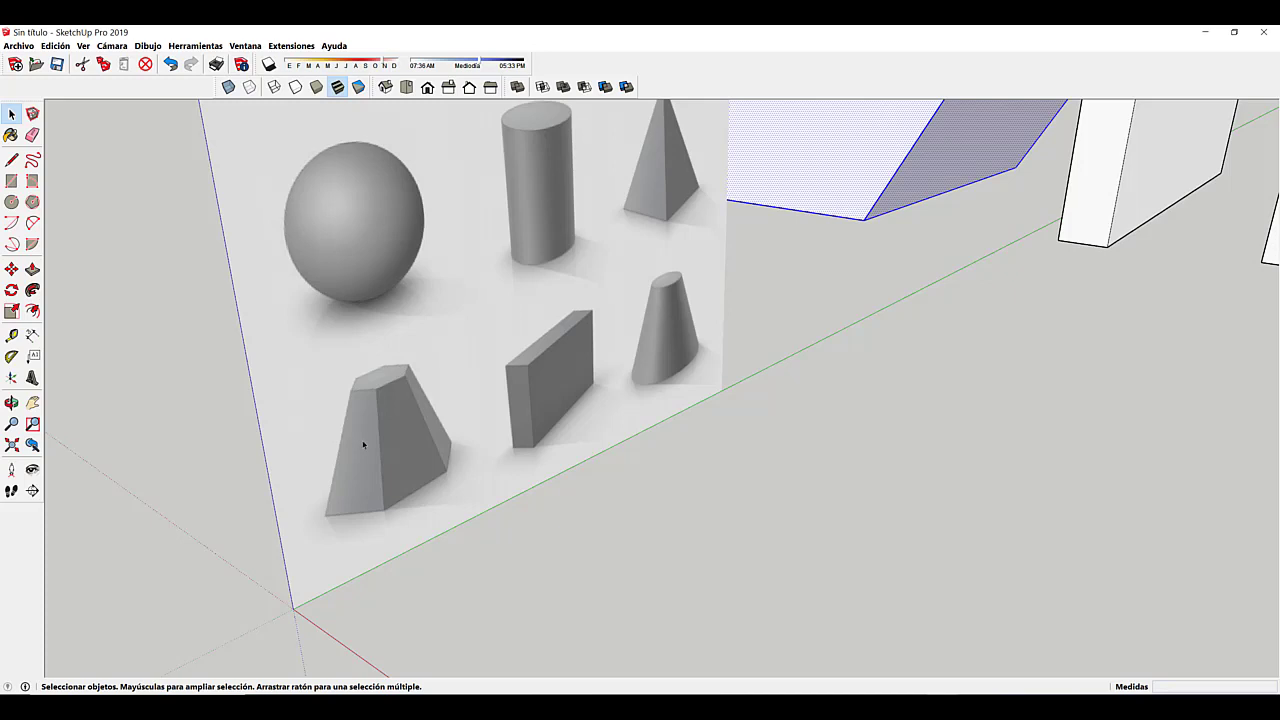
pyautogui.scroll(-8, 370, 450)
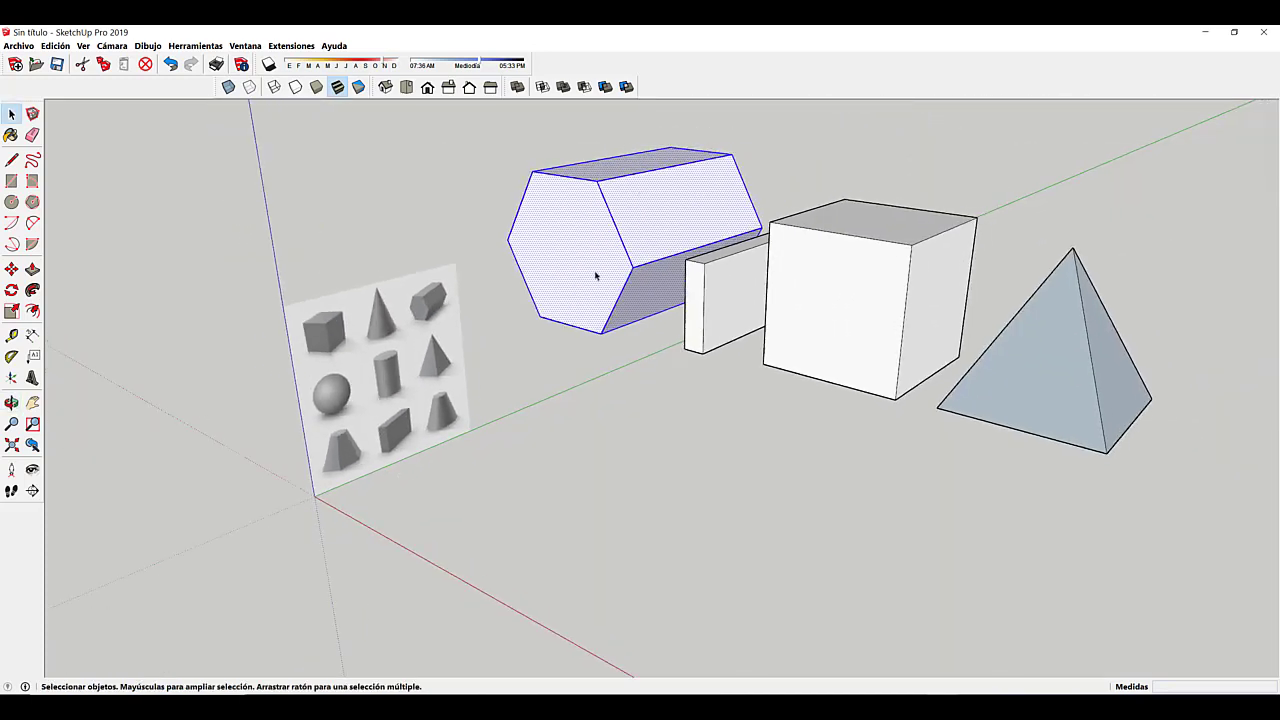
pyautogui.moveTo(491, 449); pyautogui.dragTo(491, 449, button='middle')
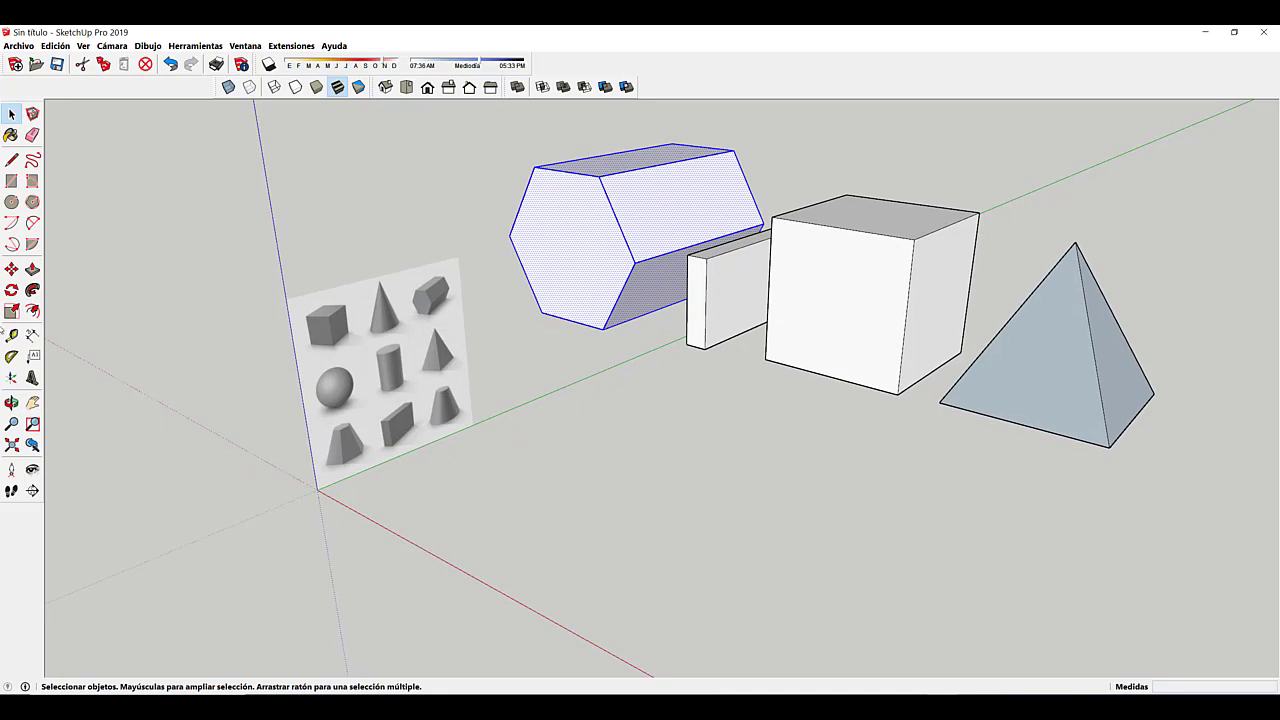
# Step: Draw a hexagon with a 1.5 m inscribed radius on the ground in front of the reference image
pyautogui.click(33, 202)
pyautogui.click(526, 510)
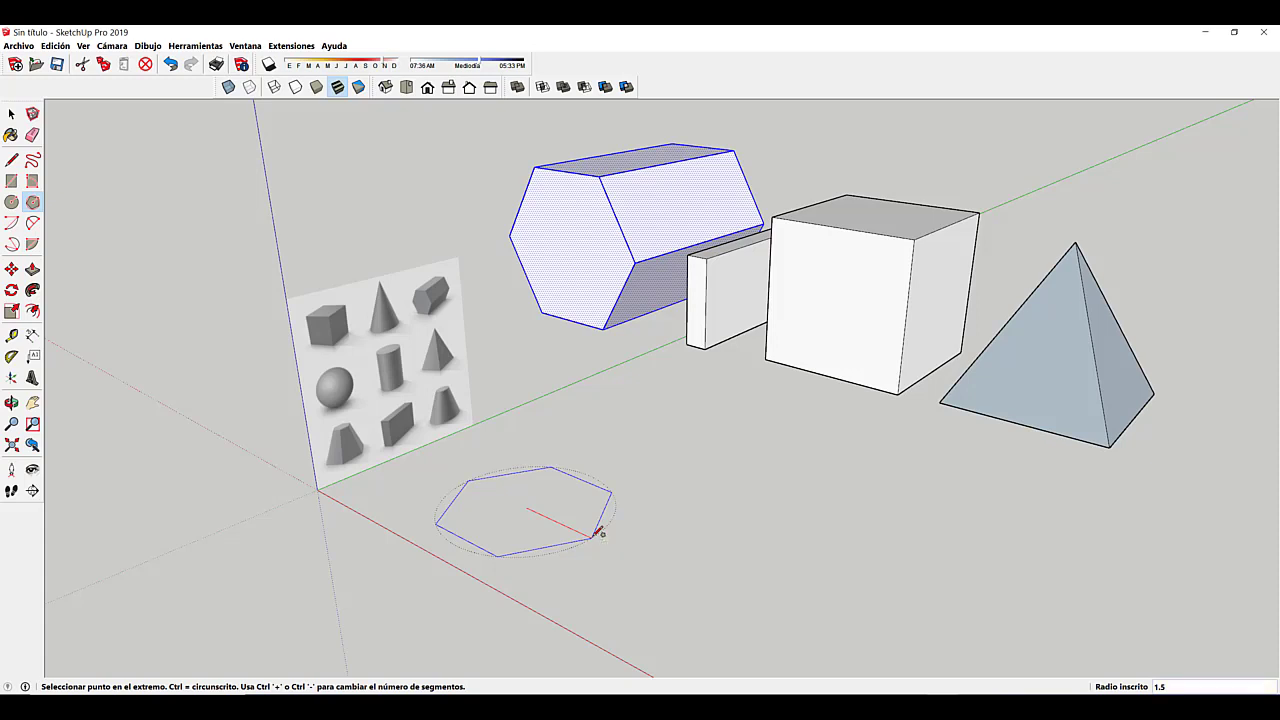
pyautogui.press('Return')
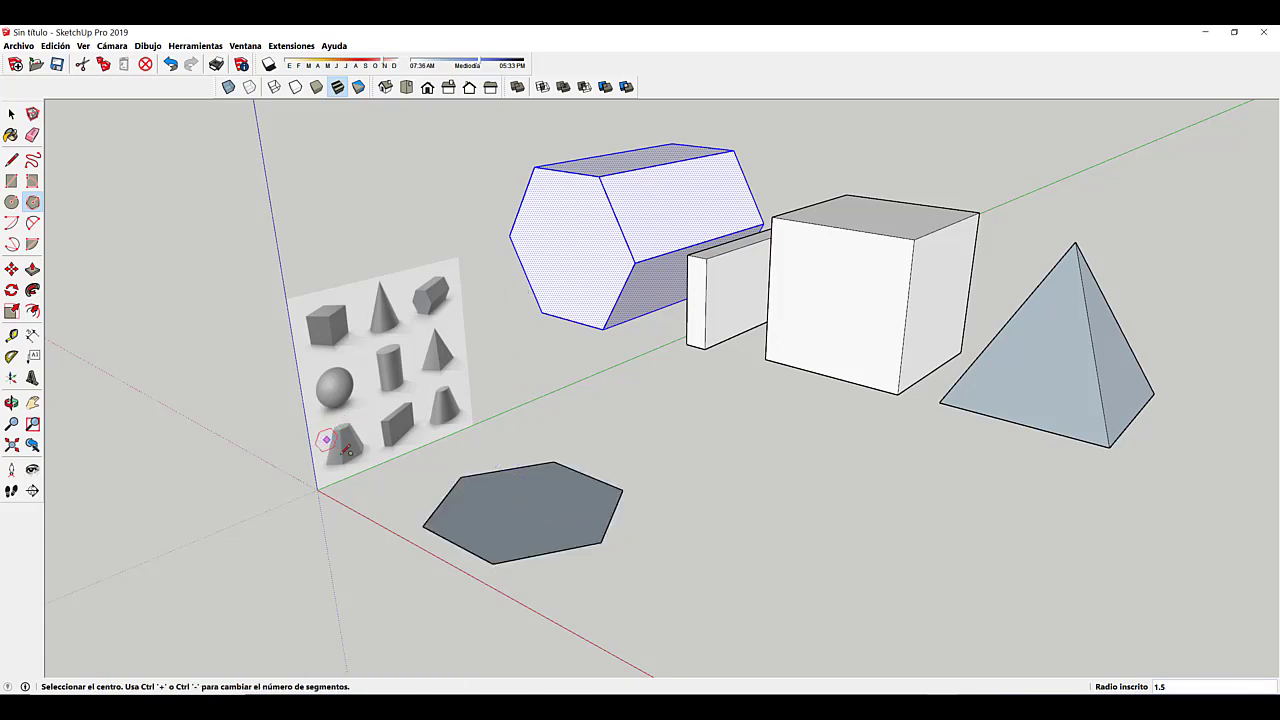
# Step: Extrude the ground hexagon 3 m upward into an upright hexagonal prism
pyautogui.scroll(1, 512, 489)
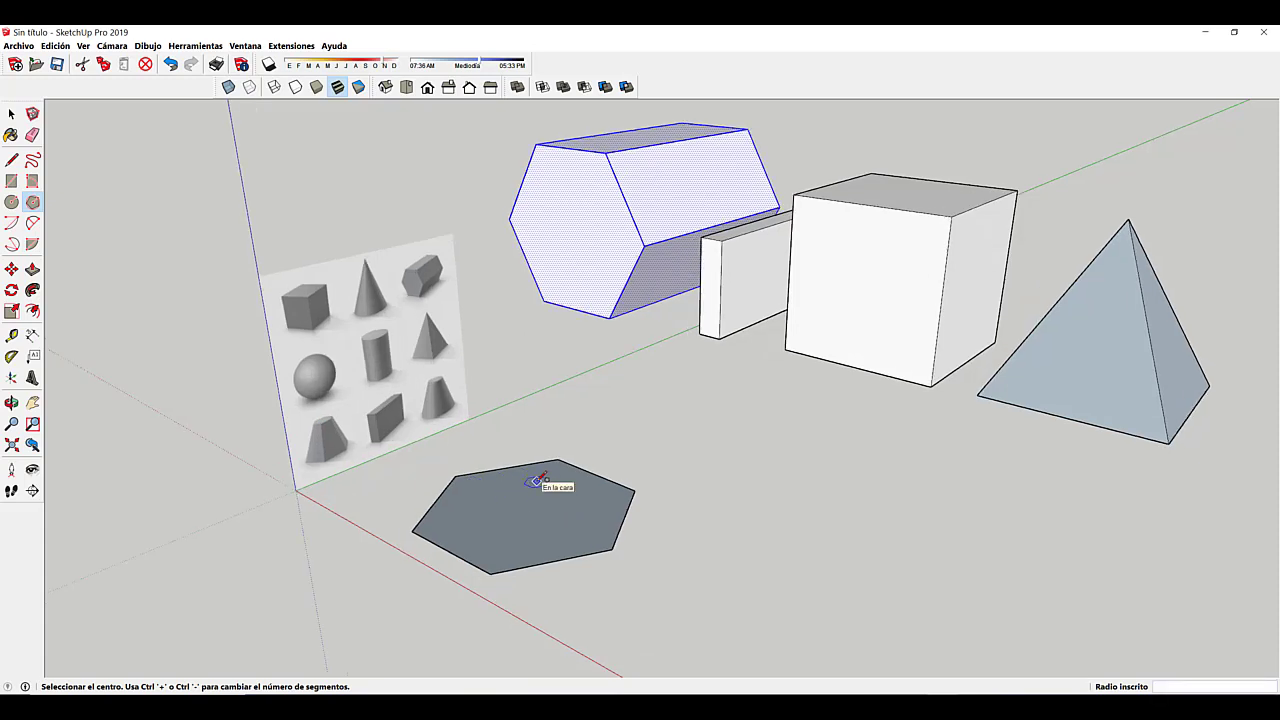
pyautogui.press('p')
pyautogui.click(549, 500)
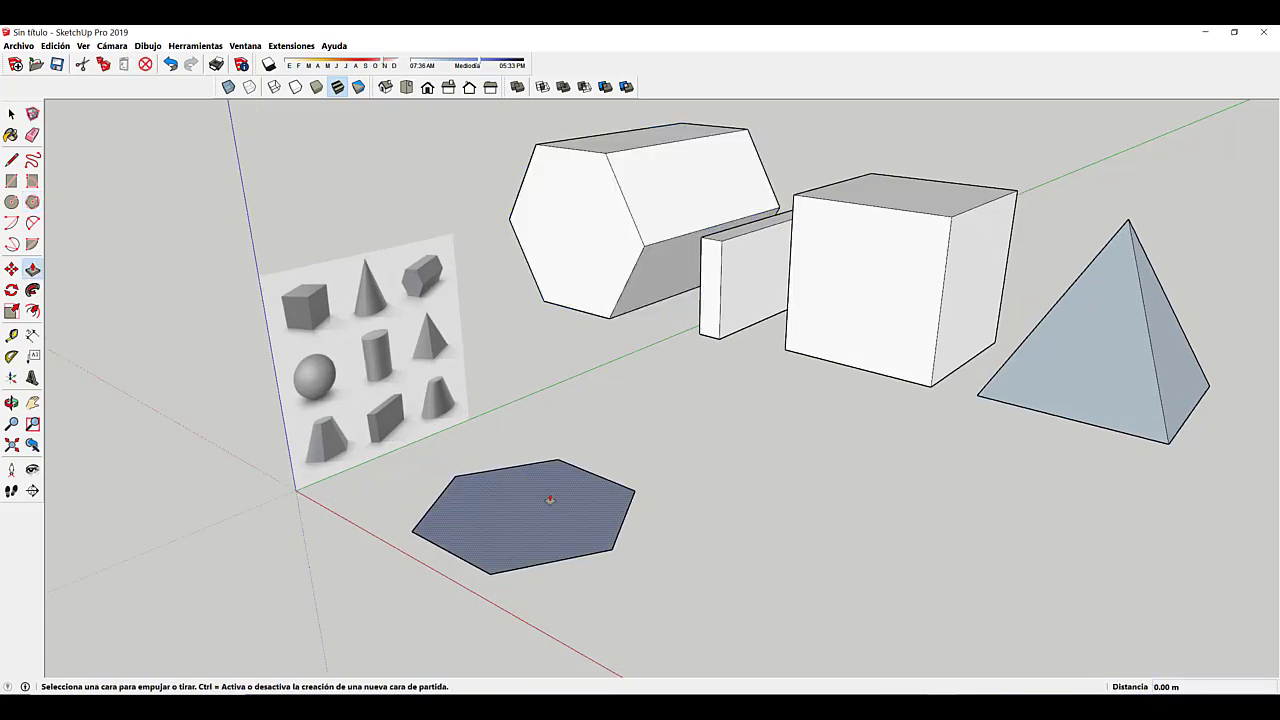
pyautogui.click(549, 500)
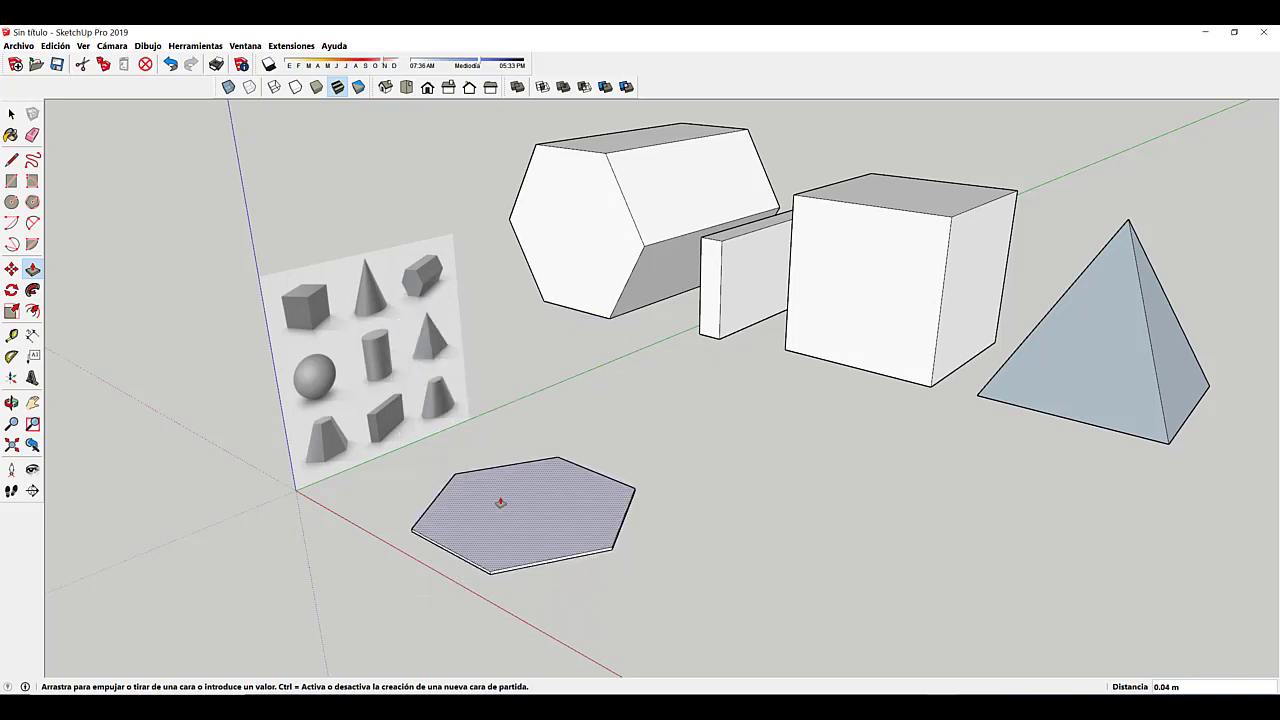
pyautogui.click(584, 507)
pyautogui.click(584, 507)
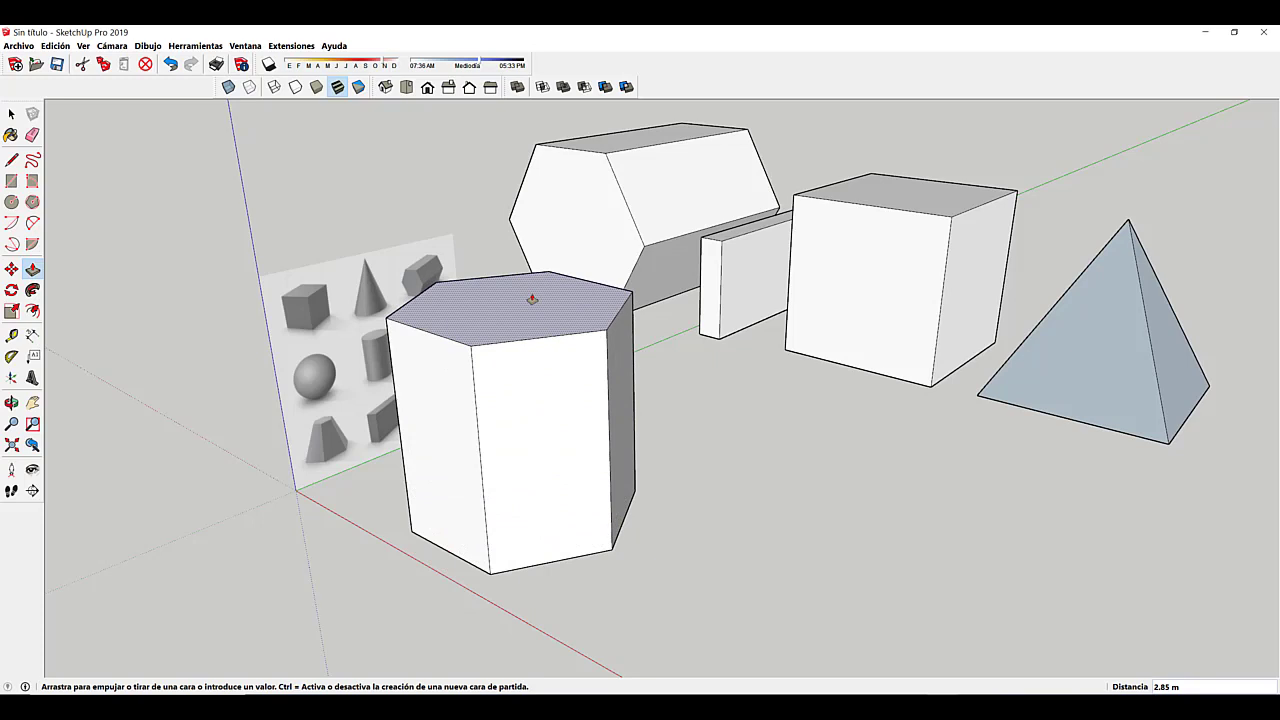
pyautogui.write('3')
pyautogui.press('Return')
# Step: Compare the upright hexagonal prism with the truncated hexagonal pyramid in the reference image from several angles
pyautogui.moveTo(651, 351)
pyautogui.mouseDown(button='middle')
pyautogui.moveTo(609, 423)
pyautogui.moveTo(646, 511)
pyautogui.moveTo(600, 490)
pyautogui.mouseUp(button='middle')
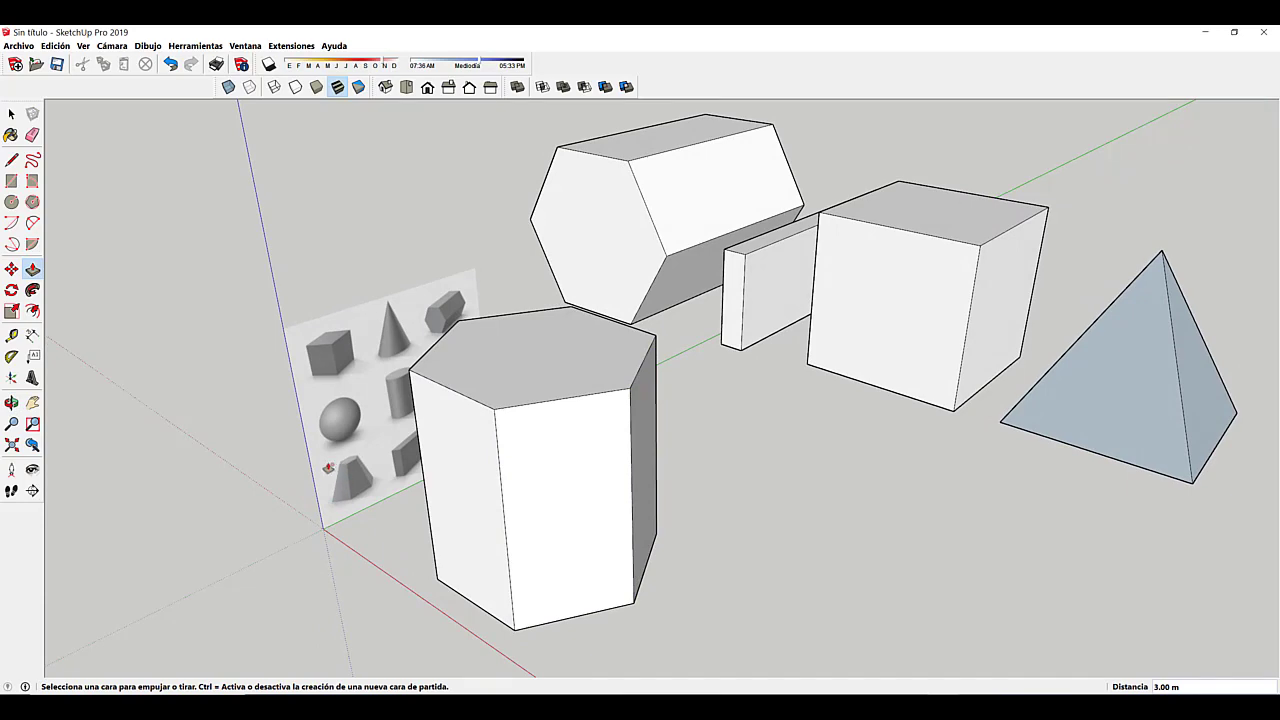
pyautogui.scroll(10, 348, 468)
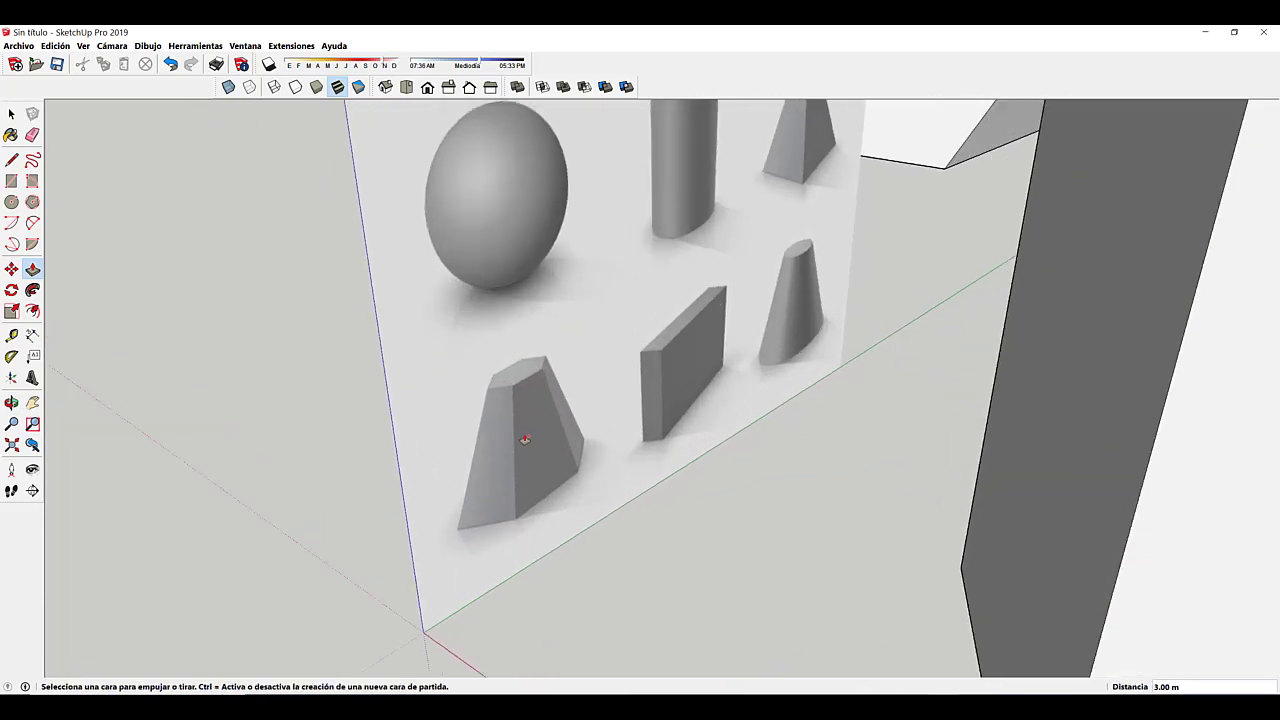
pyautogui.scroll(-5, 525, 440)
pyautogui.moveTo(552, 477); pyautogui.dragTo(316, 429, button='middle')
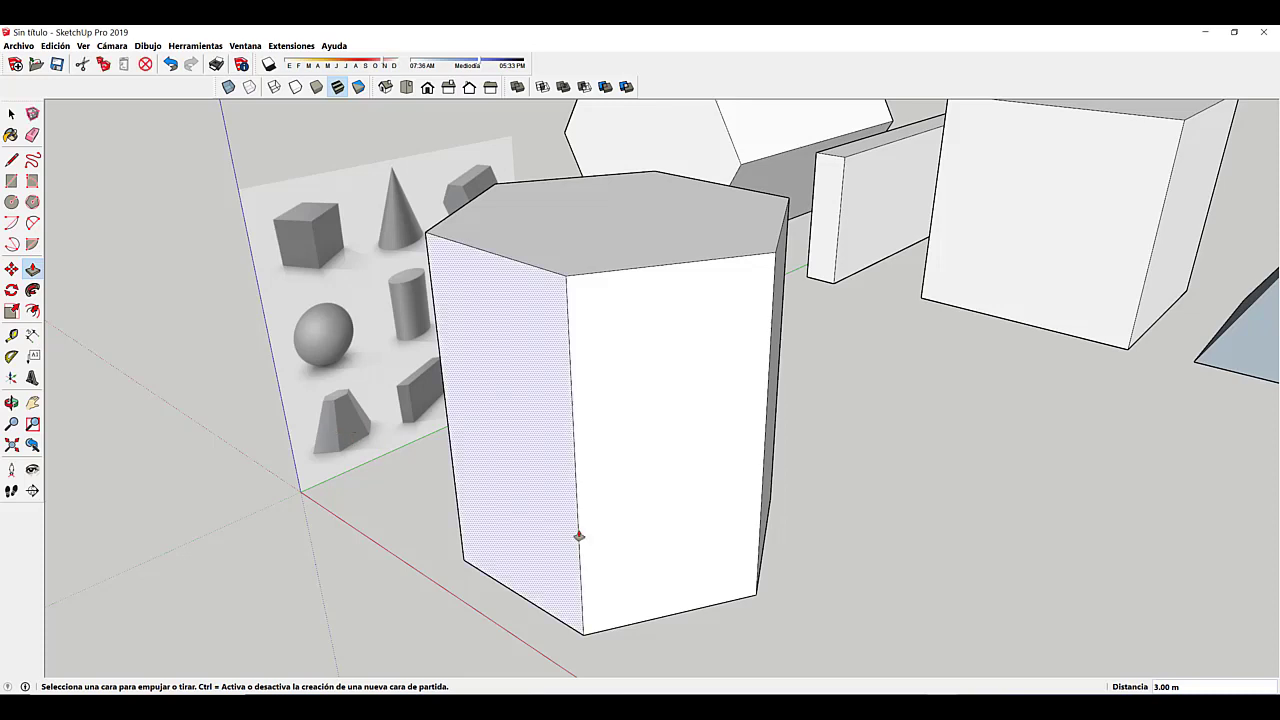
pyautogui.click(10, 113)
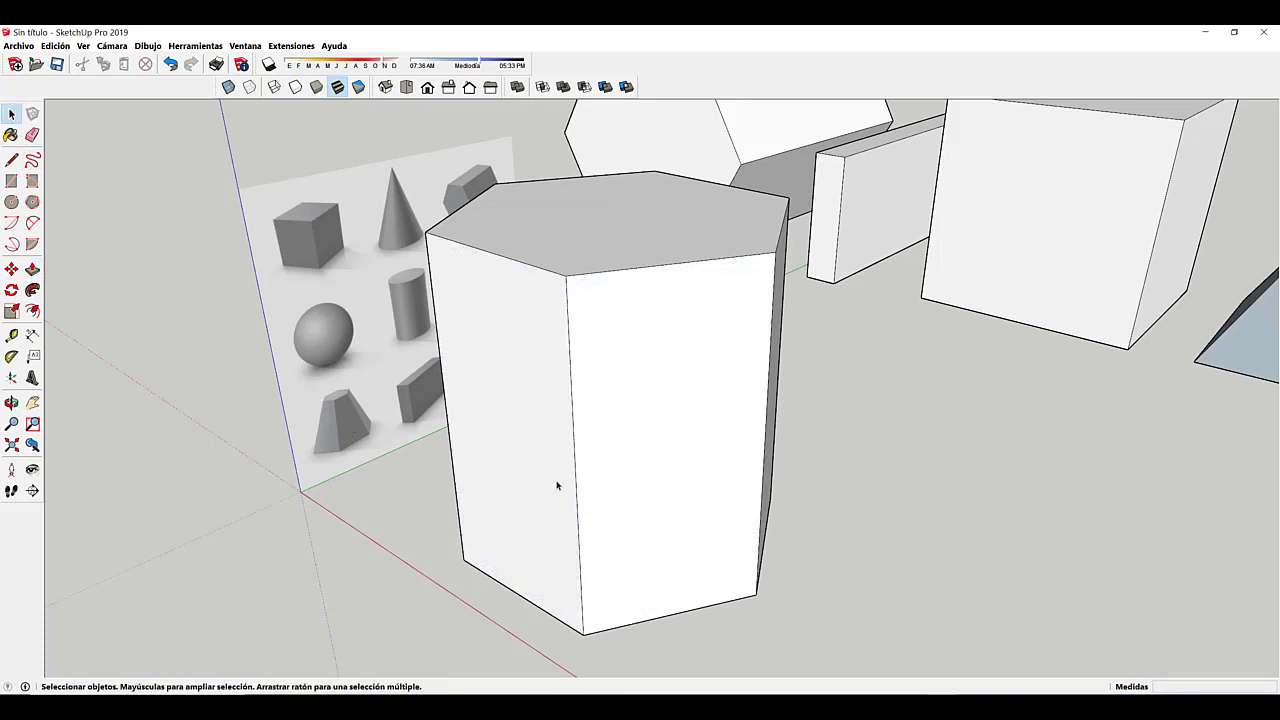
pyautogui.moveTo(557, 485); pyautogui.dragTo(613, 453, button='middle')
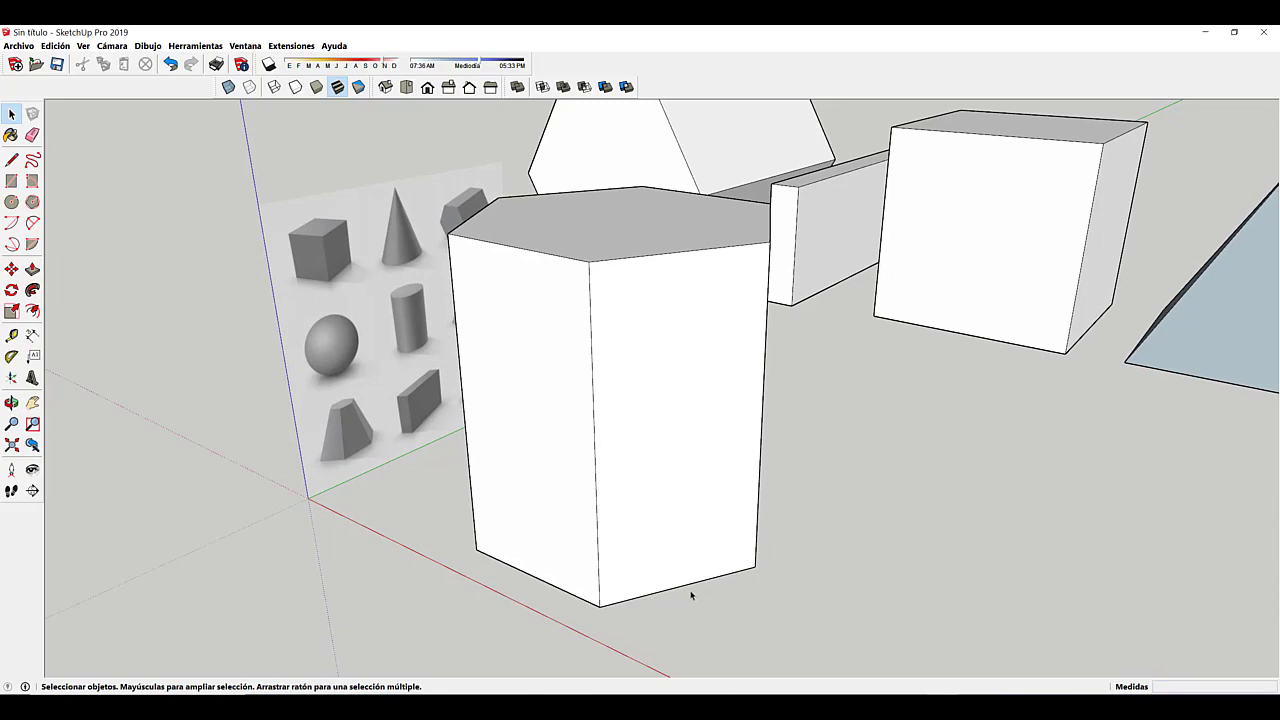
pyautogui.moveTo(691, 594); pyautogui.dragTo(643, 466, button='middle')
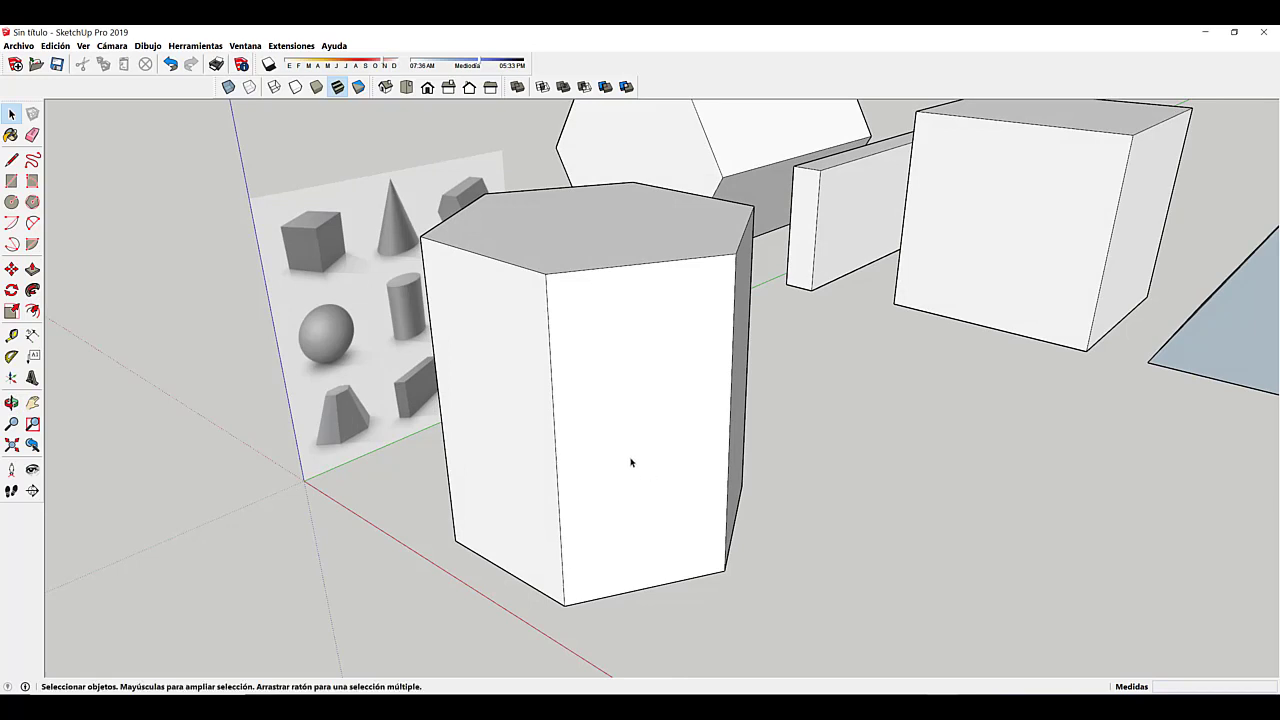
# Step: Select the top face of the upright hexagonal prism for scaling
pyautogui.moveTo(631, 462); pyautogui.dragTo(663, 500, button='middle')
pyautogui.press('s')
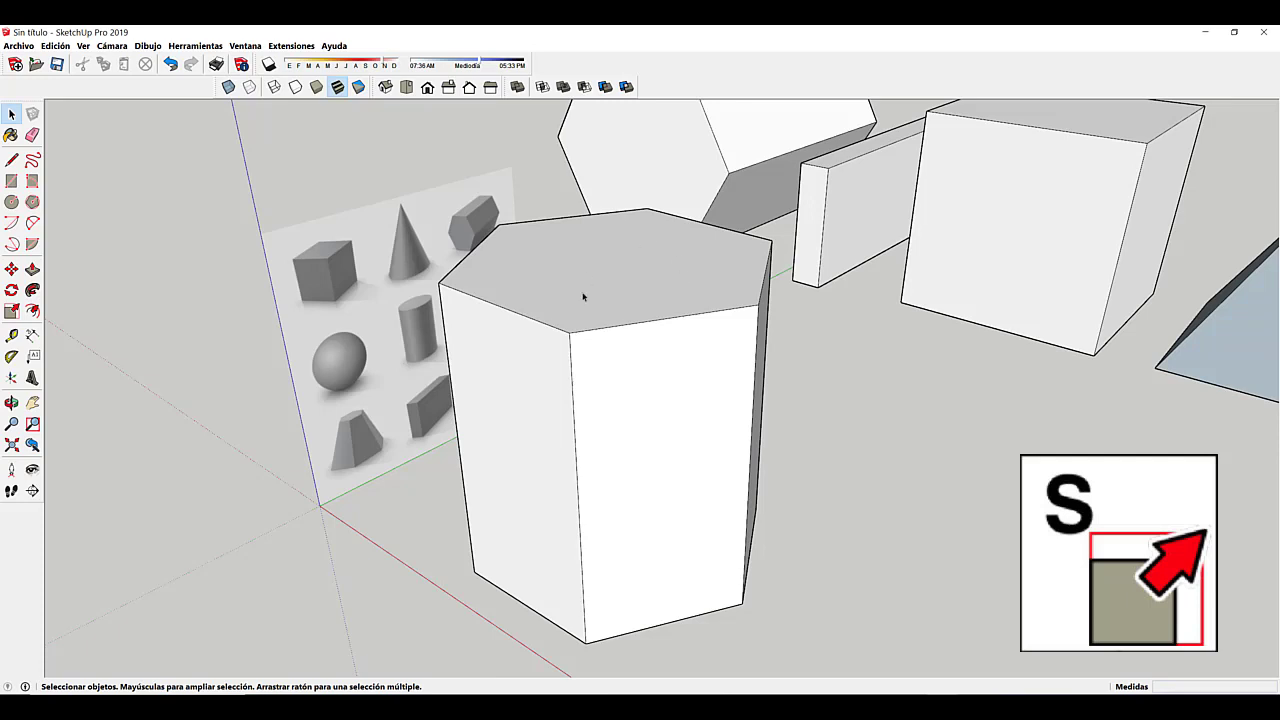
pyautogui.click(659, 269)
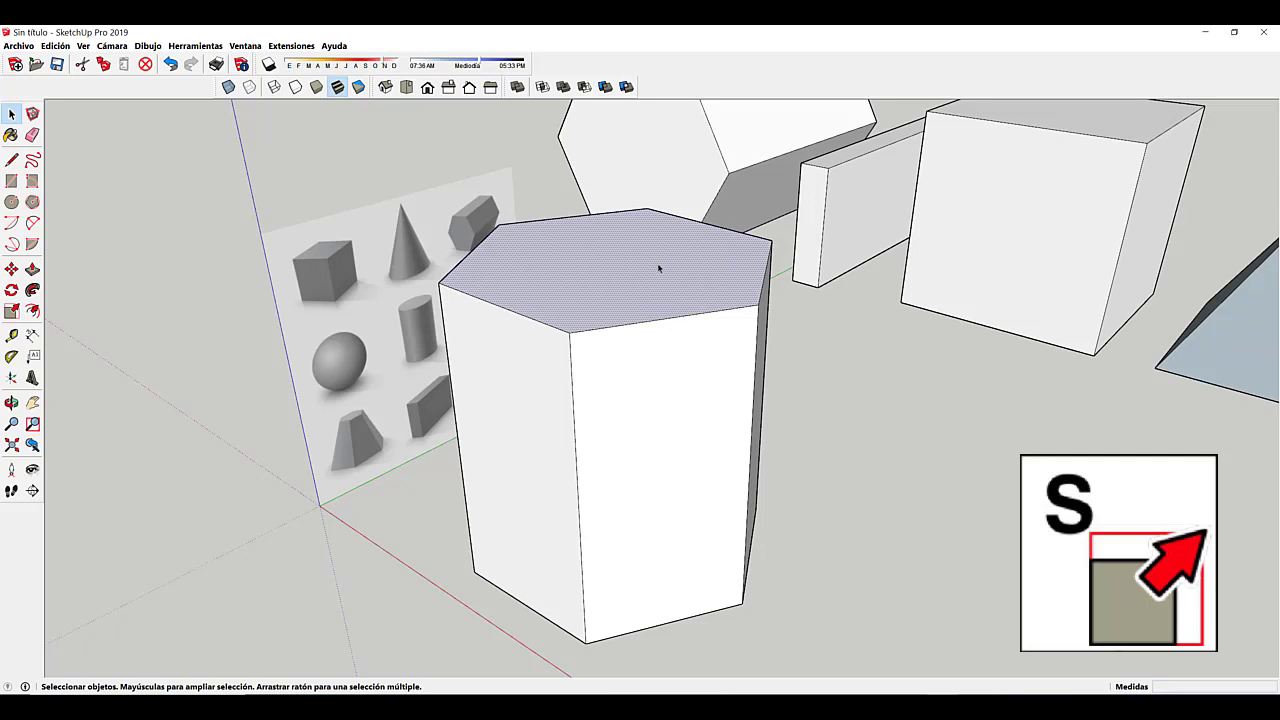
pyautogui.press('s')
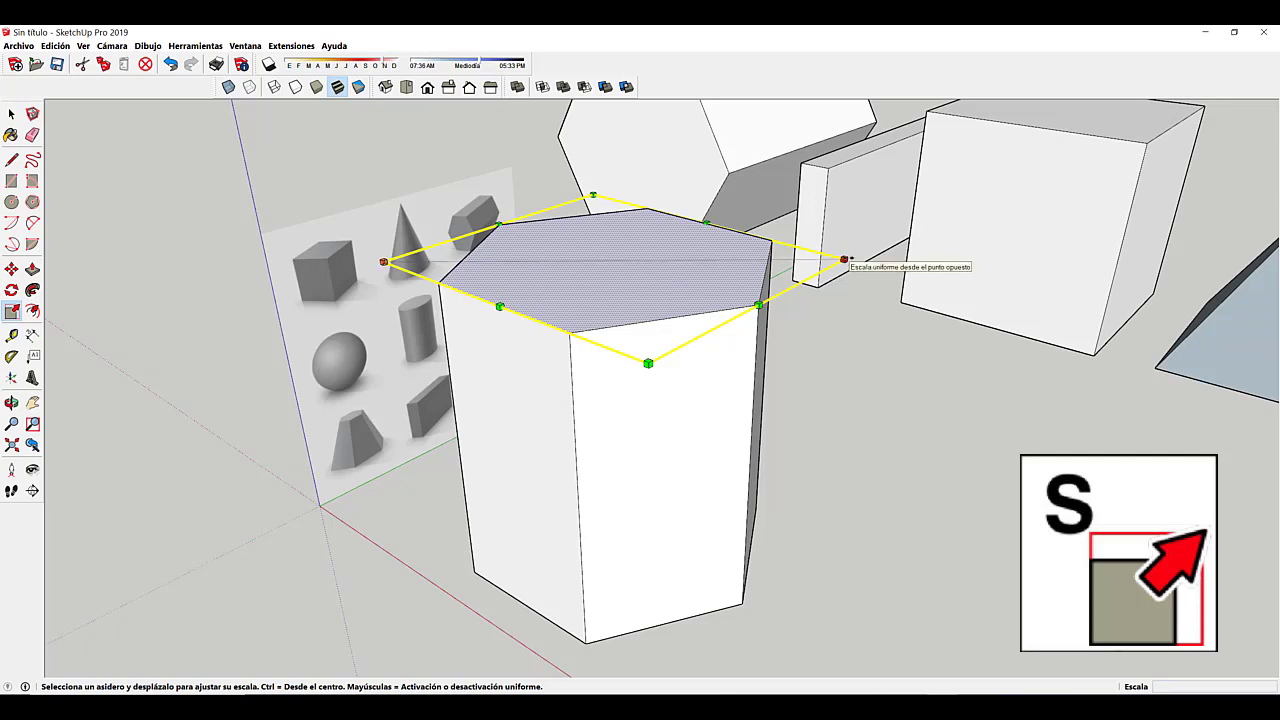
pyautogui.moveTo(758, 305)
pyautogui.mouseDown()
pyautogui.moveTo(878, 346)
pyautogui.moveTo(574, 256)
pyautogui.moveTo(749, 337)
pyautogui.moveTo(647, 297)
pyautogui.moveTo(758, 305)
pyautogui.mouseUp()
pyautogui.moveTo(707, 223)
pyautogui.mouseDown()
pyautogui.moveTo(655, 285)
pyautogui.moveTo(646, 274)
pyautogui.moveTo(712, 227)
pyautogui.mouseUp()
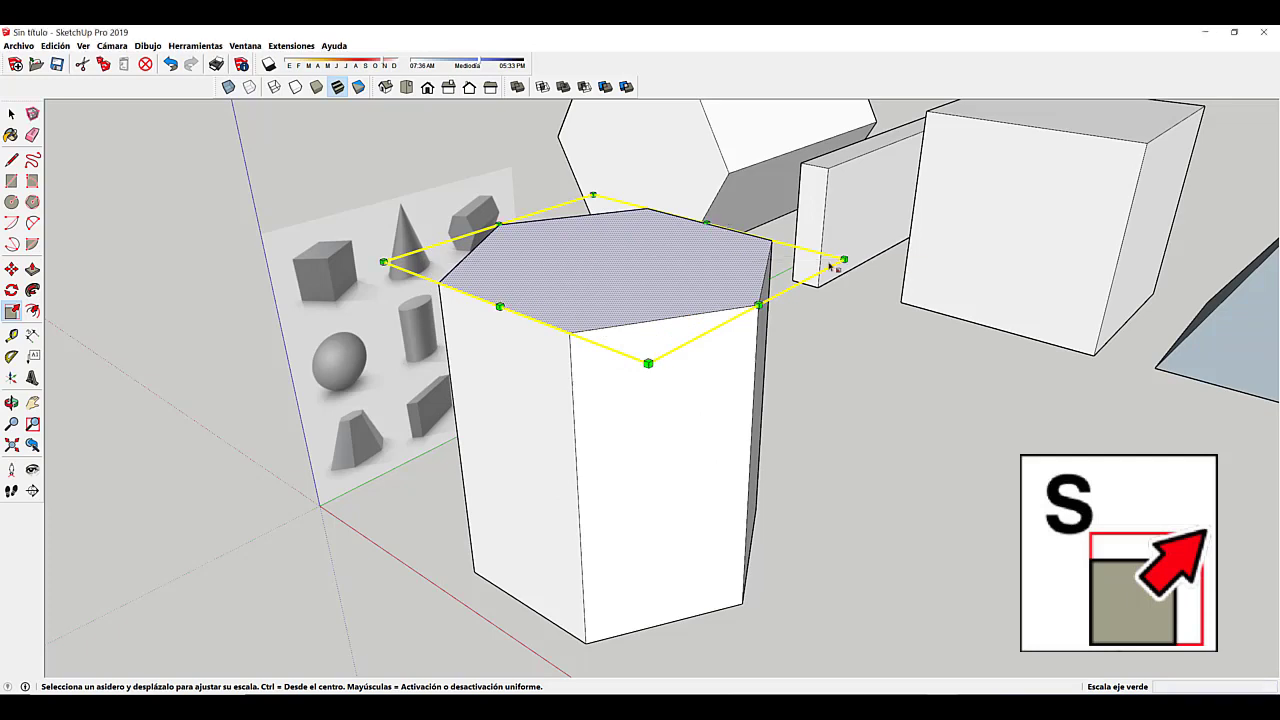
pyautogui.moveTo(843, 261); pyautogui.dragTo(817, 297)
pyautogui.press('Escape')
pyautogui.moveTo(494, 307)
pyautogui.mouseDown()
pyautogui.moveTo(632, 254)
pyautogui.moveTo(500, 303)
pyautogui.mouseUp()
pyautogui.press('Escape')
pyautogui.moveTo(390, 265)
pyautogui.mouseDown()
pyautogui.moveTo(612, 262)
pyautogui.moveTo(392, 262)
pyautogui.mouseUp()
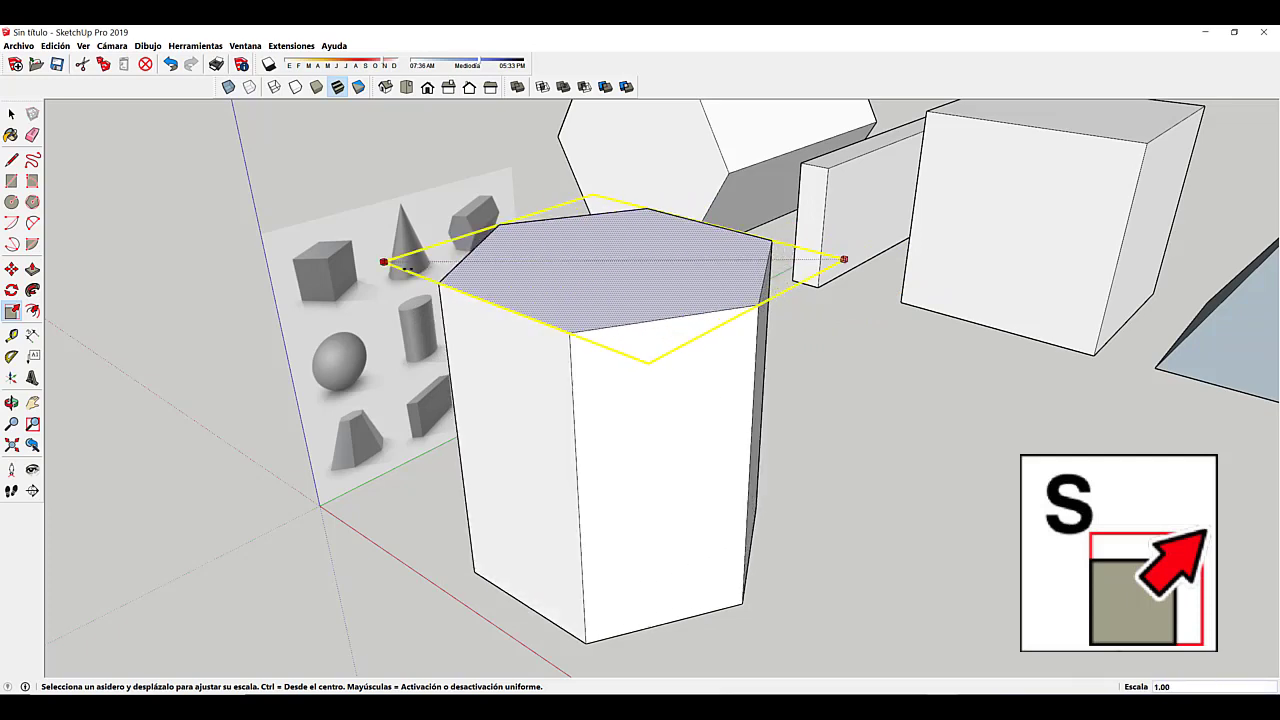
pyautogui.press('Escape')
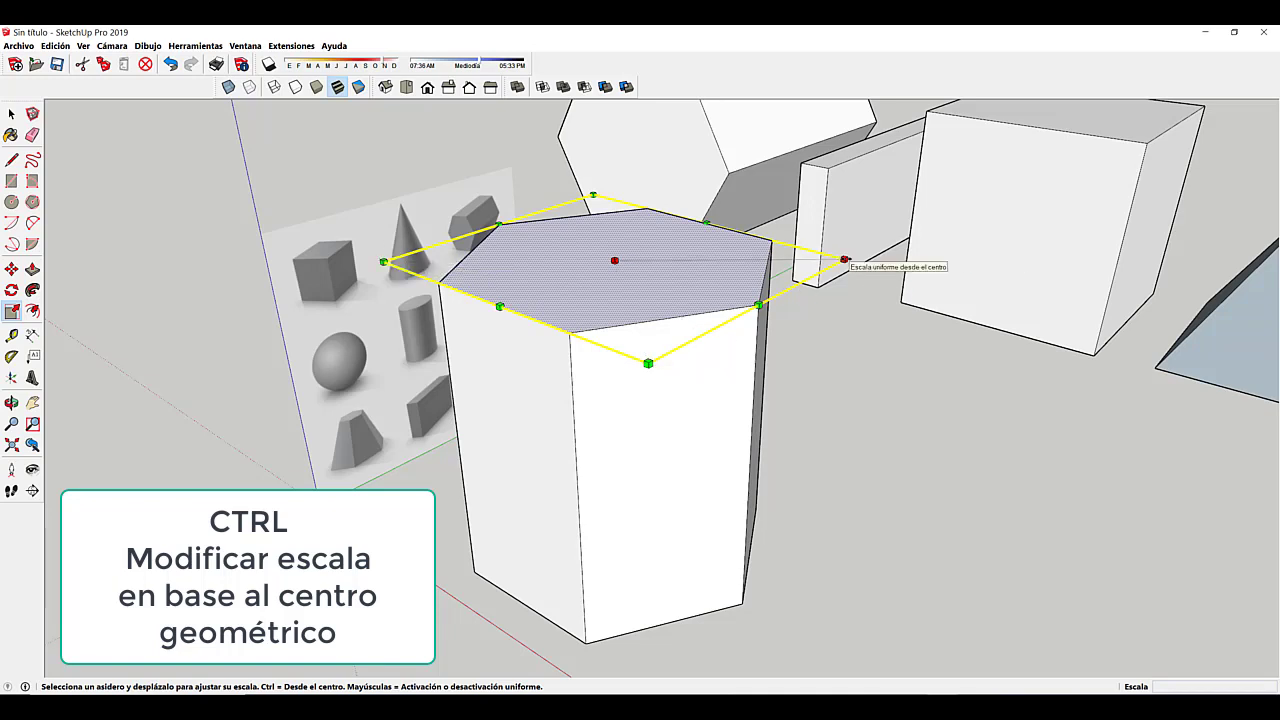
# Step: Scale the prism's top face uniformly about its centre by a factor of 0.50 to taper the solid
pyautogui.keyDown('ctrl'); pyautogui.moveTo(845, 260); pyautogui.dragTo(729, 260); pyautogui.keyUp('ctrl')
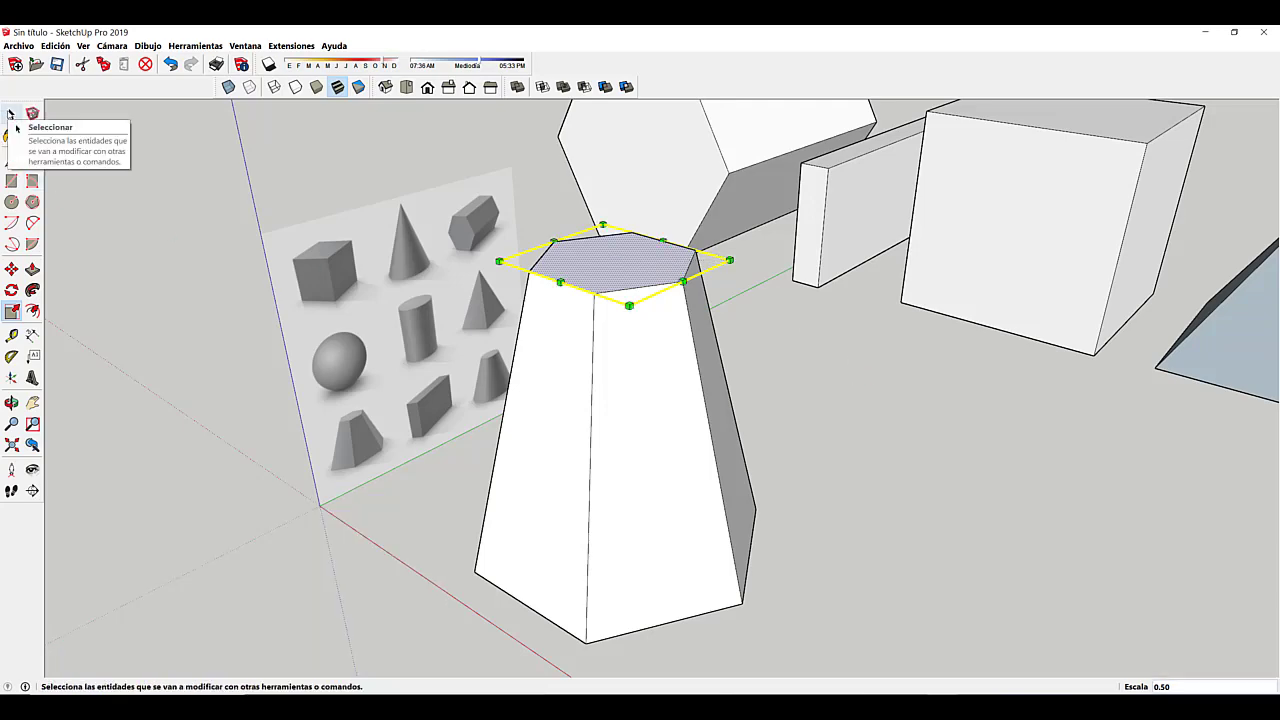
pyautogui.click(12, 115)
# Step: Move the whole truncated hexagonal pyramid about 10 m, beside the reference image on the side away from the other solids
pyautogui.moveTo(706, 420); pyautogui.dragTo(560, 365, button='middle')
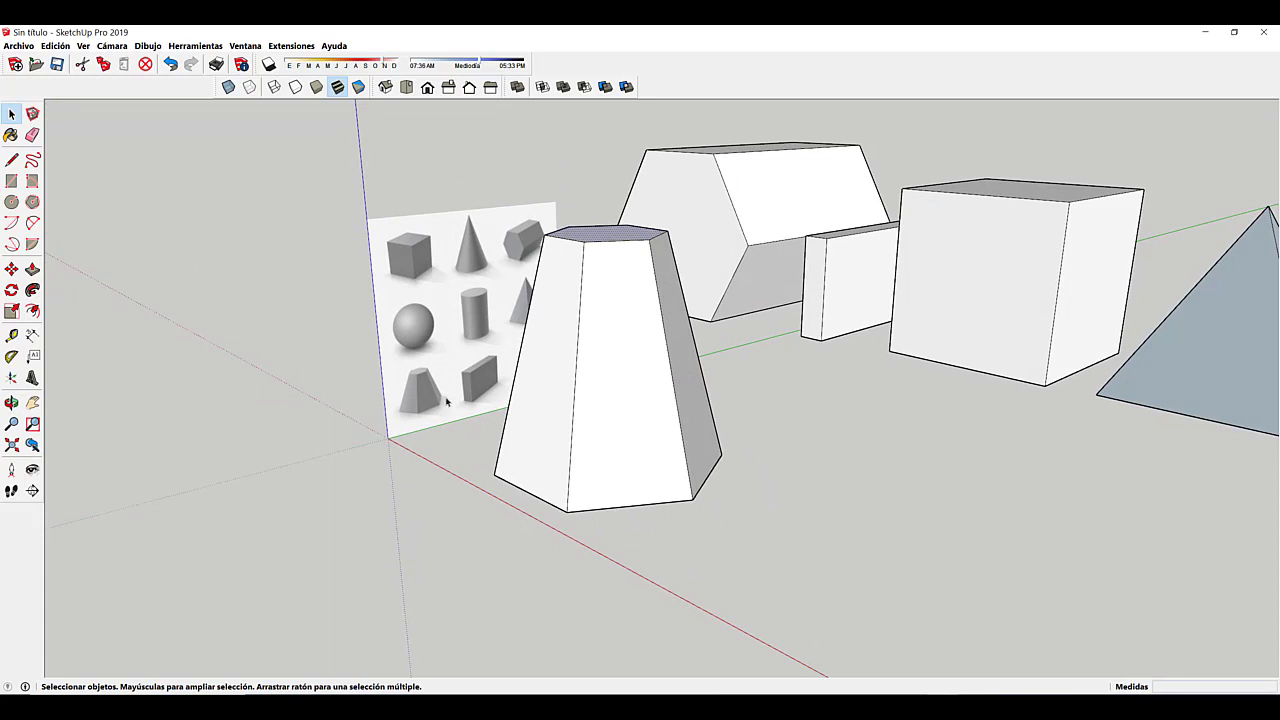
pyautogui.tripleClick(641, 494)
pyautogui.press('m')
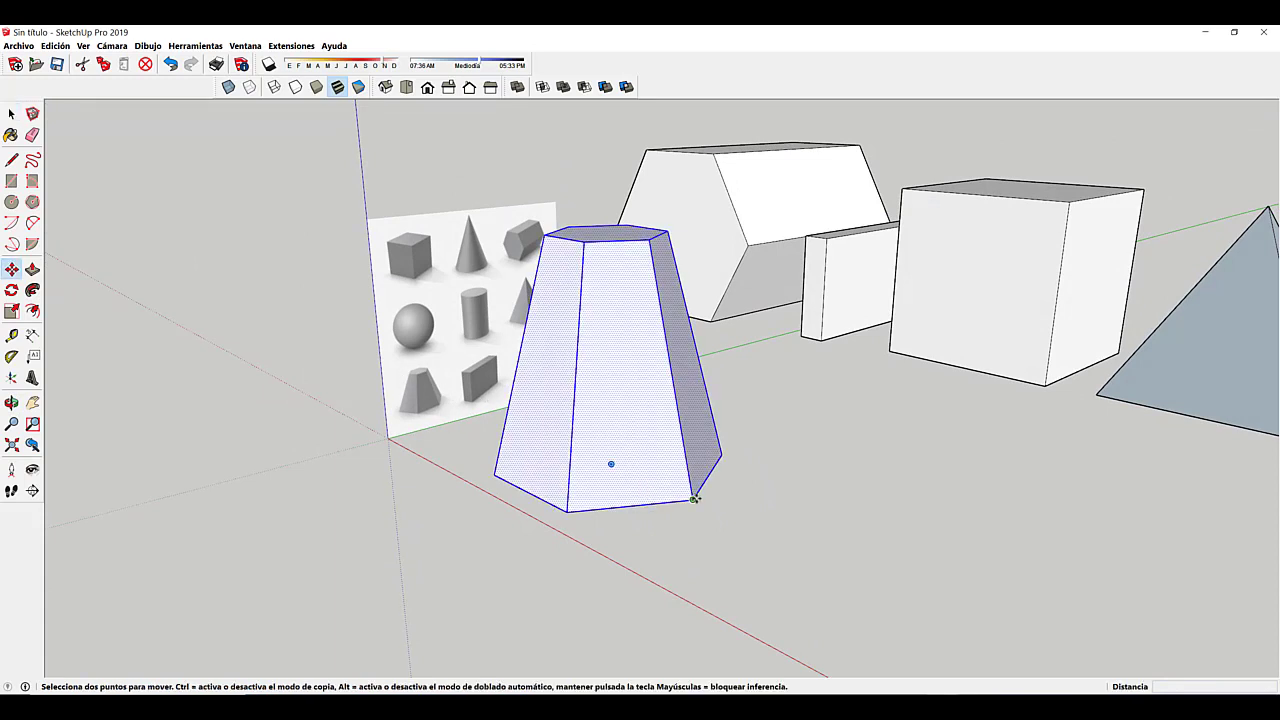
pyautogui.click(694, 498)
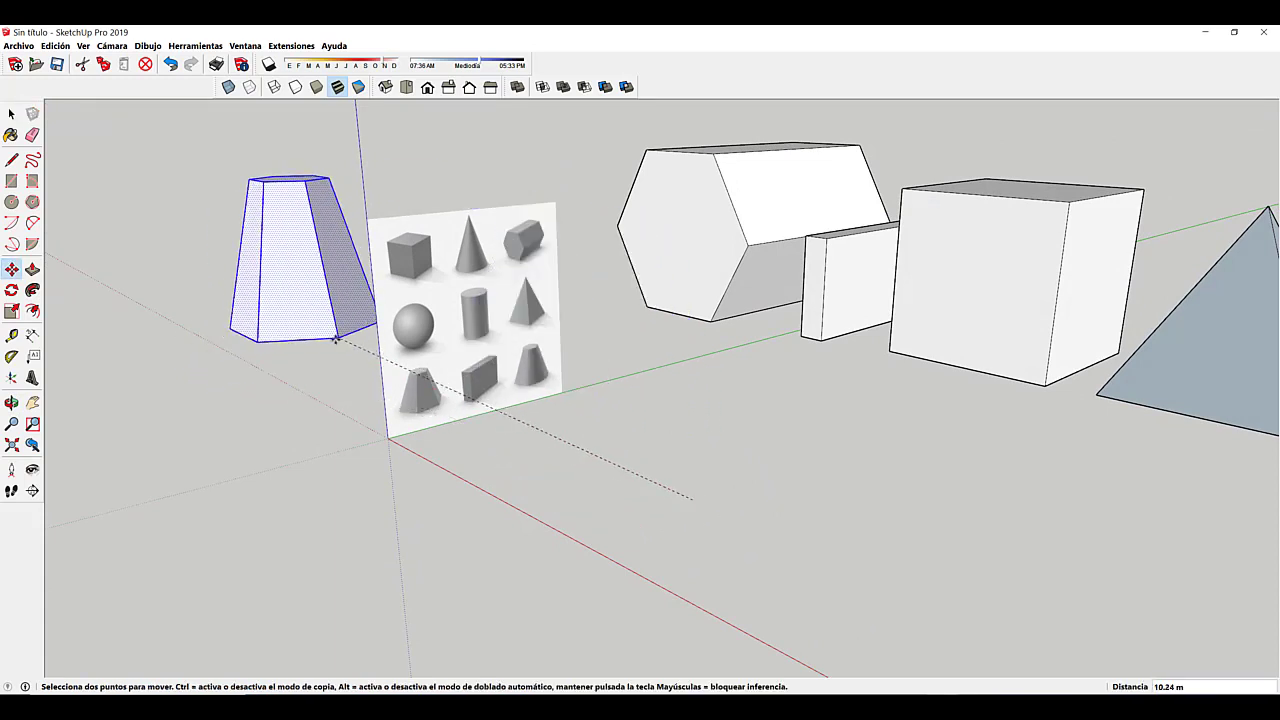
pyautogui.click(328, 343)
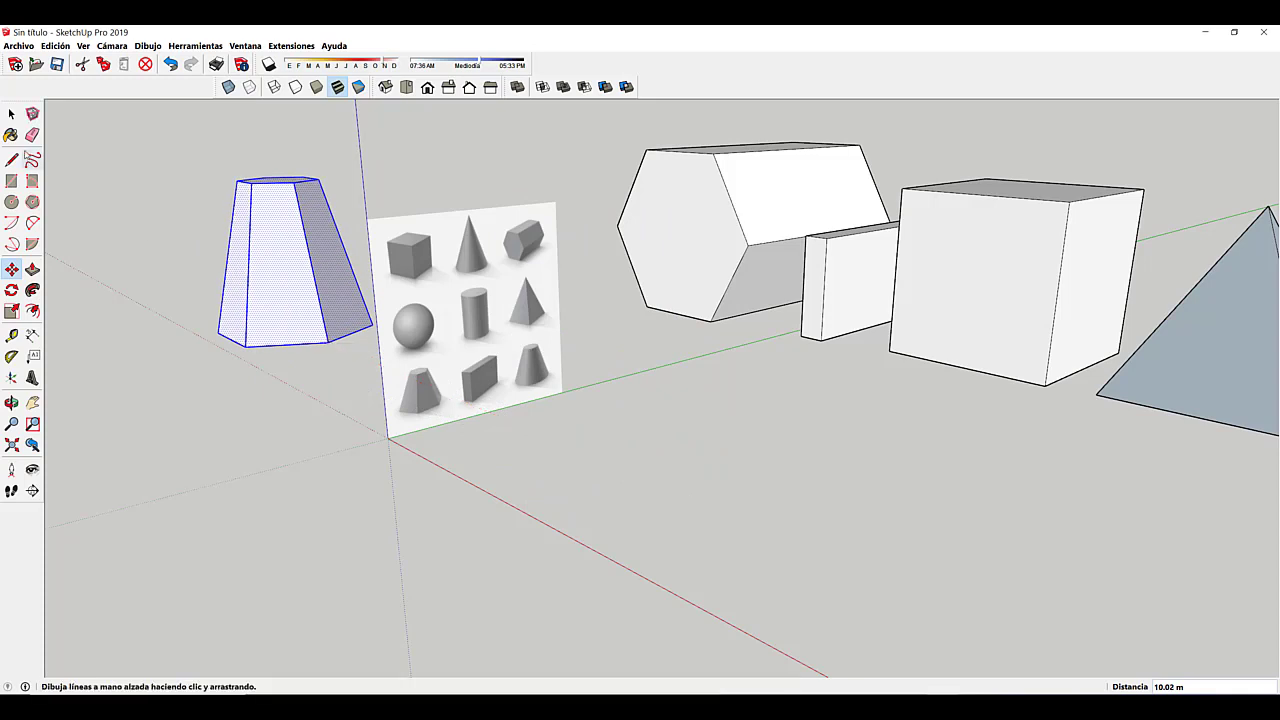
pyautogui.click(12, 115)
# Step: Draw a circle with a 1.5 m radius on the ground in front of the reference image
pyautogui.moveTo(405, 325); pyautogui.dragTo(570, 508, button='middle')
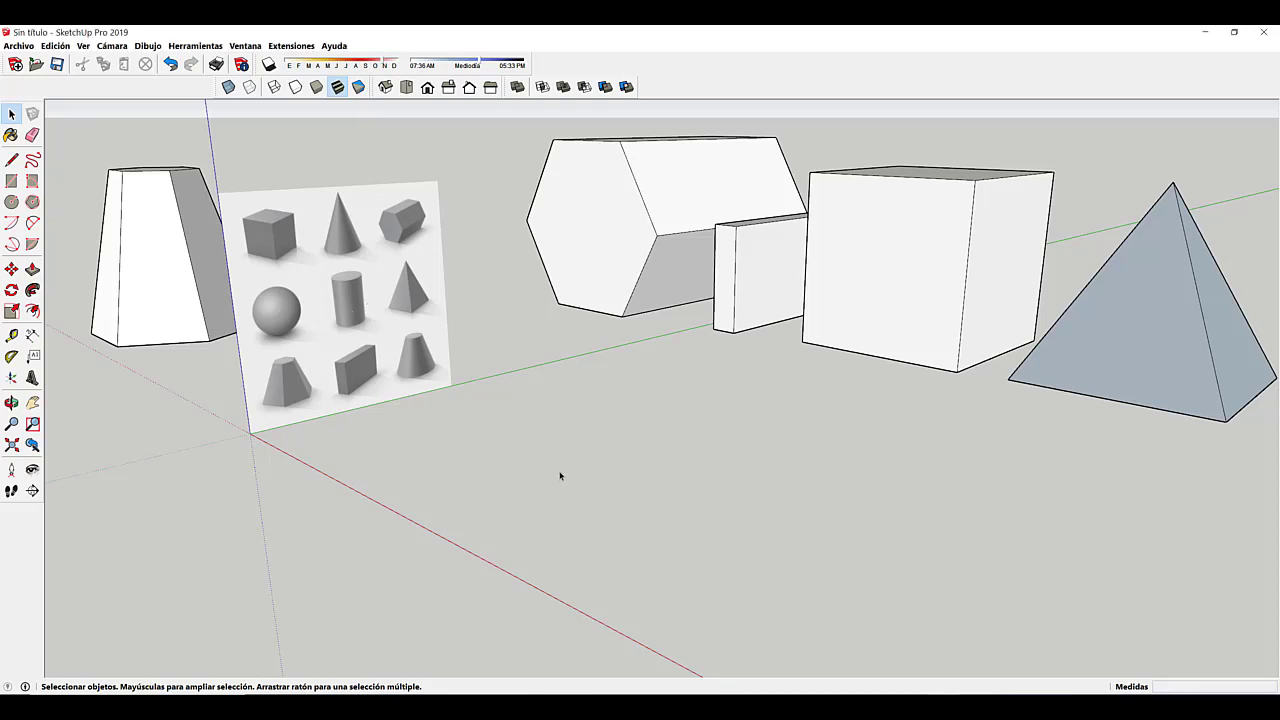
pyautogui.press('c')
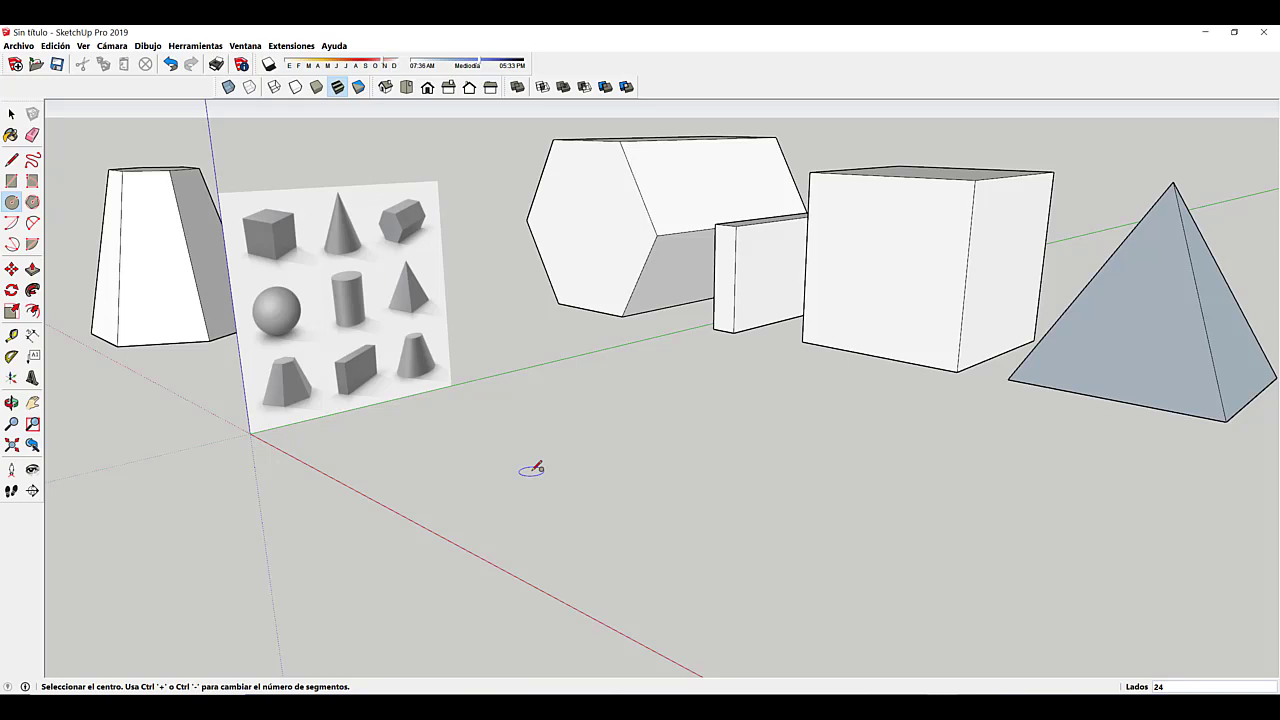
pyautogui.click(533, 468)
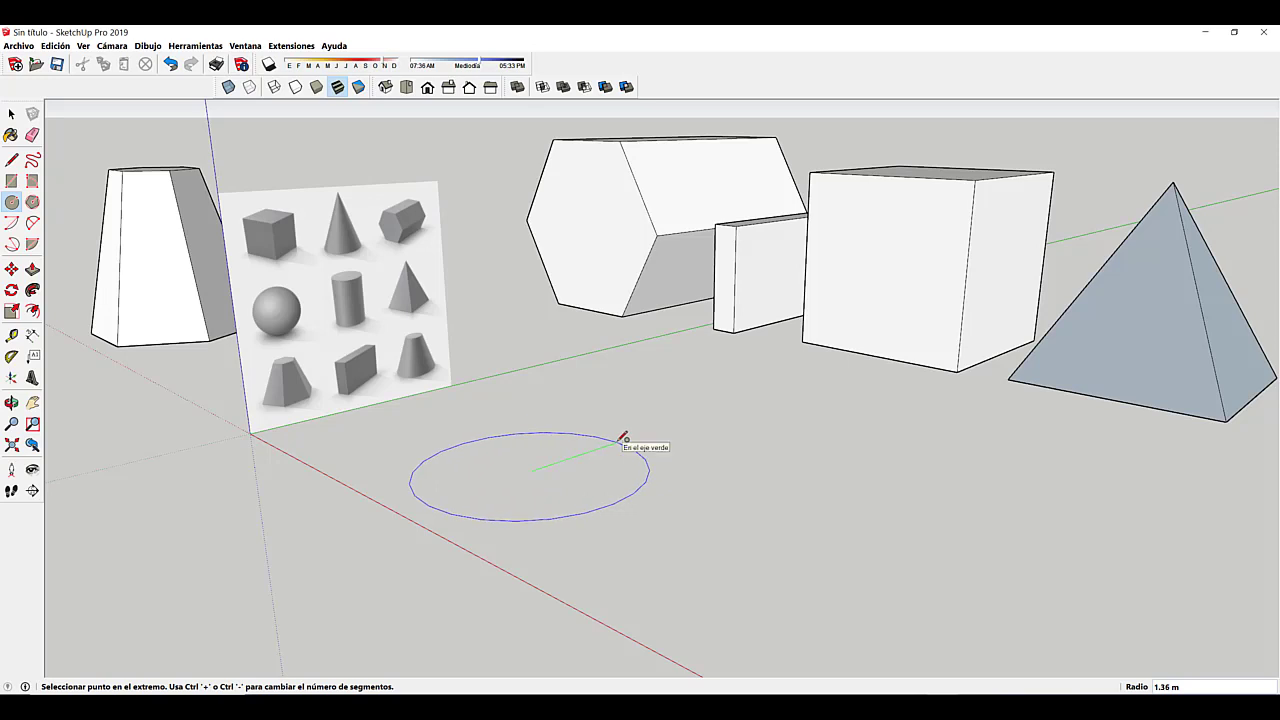
pyautogui.write('1.5')
pyautogui.press('Return')
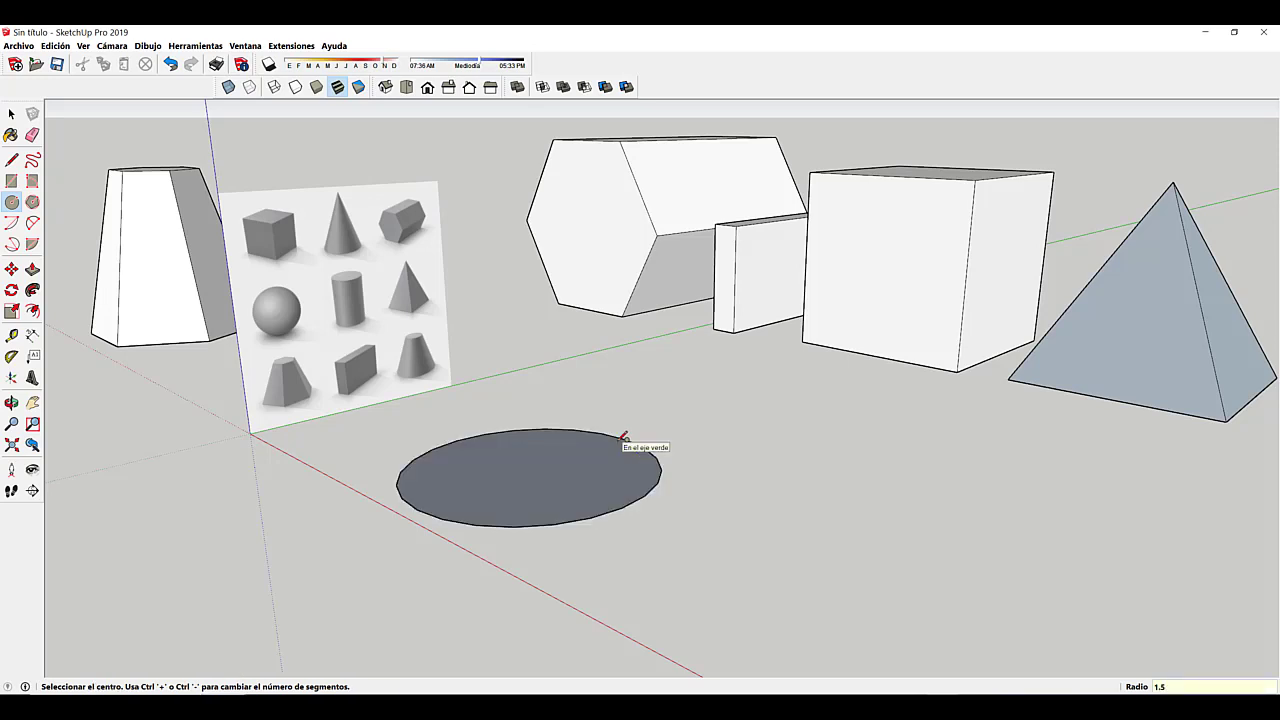
# Step: Extrude the ground circle 3 m upward into a cylinder, matching the height of the cube
pyautogui.moveTo(608, 457); pyautogui.dragTo(589, 483, button='middle')
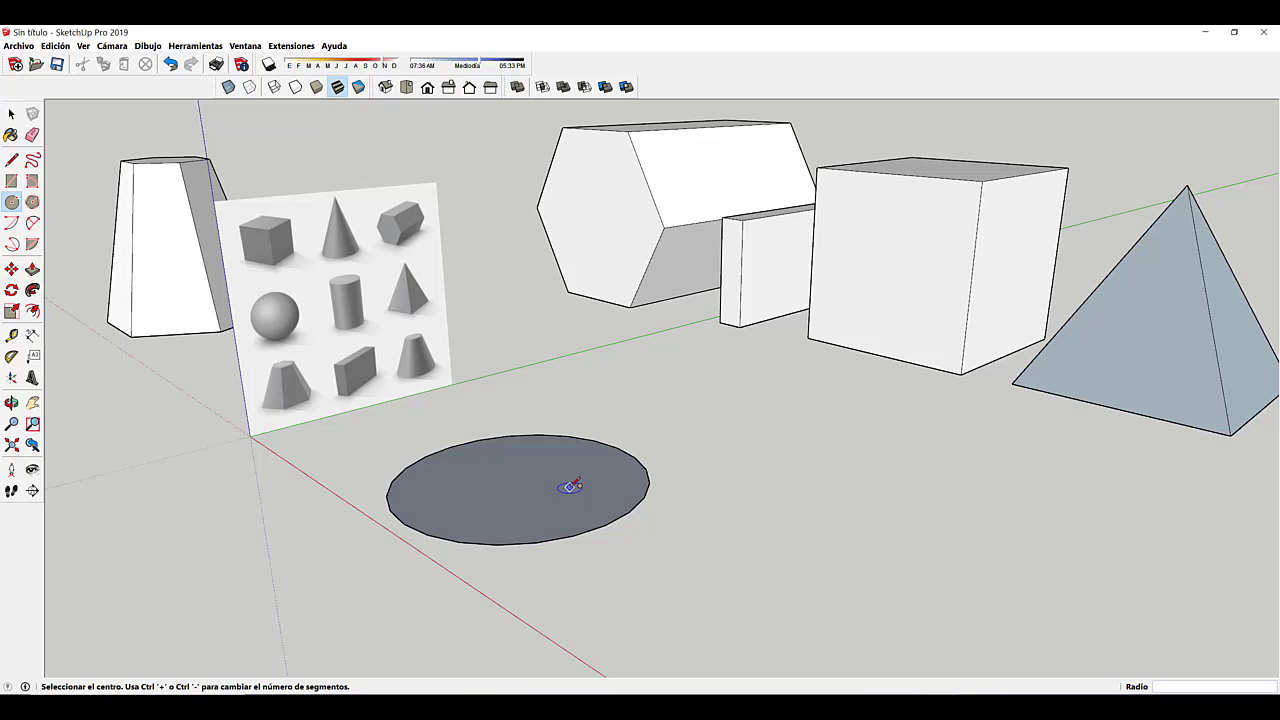
pyautogui.press('p')
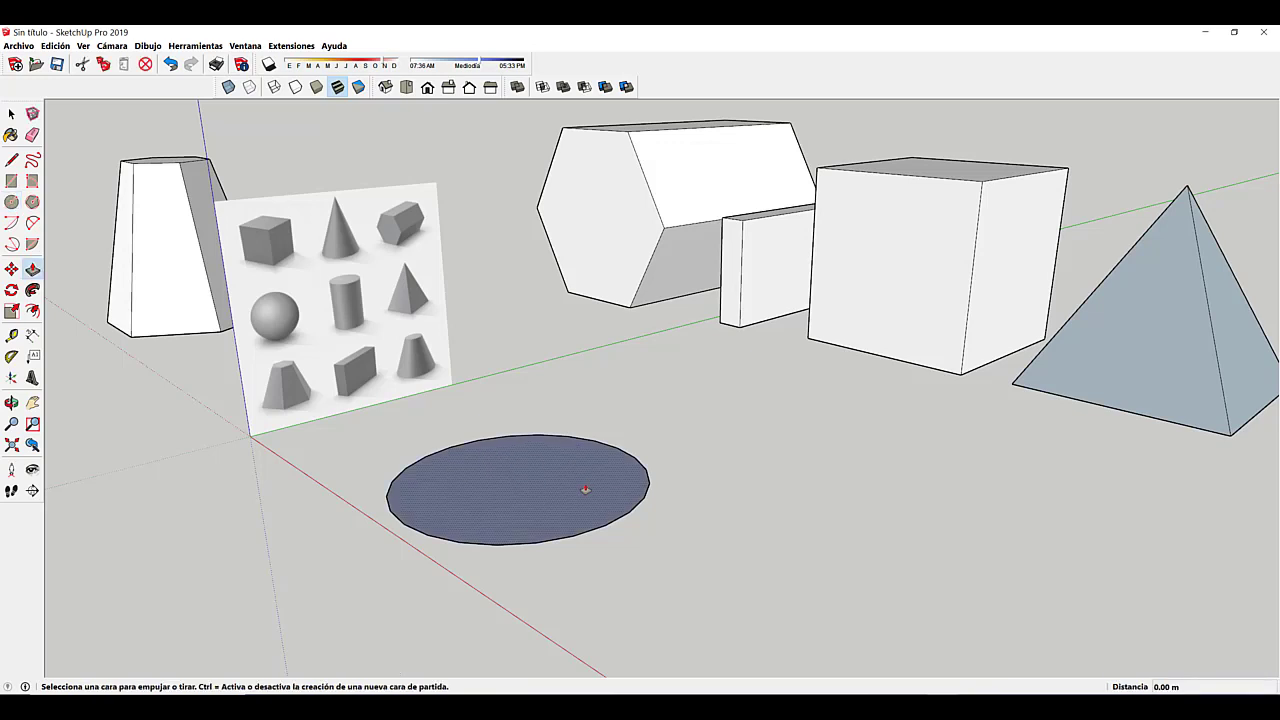
pyautogui.click(597, 490)
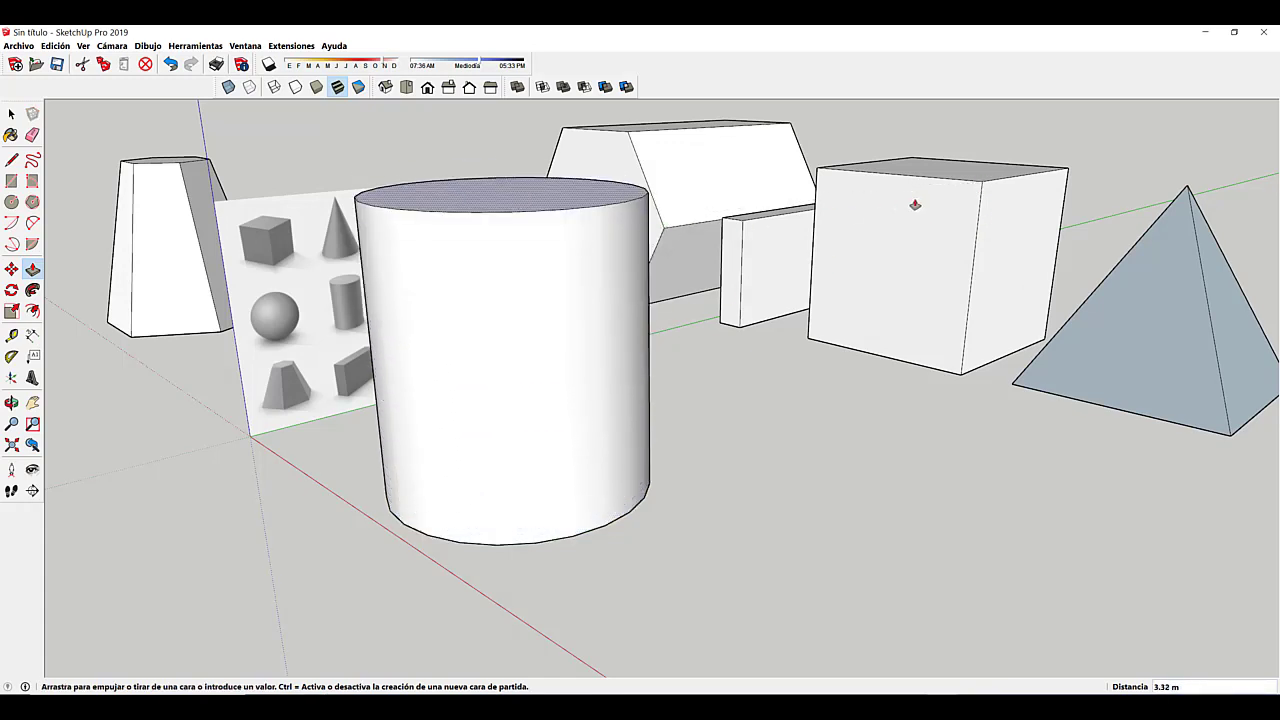
pyautogui.click(982, 184)
pyautogui.click(537, 222)
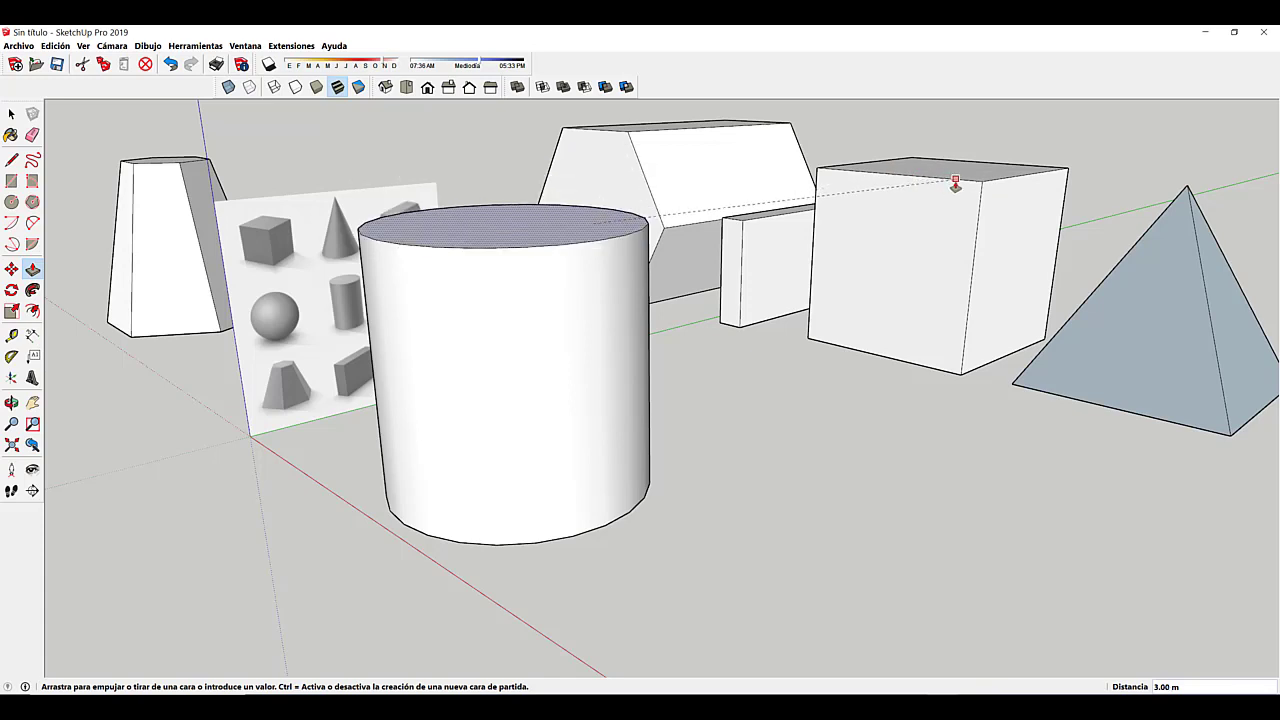
pyautogui.click(955, 185)
pyautogui.moveTo(920, 251); pyautogui.dragTo(802, 540, button='middle')
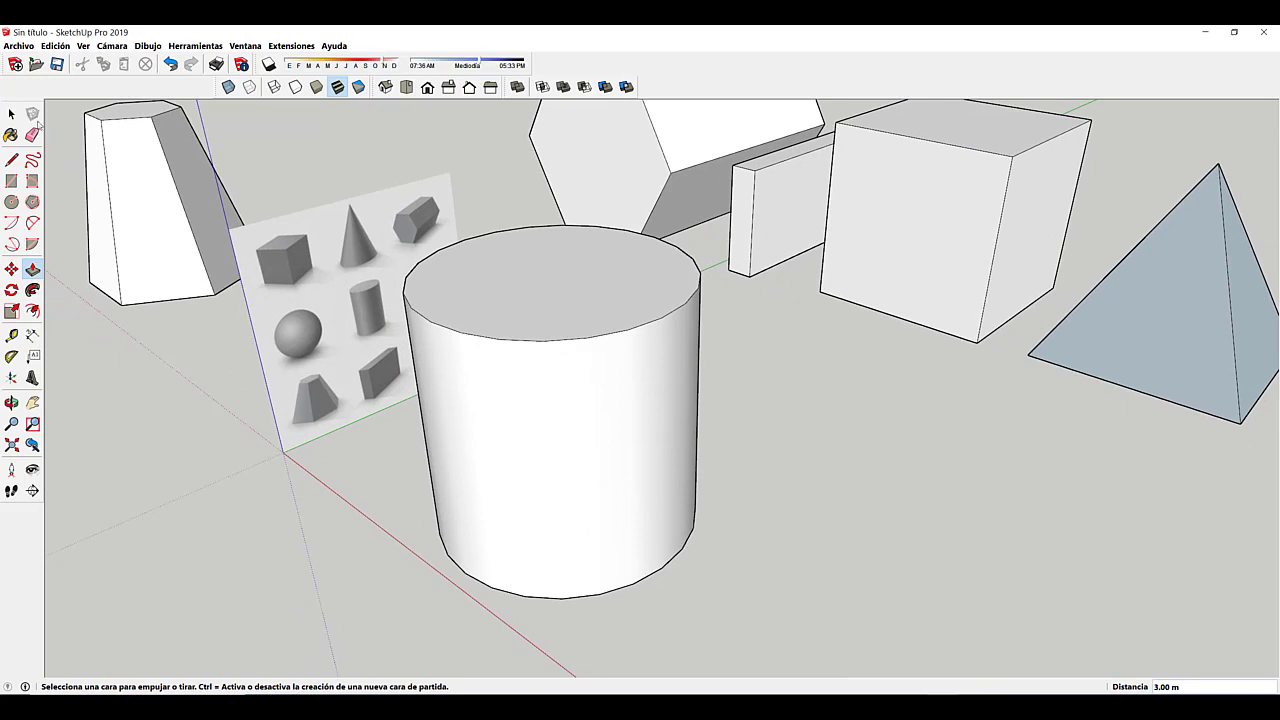
pyautogui.click(11, 113)
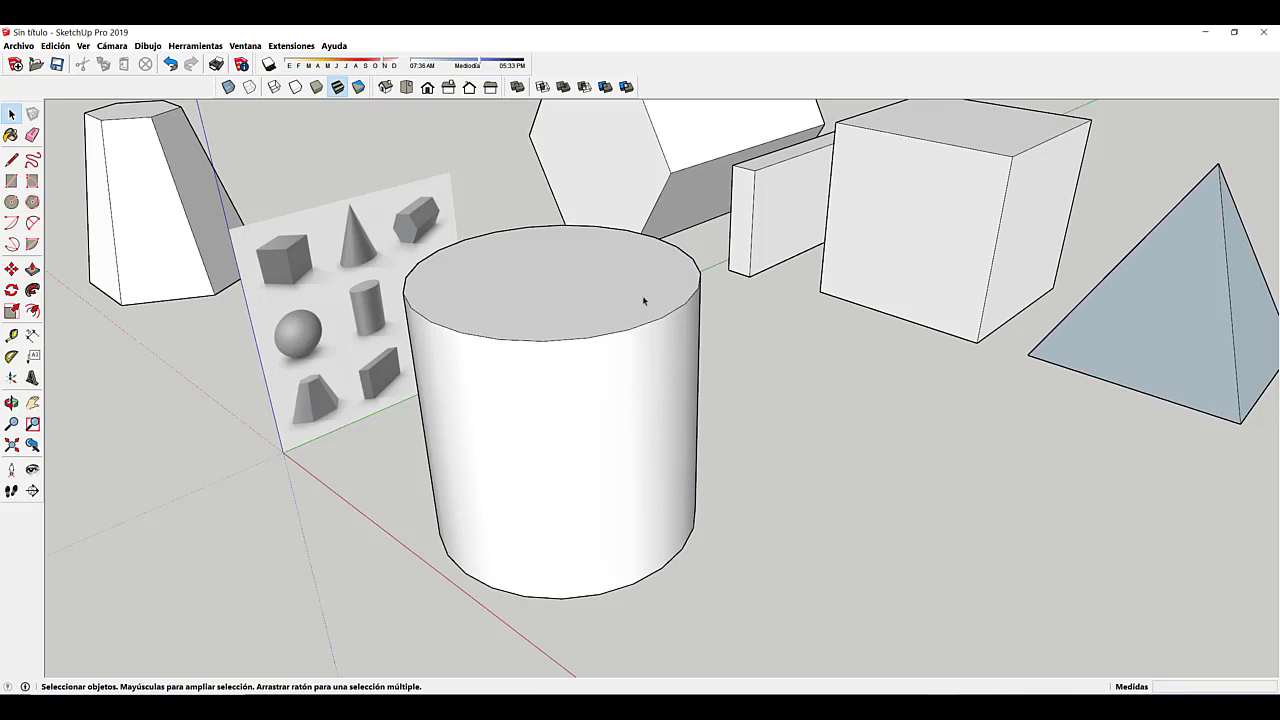
# Step: Examine the straight segments that form the rim of the cylinder's top face, up close and from several angles
pyautogui.scroll(6, 600, 320)
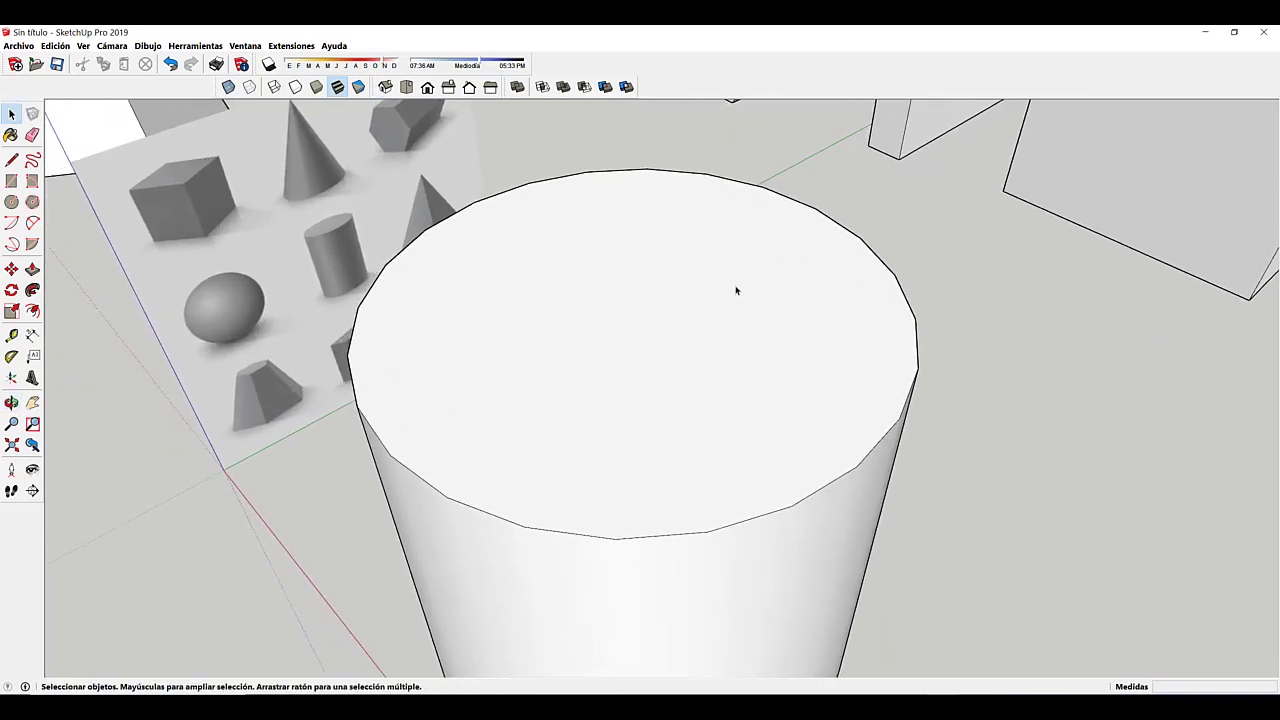
pyautogui.scroll(1, 745, 250)
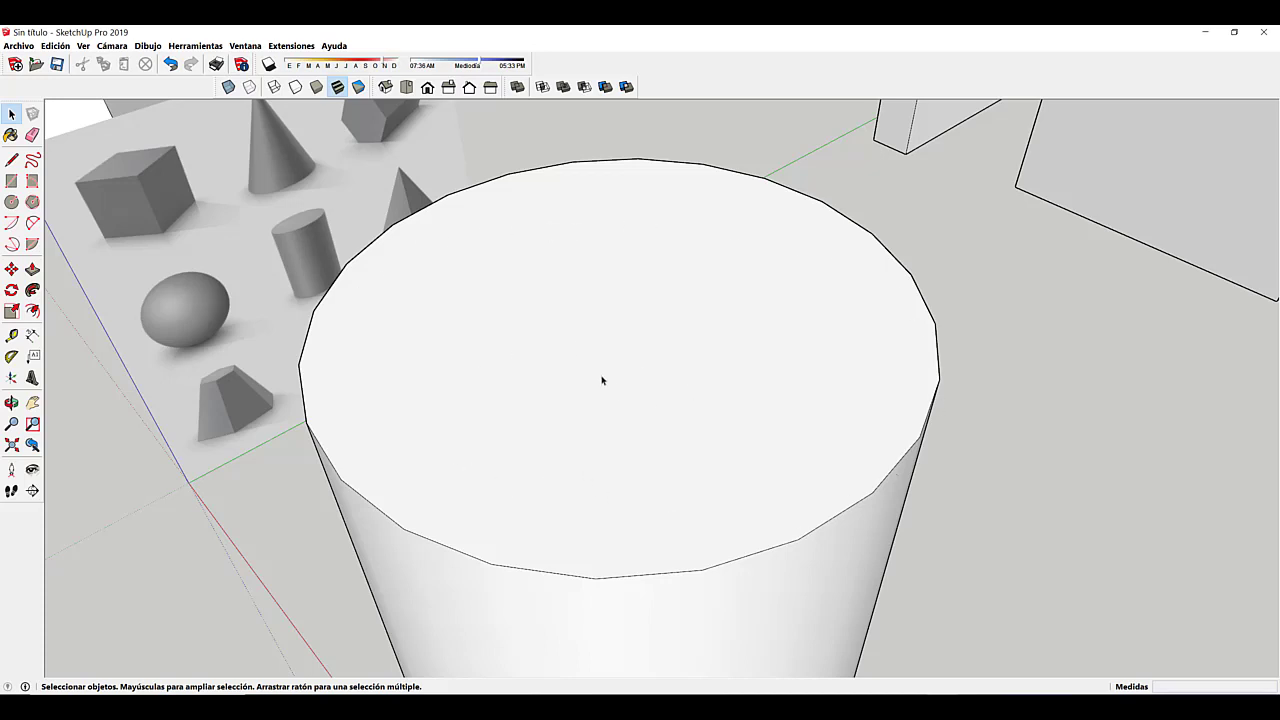
pyautogui.scroll(-8, 611, 383)
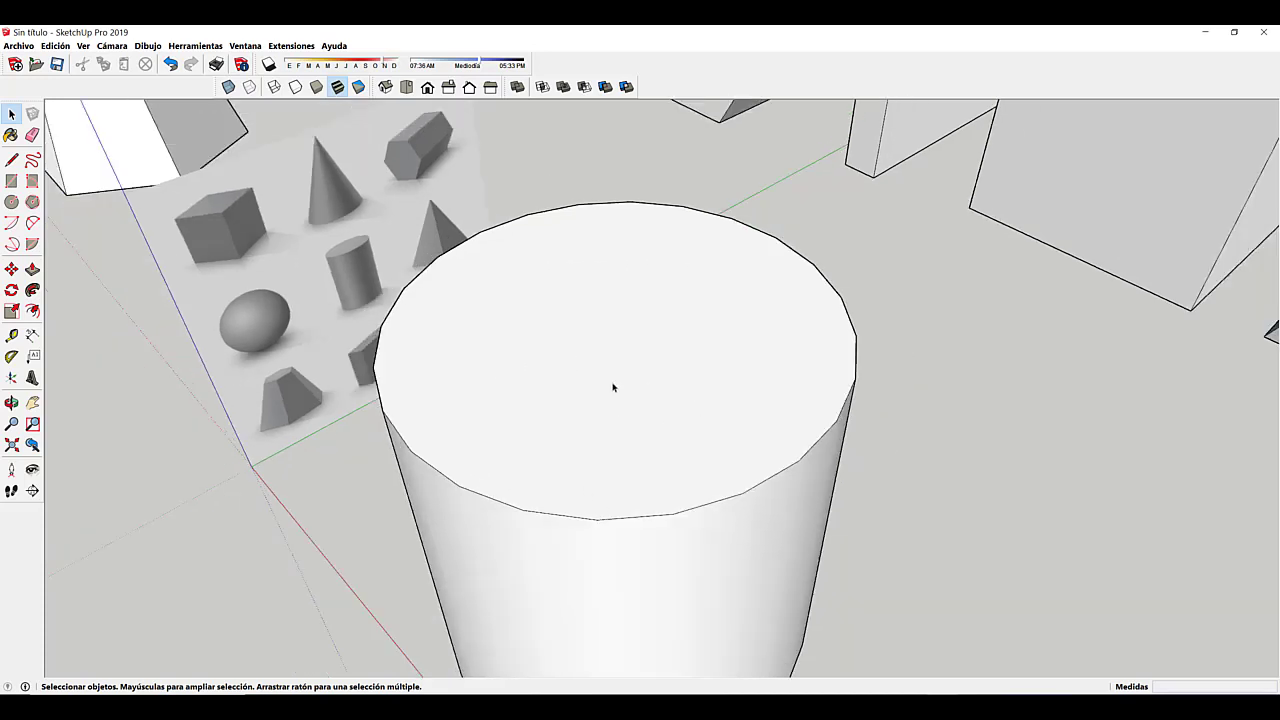
pyautogui.moveTo(657, 451); pyautogui.dragTo(683, 466, button='middle')
pyautogui.scroll(3, 674, 245)
pyautogui.scroll(-1, 674, 245)
pyautogui.scroll(-5, 687, 288)
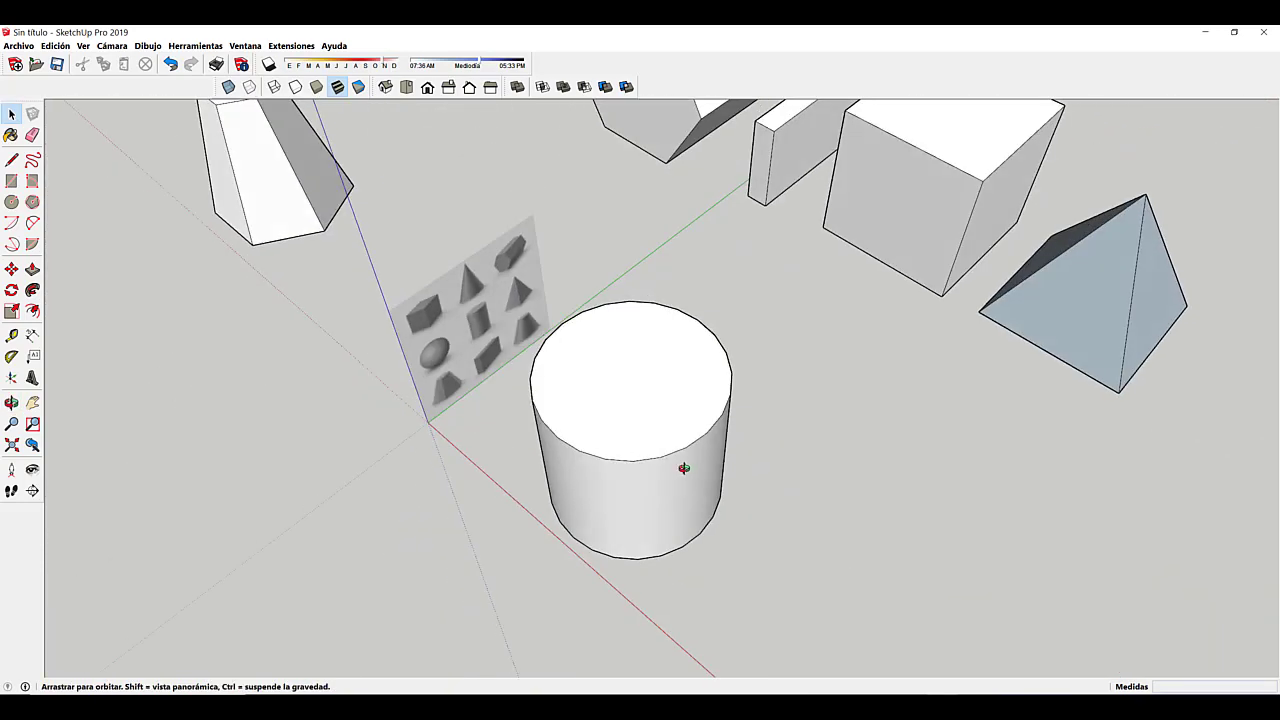
pyautogui.scroll(5, 663, 391)
pyautogui.moveTo(663, 364); pyautogui.dragTo(680, 350, button='middle')
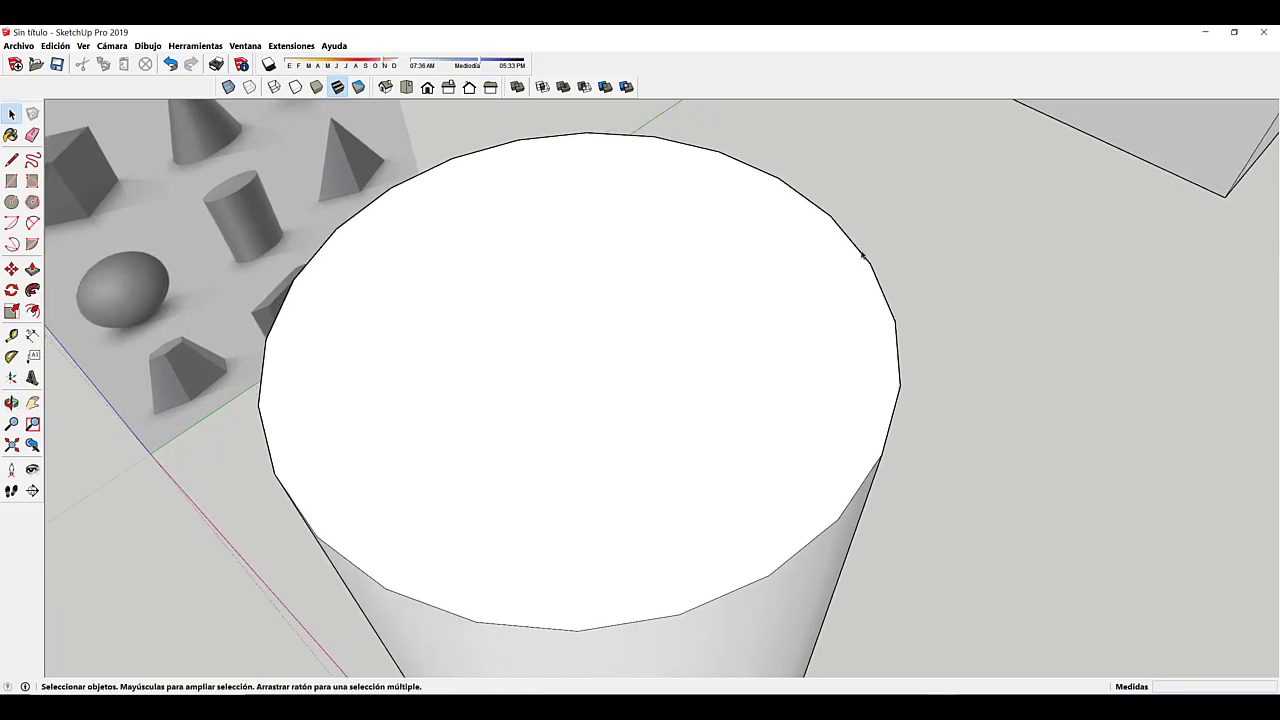
pyautogui.scroll(-3, 745, 480)
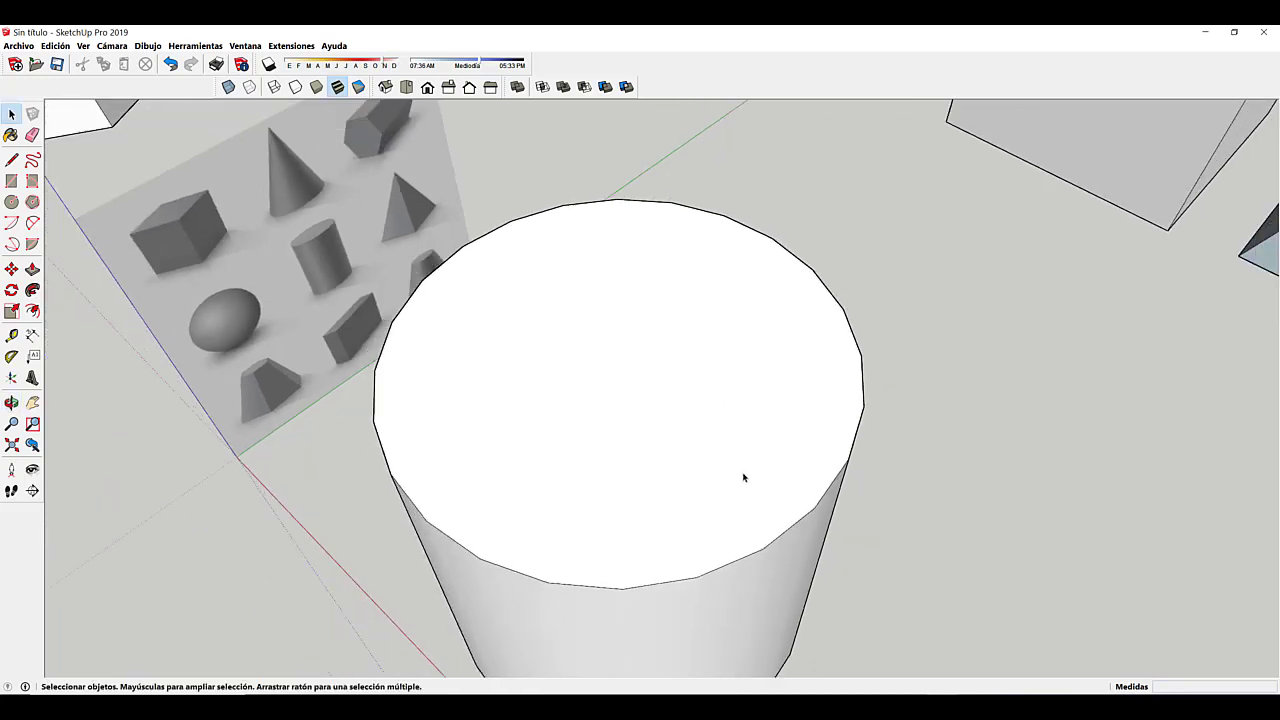
pyautogui.moveTo(743, 477); pyautogui.dragTo(655, 326, button='middle')
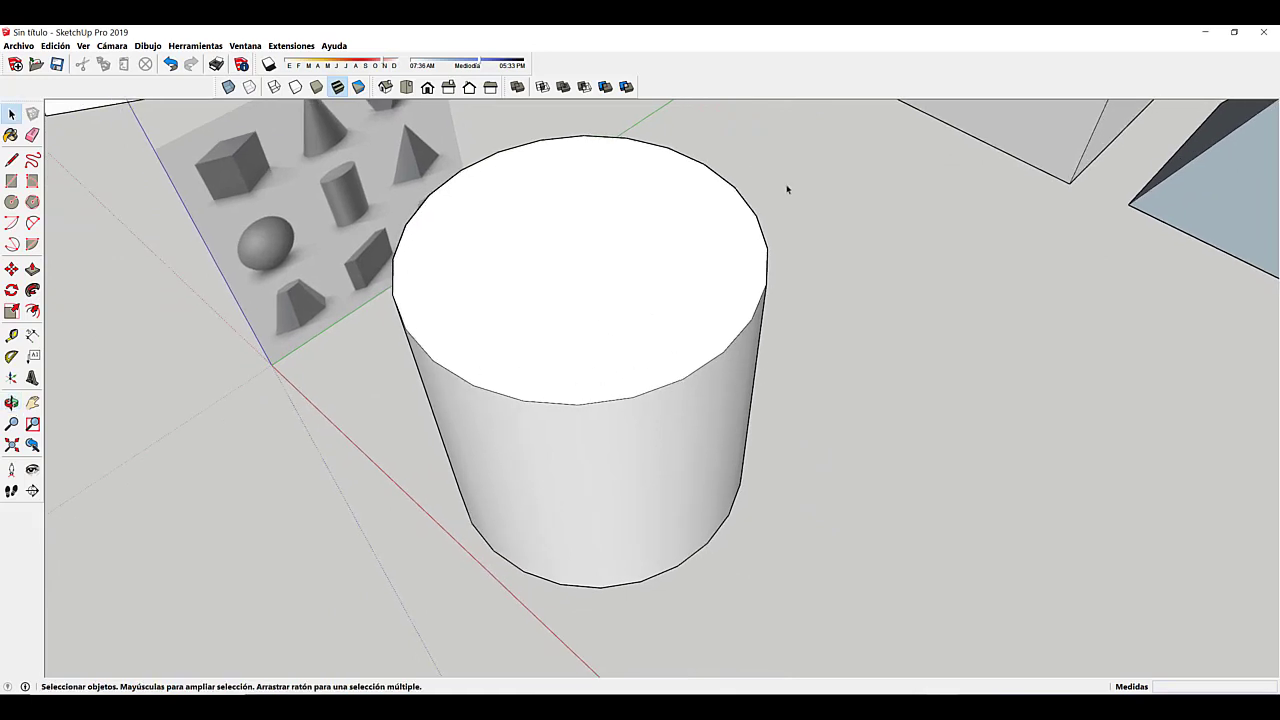
pyautogui.moveTo(531, 337); pyautogui.dragTo(443, 214, button='middle')
pyautogui.scroll(-2, 628, 250)
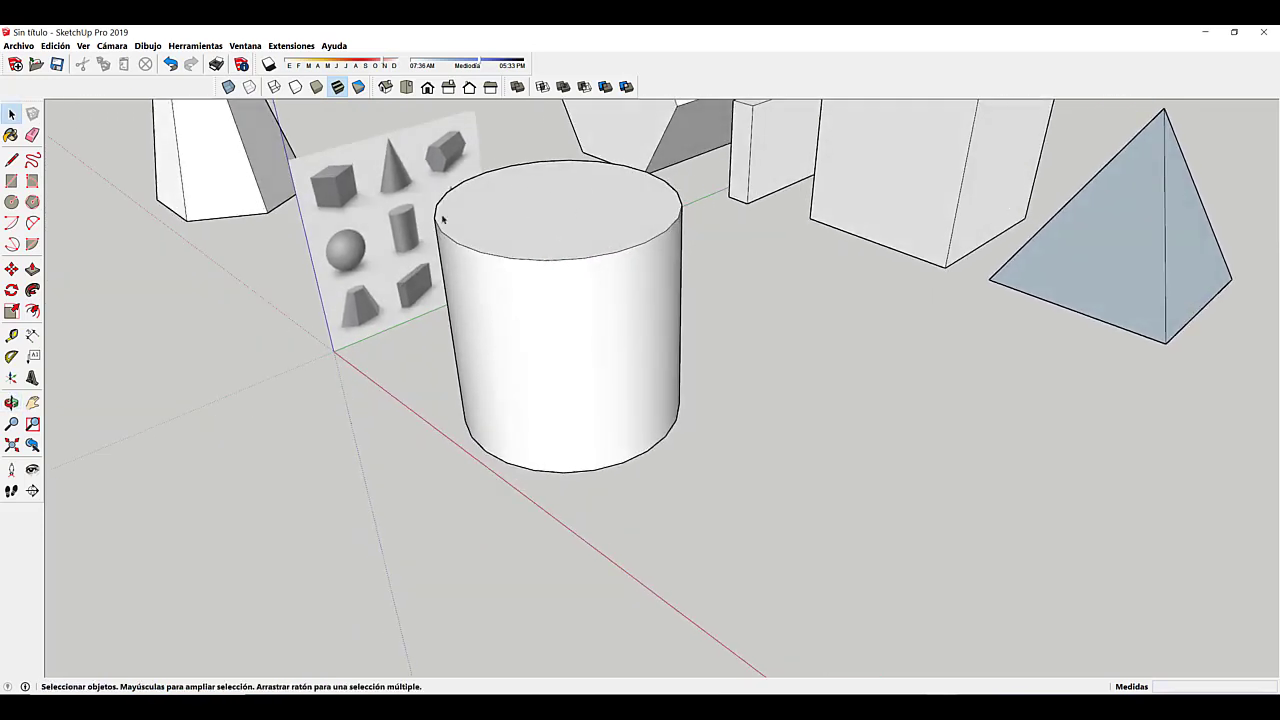
# Step: Move the whole cylinder away from the reference image to the far side of the square pyramid
pyautogui.moveTo(586, 240); pyautogui.dragTo(640, 251, button='middle')
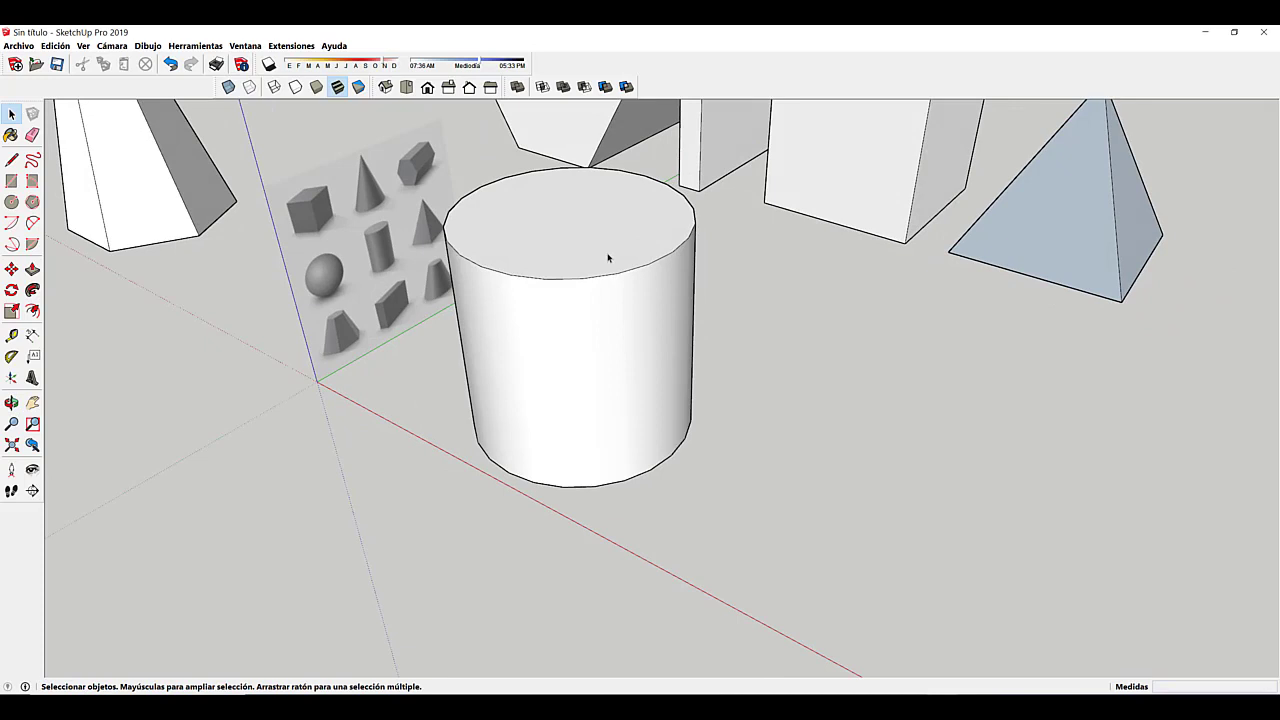
pyautogui.click(605, 257)
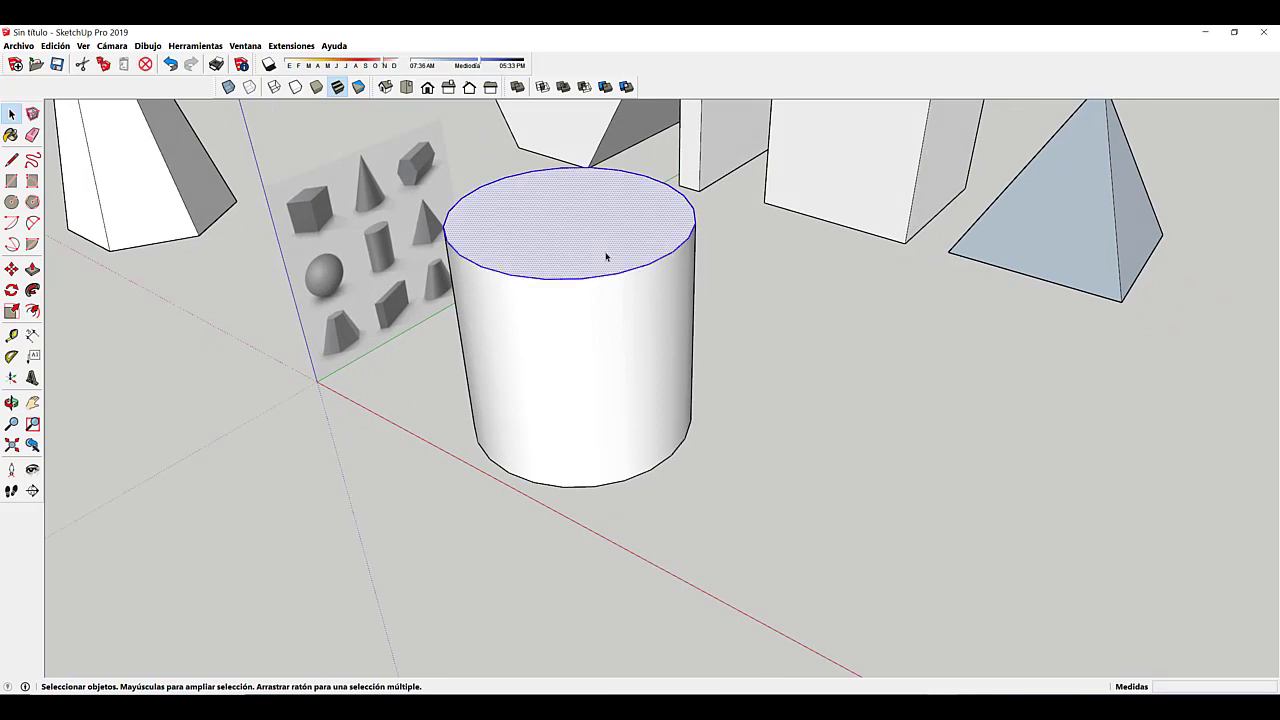
pyautogui.tripleClick(605, 257)
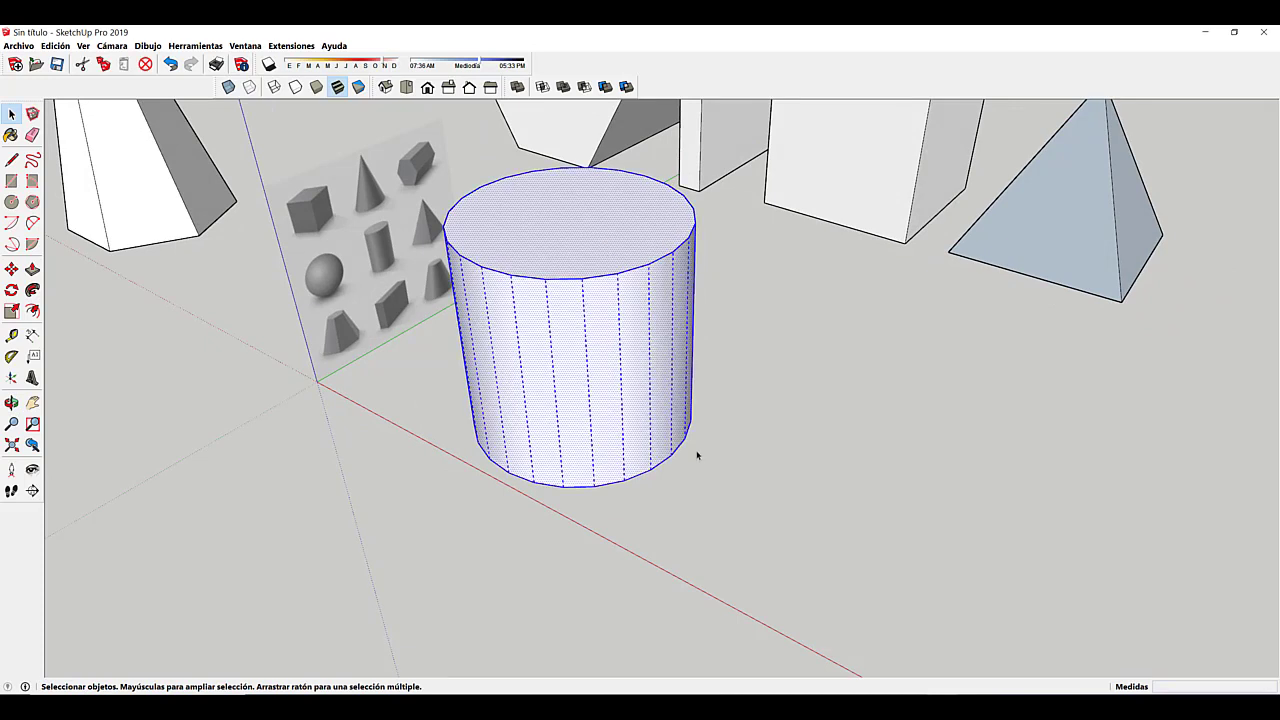
pyautogui.press('m')
pyautogui.click(670, 455)
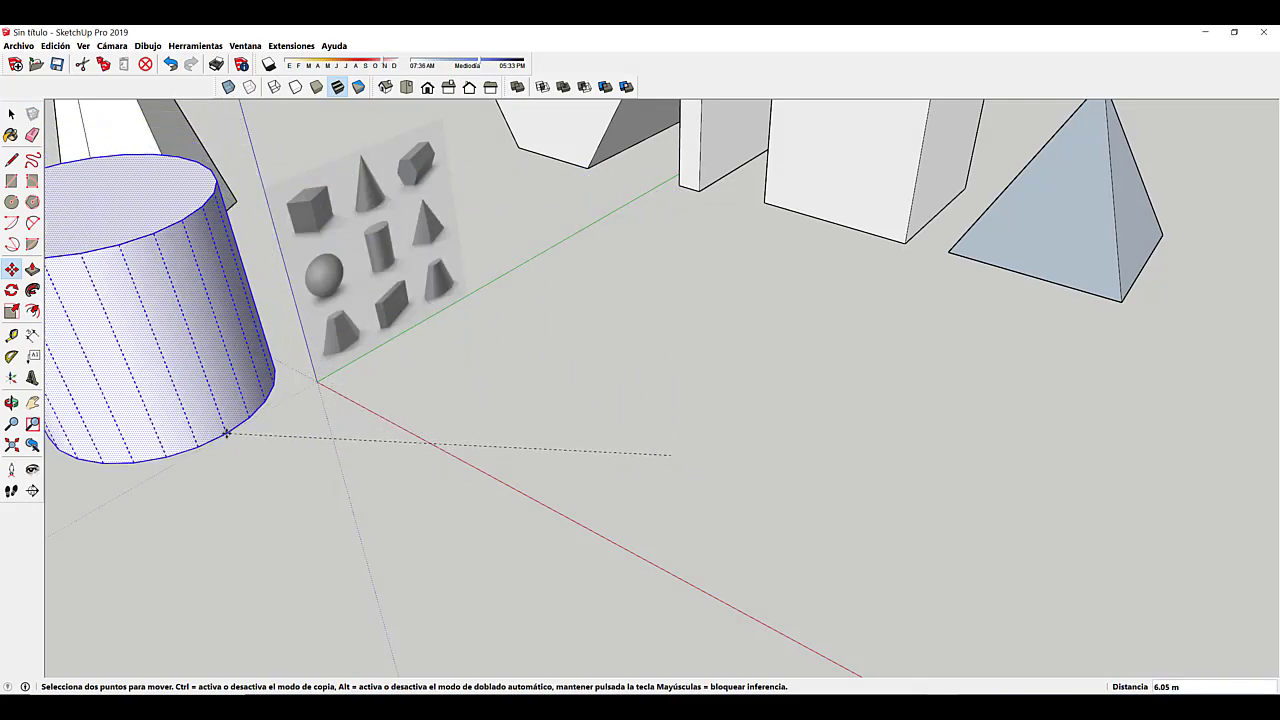
pyautogui.moveTo(914, 271); pyautogui.dragTo(70, 147, button='middle')
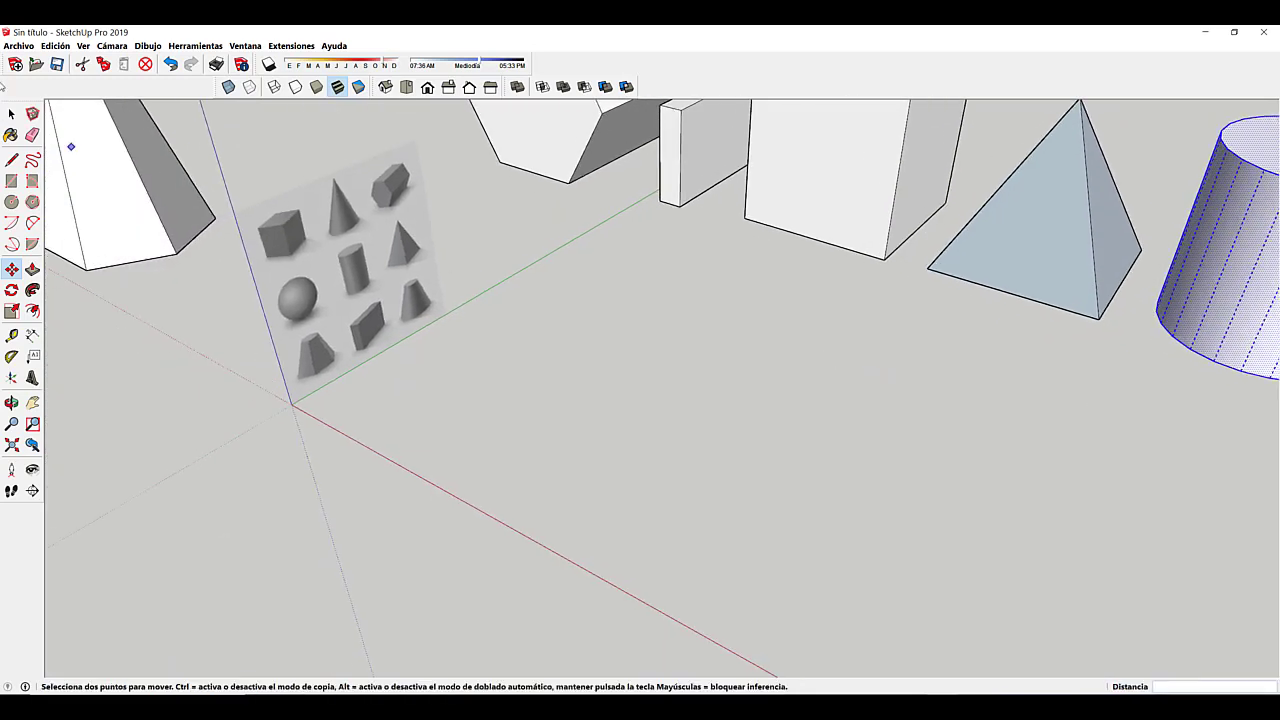
pyautogui.click(11, 114)
pyautogui.scroll(4, 414, 268)
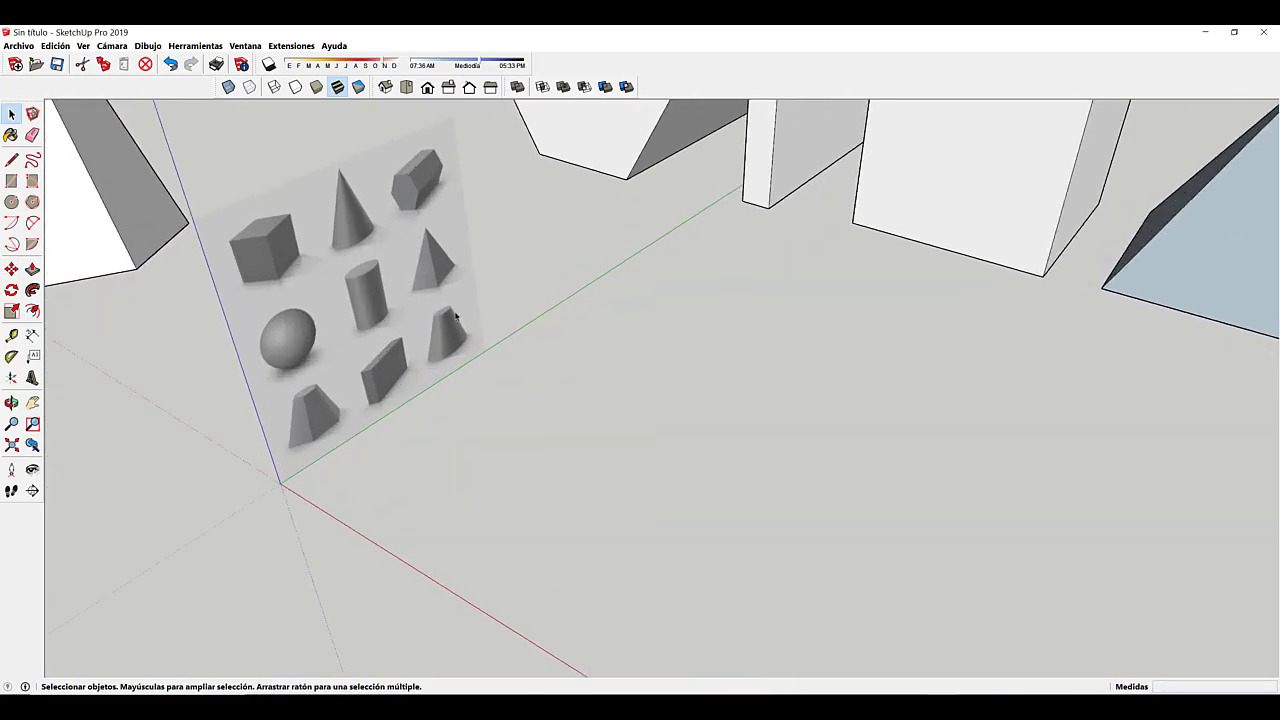
# Step: Draw another circle with a 1.5 m radius on the empty ground in front of the reference image
pyautogui.keyDown('shift'); pyautogui.moveTo(541, 438); pyautogui.dragTo(517, 349, button='middle'); pyautogui.keyUp('shift')
pyautogui.scroll(-3, 545, 372)
pyautogui.press('c')
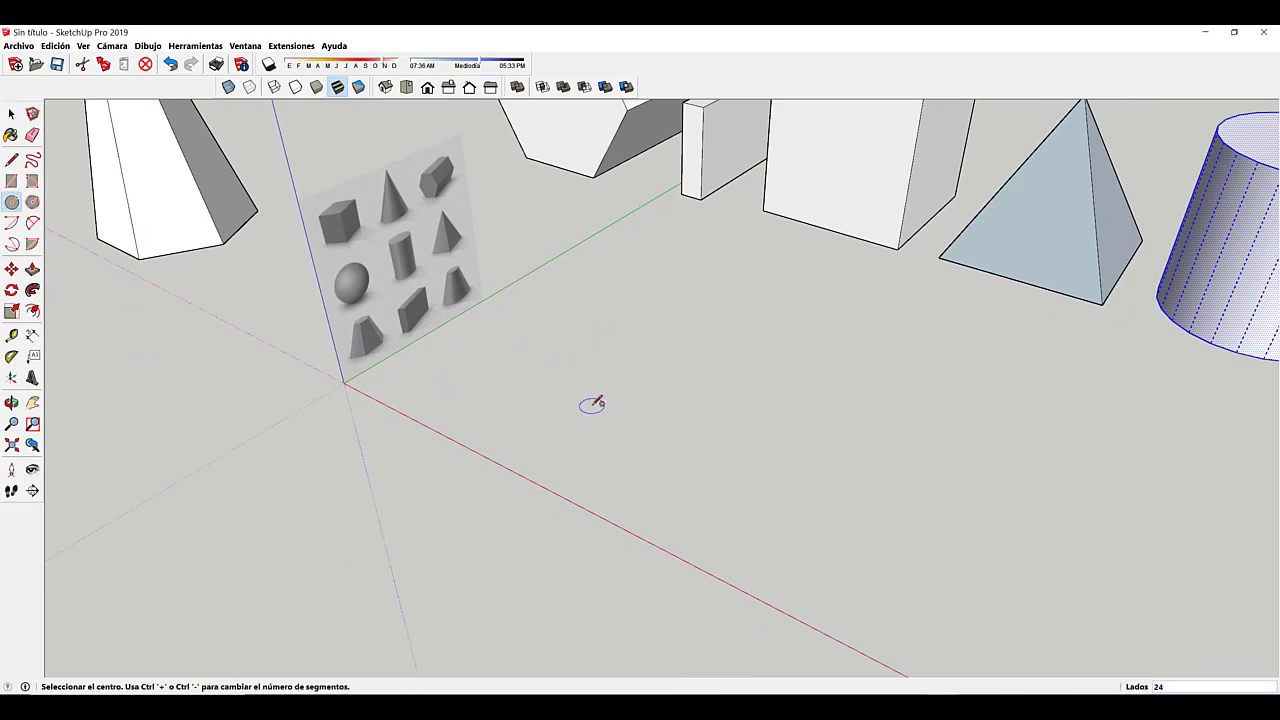
pyautogui.click(594, 405)
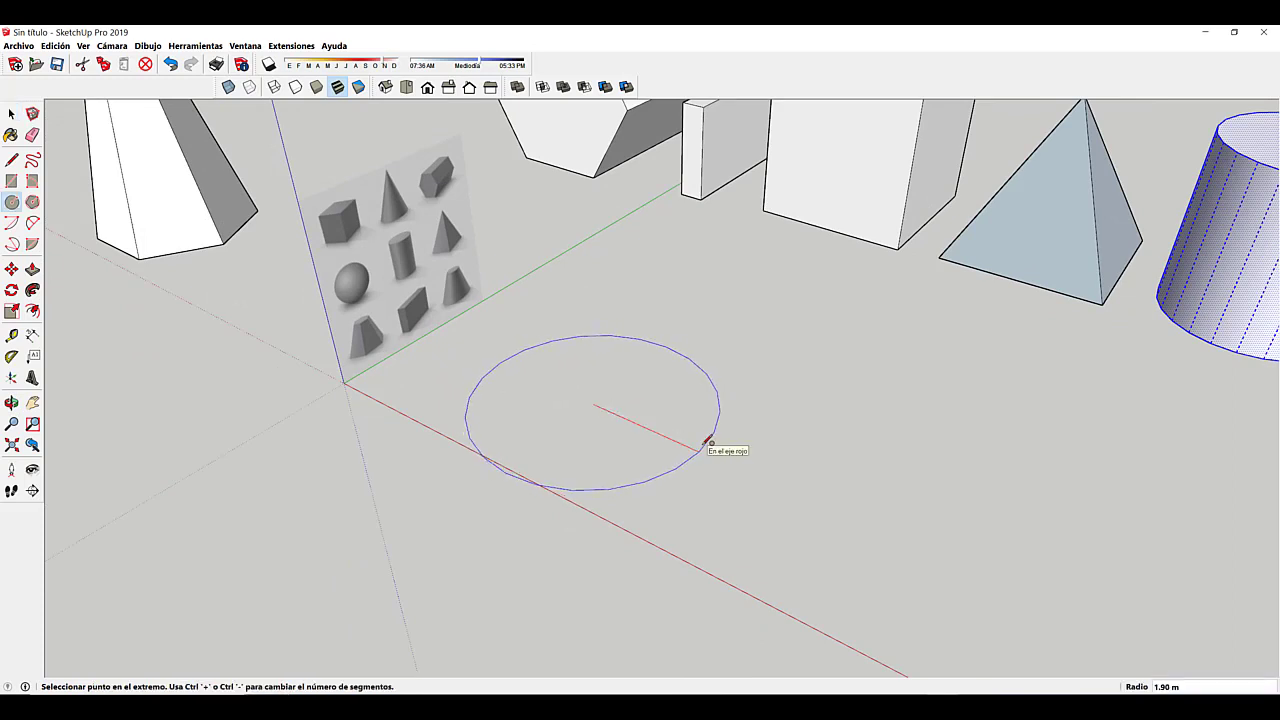
pyautogui.write('1.5')
pyautogui.press('Return')
# Step: Extrude the new ground circle 3 m upward, matching its height to the top edge of the cube
pyautogui.press('p')
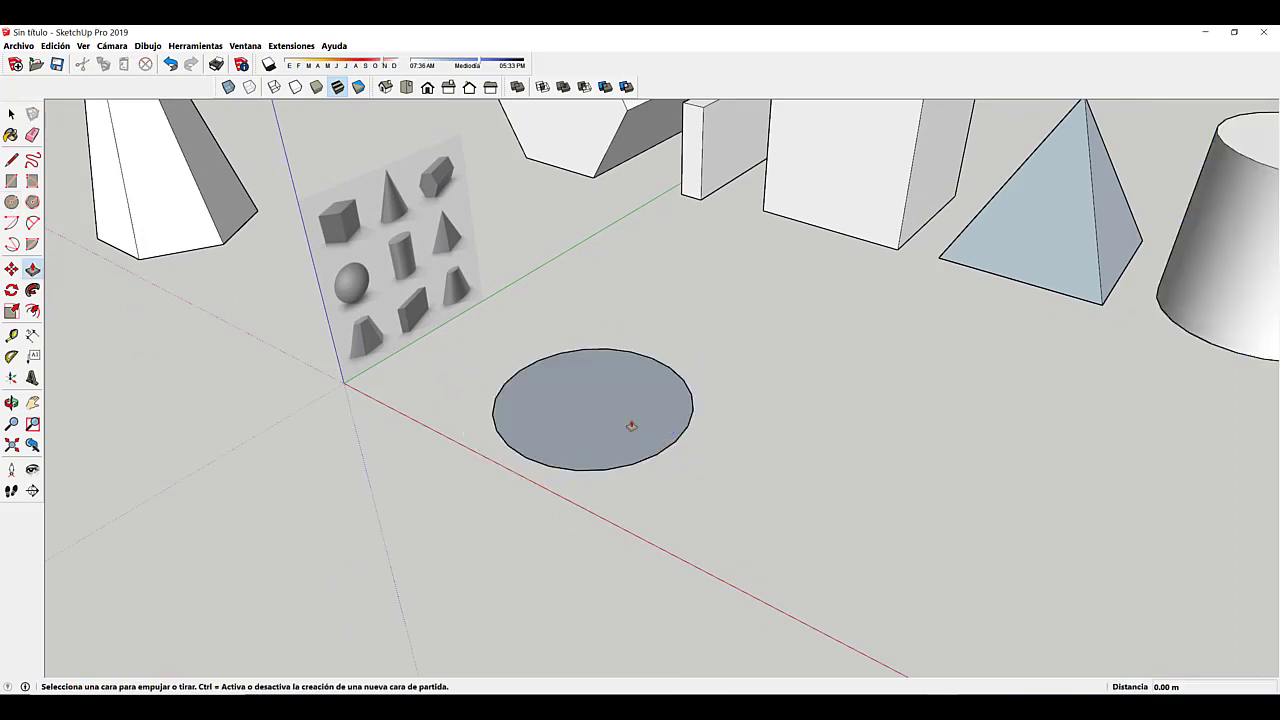
pyautogui.click(628, 423)
pyautogui.scroll(3, 700, 320)
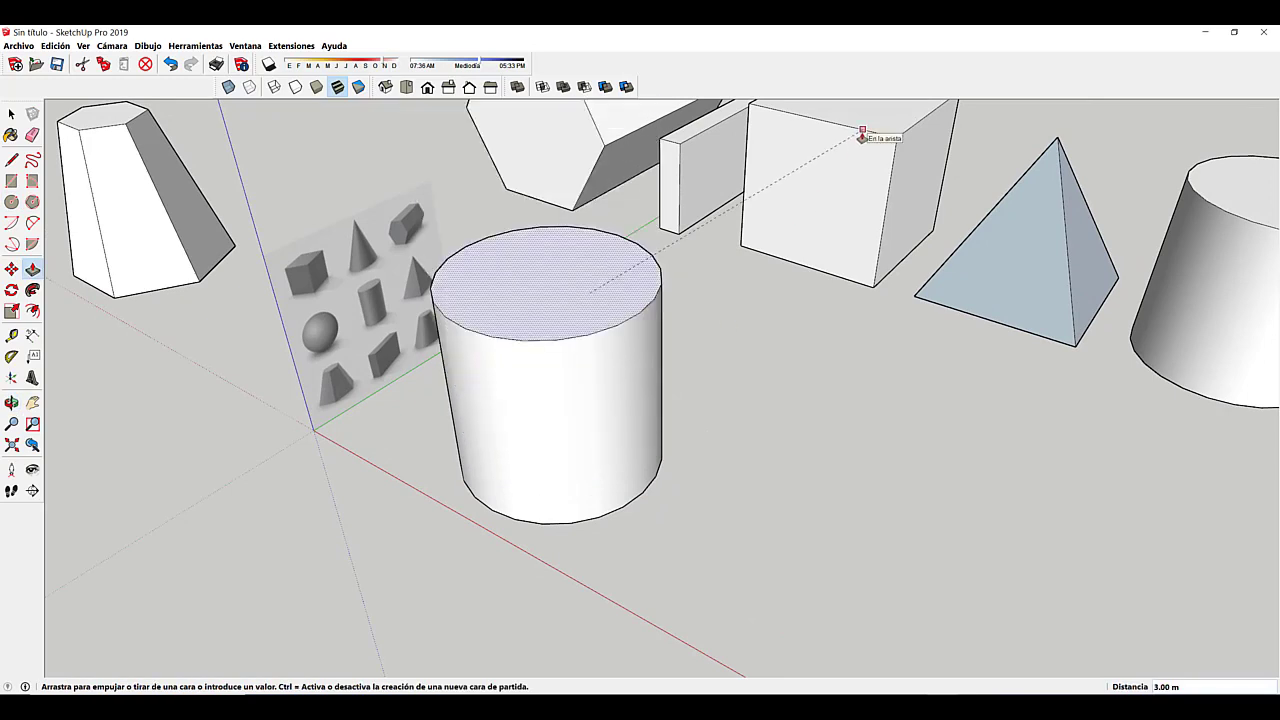
pyautogui.click(862, 135)
pyautogui.press('space')
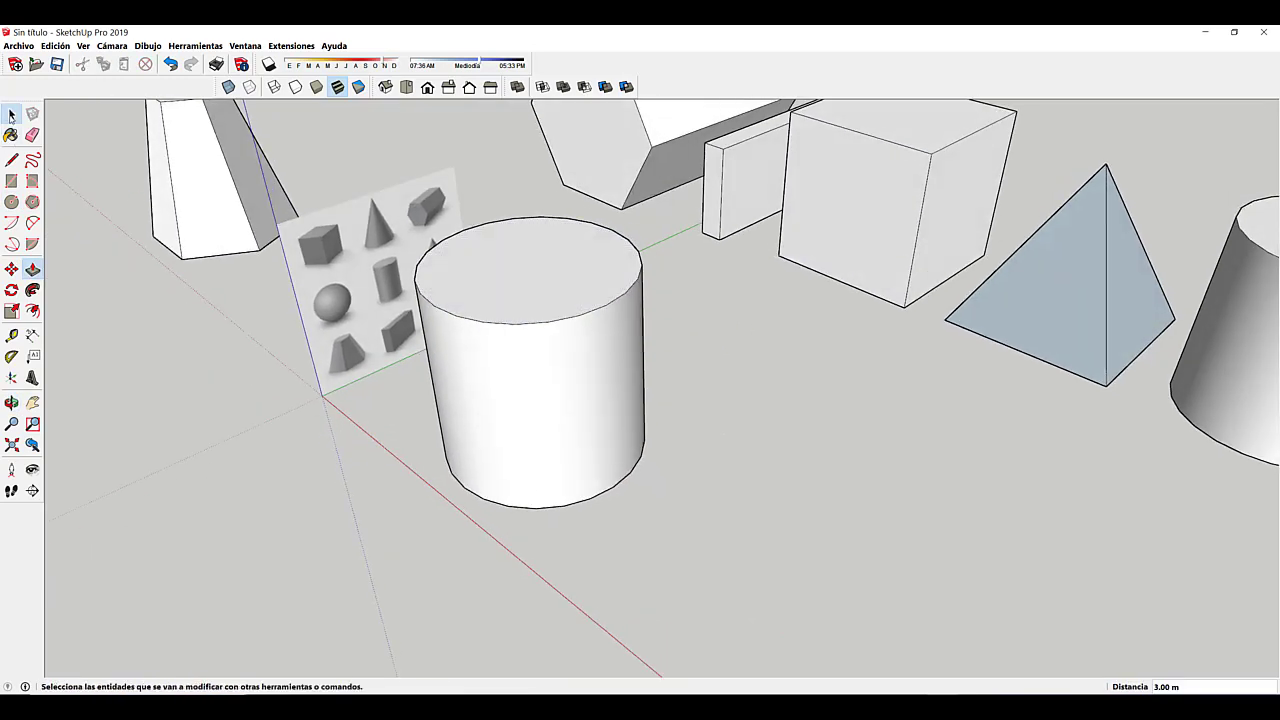
# Step: Examine the truncated hexagonal pyramid up close and compare it with the new cylinder
pyautogui.scroll(2, 406, 281)
pyautogui.moveTo(406, 281); pyautogui.dragTo(1170, 565, button='middle')
pyautogui.scroll(2, 437, 303)
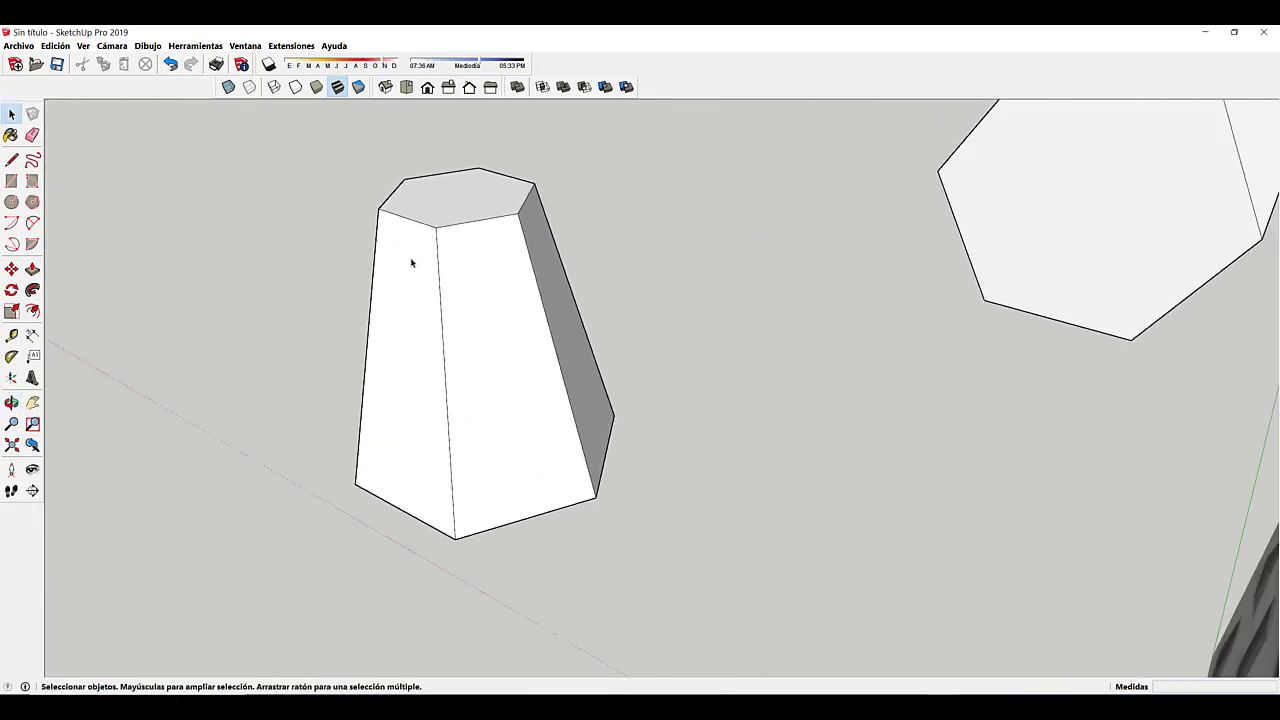
pyautogui.scroll(-3, 610, 392)
pyautogui.keyDown('shift'); pyautogui.moveTo(661, 438); pyautogui.dragTo(360, 334, button='middle'); pyautogui.keyUp('shift')
pyautogui.keyDown('shift'); pyautogui.moveTo(605, 414); pyautogui.dragTo(437, 414, button='middle'); pyautogui.keyUp('shift')
pyautogui.scroll(2, 594, 391)
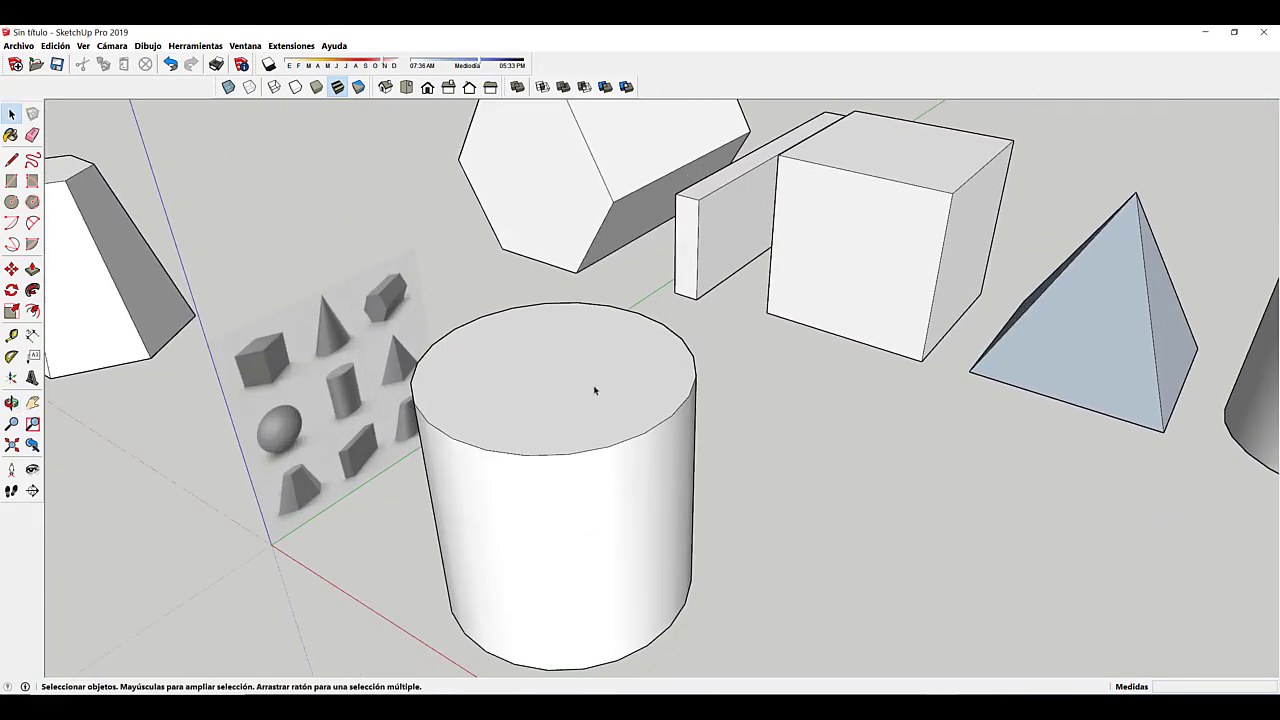
pyautogui.keyDown('shift'); pyautogui.moveTo(621, 381); pyautogui.dragTo(638, 357, button='middle'); pyautogui.keyUp('shift')
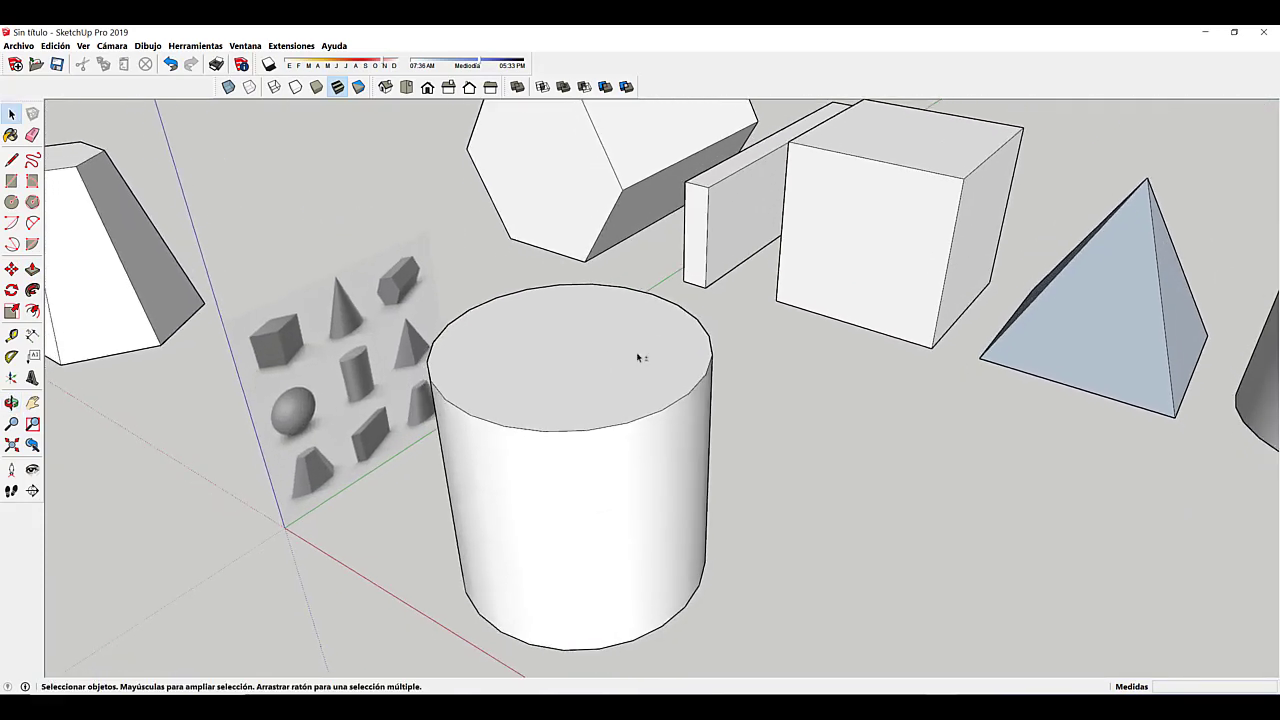
# Step: Scale the new cylinder's top face uniformly about its centre to 0.50, turning the solid into a truncated cone
pyautogui.click(569, 357)
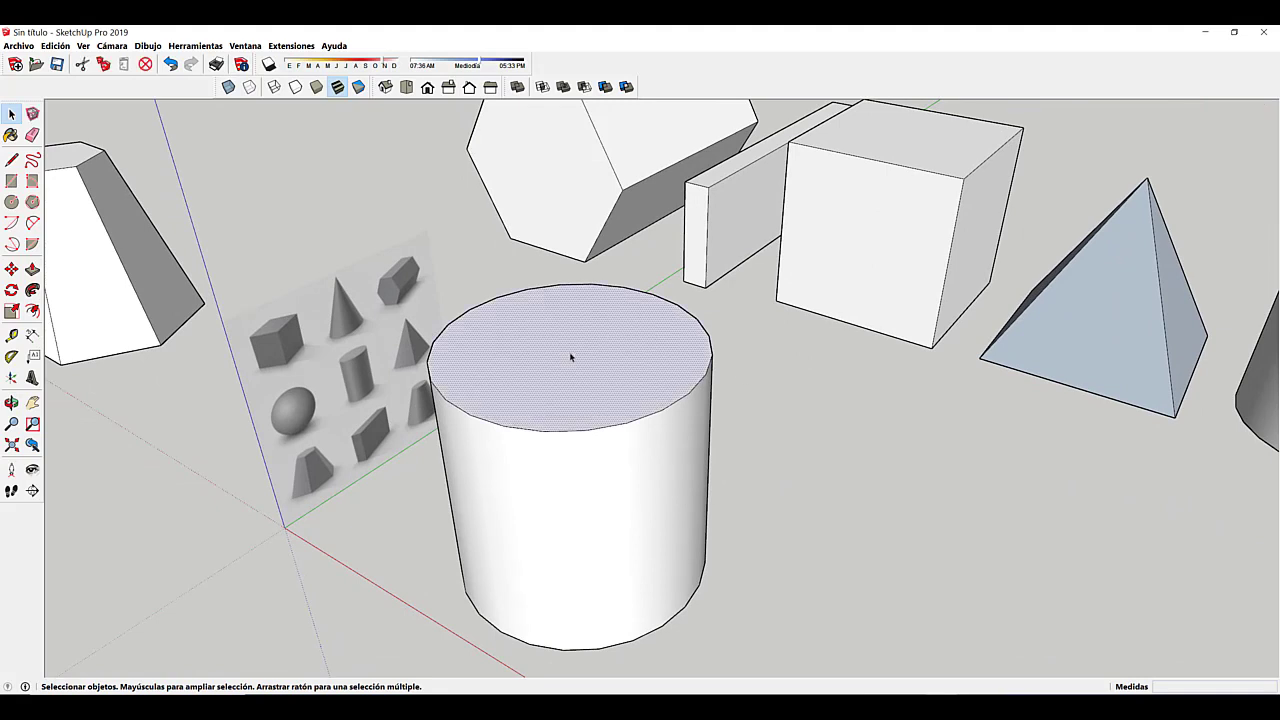
pyautogui.press('s')
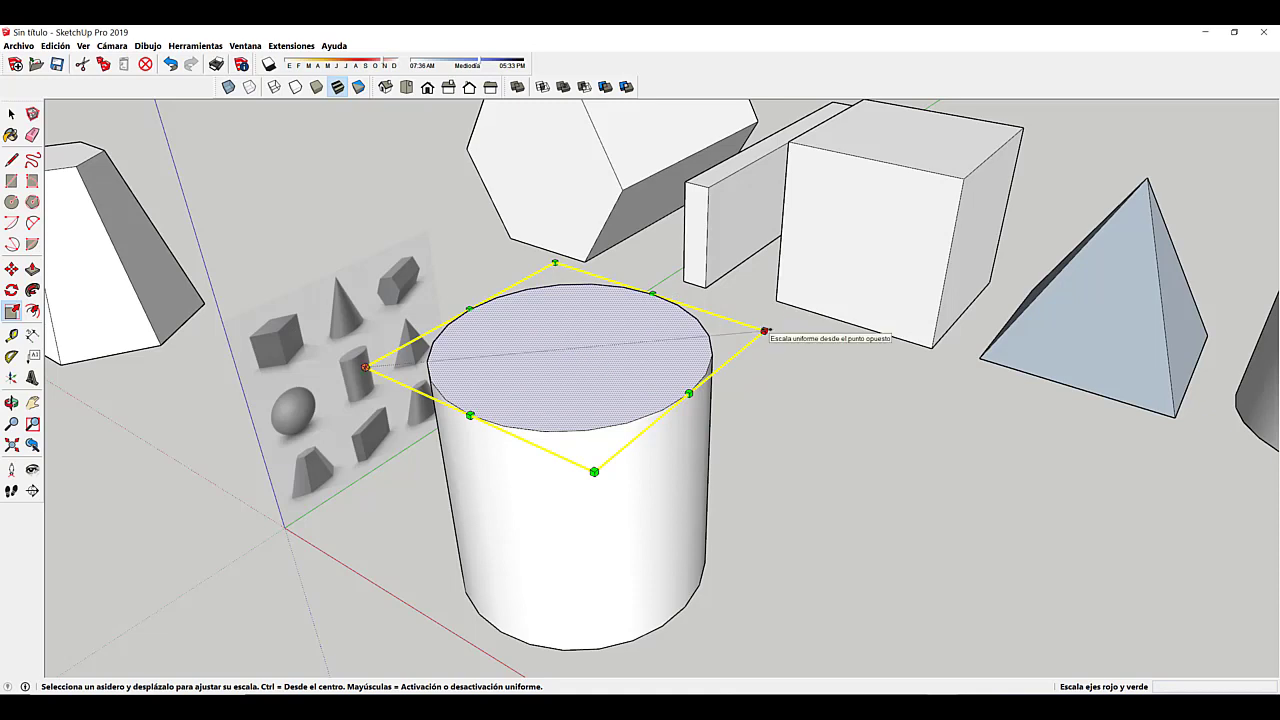
pyautogui.press('ctrl')
pyautogui.keyDown('ctrl'); pyautogui.moveTo(765, 330); pyautogui.dragTo(655, 339); pyautogui.keyUp('ctrl')
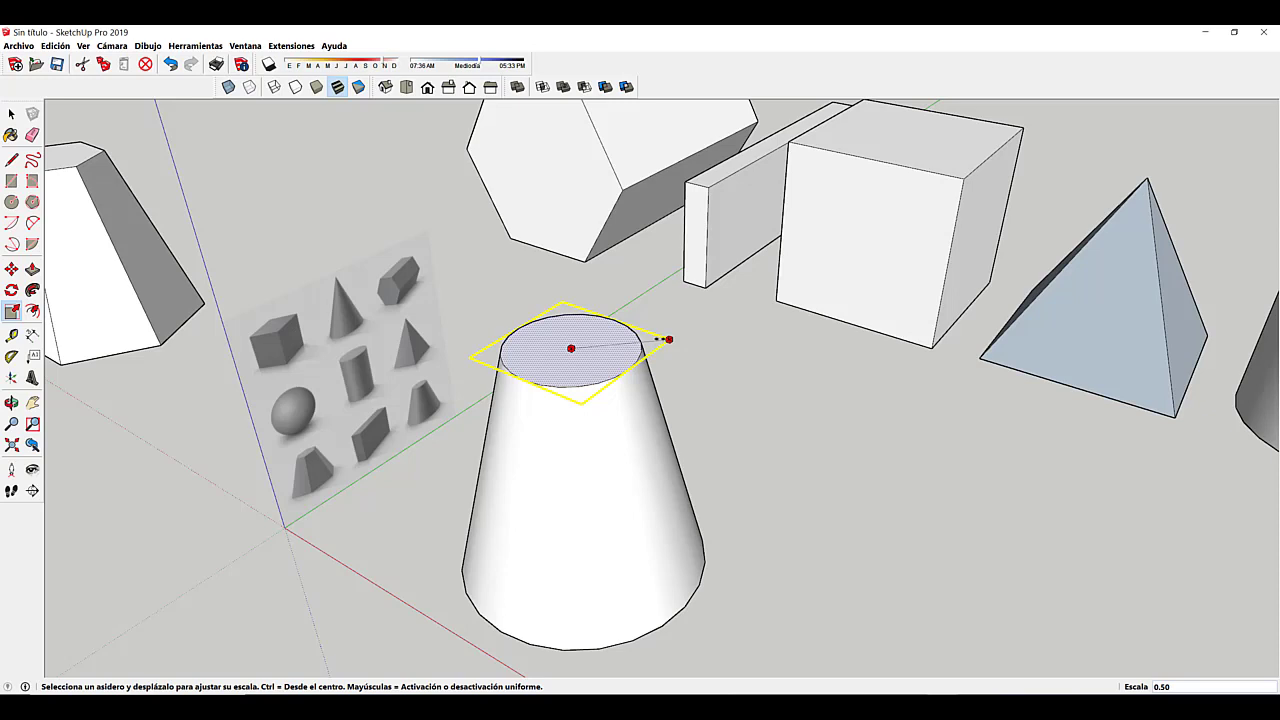
pyautogui.keyDown('ctrl'); pyautogui.moveTo(668, 339); pyautogui.dragTo(668, 339); pyautogui.keyUp('ctrl')
pyautogui.click(10, 113)
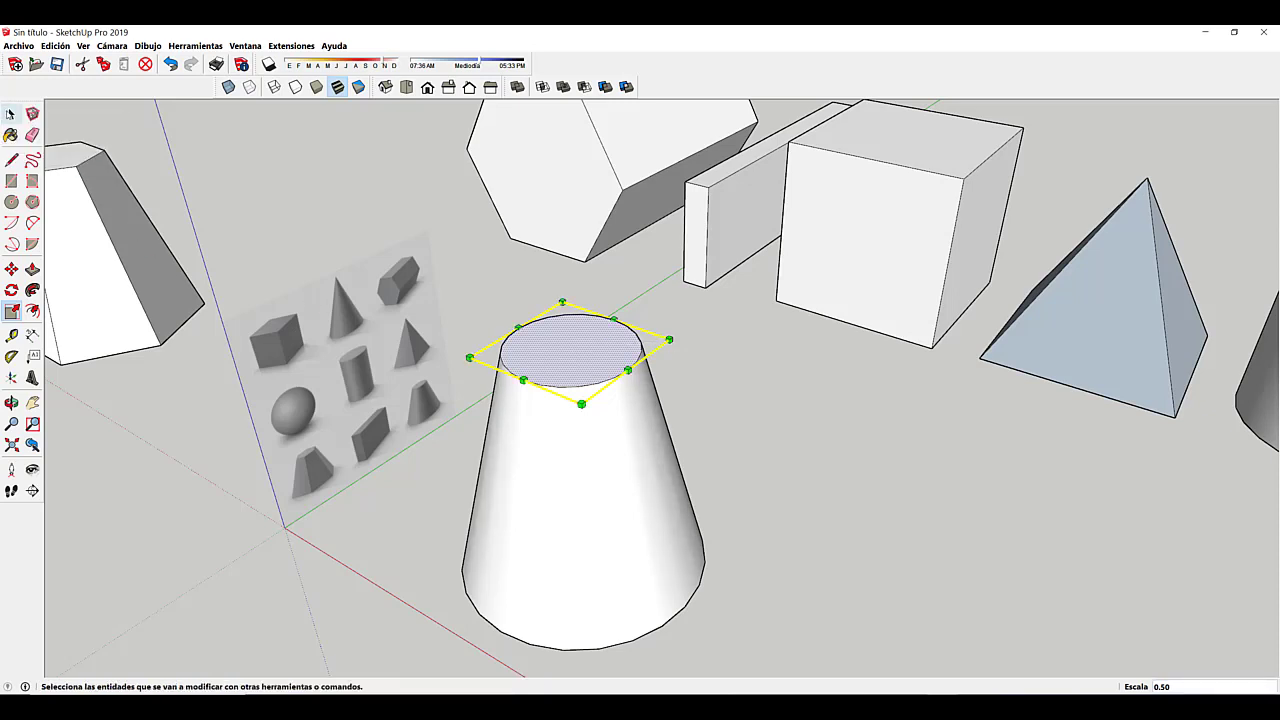
pyautogui.click(714, 471)
# Step: Move the whole truncated cone about 12.7 m to a spot behind the reference image, between the truncated hexagonal pyramid and the hexagonal prism
pyautogui.moveTo(714, 471); pyautogui.dragTo(533, 332, button='middle')
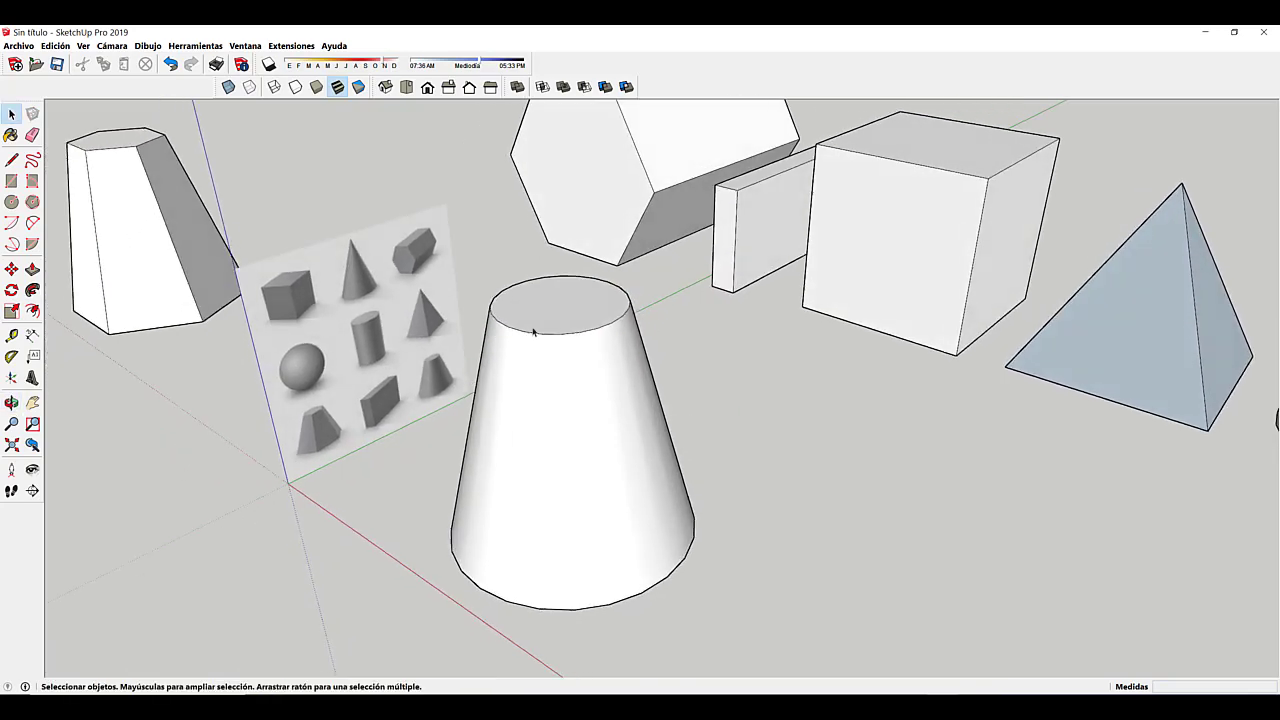
pyautogui.moveTo(654, 517); pyautogui.dragTo(611, 471, button='middle')
pyautogui.tripleClick(612, 471)
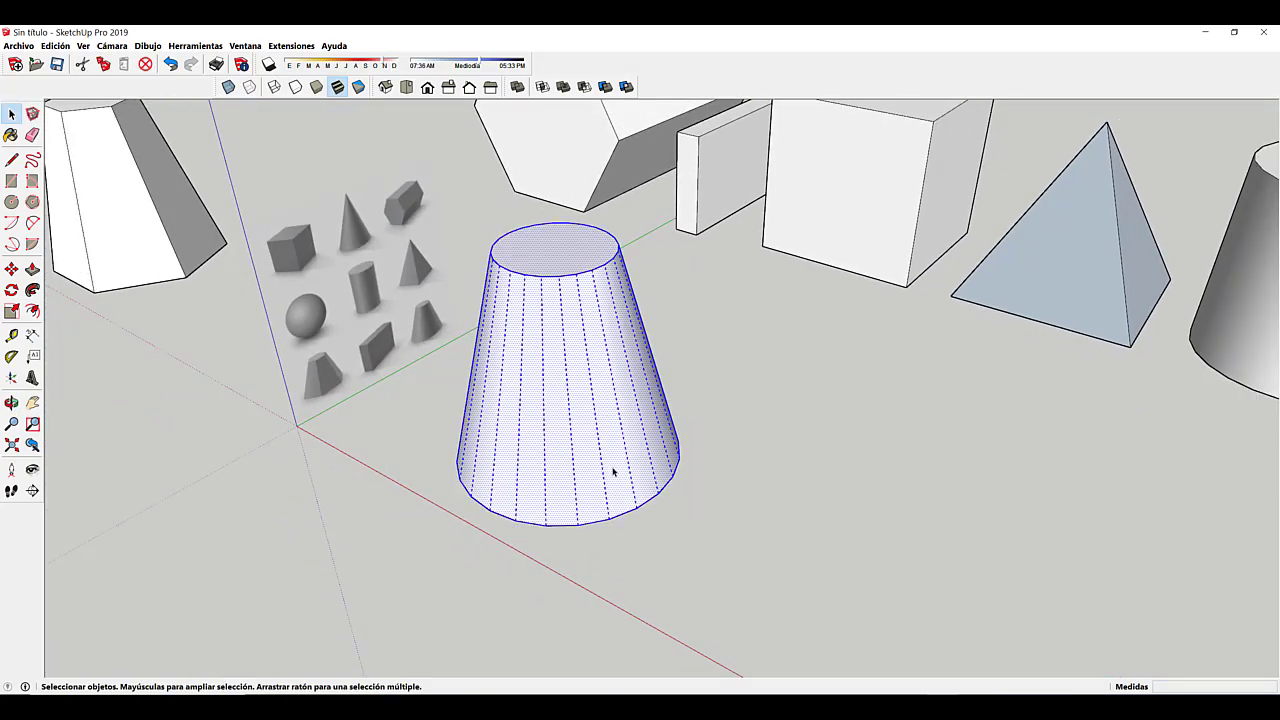
pyautogui.press('m')
pyautogui.click(636, 507)
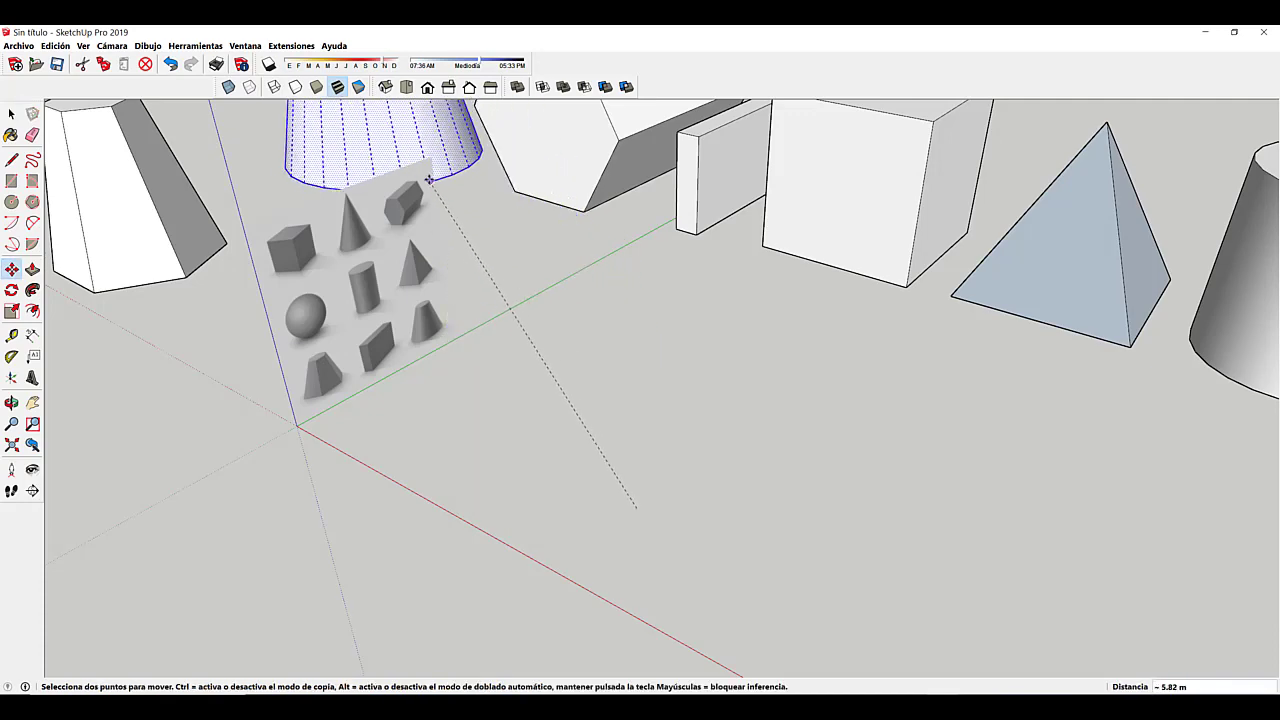
pyautogui.moveTo(460, 176); pyautogui.dragTo(462, 275, button='middle')
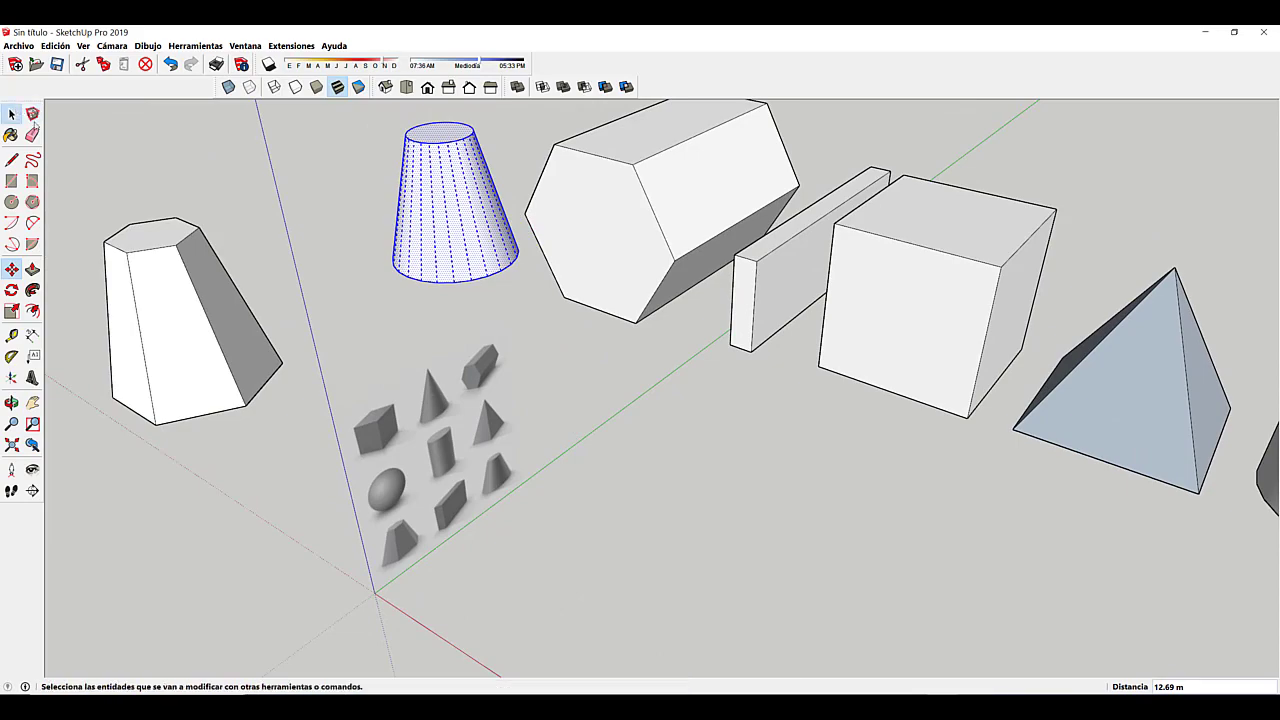
pyautogui.click(11, 114)
# Step: Examine the cone and the sphere in the reference image, comparing them with the solids already modelled
pyautogui.moveTo(640, 490); pyautogui.dragTo(623, 334, button='middle')
pyautogui.scroll(2, 560, 380)
pyautogui.moveTo(543, 391); pyautogui.dragTo(593, 501, button='middle')
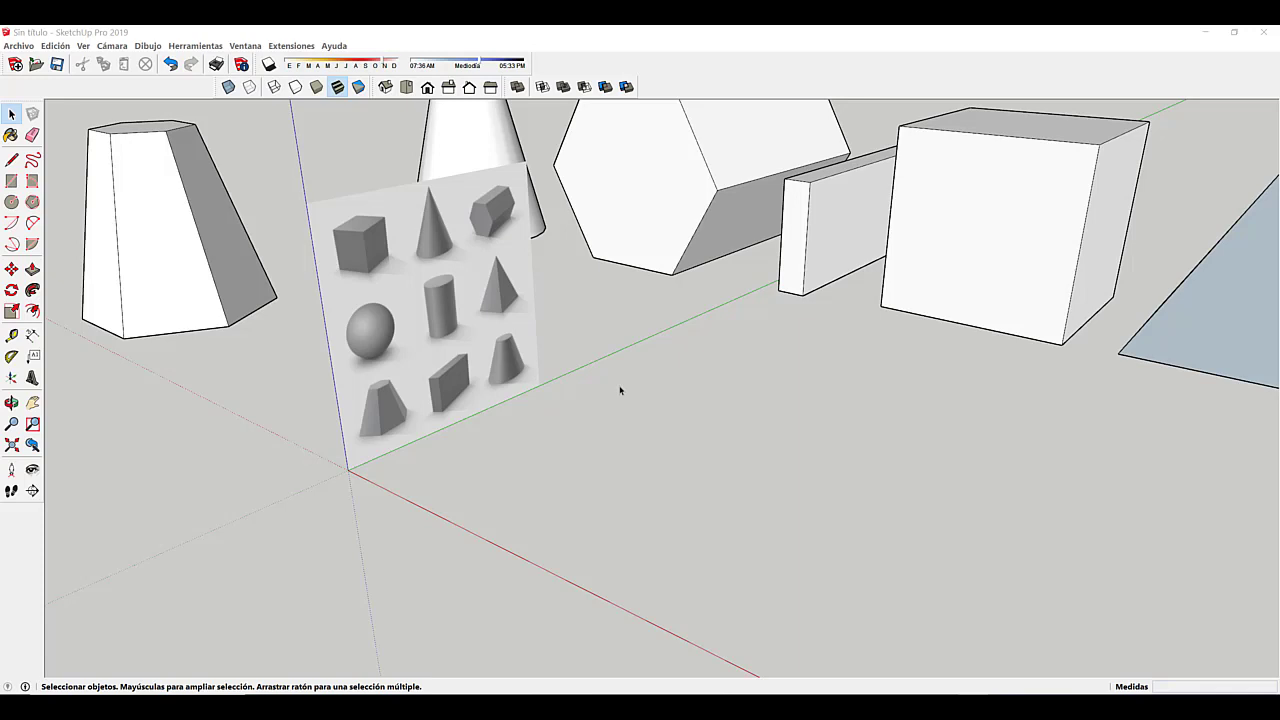
pyautogui.scroll(5, 504, 341)
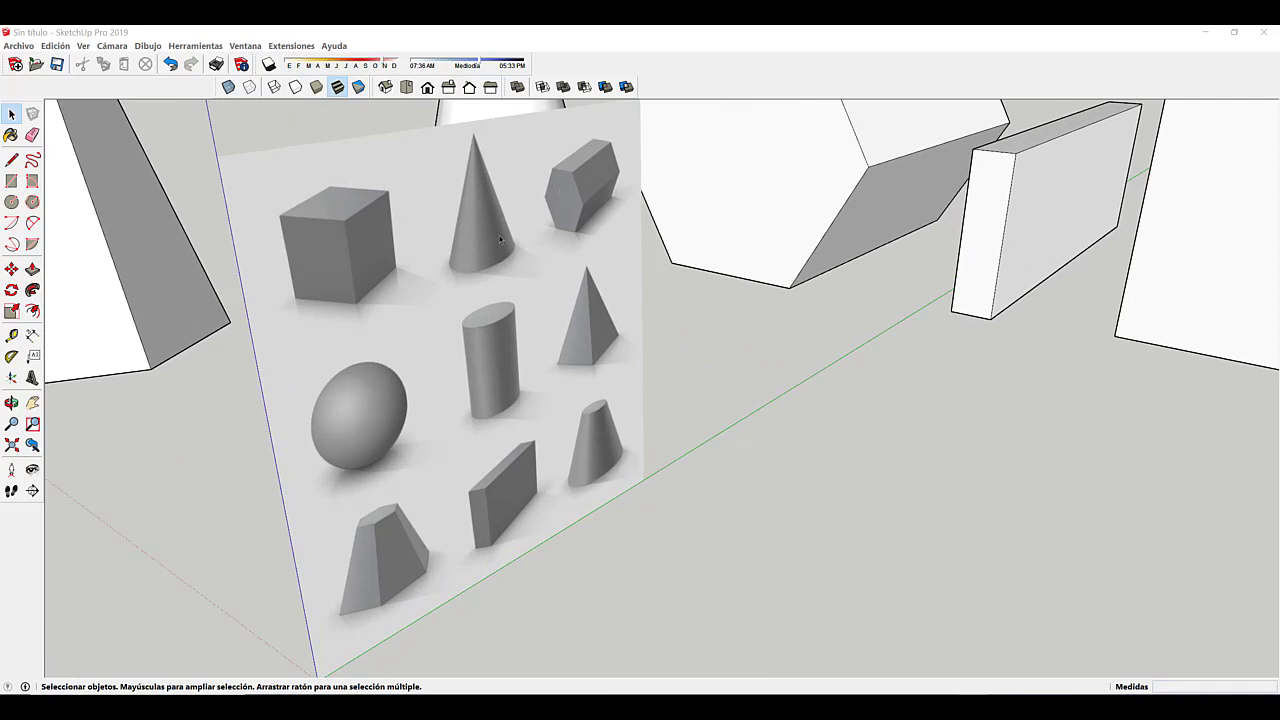
pyautogui.scroll(-6, 620, 375)
pyautogui.moveTo(628, 376); pyautogui.dragTo(585, 379, button='middle')
pyautogui.scroll(2, 585, 379)
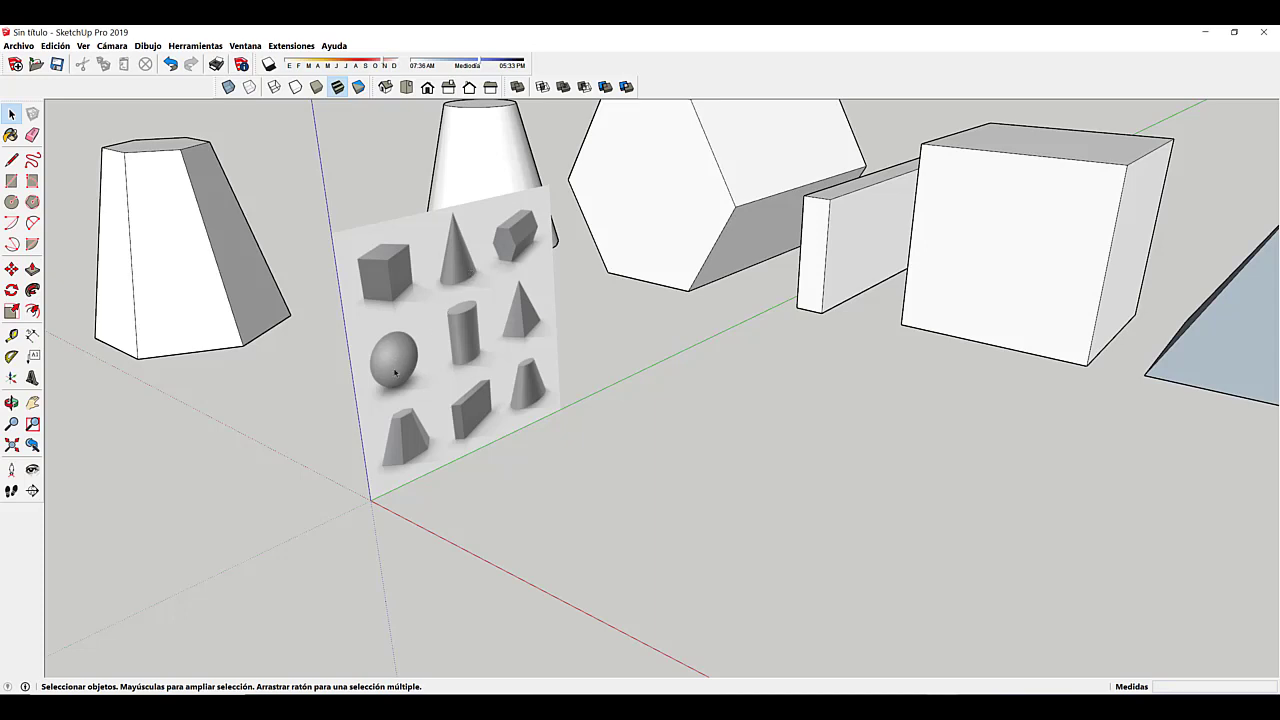
pyautogui.scroll(-3, 462, 255)
pyautogui.scroll(5, 455, 257)
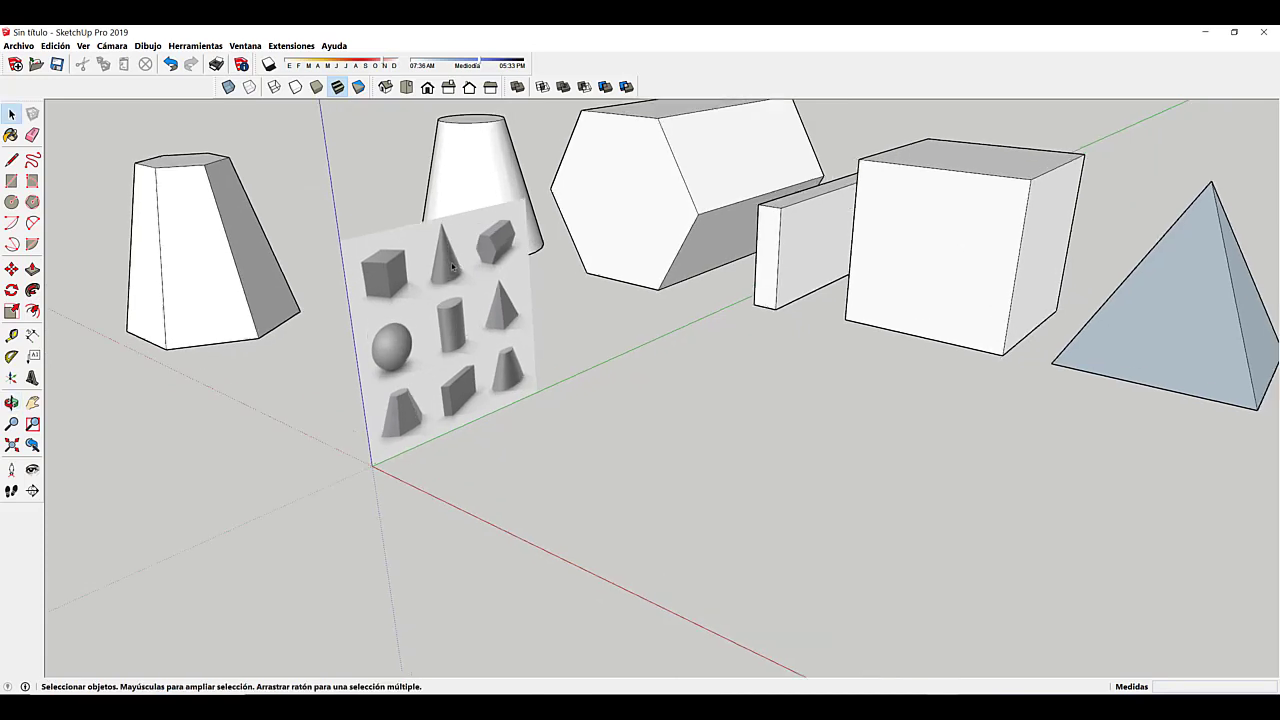
pyautogui.scroll(2, 449, 259)
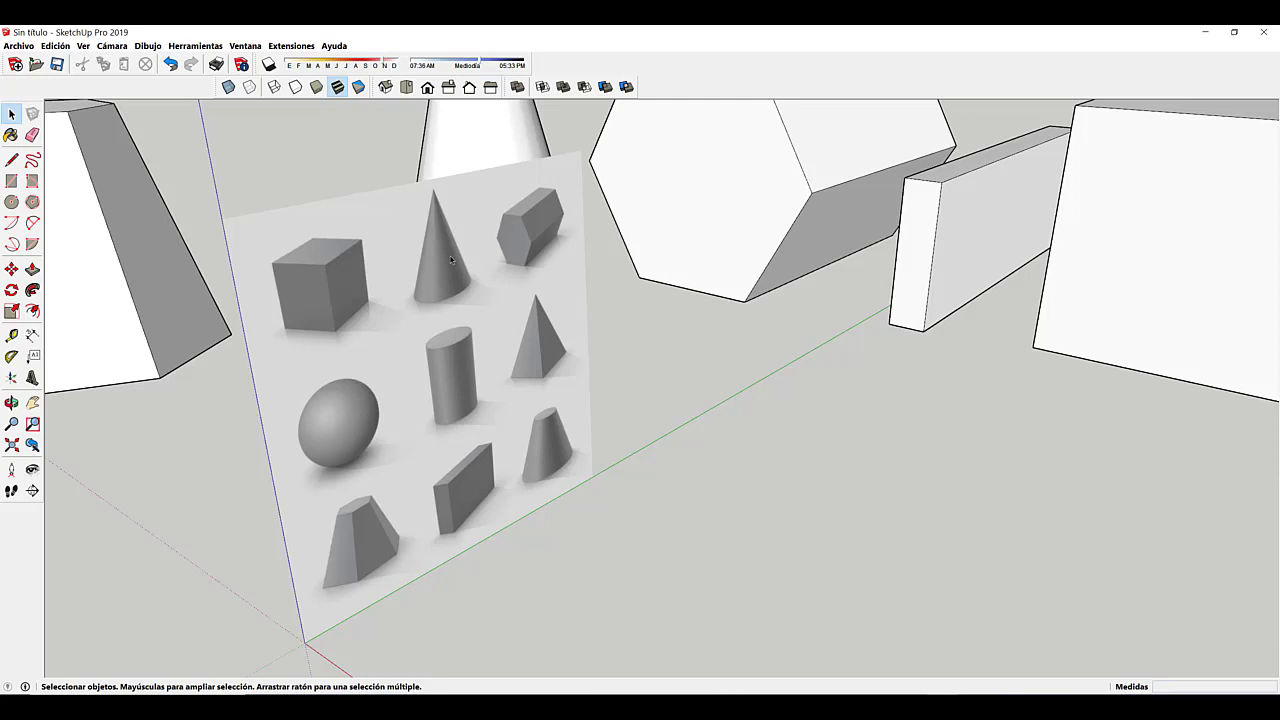
pyautogui.scroll(-5, 450, 260)
pyautogui.moveTo(449, 258); pyautogui.dragTo(446, 264, button='middle')
pyautogui.scroll(2, 440, 270)
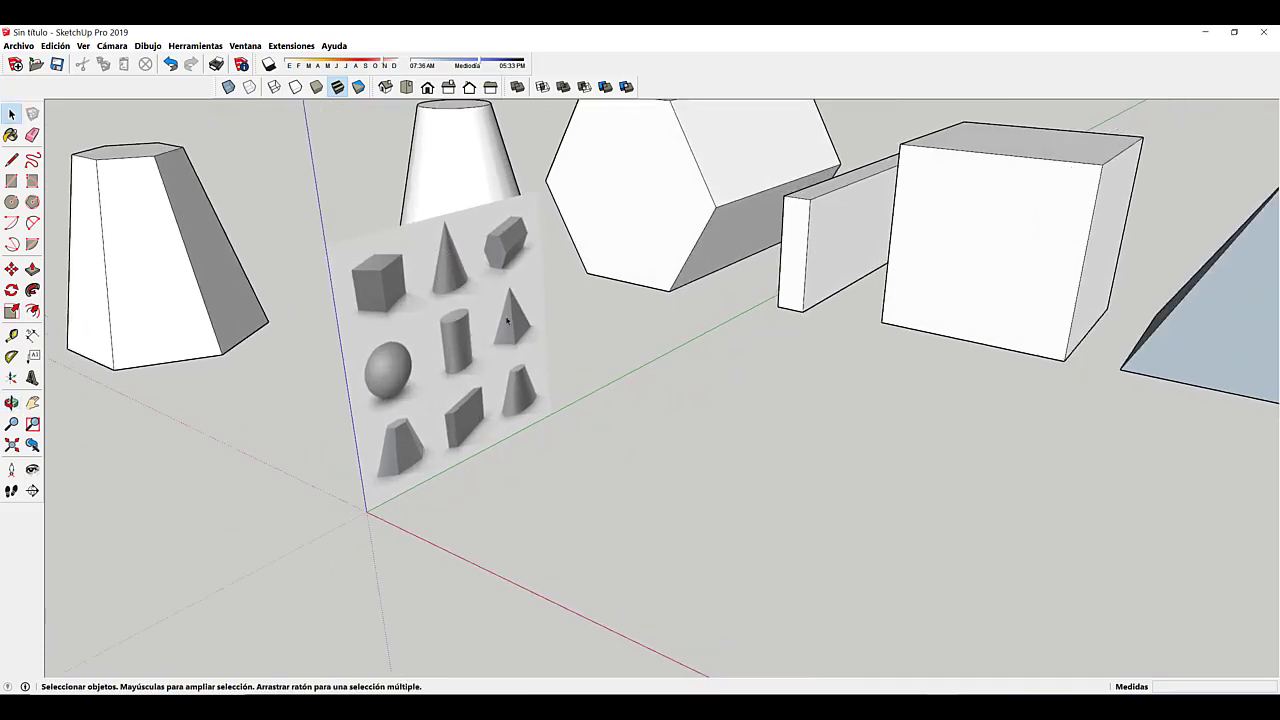
pyautogui.moveTo(507, 320); pyautogui.dragTo(489, 311, button='middle')
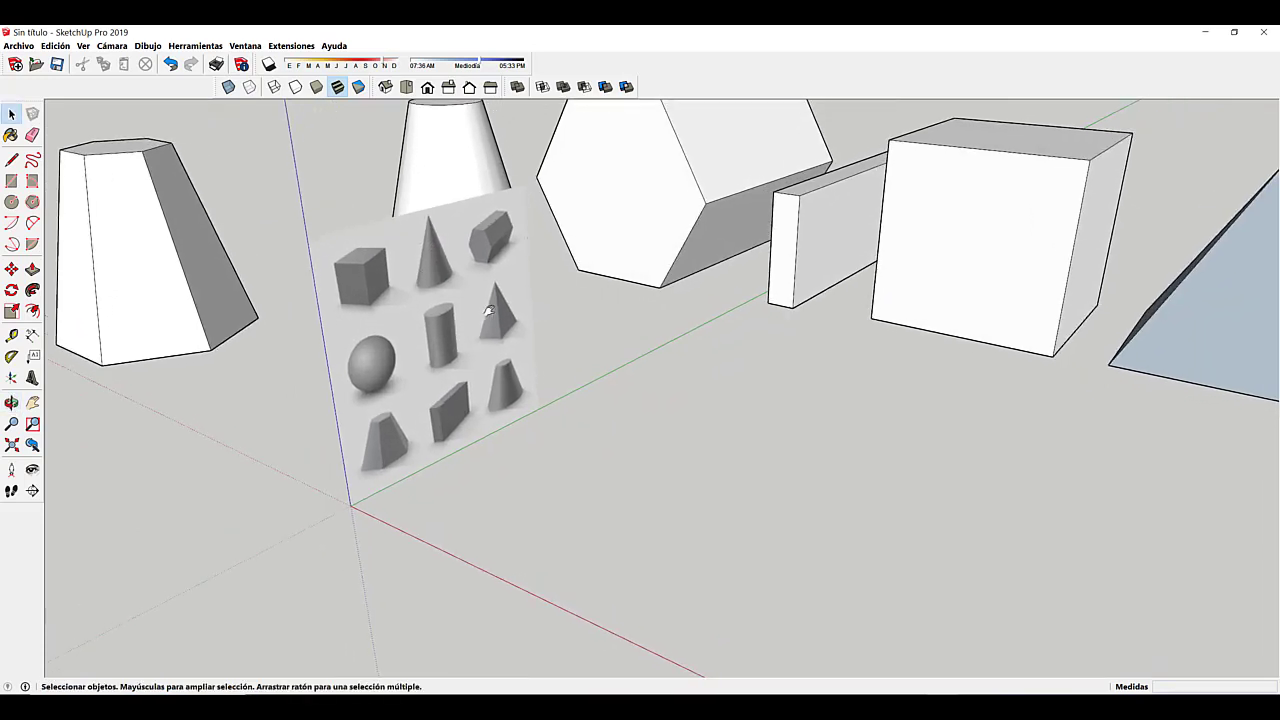
pyautogui.scroll(1, 666, 462)
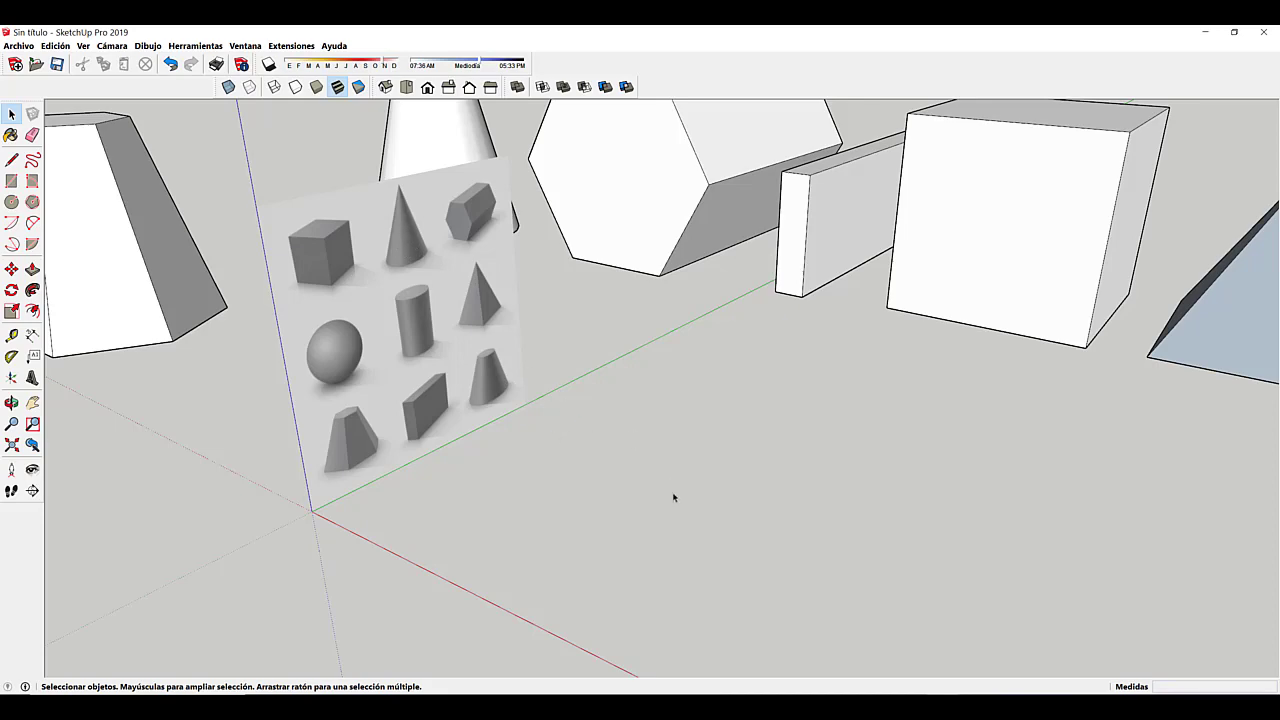
# Step: Draw a 4 m vertical line from the origin up along the blue axis
pyautogui.moveTo(673, 497); pyautogui.dragTo(523, 383, button='middle')
pyautogui.moveTo(420, 370); pyautogui.dragTo(422, 331, button='middle')
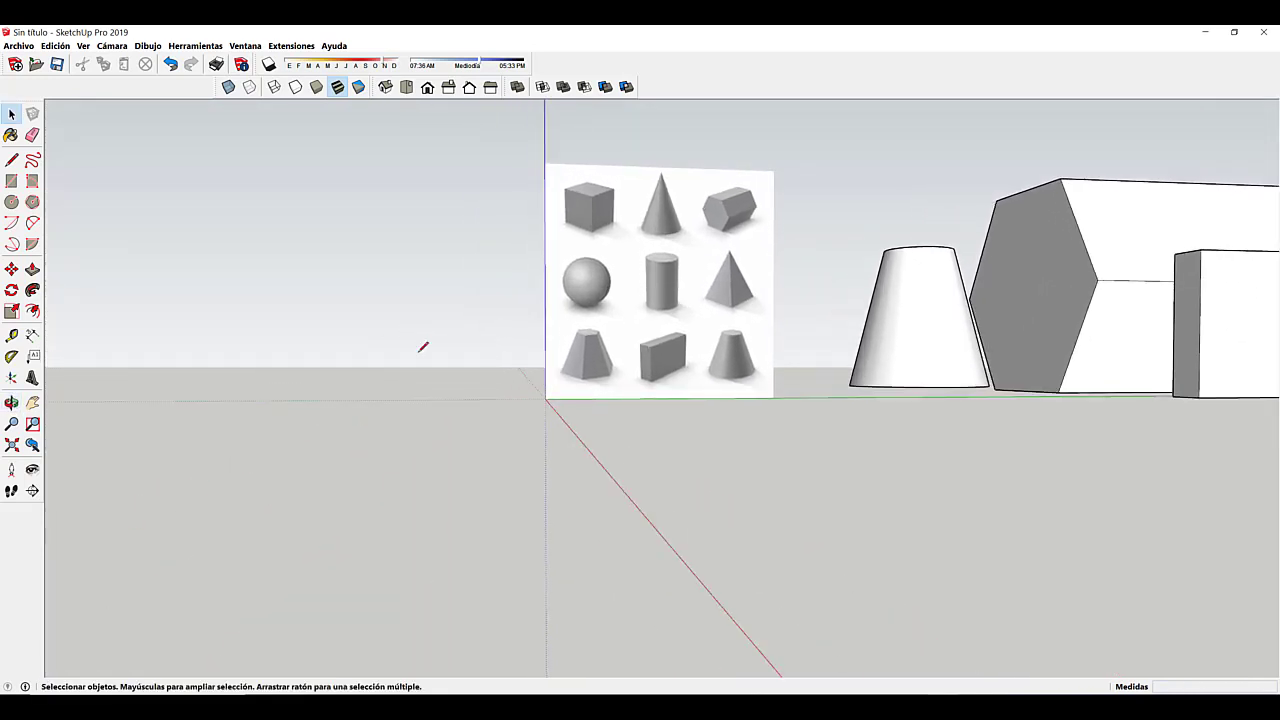
pyautogui.press('l')
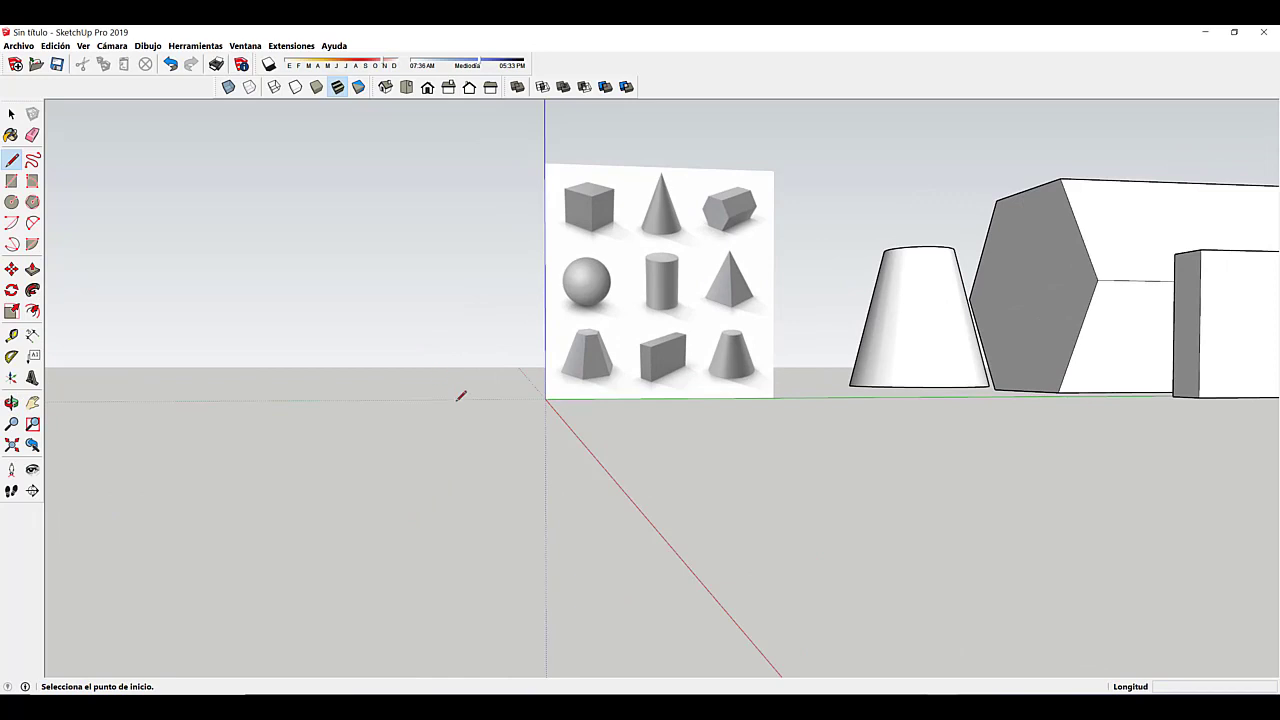
pyautogui.click(545, 396)
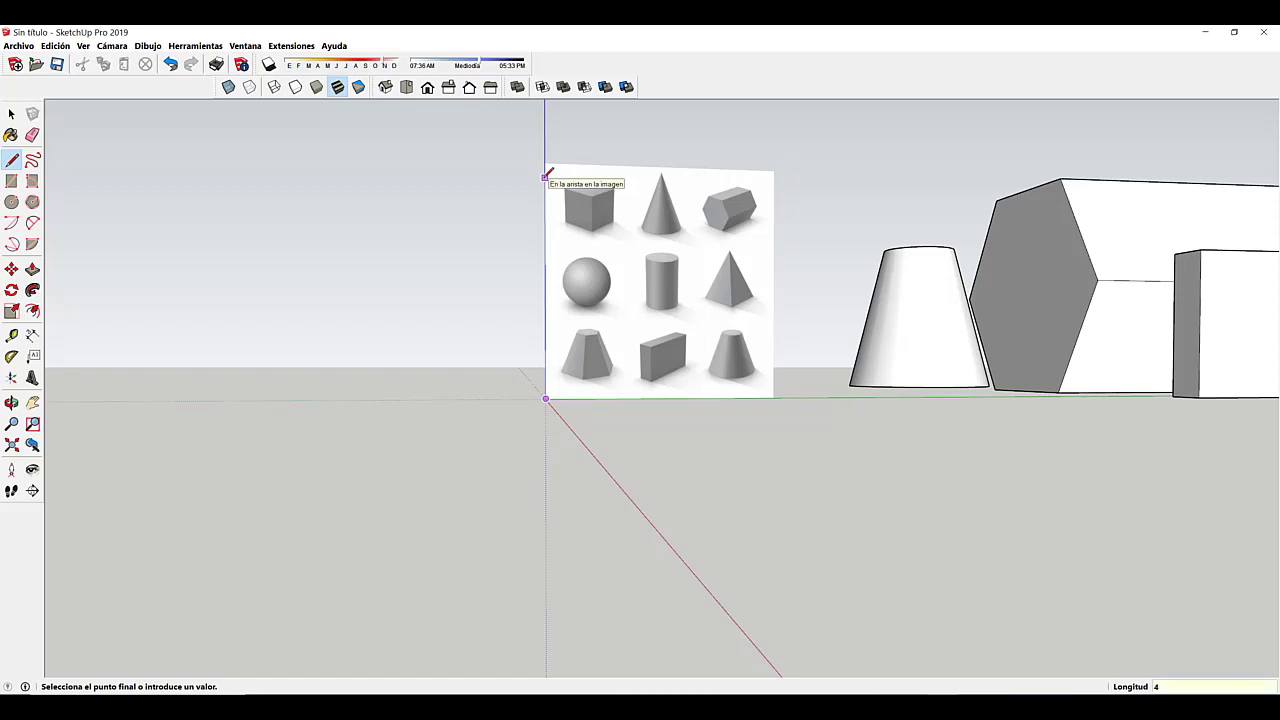
pyautogui.press('Return')
pyautogui.moveTo(471, 323)
pyautogui.keyDown('shift'); pyautogui.mouseDown(button='middle')
pyautogui.moveTo(457, 346)
pyautogui.moveTo(489, 394)
pyautogui.mouseUp(button='middle'); pyautogui.keyUp('shift')
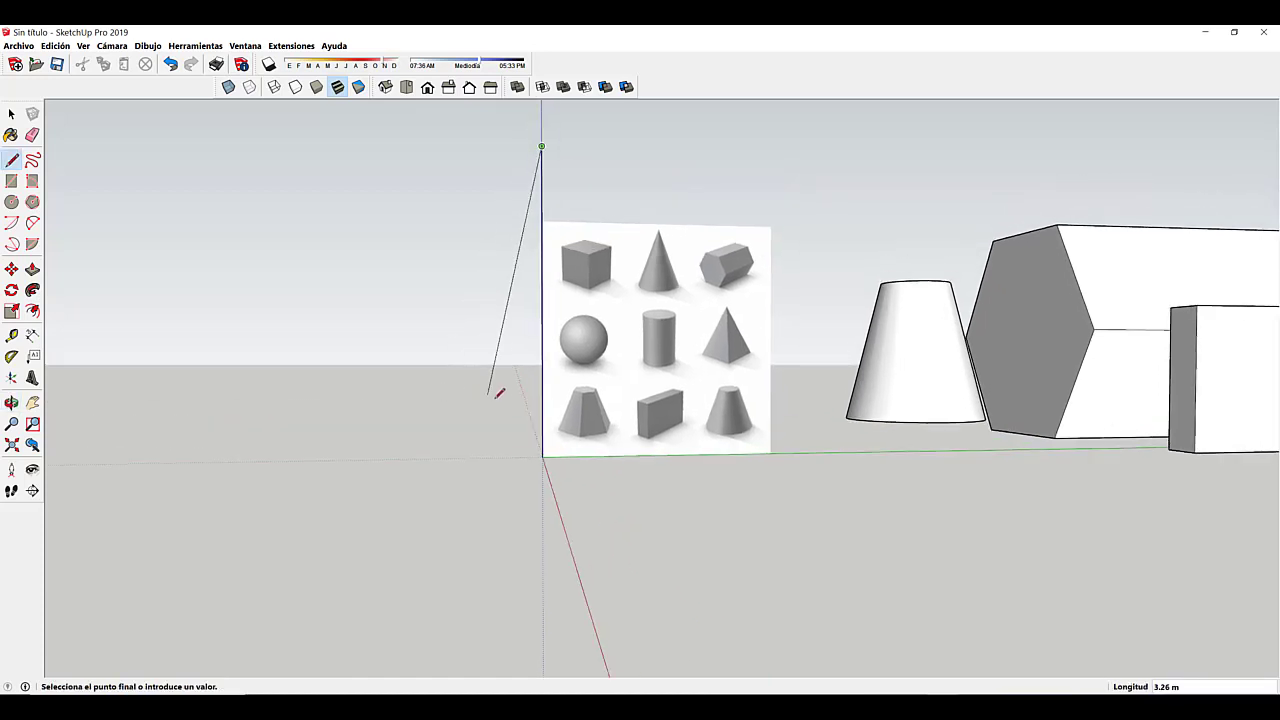
pyautogui.press('space')
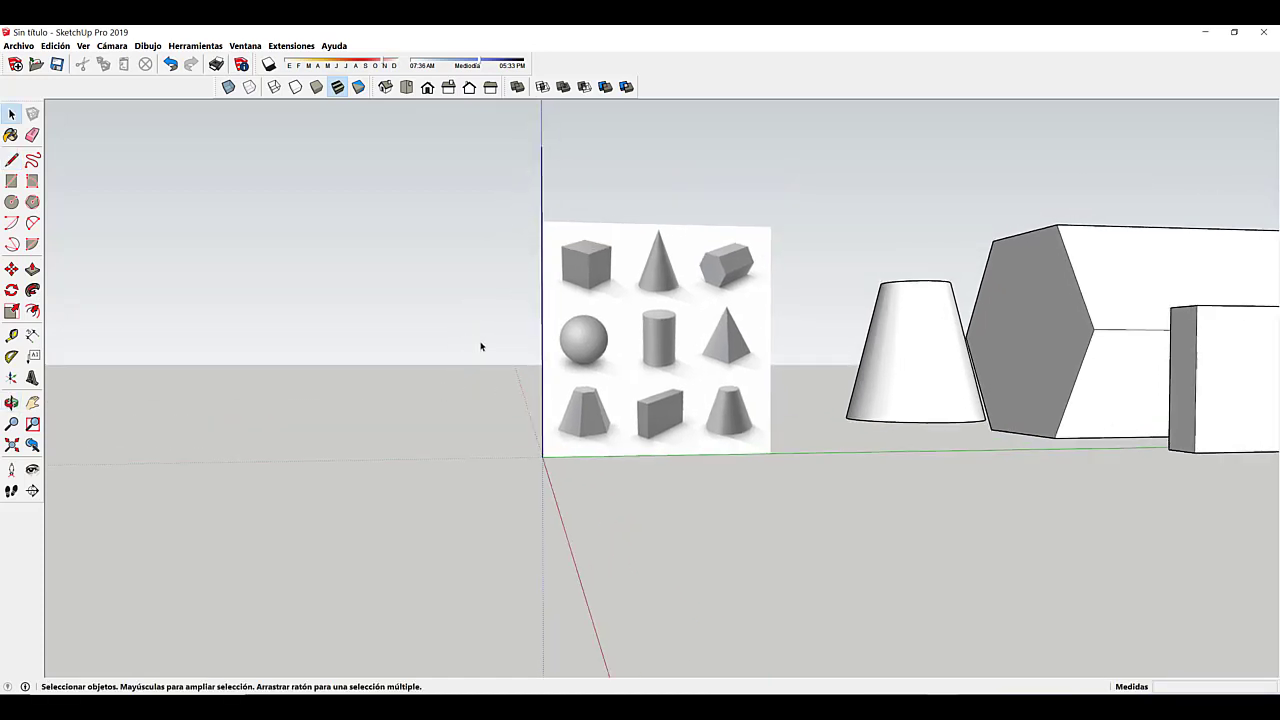
# Step: Draw a 1.5 m line from the origin along the green axis away from the image, and close the triangle at the vertical line's top
pyautogui.press('l')
pyautogui.click(542, 457)
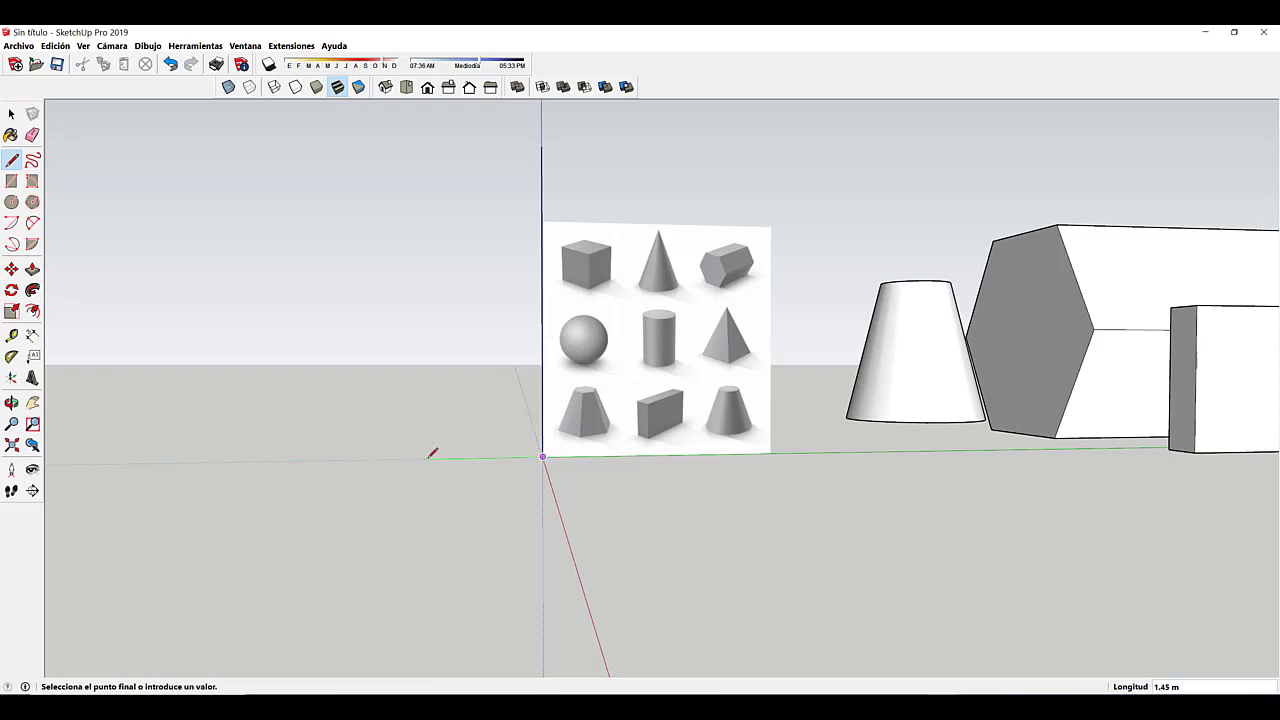
pyautogui.write('1.5')
pyautogui.press('Return')
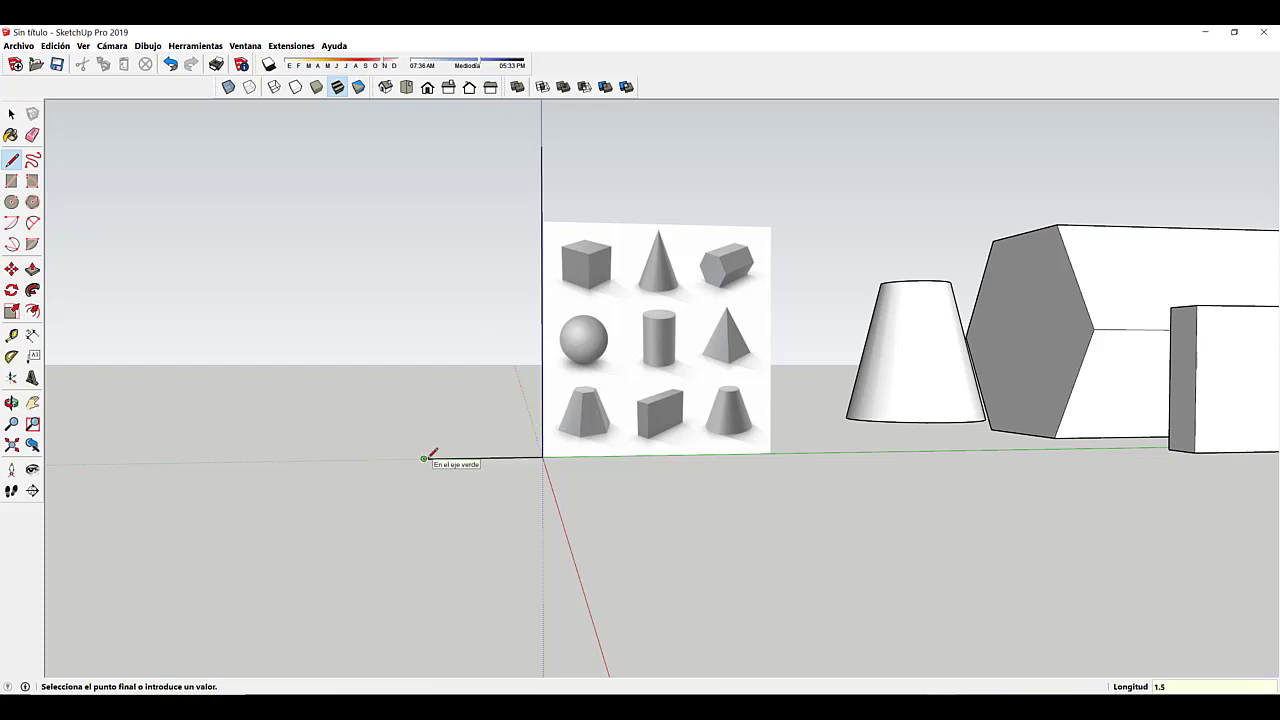
pyautogui.click(541, 146)
pyautogui.moveTo(560, 400); pyautogui.dragTo(623, 466, button='middle')
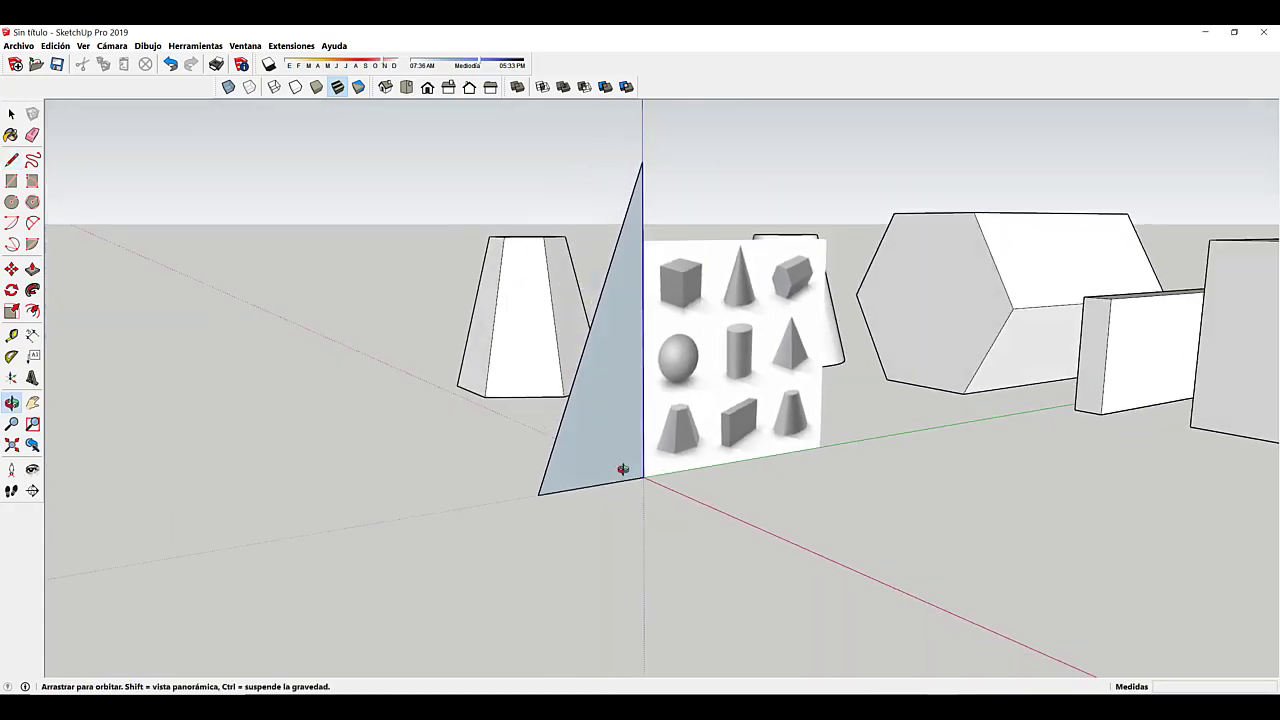
pyautogui.press('space')
# Step: Move the whole triangular profile about 3.3 m from the origin to the open ground in front of the reference image
pyautogui.moveTo(674, 175); pyautogui.dragTo(635, 325, button='middle')
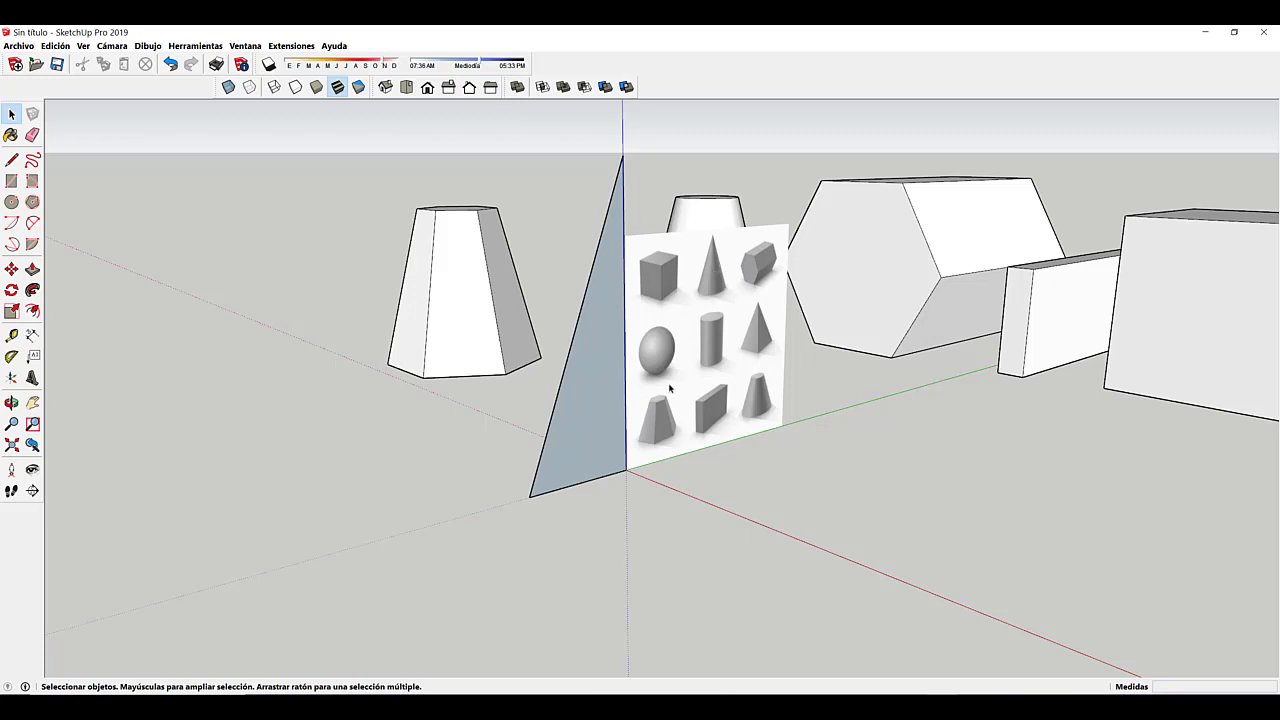
pyautogui.doubleClick(608, 440)
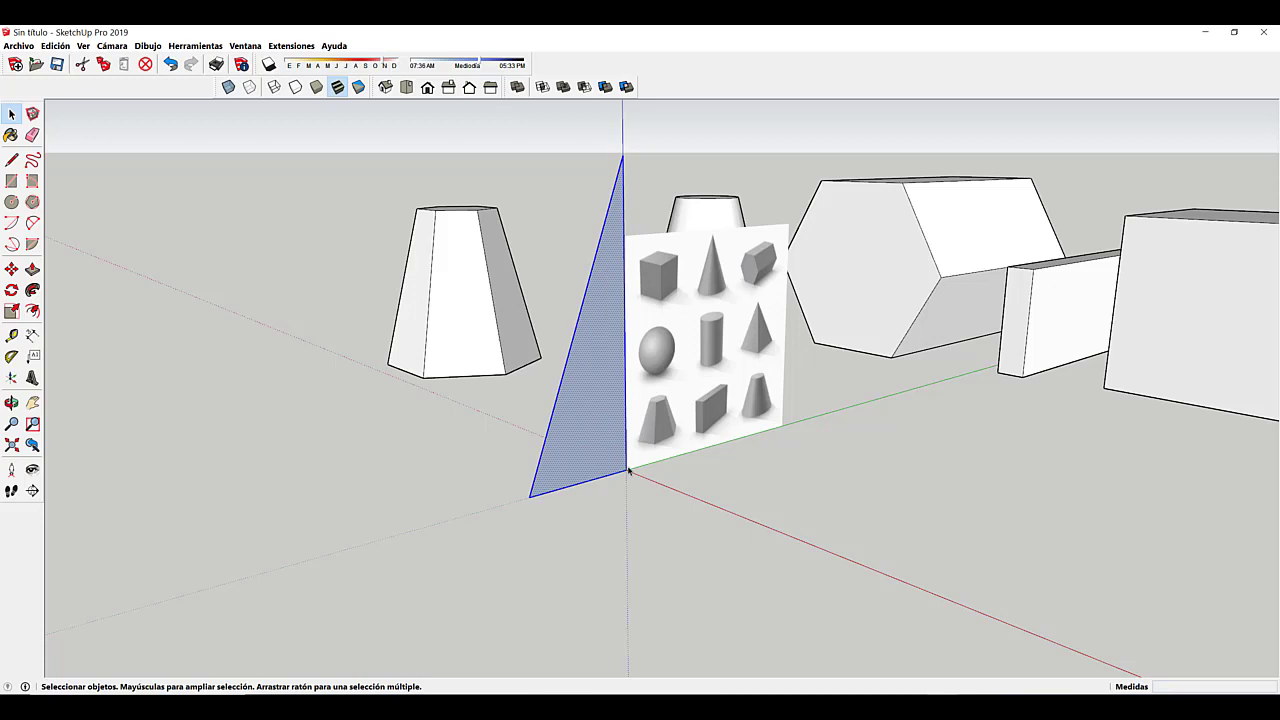
pyautogui.press('m')
pyautogui.click(628, 470)
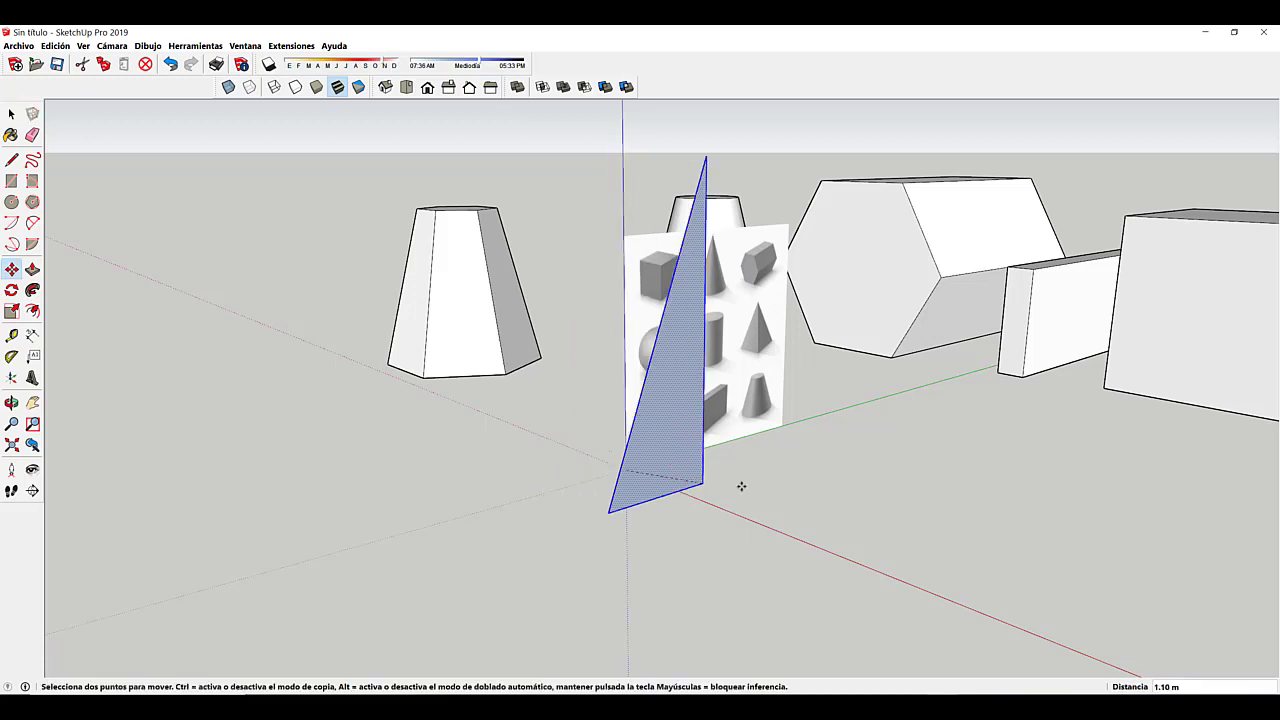
pyautogui.click(884, 503)
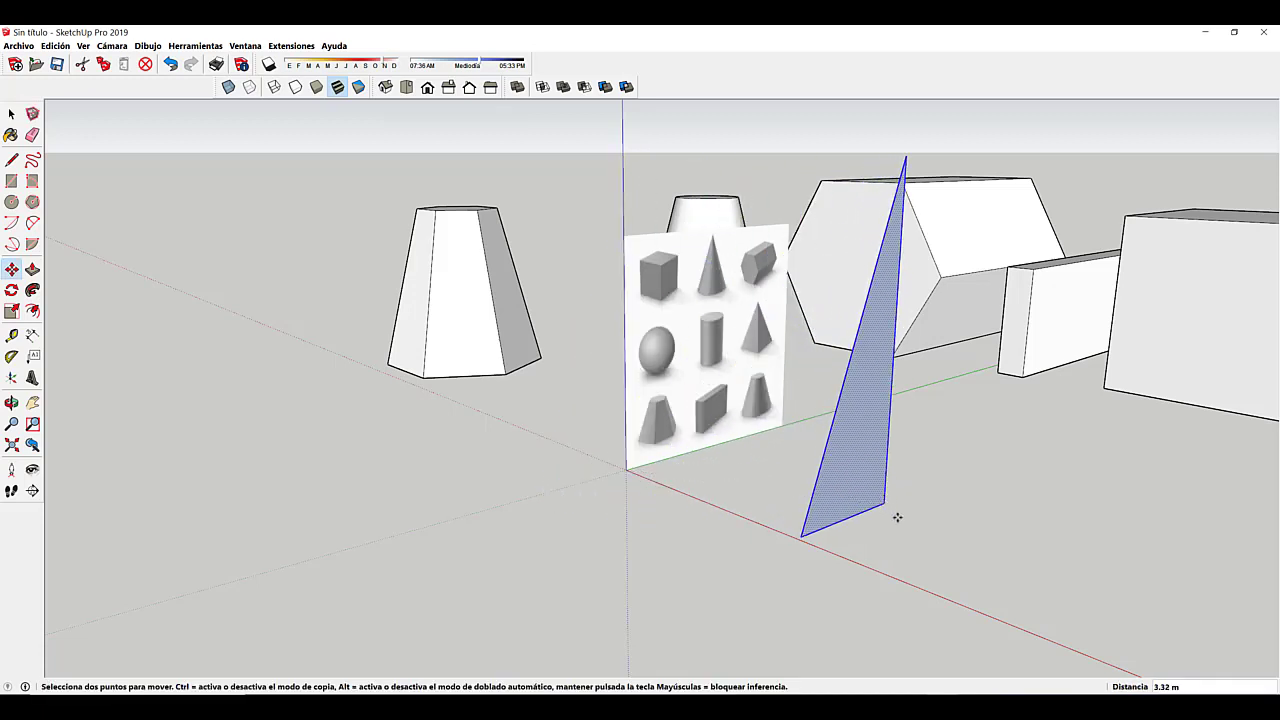
pyautogui.moveTo(897, 517); pyautogui.dragTo(777, 477, button='middle')
pyautogui.scroll(2, 845, 532)
pyautogui.press('space')
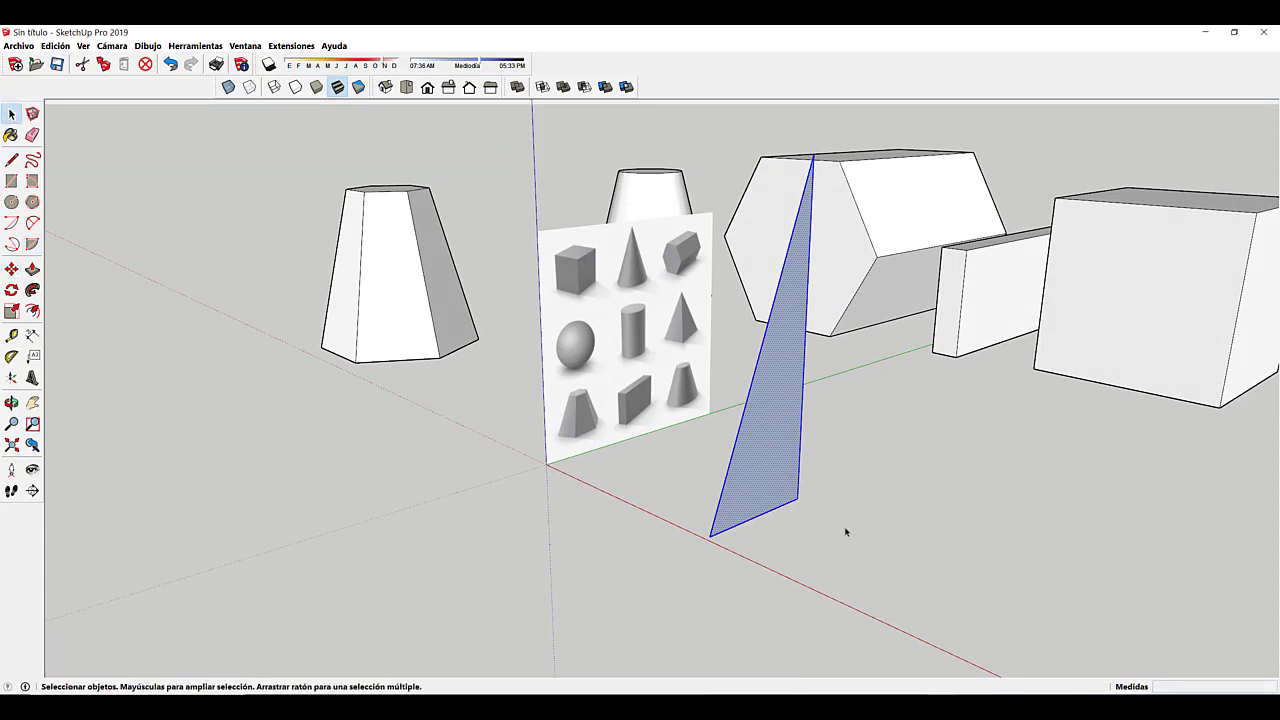
pyautogui.moveTo(845, 532); pyautogui.dragTo(626, 470, button='middle')
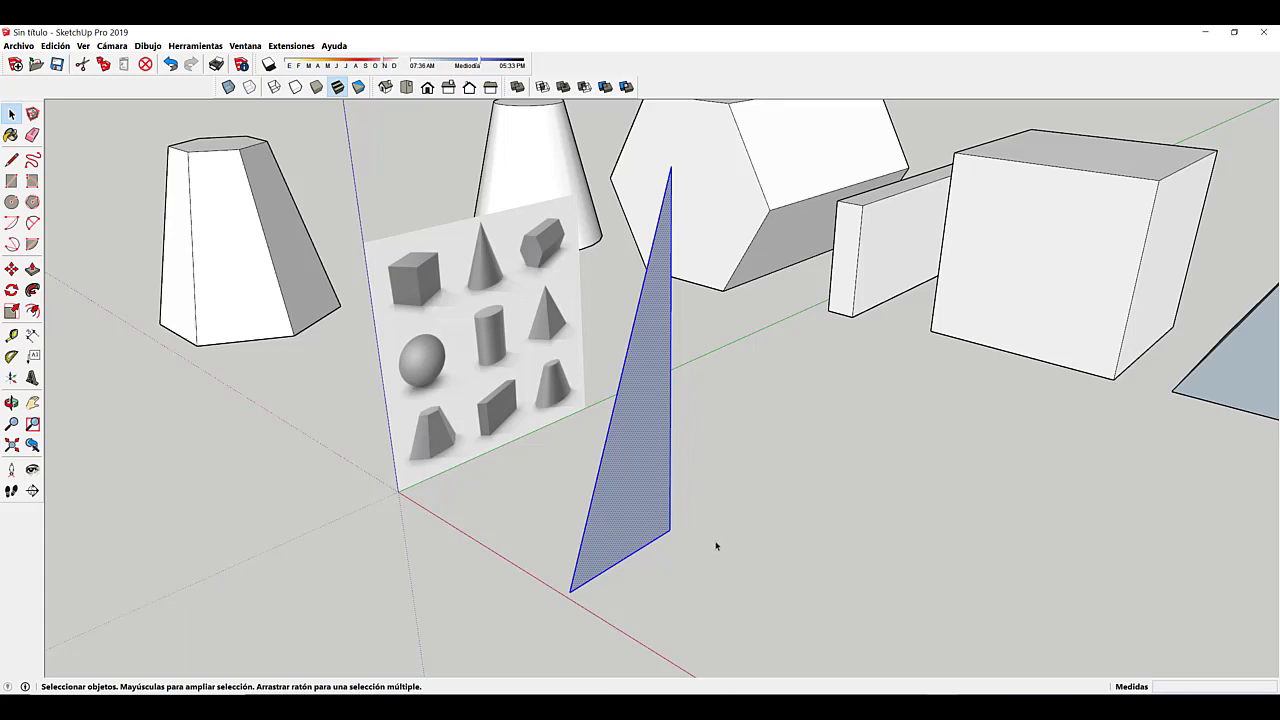
# Step: Draw a ground circle of about 0.89 m radius centred on the triangle's right-angle corner, and delete its face, keeping the outline
pyautogui.press('c')
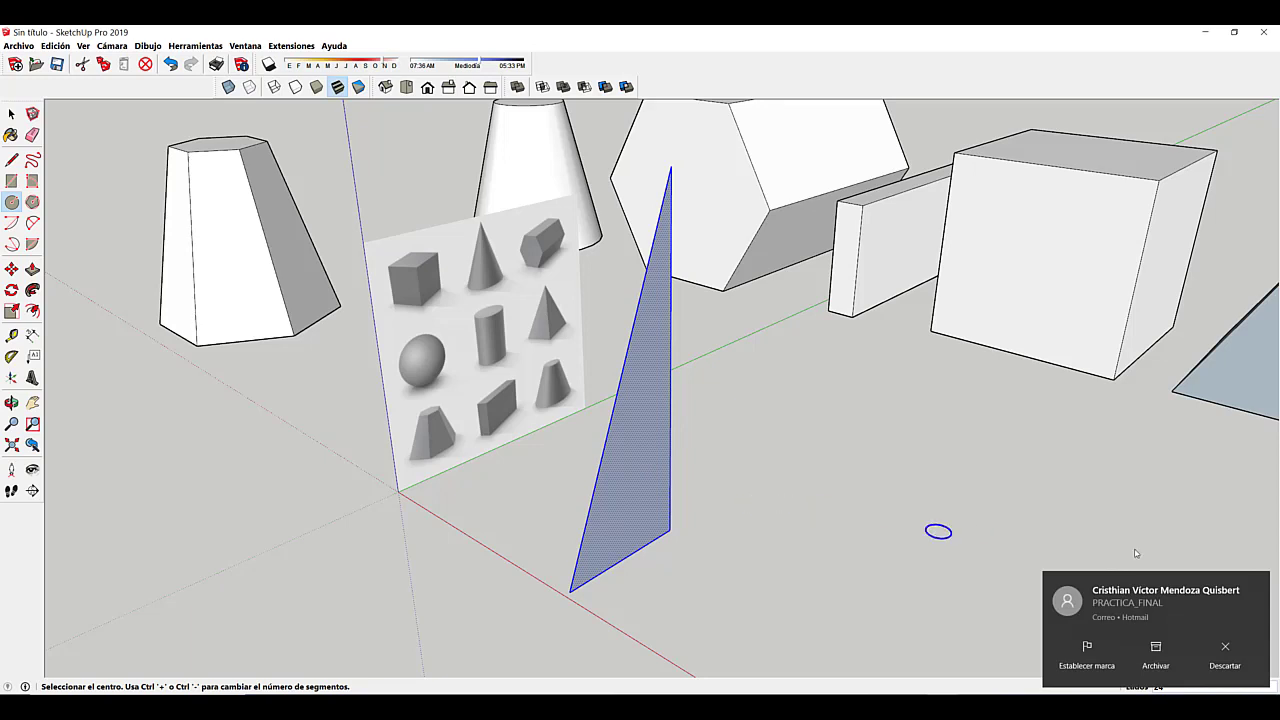
pyautogui.click(1258, 585)
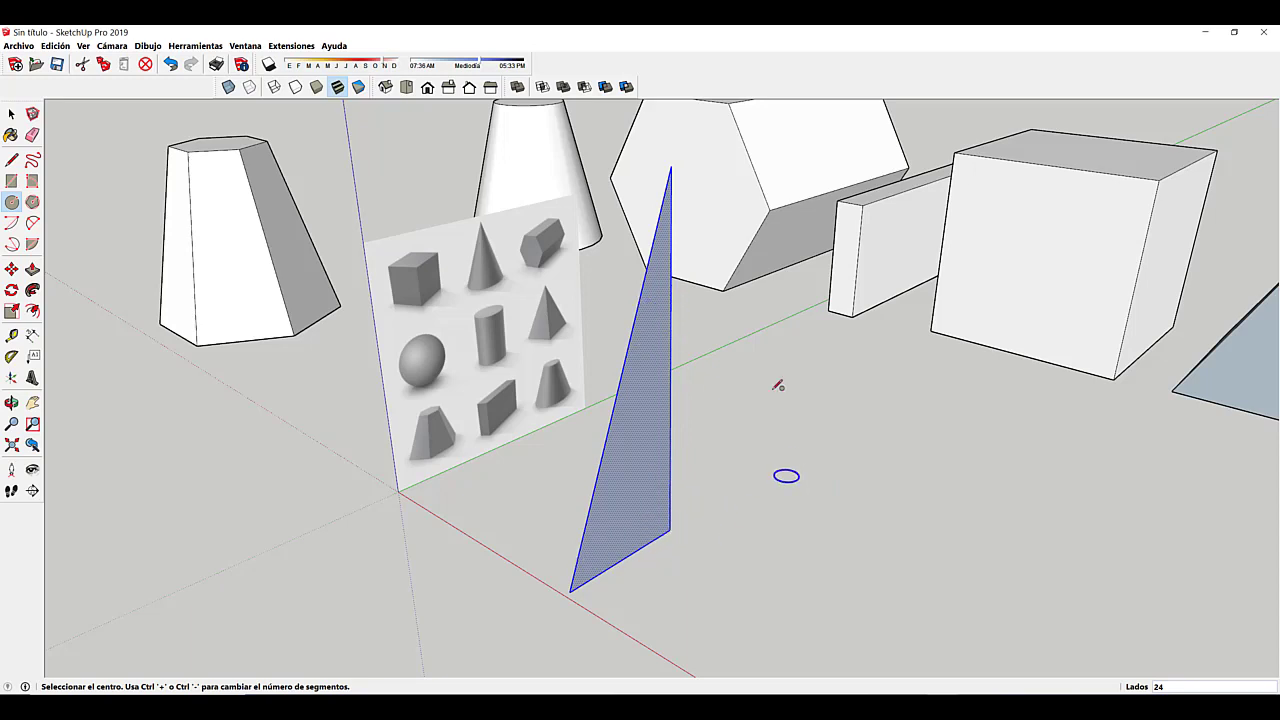
pyautogui.click(670, 529)
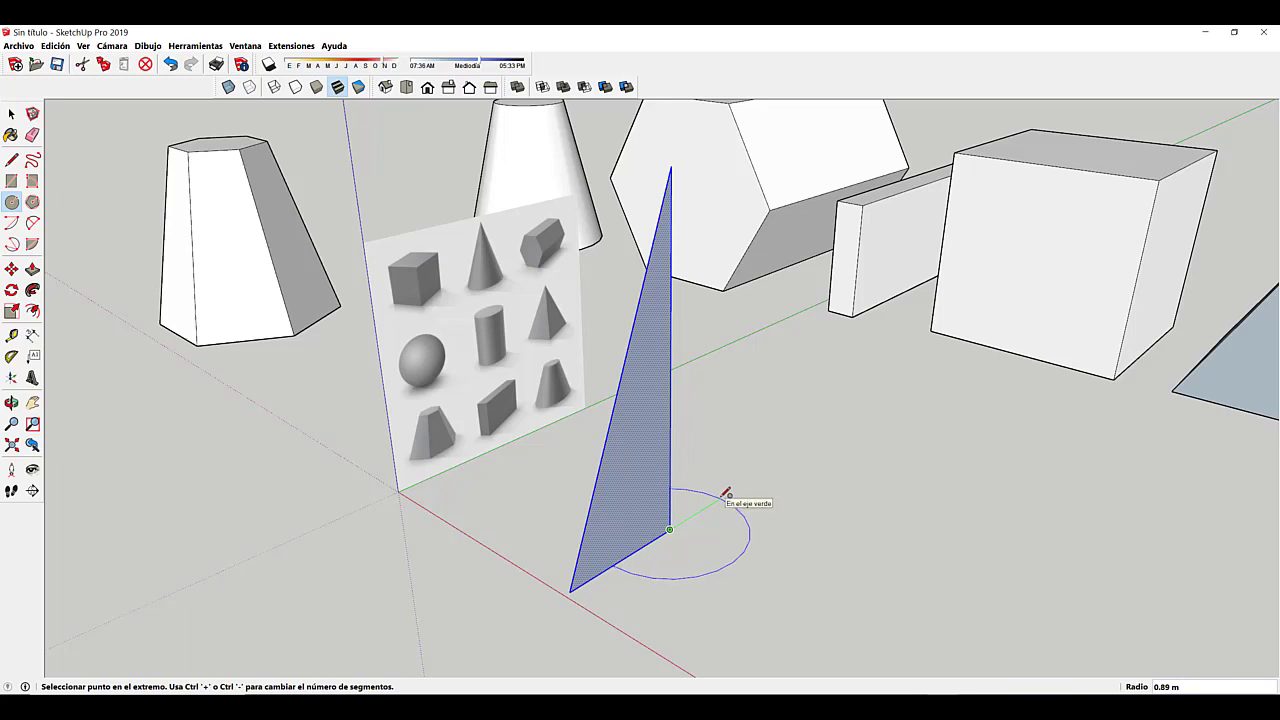
pyautogui.click(727, 494)
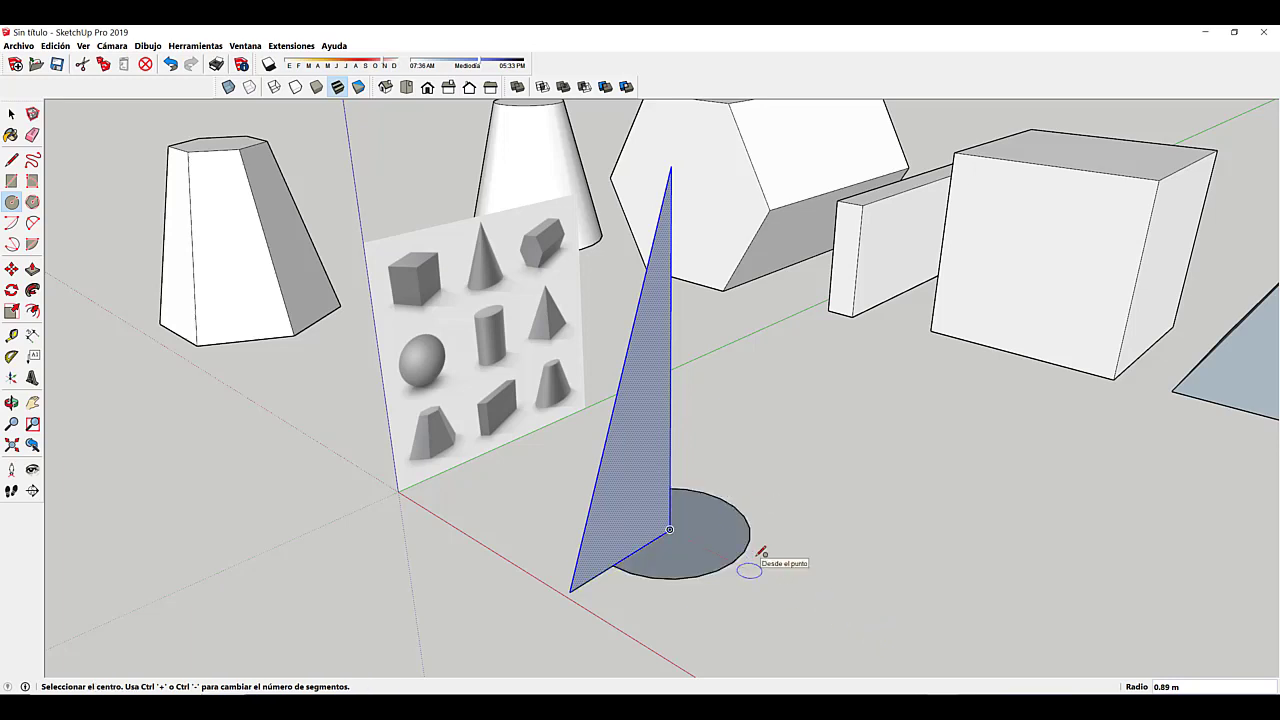
pyautogui.press('space')
pyautogui.click(734, 540)
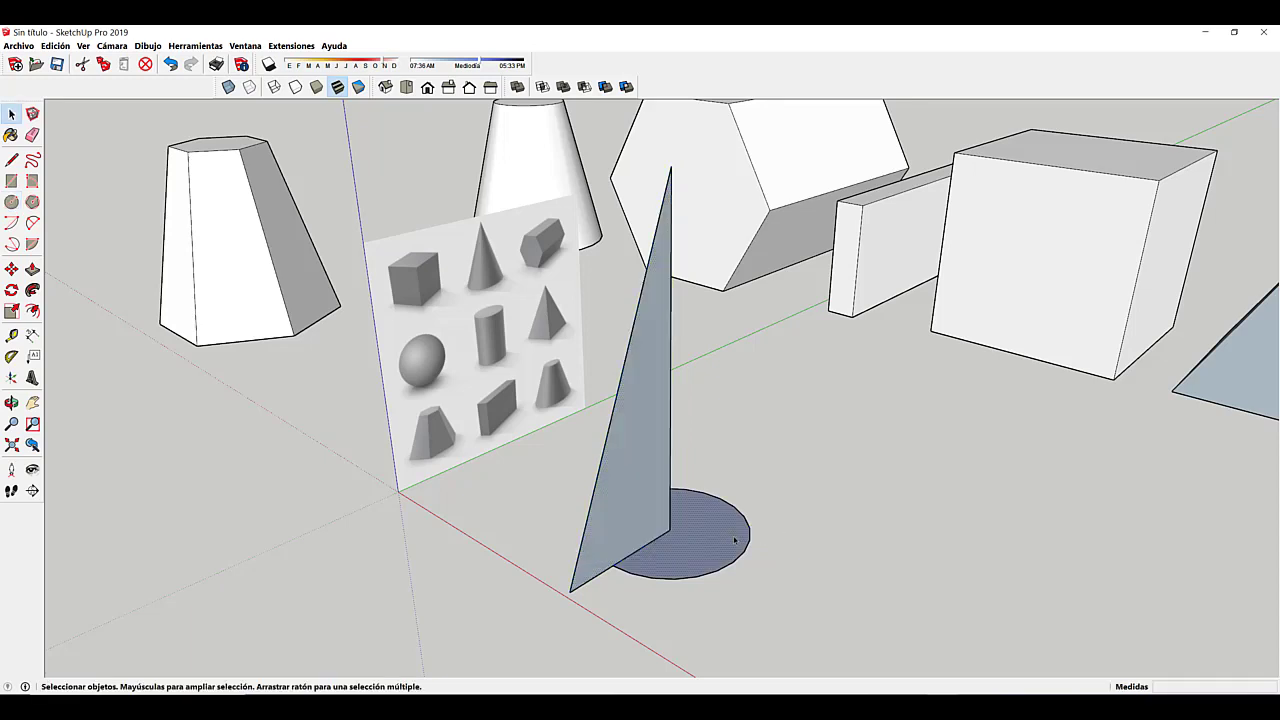
pyautogui.press('Delete')
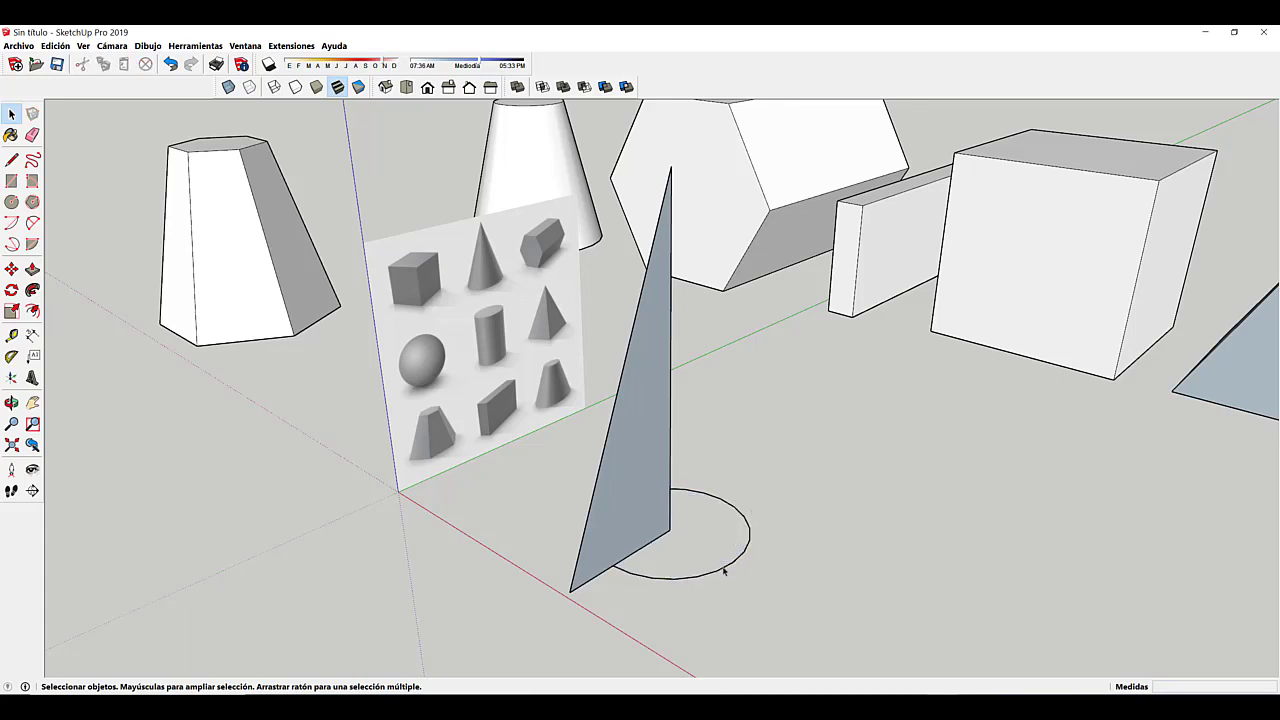
# Step: Sweep the triangular face around the circle outline with Follow Me to form the cone
pyautogui.click(727, 572)
pyautogui.scroll(2, 693, 524)
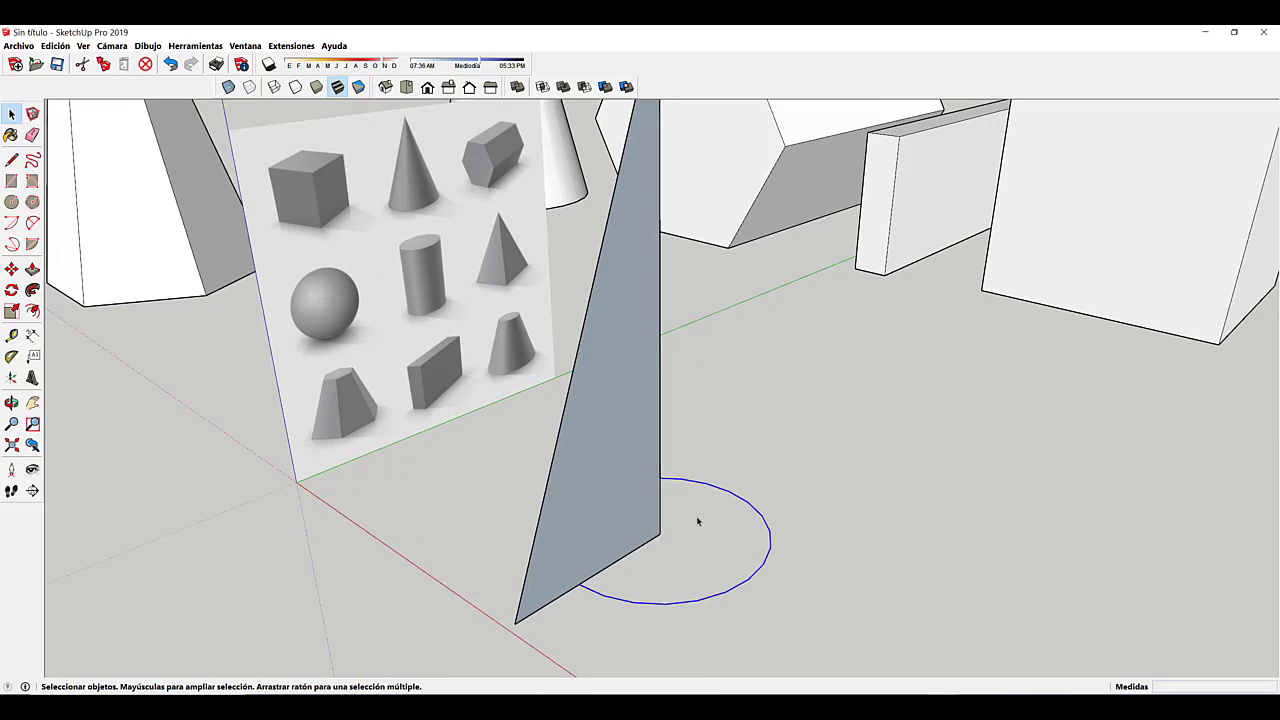
pyautogui.click(33, 290)
pyautogui.click(571, 514)
pyautogui.scroll(-2, 720, 575)
pyautogui.scroll(-2, 720, 575)
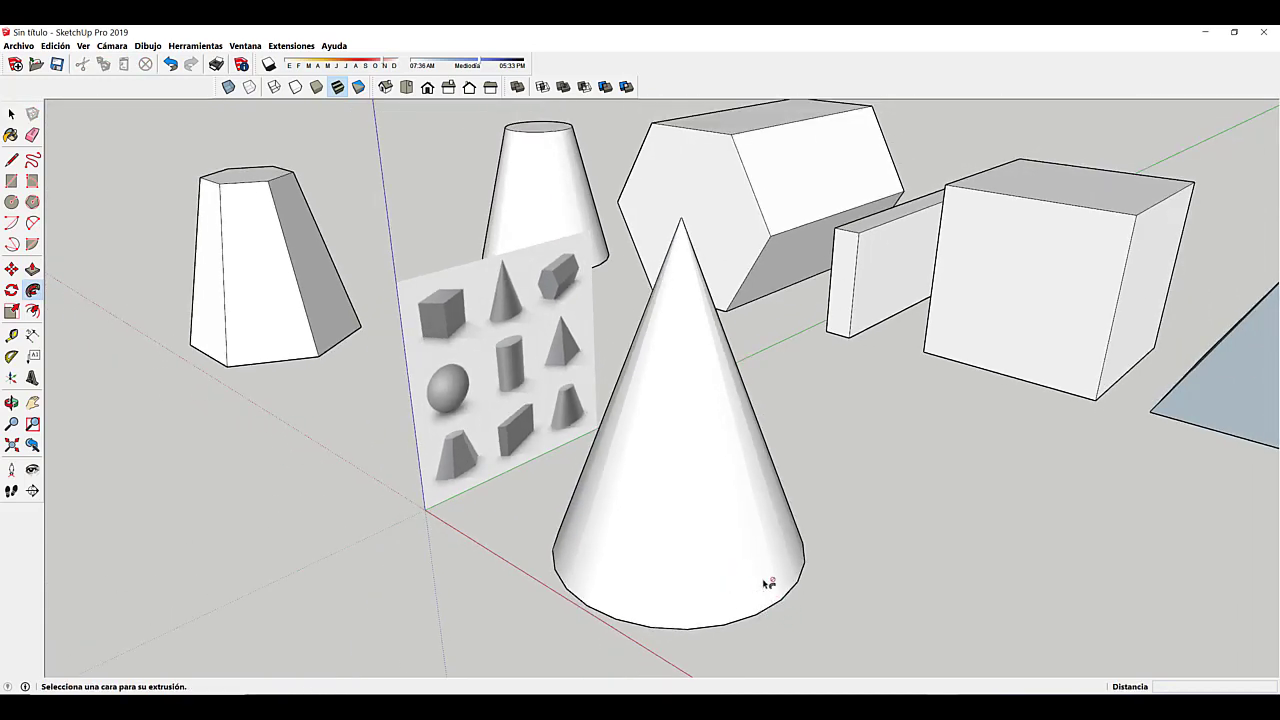
# Step: Move the whole cone about 6.6 m to the spot in front of the truncated hexagonal pyramid and deselect it
pyautogui.press('space')
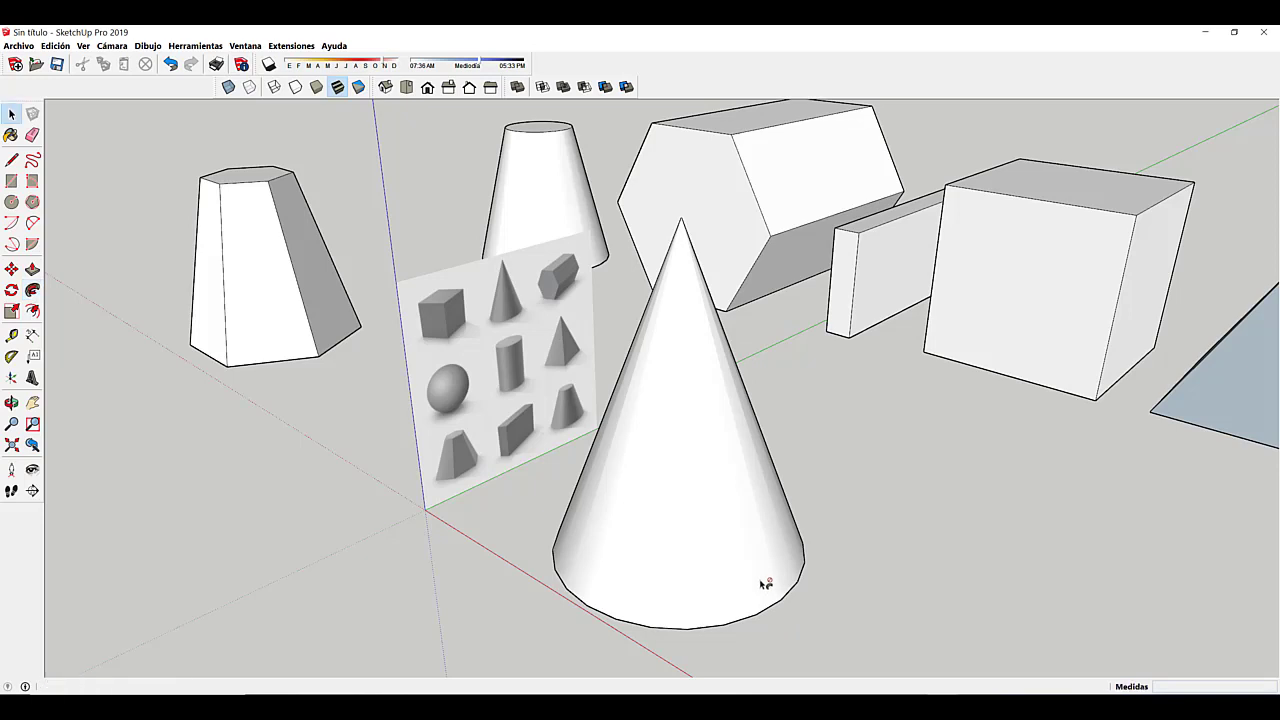
pyautogui.doubleClick(762, 583)
pyautogui.click(762, 583)
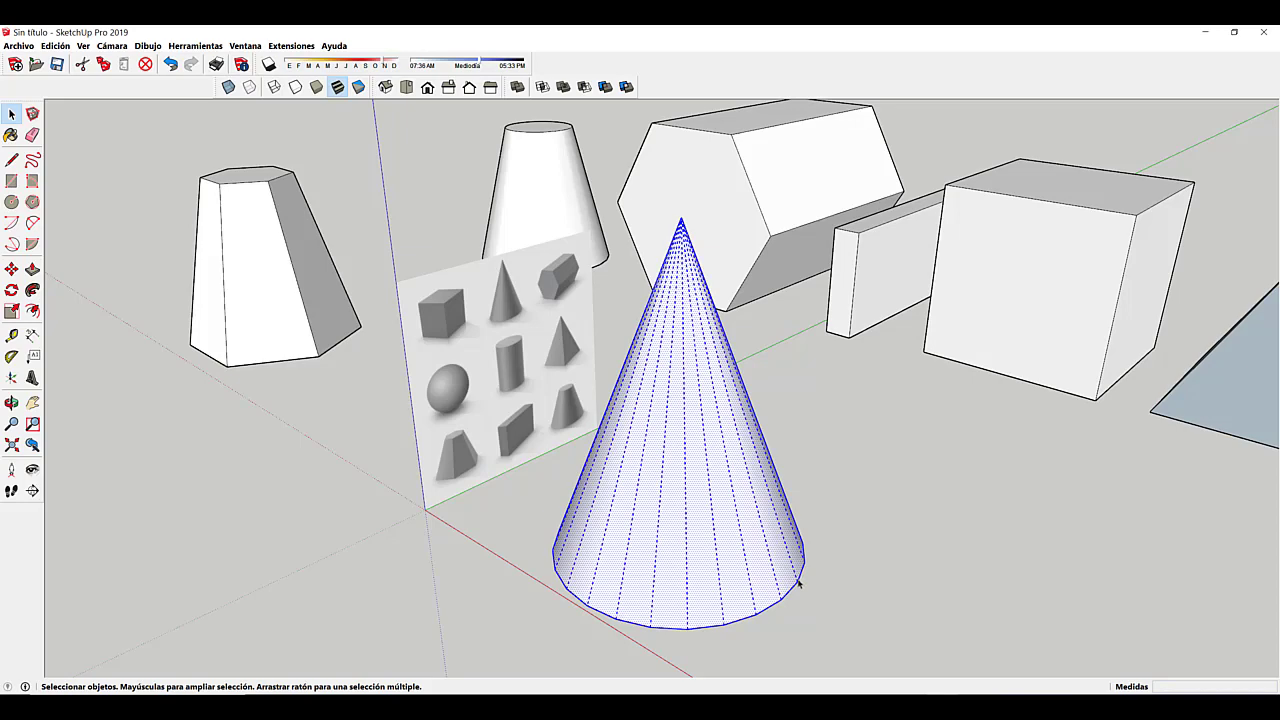
pyautogui.press('m')
pyautogui.click(800, 584)
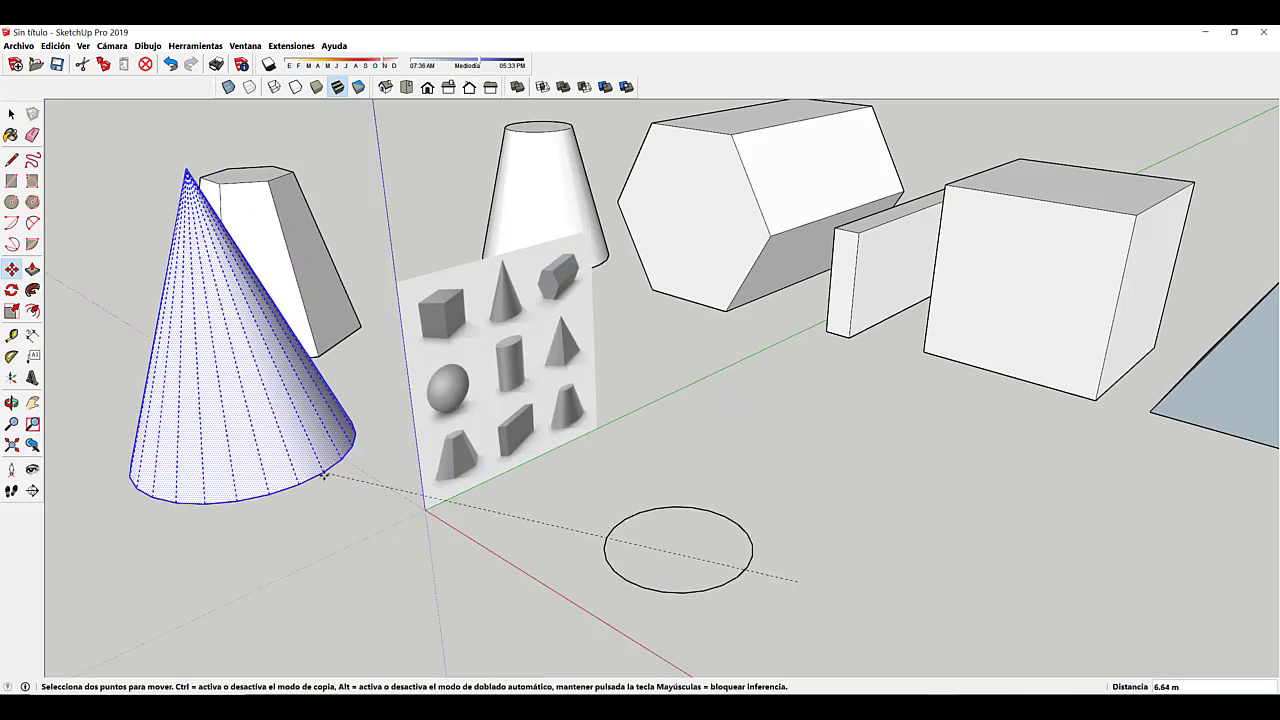
pyautogui.click(328, 487)
pyautogui.hotkey('ctrl', 't')
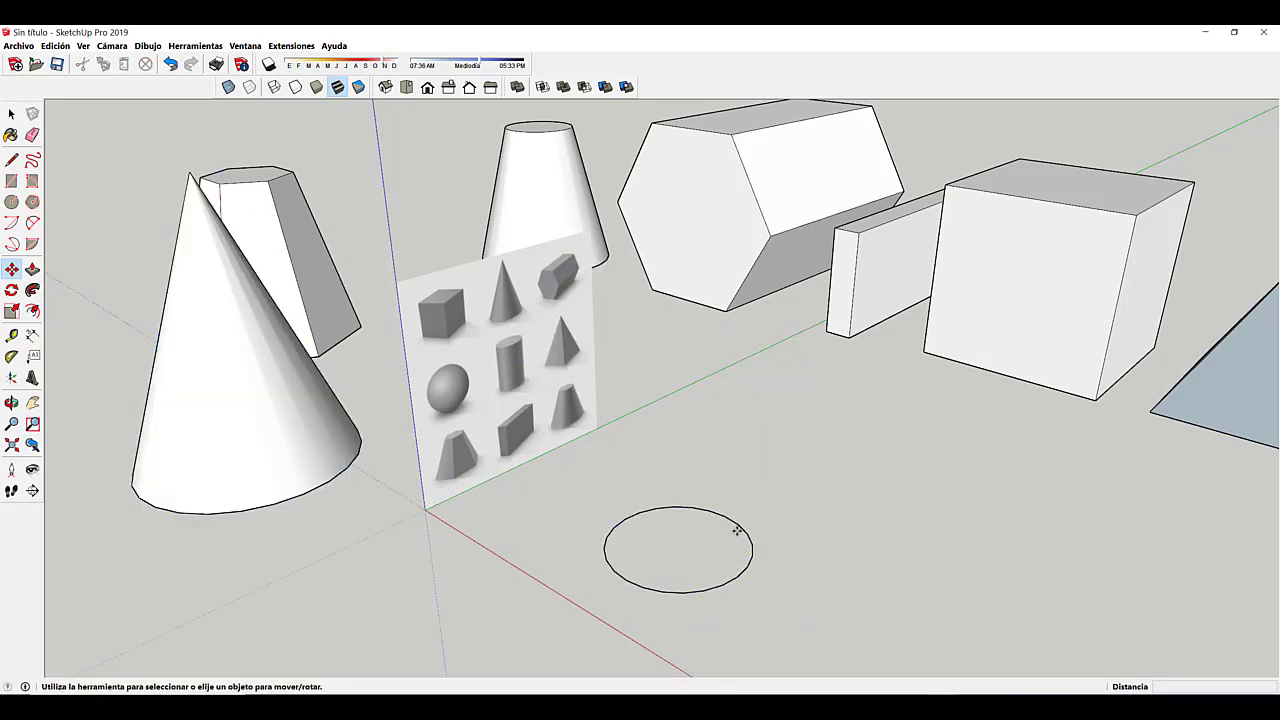
# Step: Delete the leftover path circle on the ground where the cone was built
pyautogui.press('space')
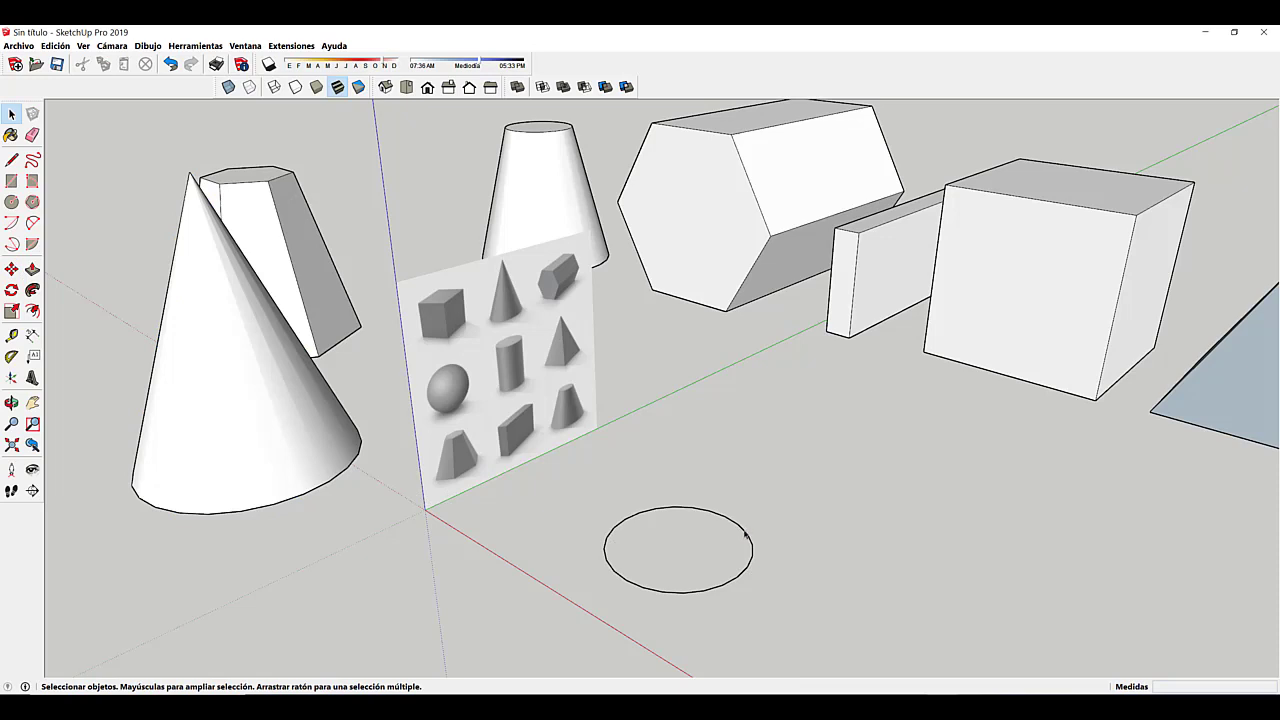
pyautogui.click(745, 536)
pyautogui.press('Delete')
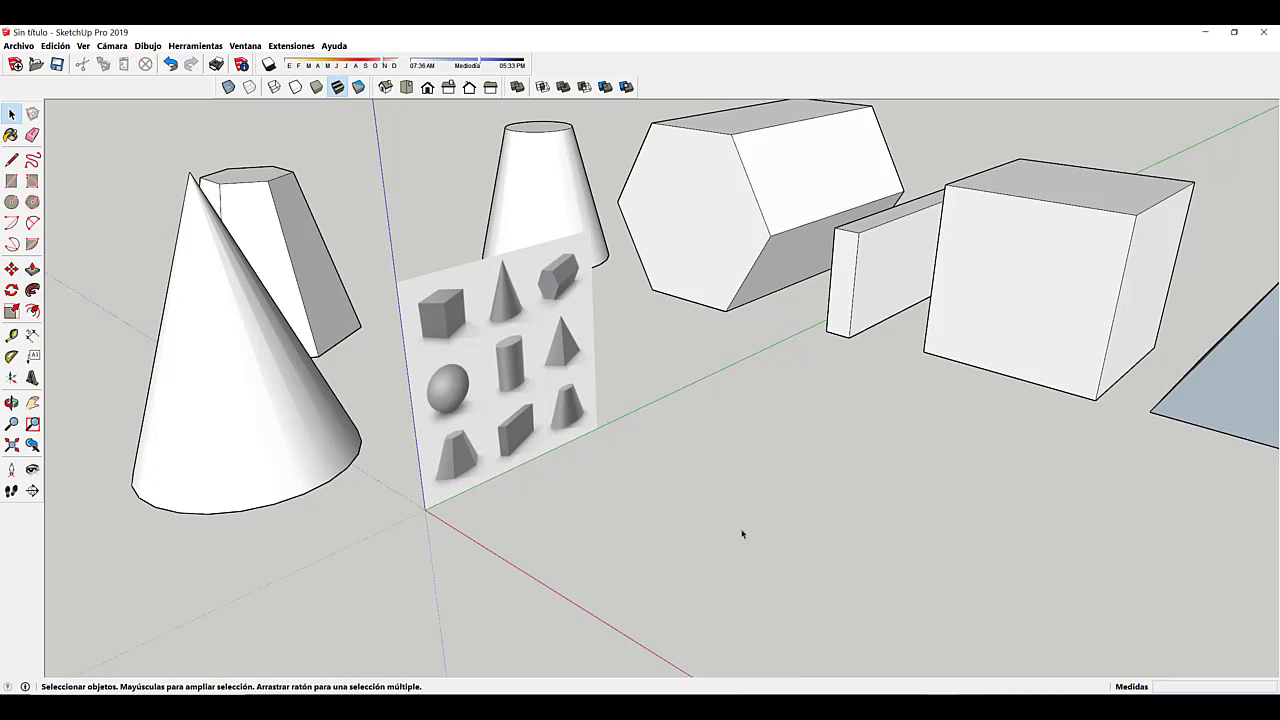
# Step: Examine the sphere in the reference image alongside the solids already modelled
pyautogui.scroll(-3, 742, 534)
pyautogui.moveTo(666, 491); pyautogui.dragTo(603, 470, button='middle')
pyautogui.scroll(3, 608, 471)
pyautogui.scroll(2, 400, 386)
pyautogui.scroll(-4, 403, 388)
pyautogui.moveTo(405, 390); pyautogui.dragTo(460, 401, button='middle')
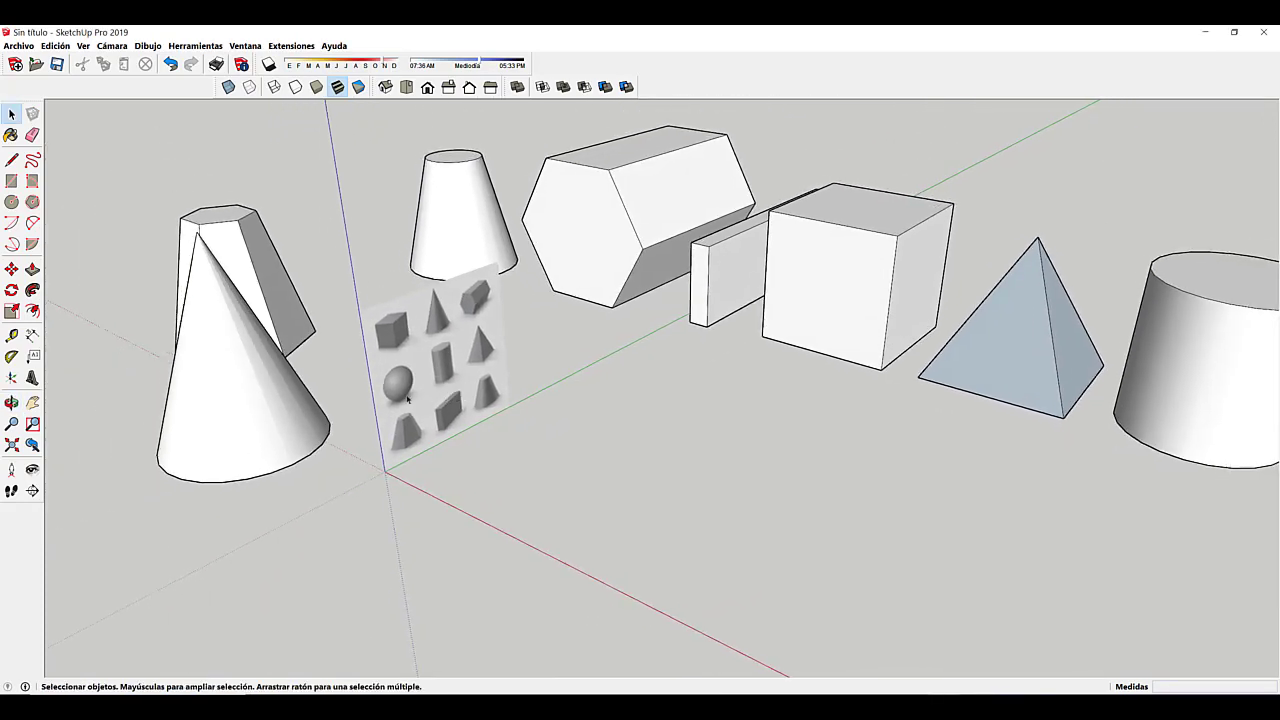
pyautogui.scroll(1, 392, 382)
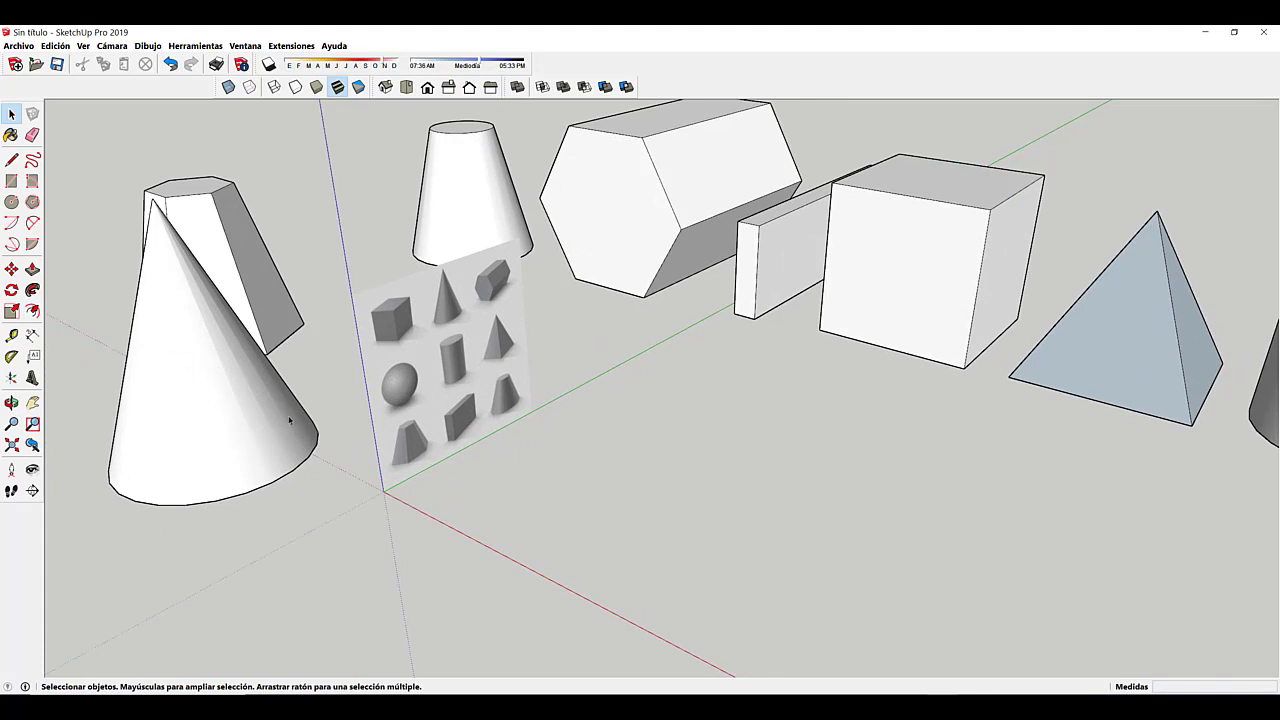
pyautogui.moveTo(418, 458); pyautogui.dragTo(401, 416, button='middle')
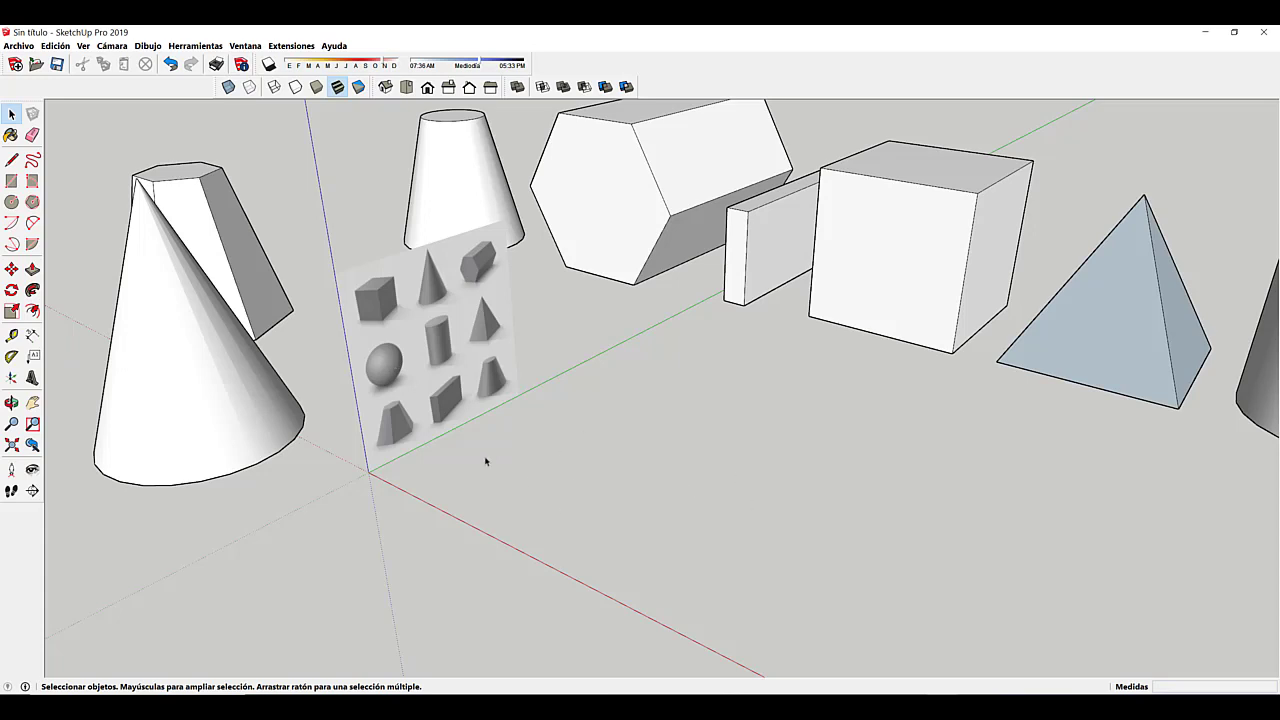
# Step: Draw a 3 m vertical line parallel to the blue axis, rising from the open ground in front of the reference image
pyautogui.press('l')
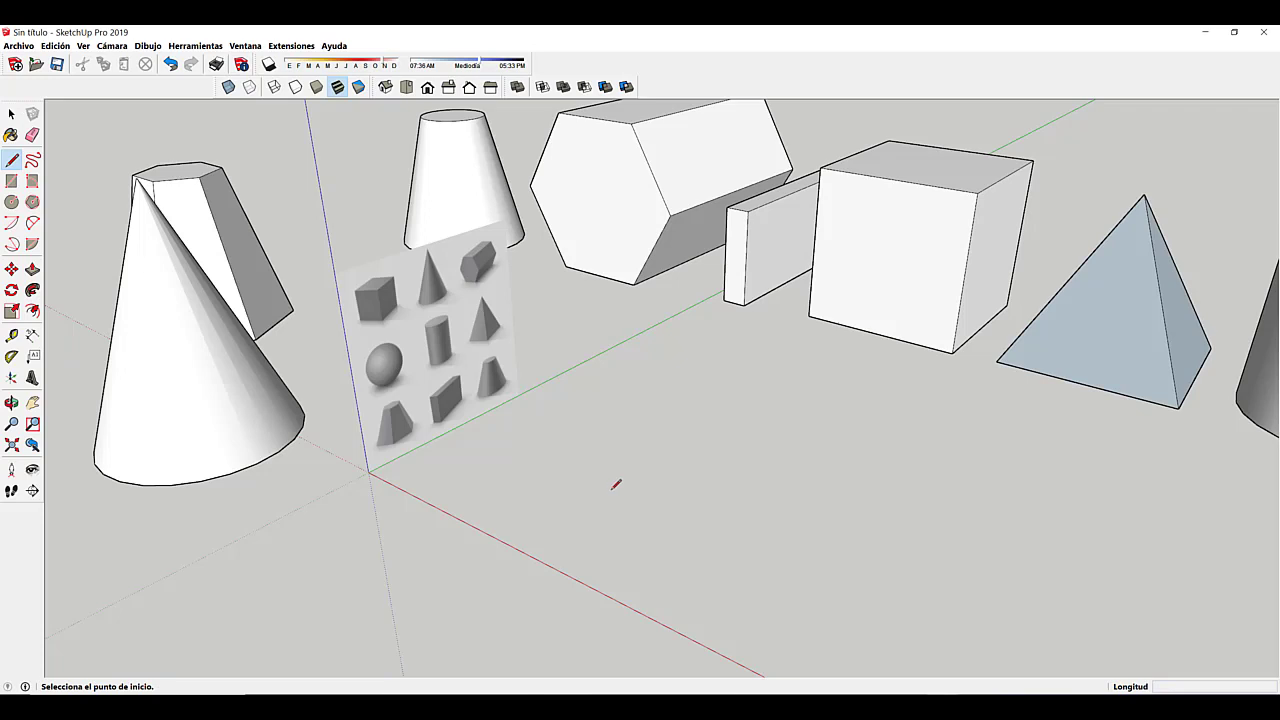
pyautogui.click(610, 488)
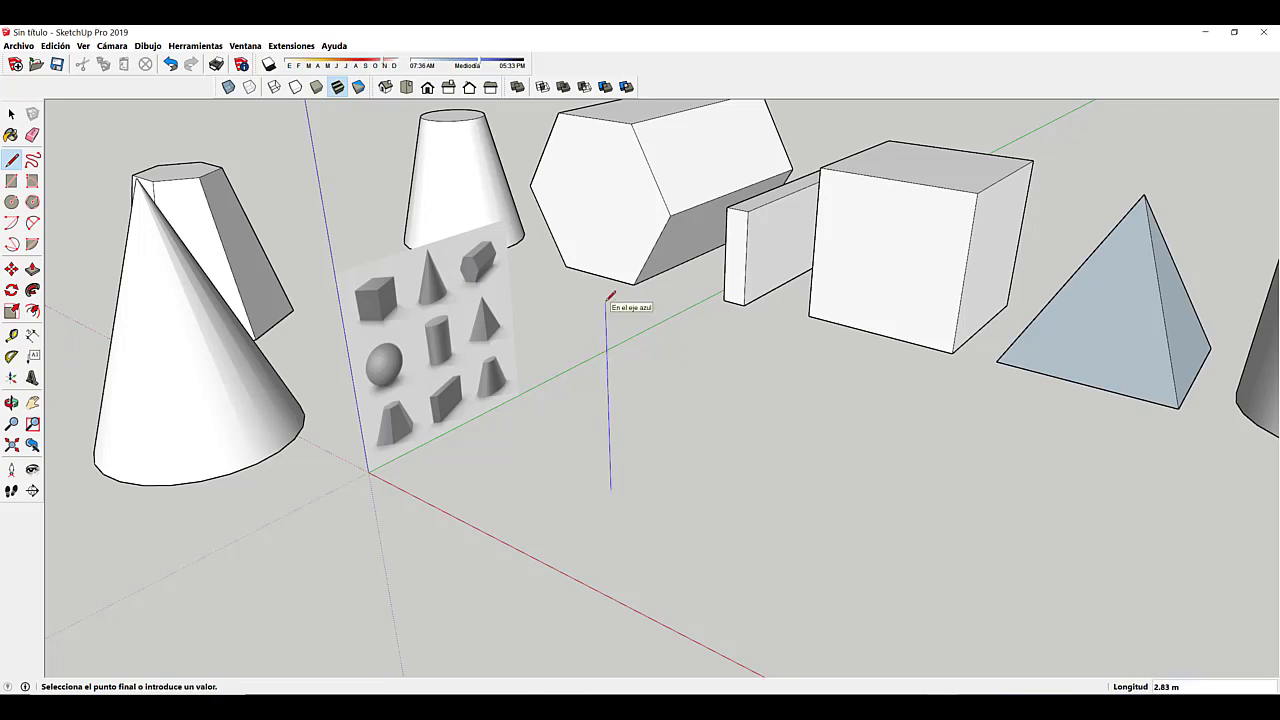
pyautogui.moveTo(629, 294); pyautogui.dragTo(623, 150, button='middle')
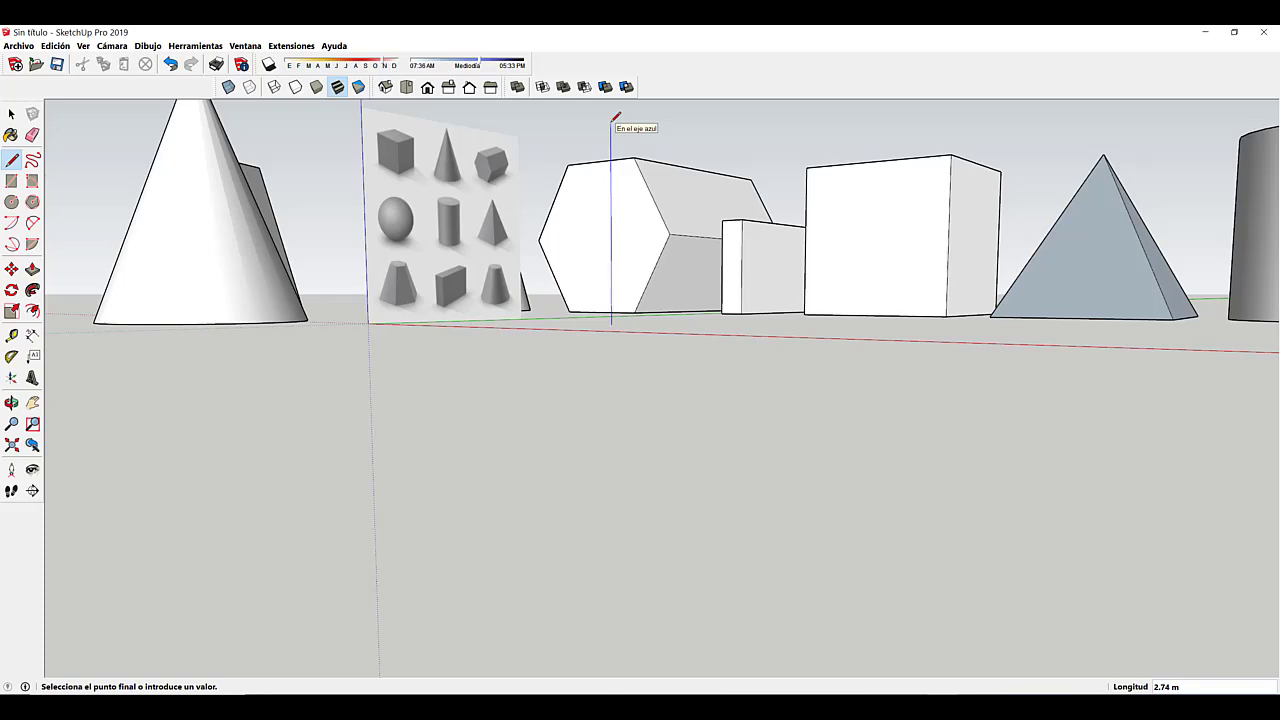
pyautogui.write('3')
pyautogui.press('Return')
pyautogui.moveTo(657, 124); pyautogui.dragTo(586, 291, button='middle')
pyautogui.press('space')
# Step: Draw a semicircular arc centred on the vertical line's midpoint, from its top end to its bottom end on the side facing the reference image
pyautogui.scroll(1, 623, 250)
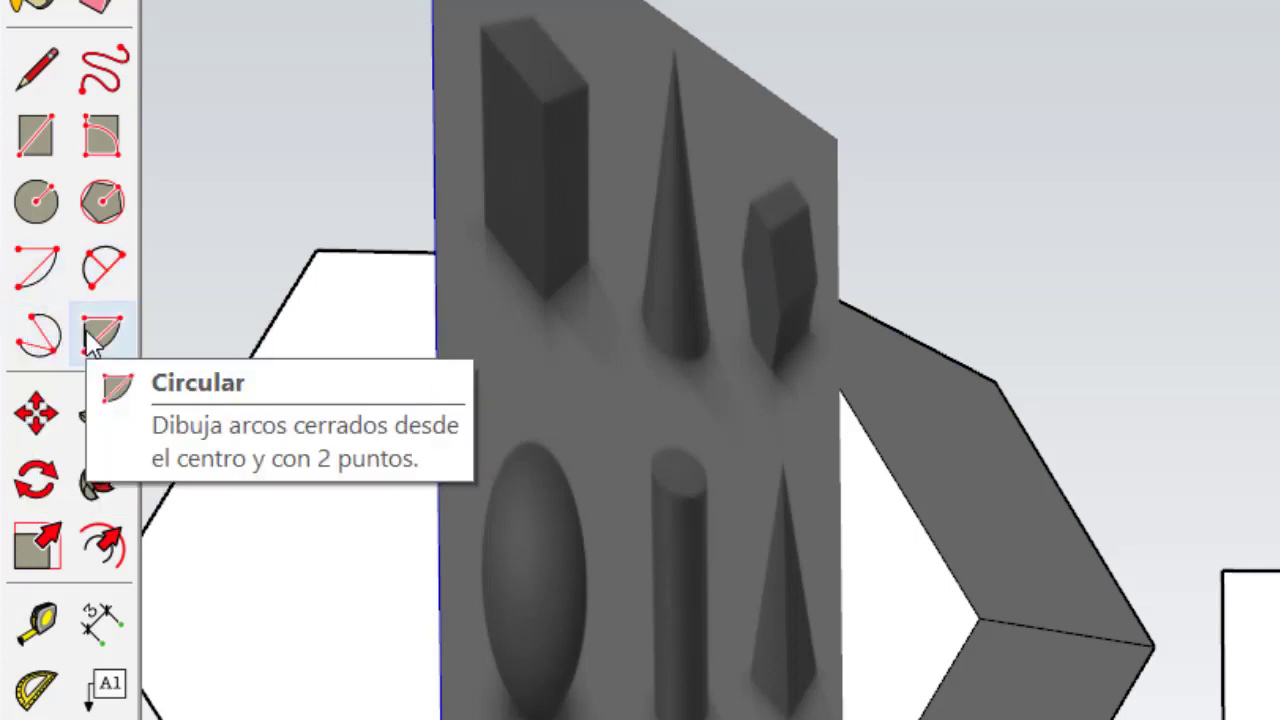
pyautogui.click(48, 285)
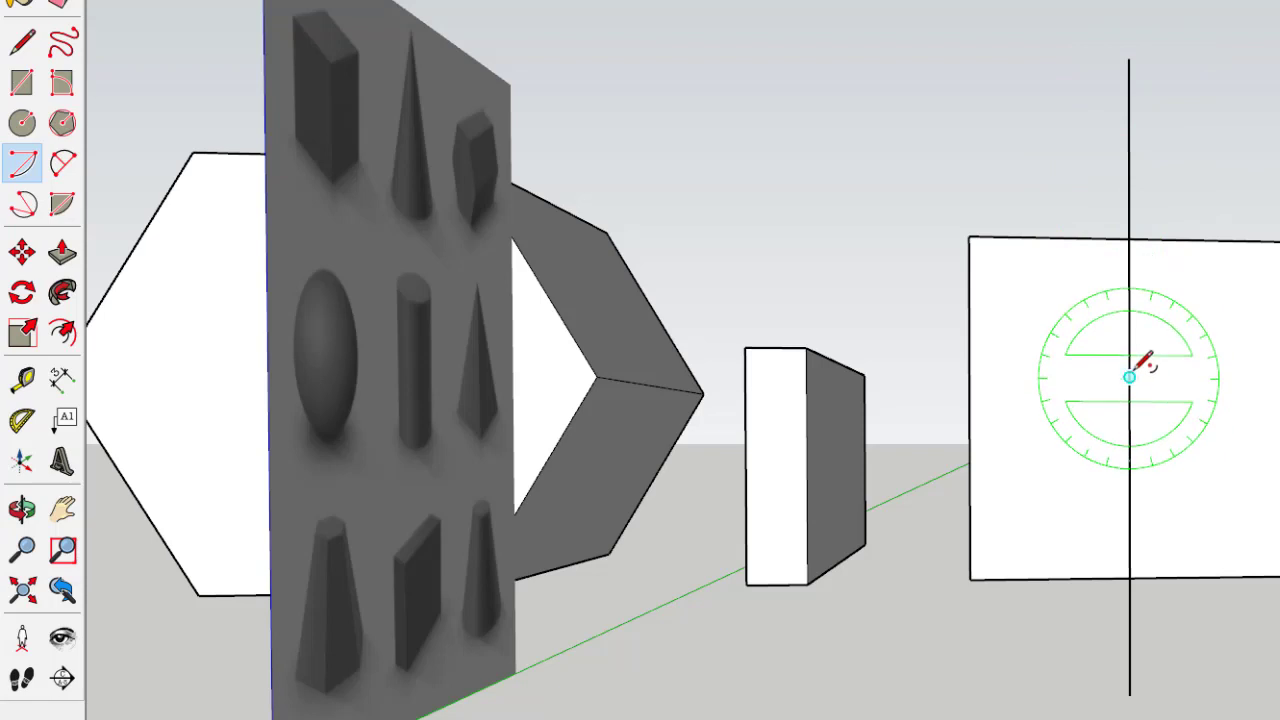
pyautogui.click(1129, 377)
pyautogui.click(1128, 58)
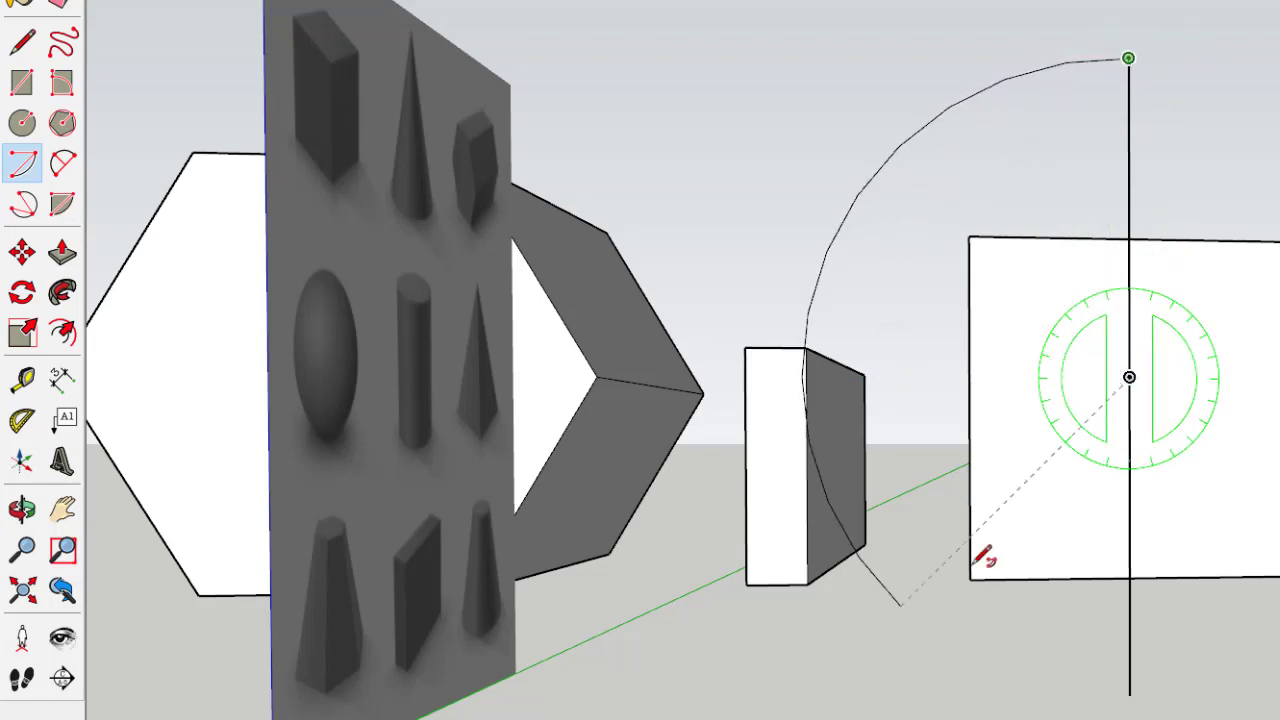
pyautogui.click(1130, 690)
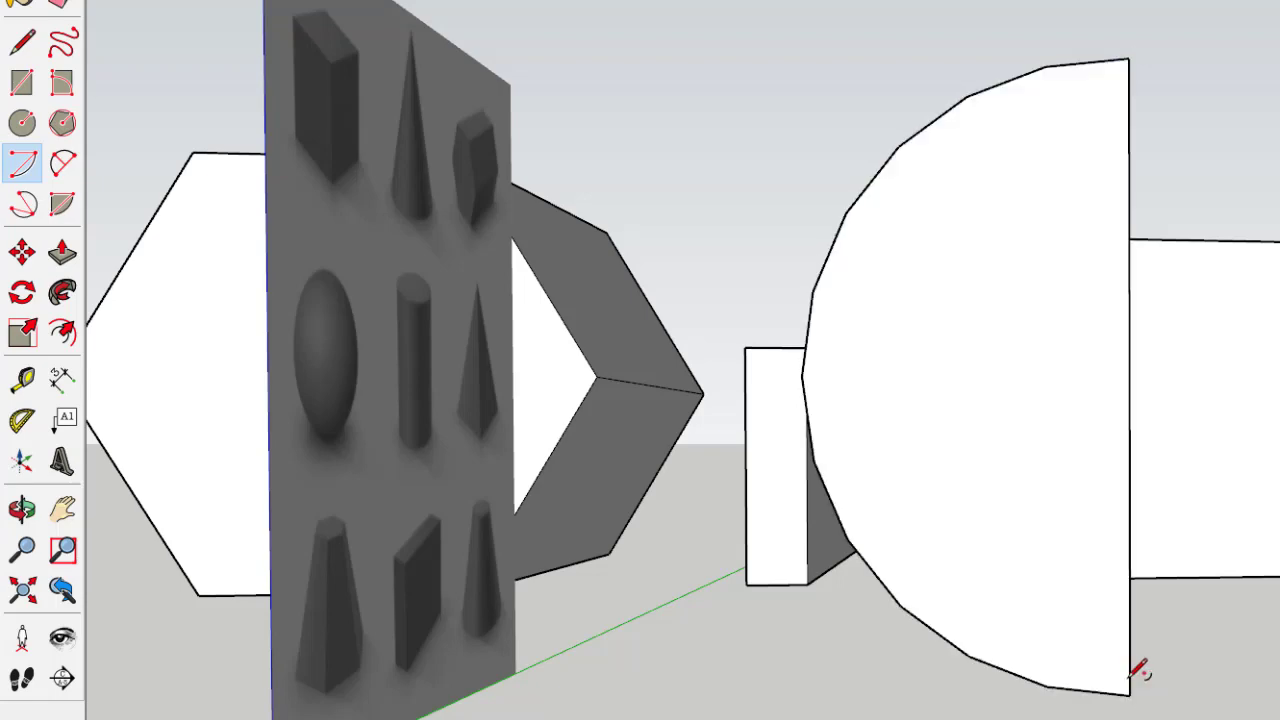
# Step: Draw a ground circle of about 0.87 m radius centred on the semicircle's lower end, and delete its face, keeping the outline
pyautogui.moveTo(1140, 672); pyautogui.dragTo(994, 600, button='middle')
pyautogui.scroll(3, 1009, 617)
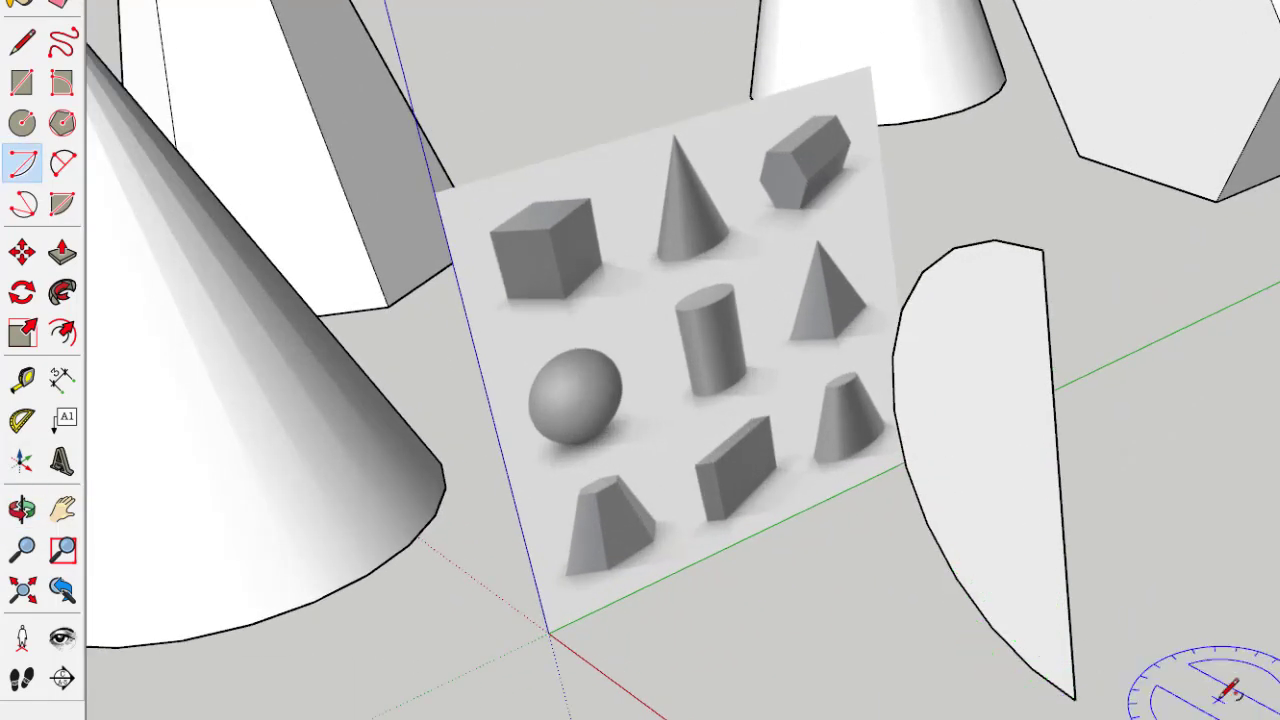
pyautogui.press('c')
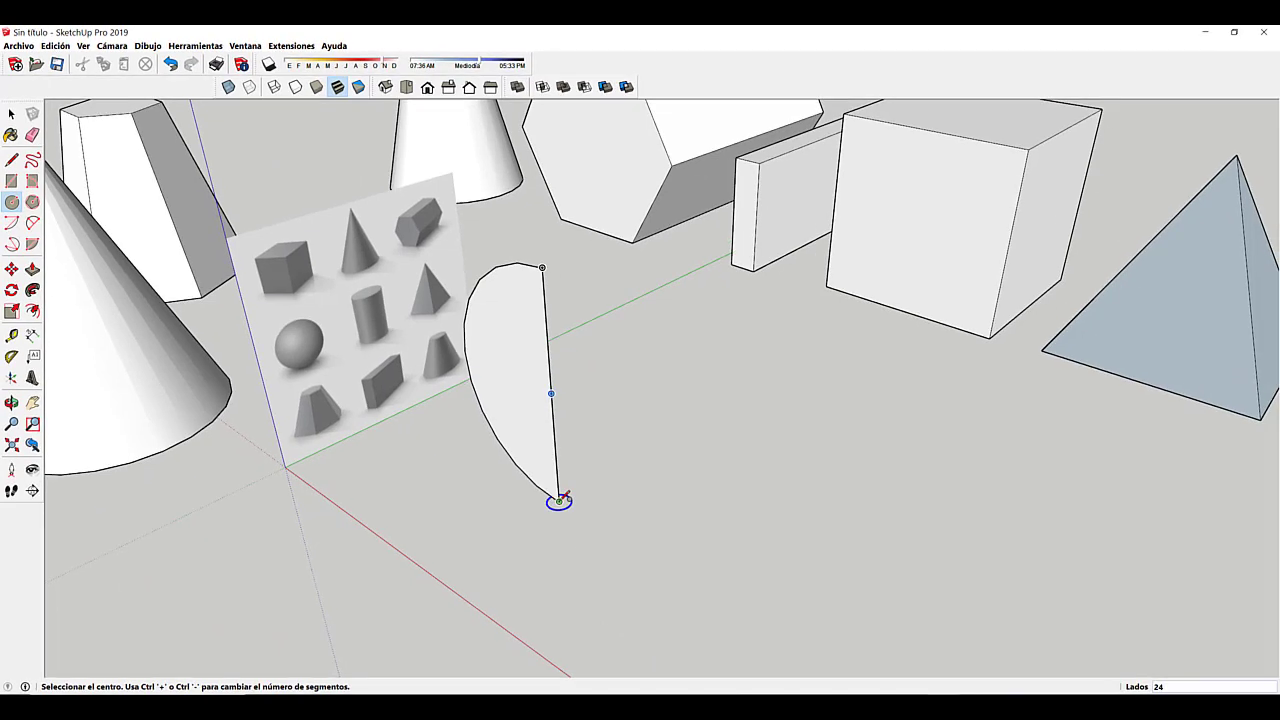
pyautogui.click(559, 500)
pyautogui.click(621, 475)
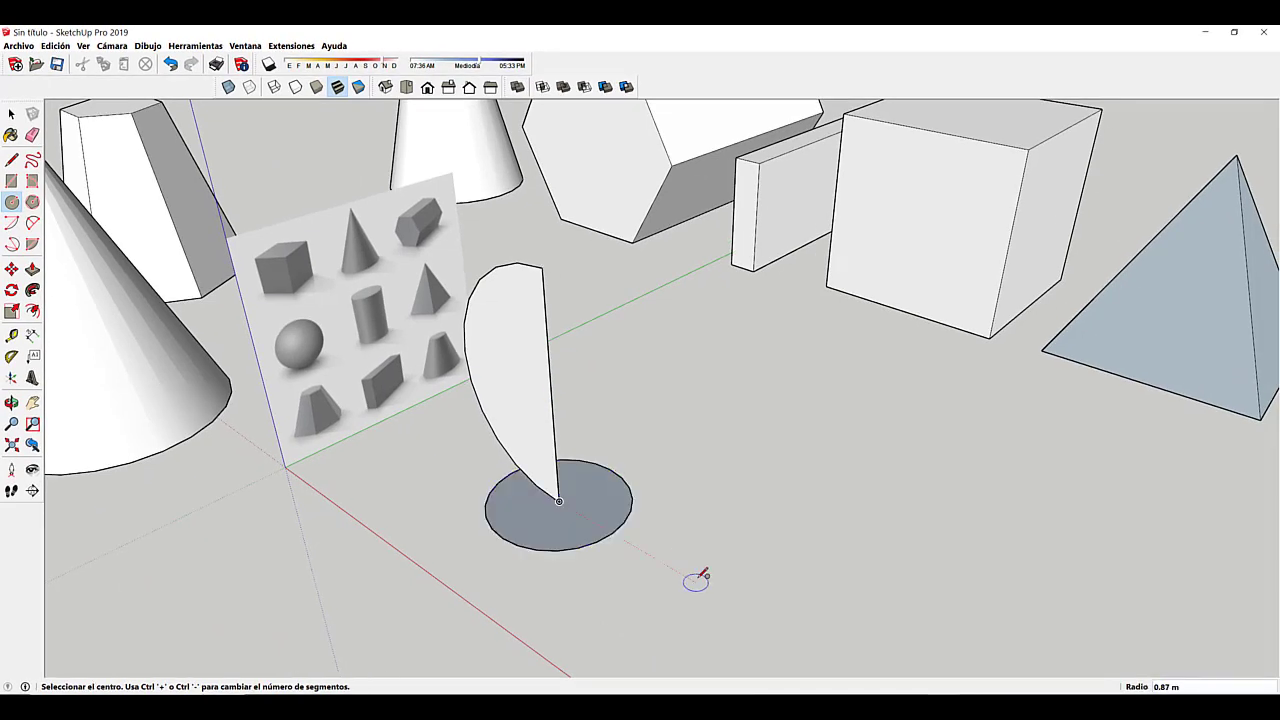
pyautogui.press('space')
pyautogui.click(608, 516)
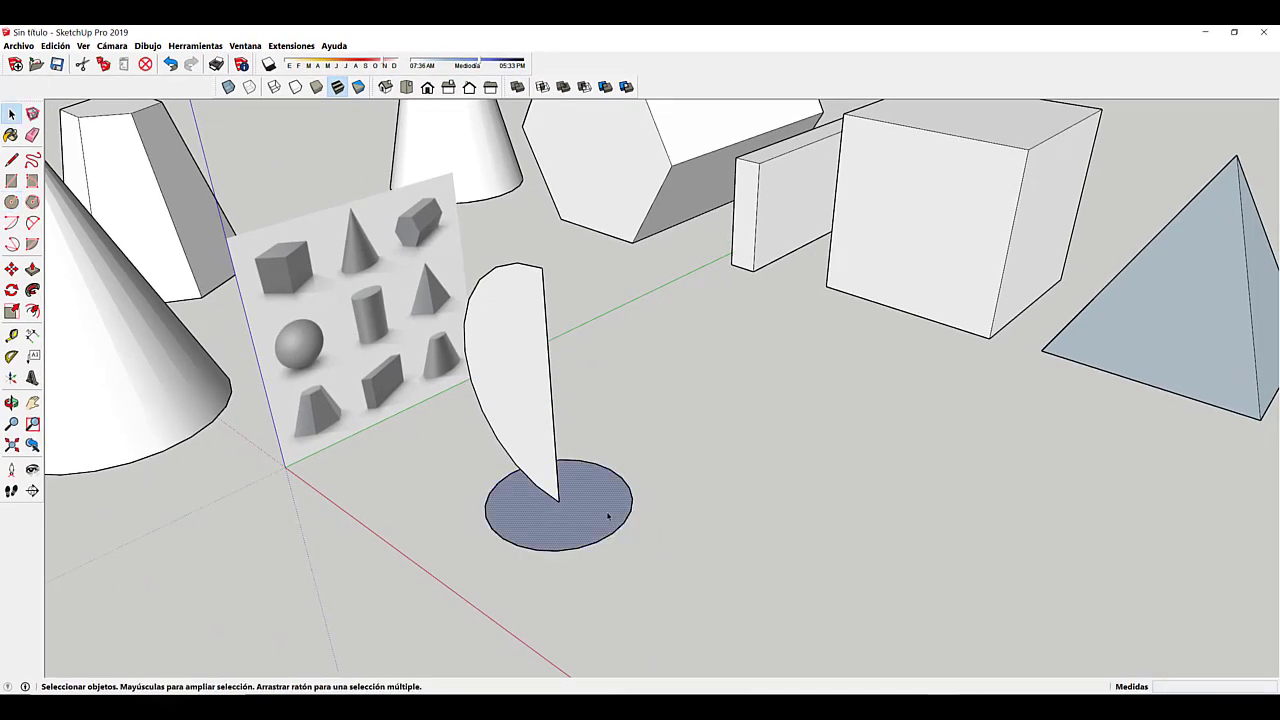
pyautogui.press('Delete')
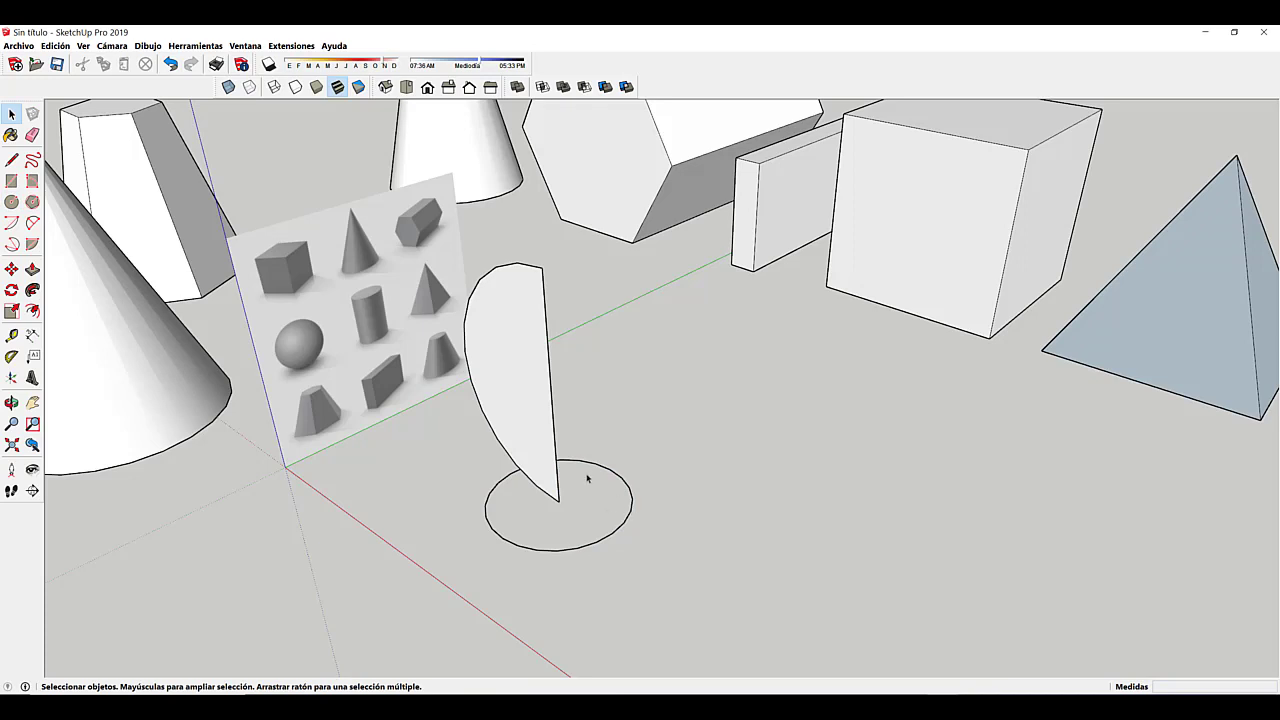
# Step: Sweep the semicircular face around the ground circle with Follow Me to form the sphere
pyautogui.scroll(2, 587, 478)
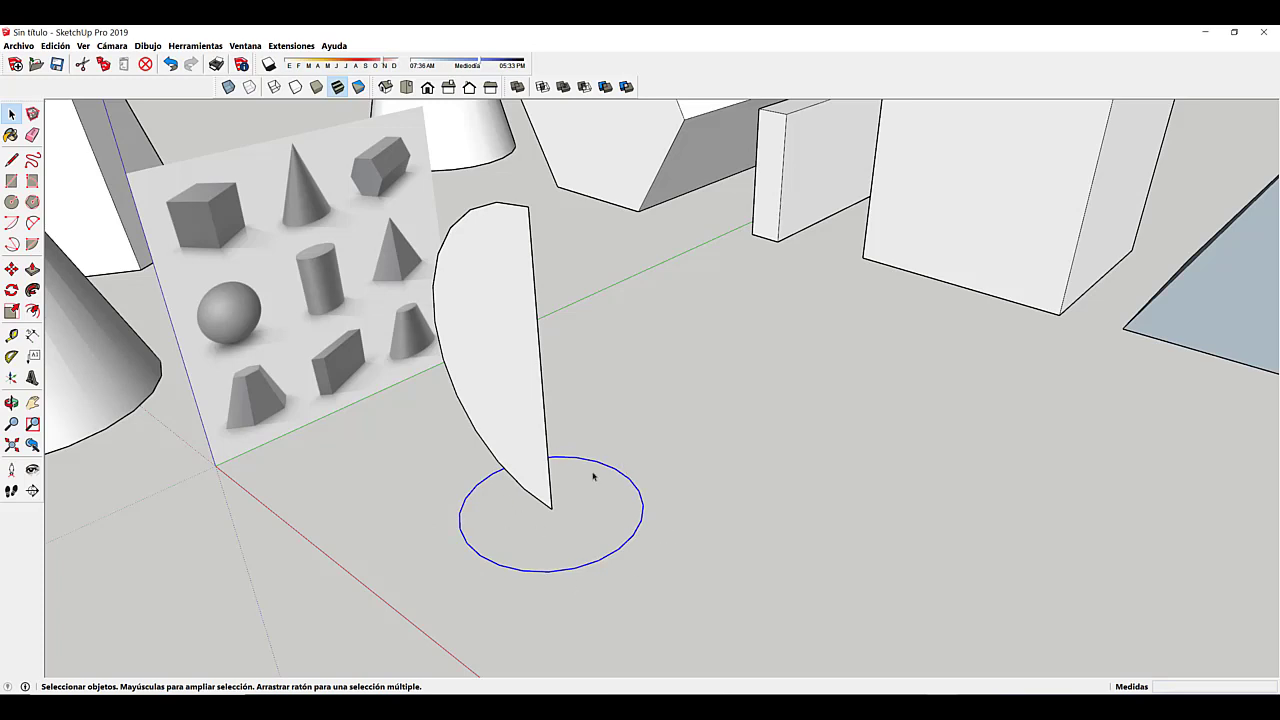
pyautogui.click(33, 291)
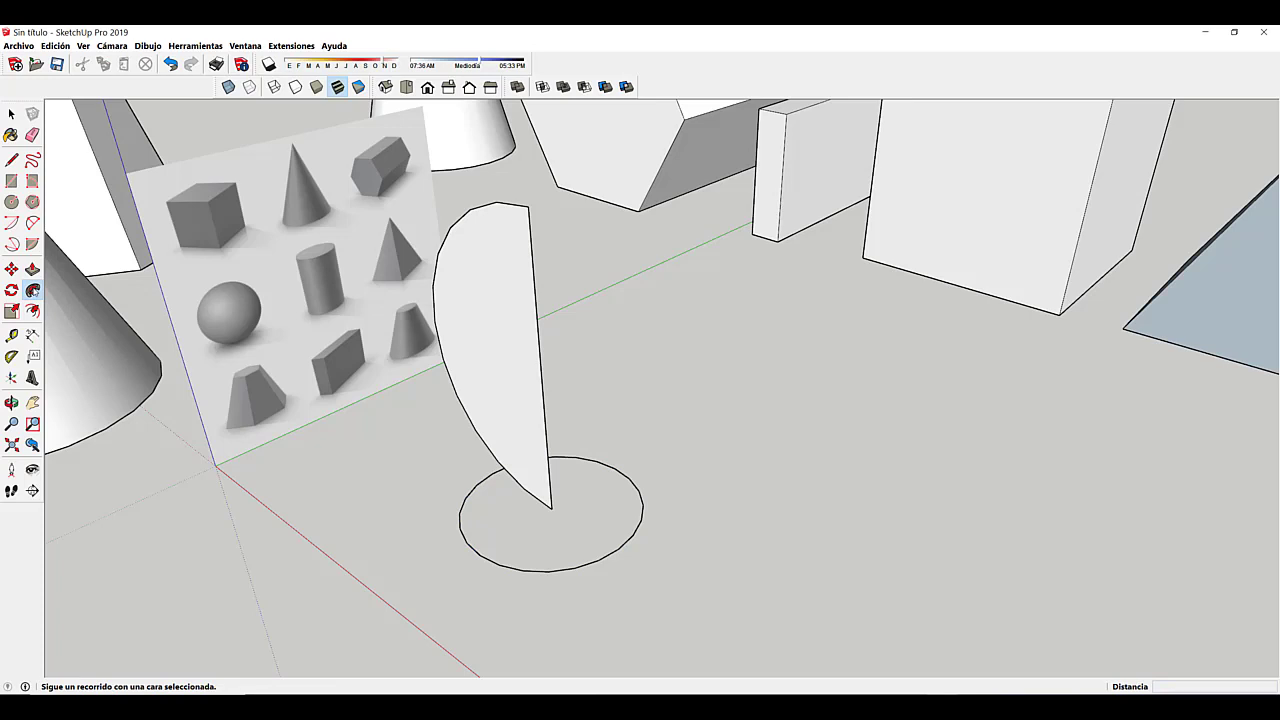
pyautogui.click(493, 347)
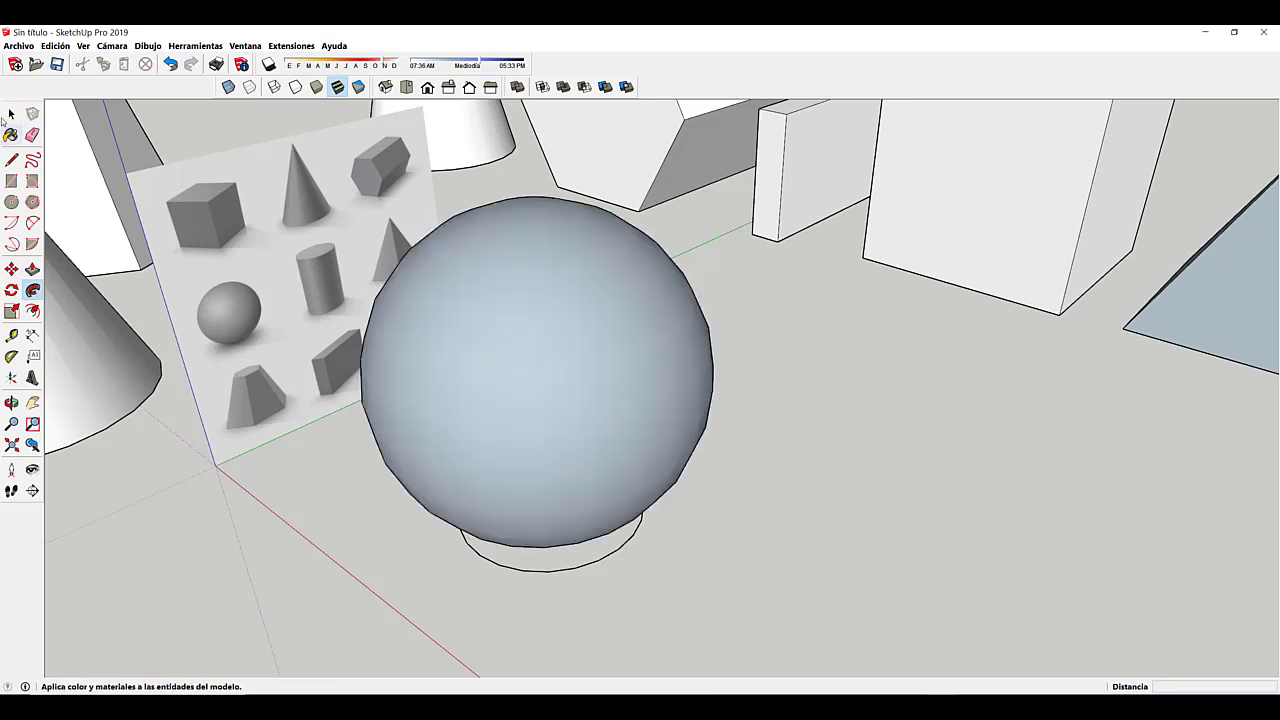
pyautogui.press('space')
# Step: Delete the leftover path circle beneath the sphere
pyautogui.moveTo(492, 418); pyautogui.dragTo(585, 533, button='middle')
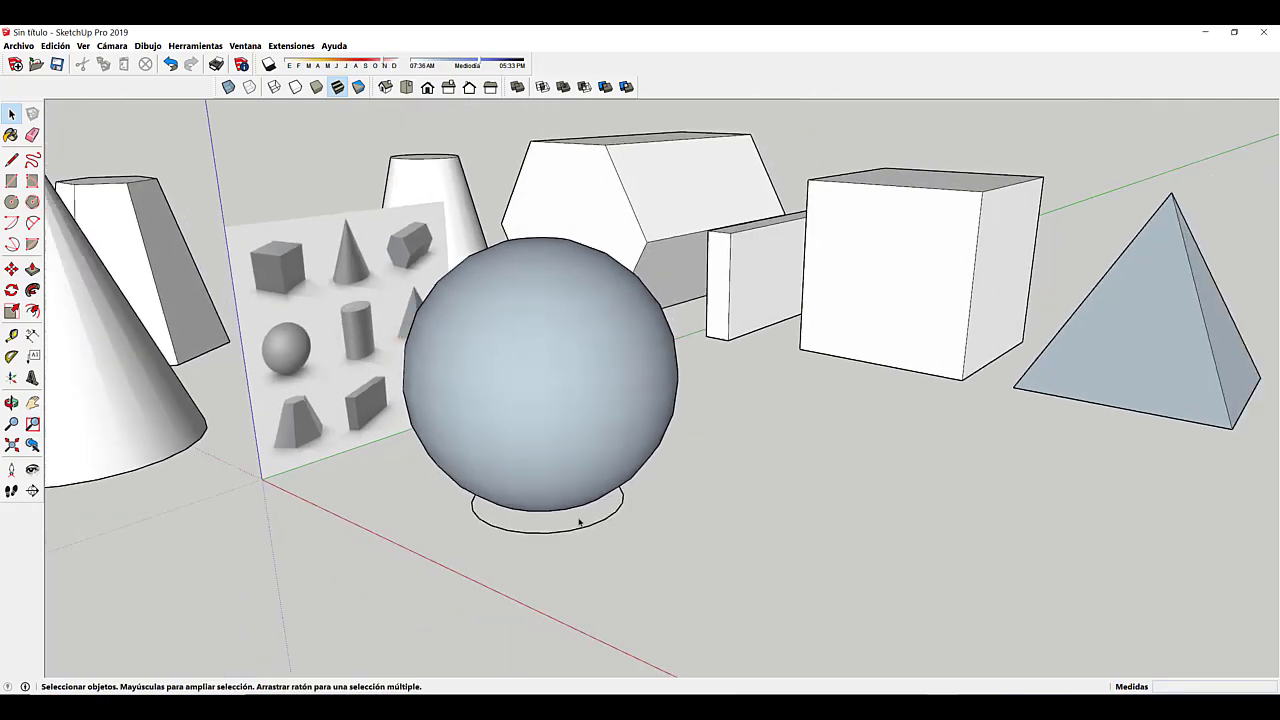
pyautogui.click(591, 528)
pyautogui.click(591, 523)
pyautogui.moveTo(591, 523); pyautogui.dragTo(645, 548, button='middle')
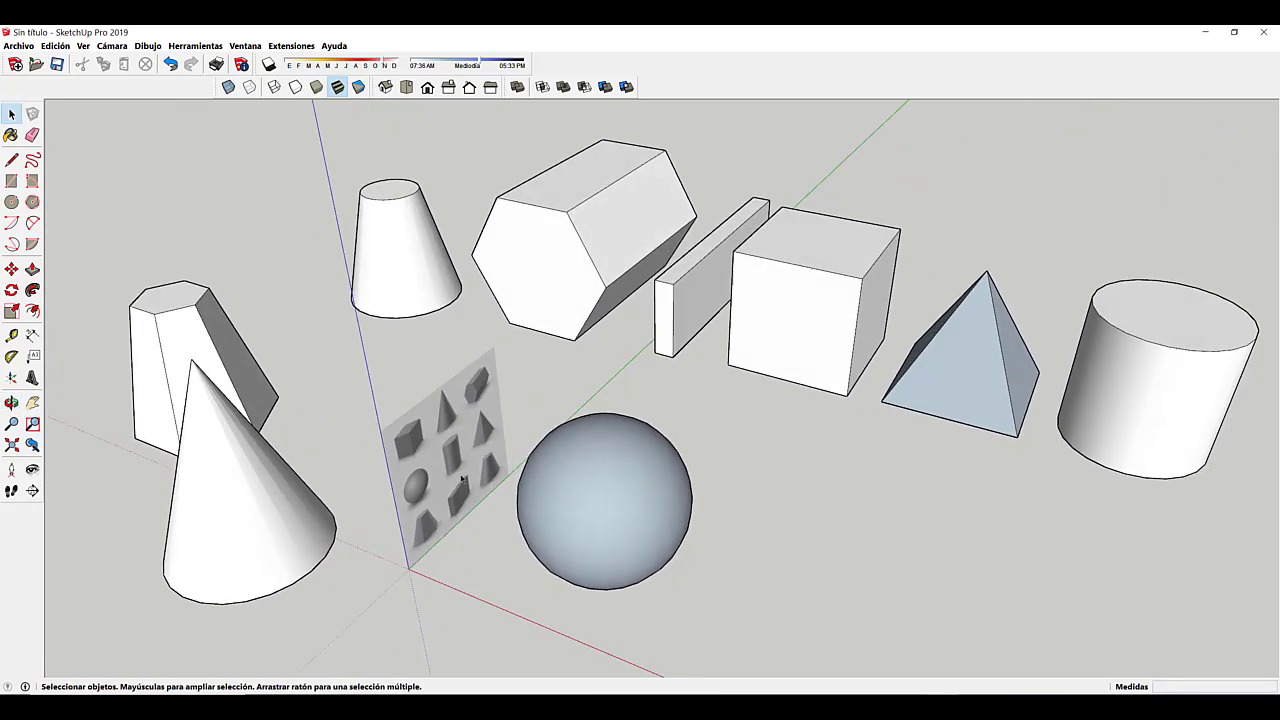
# Step: Compare the modelled solids with the reference image and examine the face colours of the pyramid and the sphere
pyautogui.scroll(2, 443, 463)
pyautogui.moveTo(443, 463); pyautogui.dragTo(540, 444, button='middle')
pyautogui.scroll(3, 345, 372)
pyautogui.scroll(-5, 634, 385)
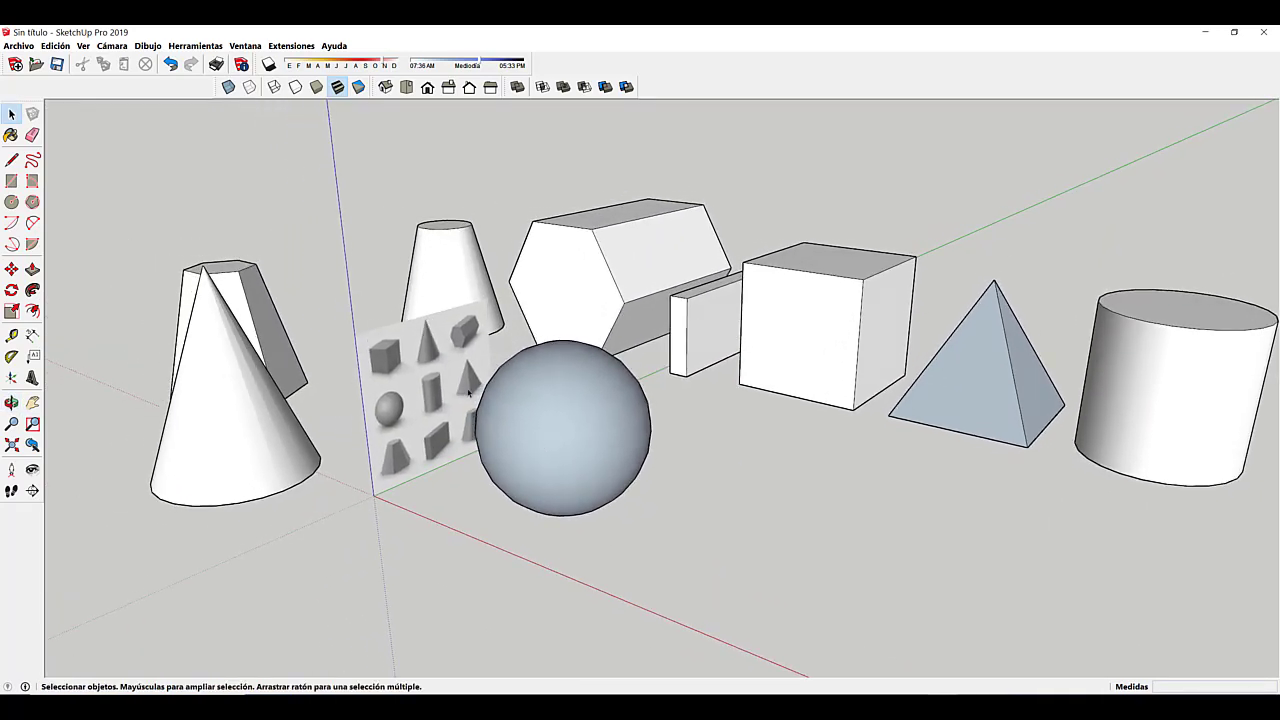
pyautogui.moveTo(468, 392)
pyautogui.mouseDown(button='middle')
pyautogui.moveTo(436, 397)
pyautogui.moveTo(420, 438)
pyautogui.mouseUp(button='middle')
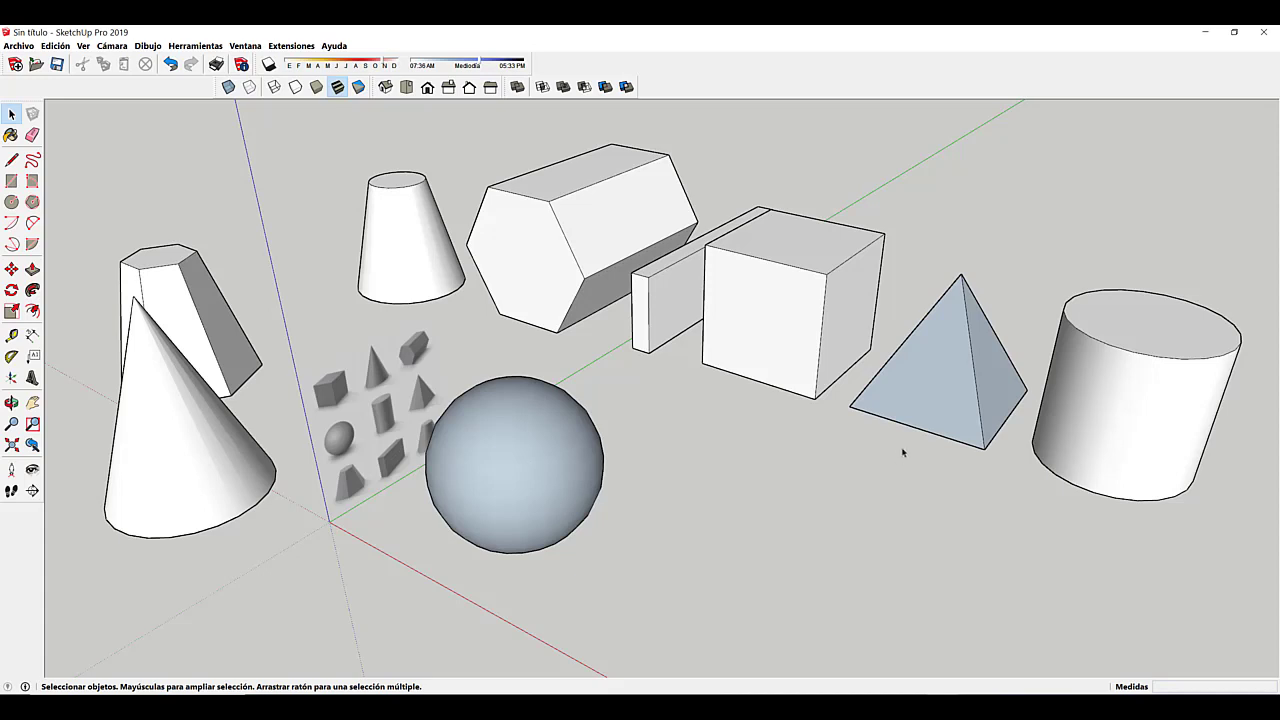
pyautogui.click(940, 395)
pyautogui.click(544, 481)
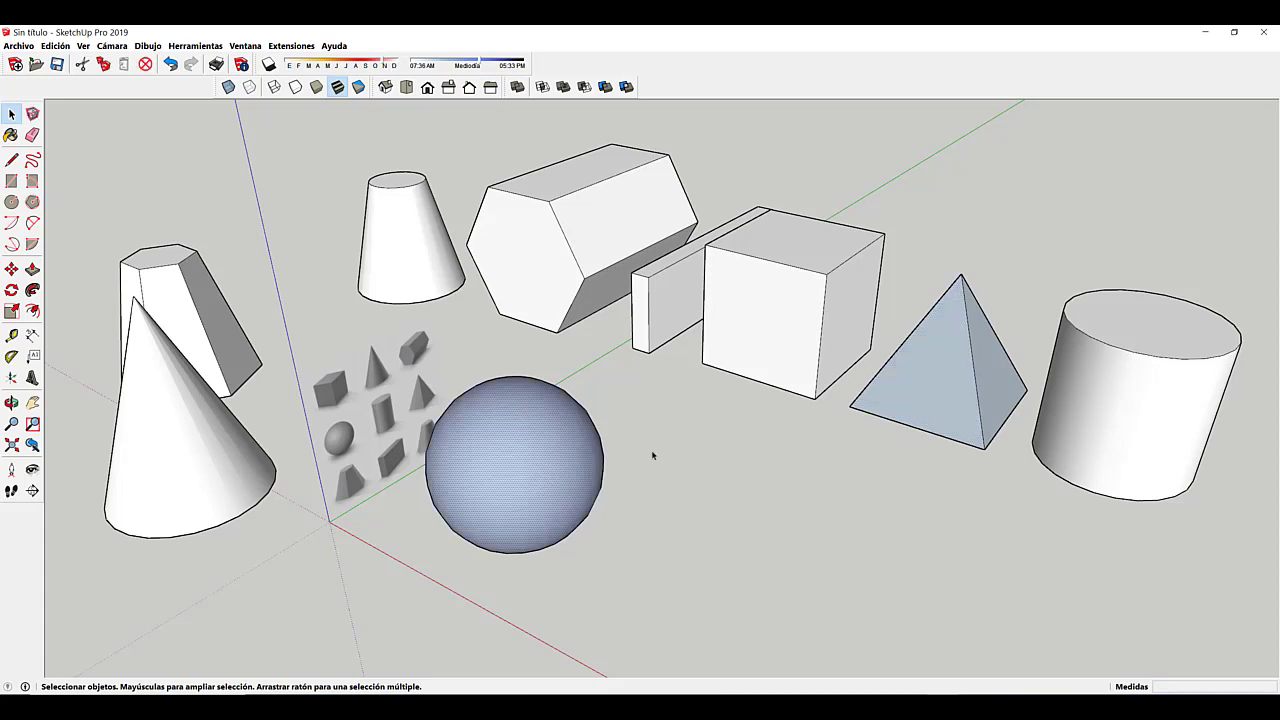
pyautogui.click(937, 398)
pyautogui.click(537, 455)
pyautogui.click(900, 407)
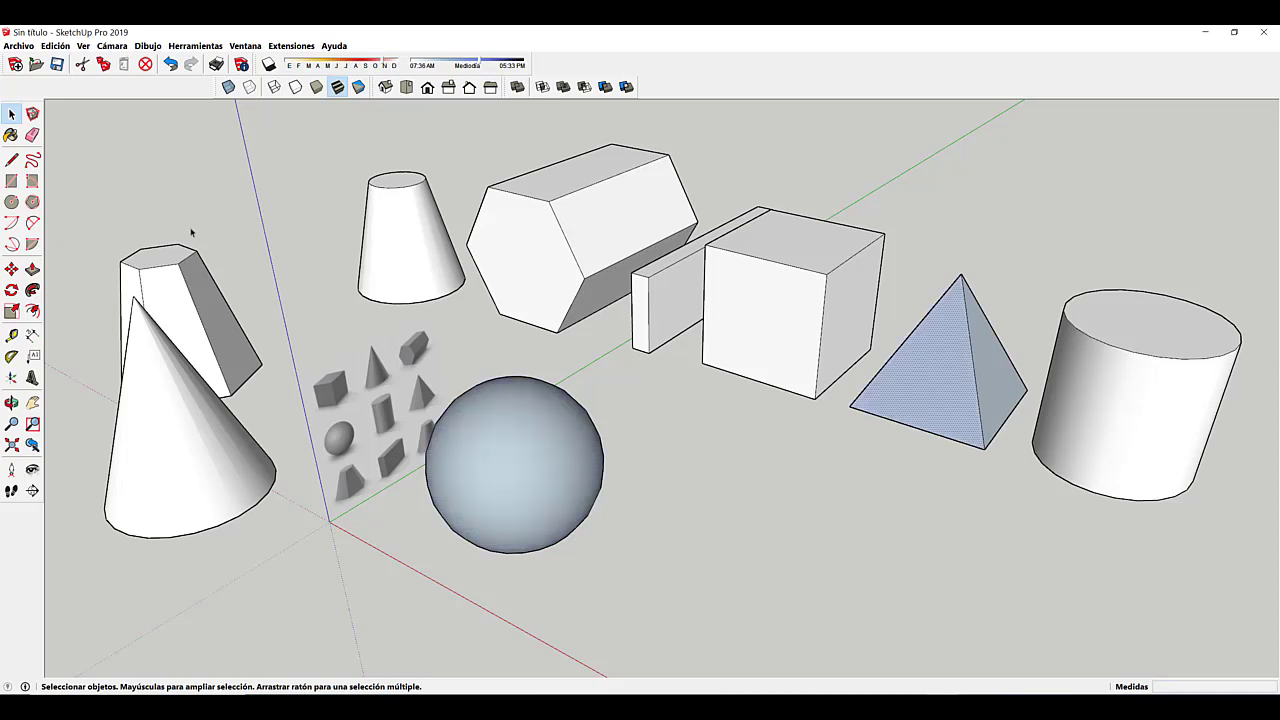
pyautogui.click(753, 521)
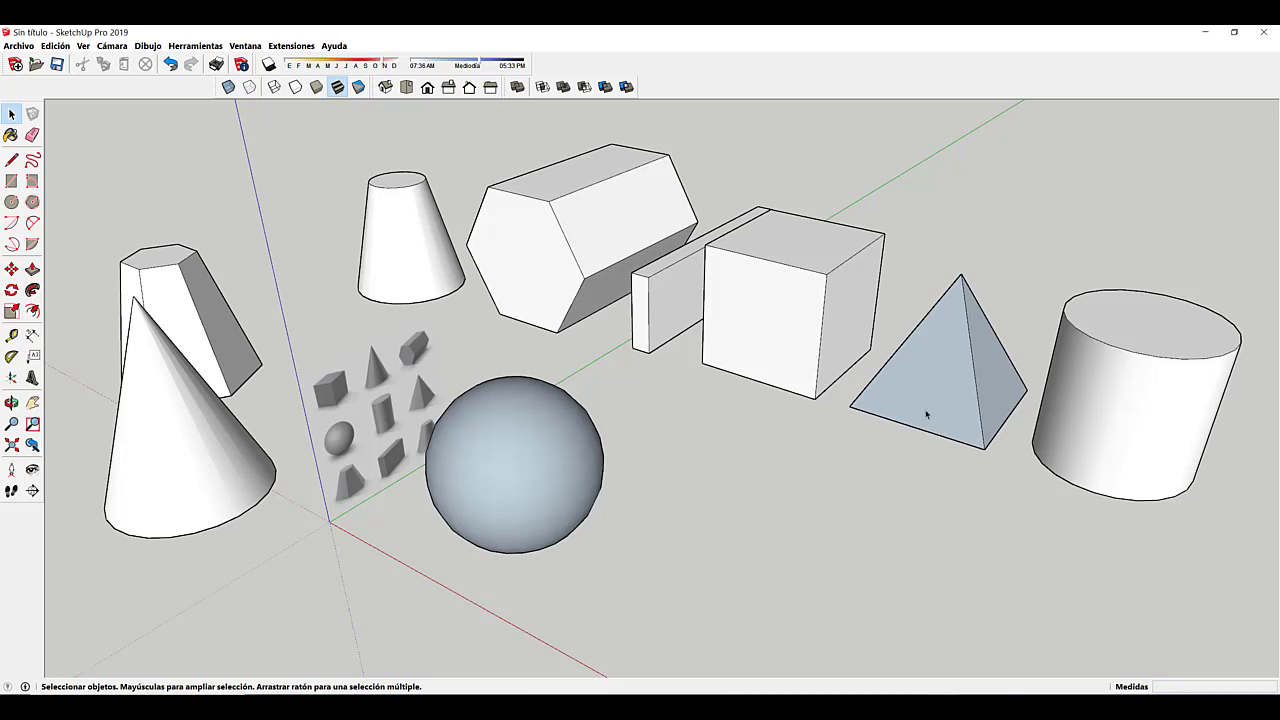
# Step: Redraw one base edge of the pyramid from corner to corner to close its open underside
pyautogui.moveTo(901, 420); pyautogui.dragTo(679, 493, button='middle')
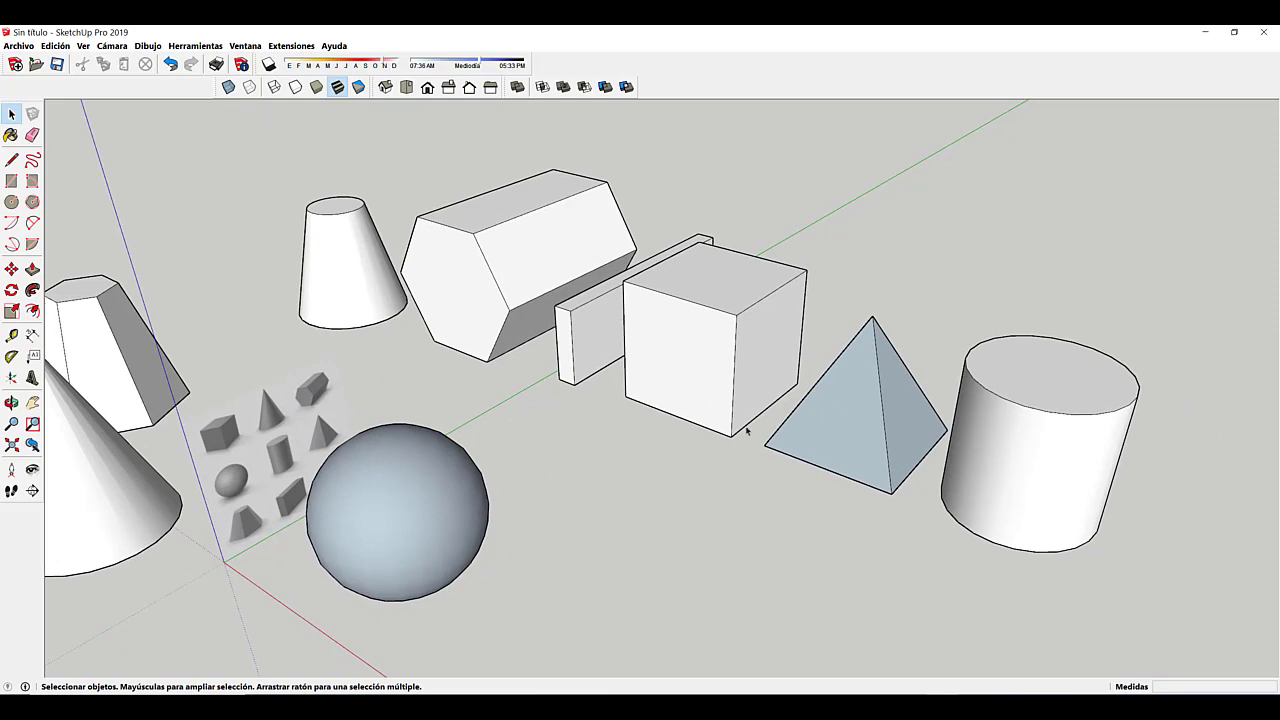
pyautogui.moveTo(746, 430); pyautogui.dragTo(751, 197, button='middle')
pyautogui.scroll(5, 705, 388)
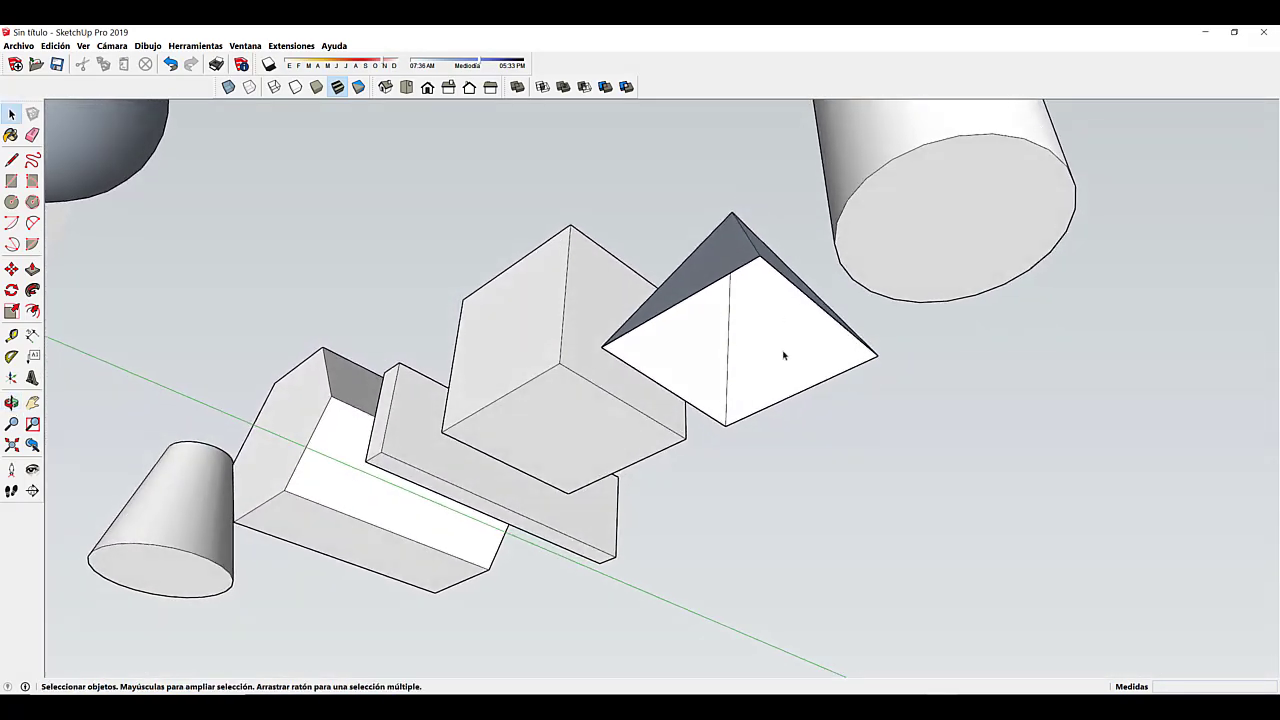
pyautogui.scroll(1, 784, 355)
pyautogui.scroll(-2, 742, 354)
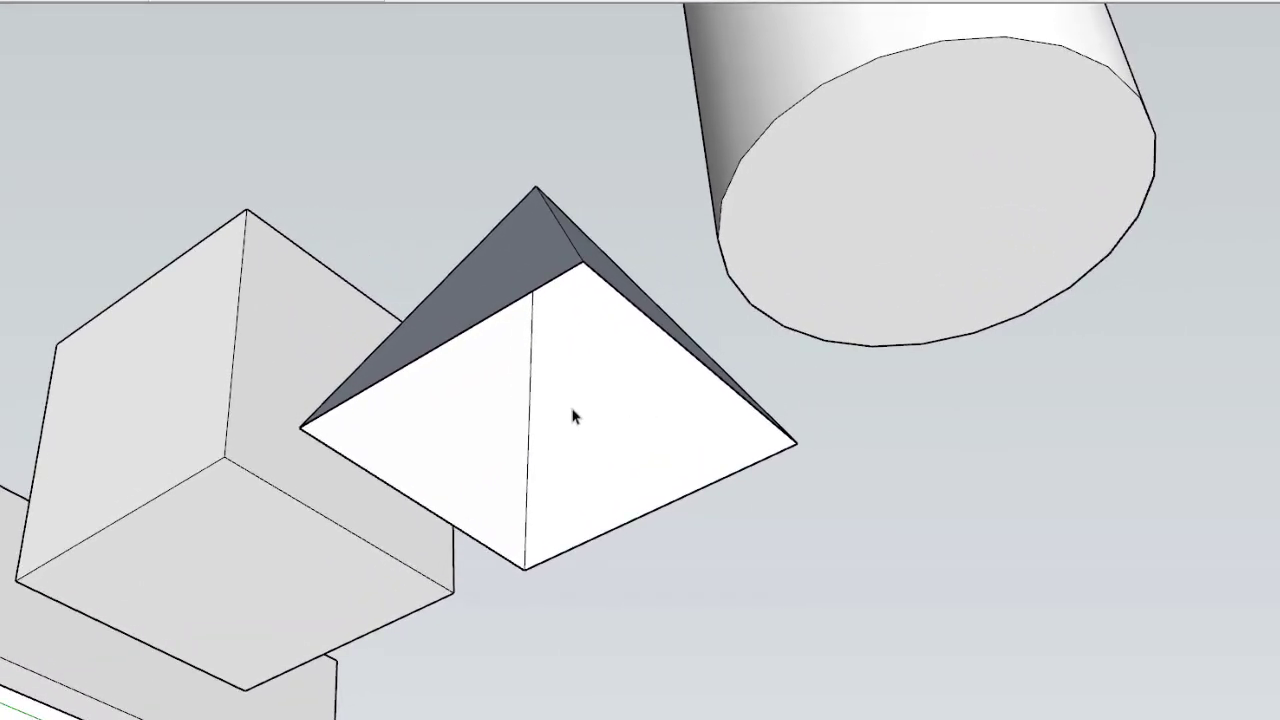
pyautogui.moveTo(574, 416); pyautogui.dragTo(551, 457, button='middle')
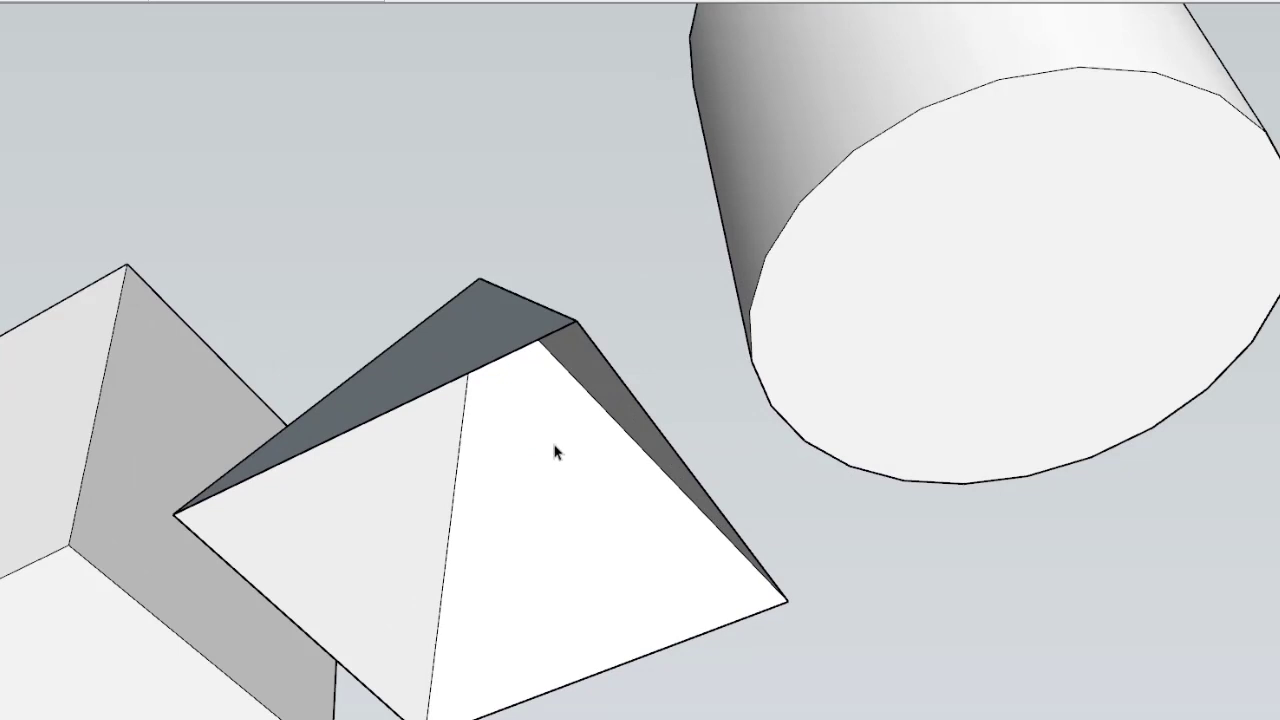
pyautogui.click(577, 320)
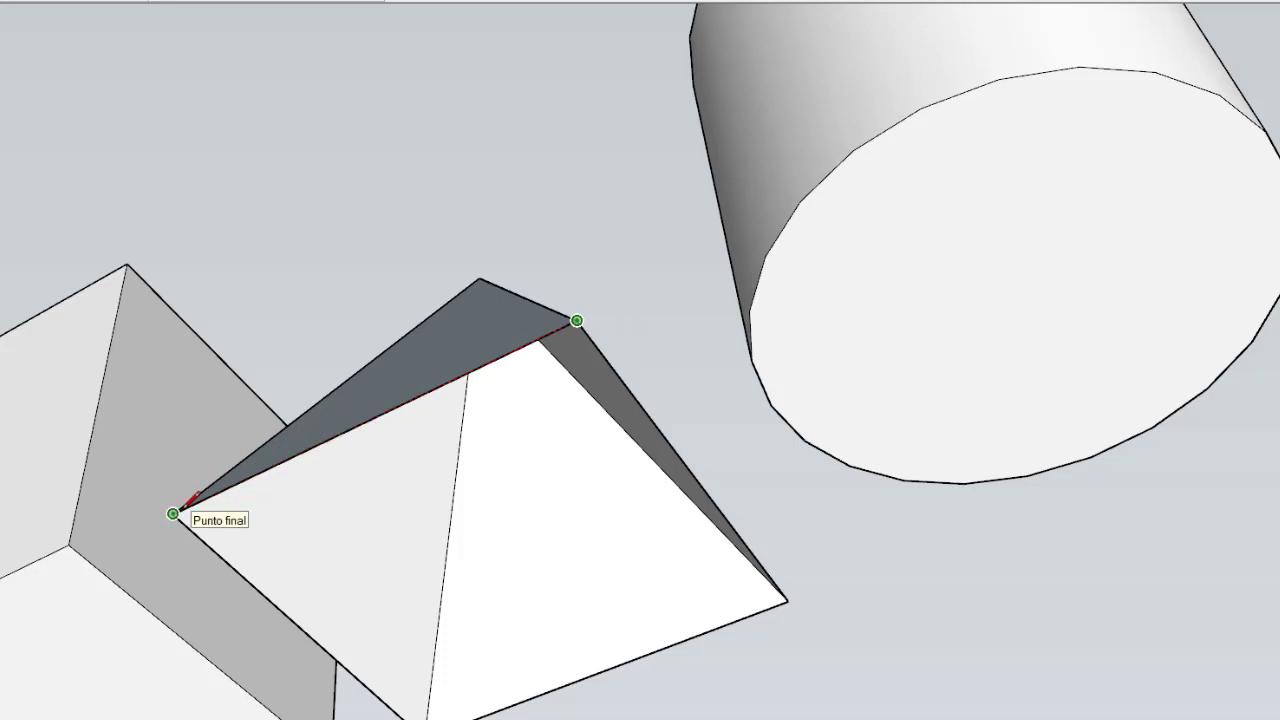
pyautogui.click(173, 514)
pyautogui.moveTo(615, 575); pyautogui.dragTo(680, 580, button='middle')
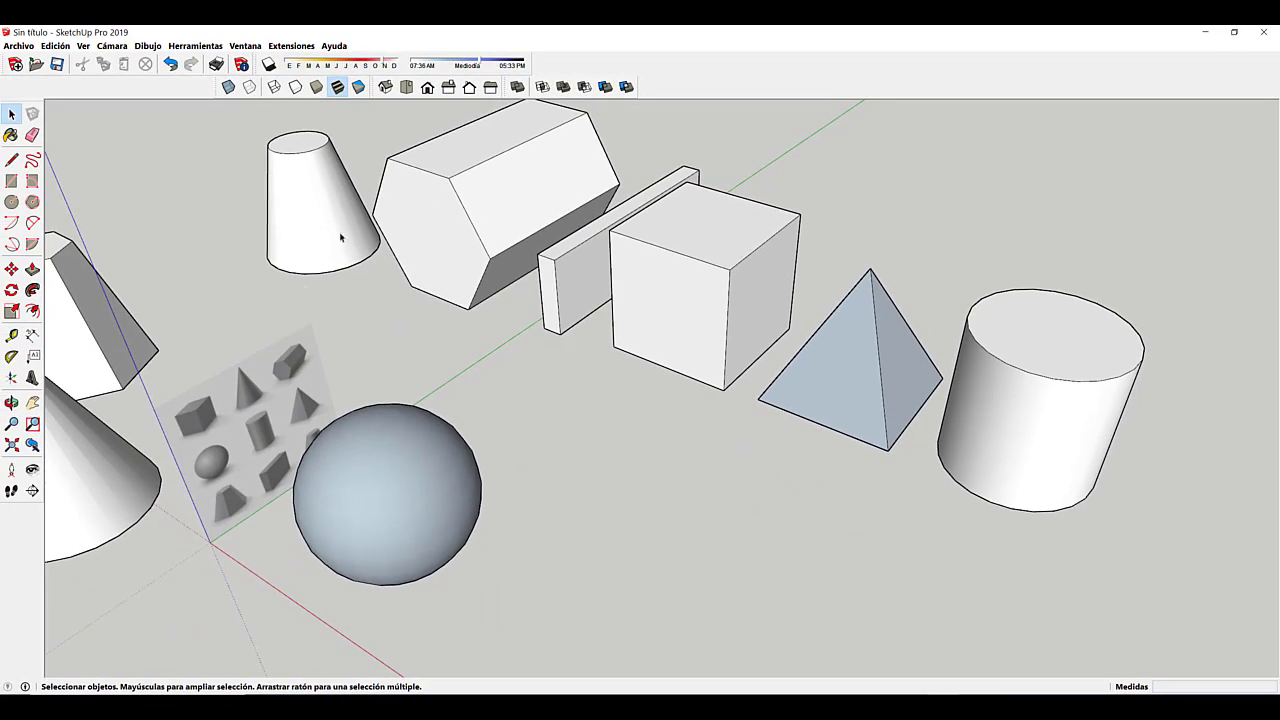
# Step: Select the whole pyramid and reverse its faces so the white front sides point outwards
pyautogui.tripleClick(847, 344)
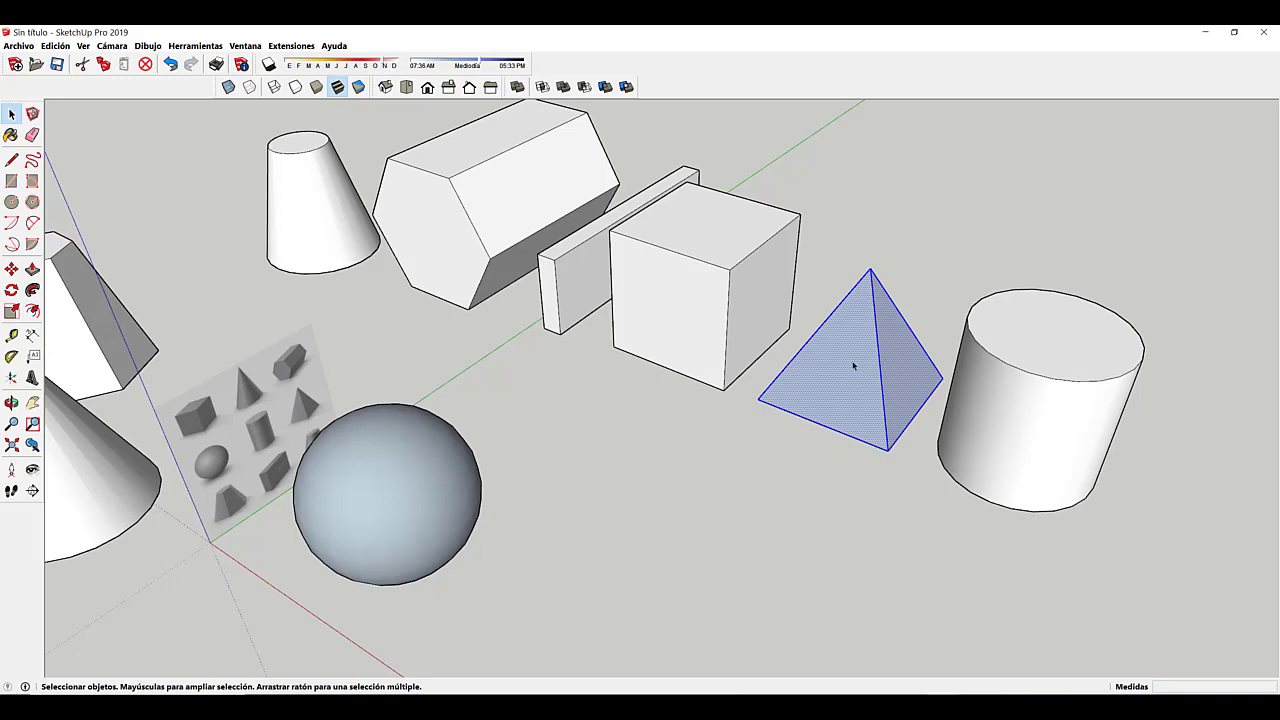
pyautogui.scroll(4, 853, 366)
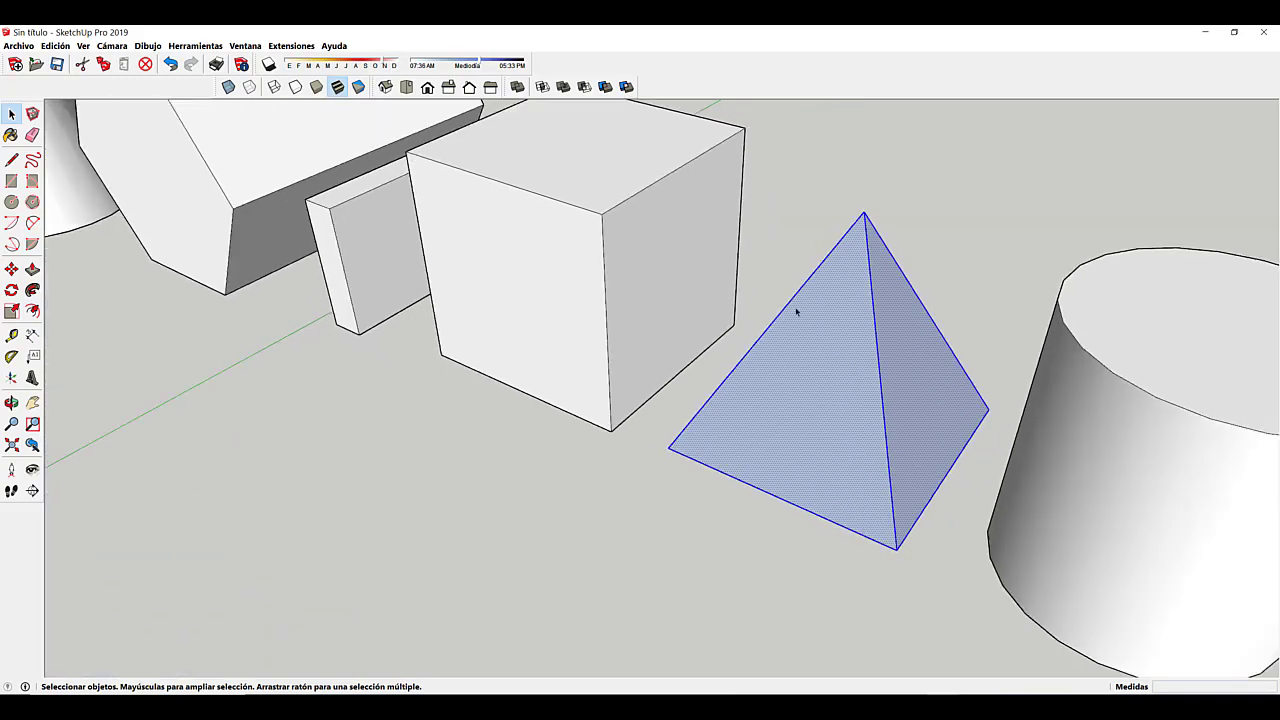
pyautogui.rightClick(796, 312)
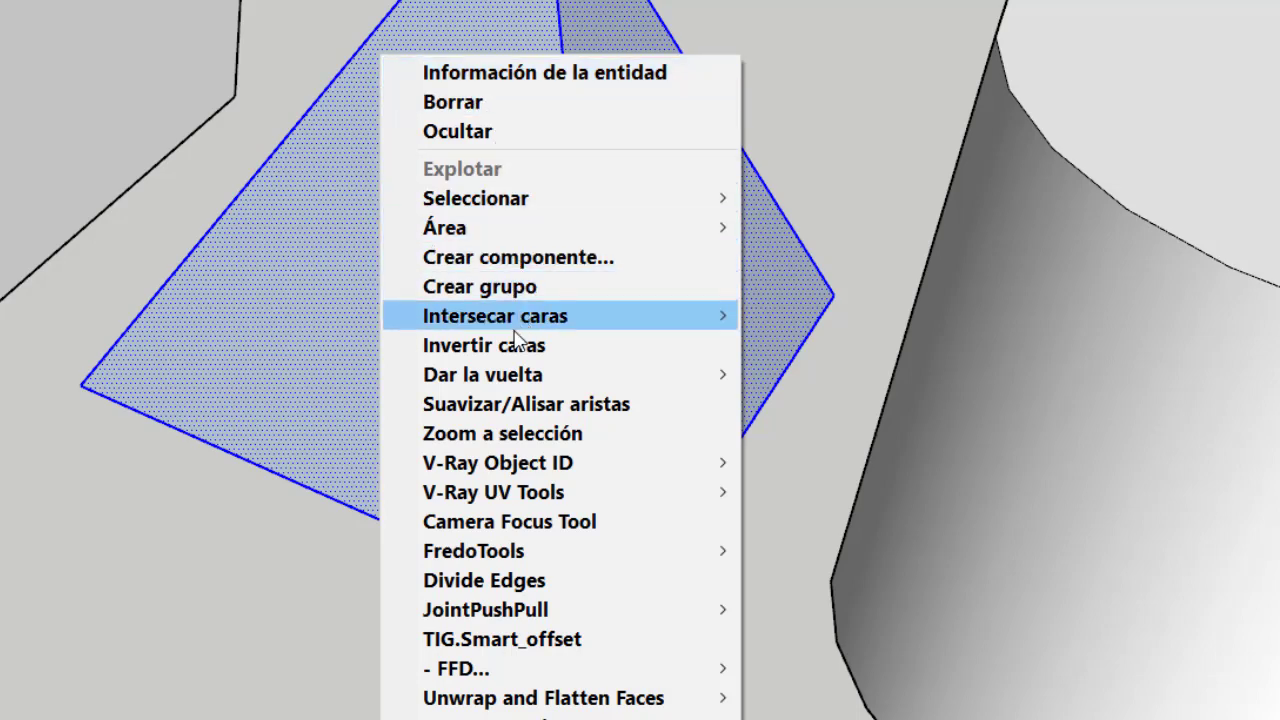
pyautogui.click(524, 358)
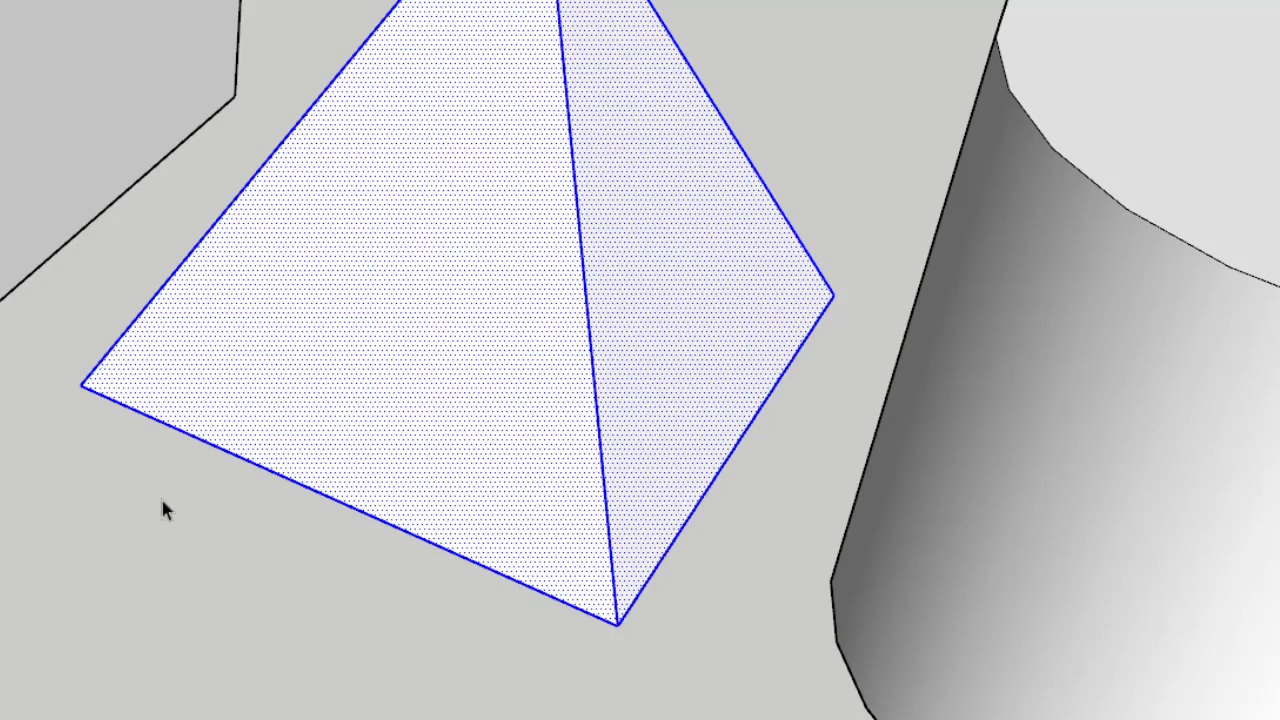
pyautogui.click(140, 530)
pyautogui.scroll(-5, 131, 533)
pyautogui.moveTo(131, 533); pyautogui.dragTo(535, 321, button='middle')
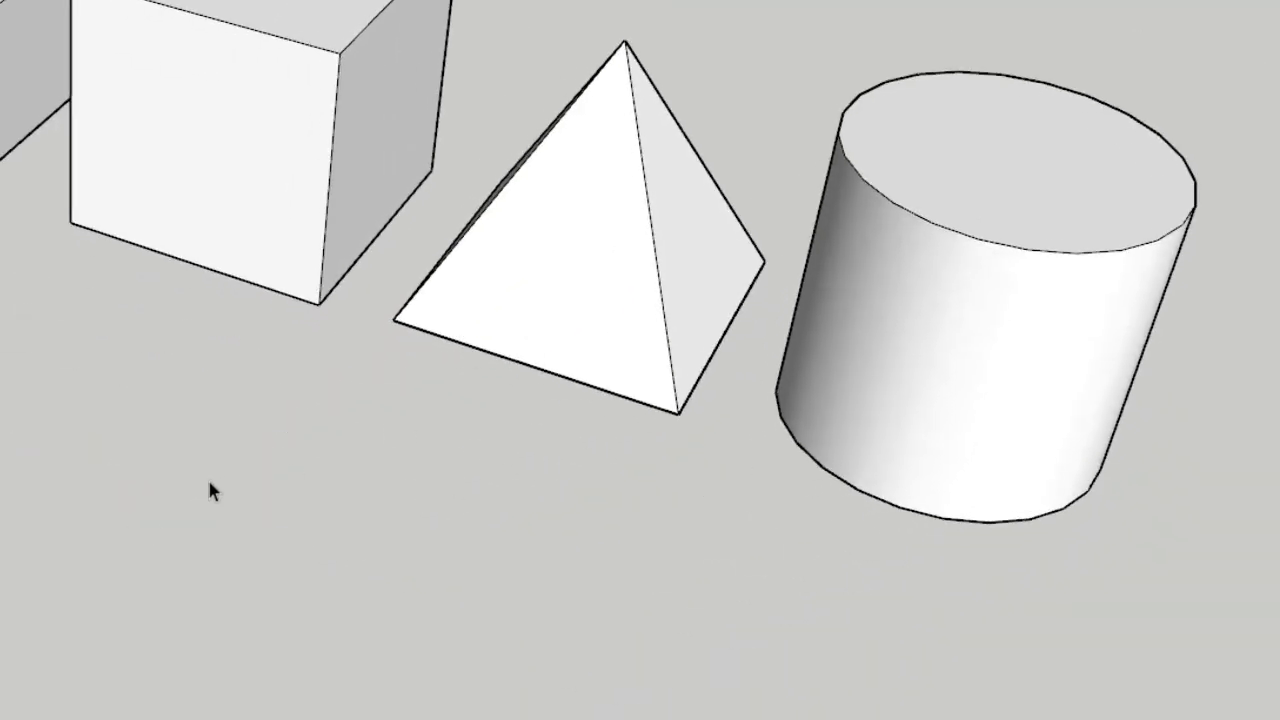
# Step: Select the whole sphere and reverse its faces so the white front sides point outwards
pyautogui.scroll(3, 208, 479)
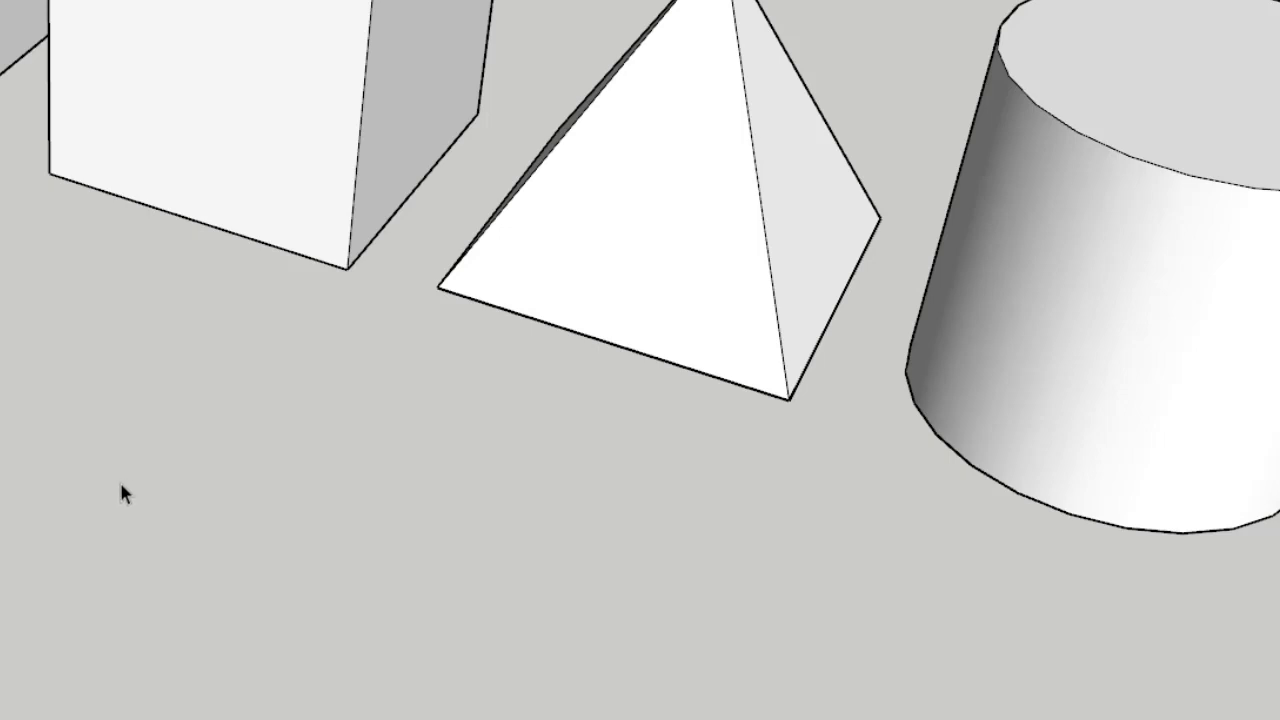
pyautogui.keyDown('shift'); pyautogui.moveTo(120, 489); pyautogui.dragTo(506, 391, button='middle'); pyautogui.keyUp('shift')
pyautogui.scroll(3, 286, 437)
pyautogui.keyDown('shift'); pyautogui.moveTo(300, 413); pyautogui.dragTo(447, 327, button='middle'); pyautogui.keyUp('shift')
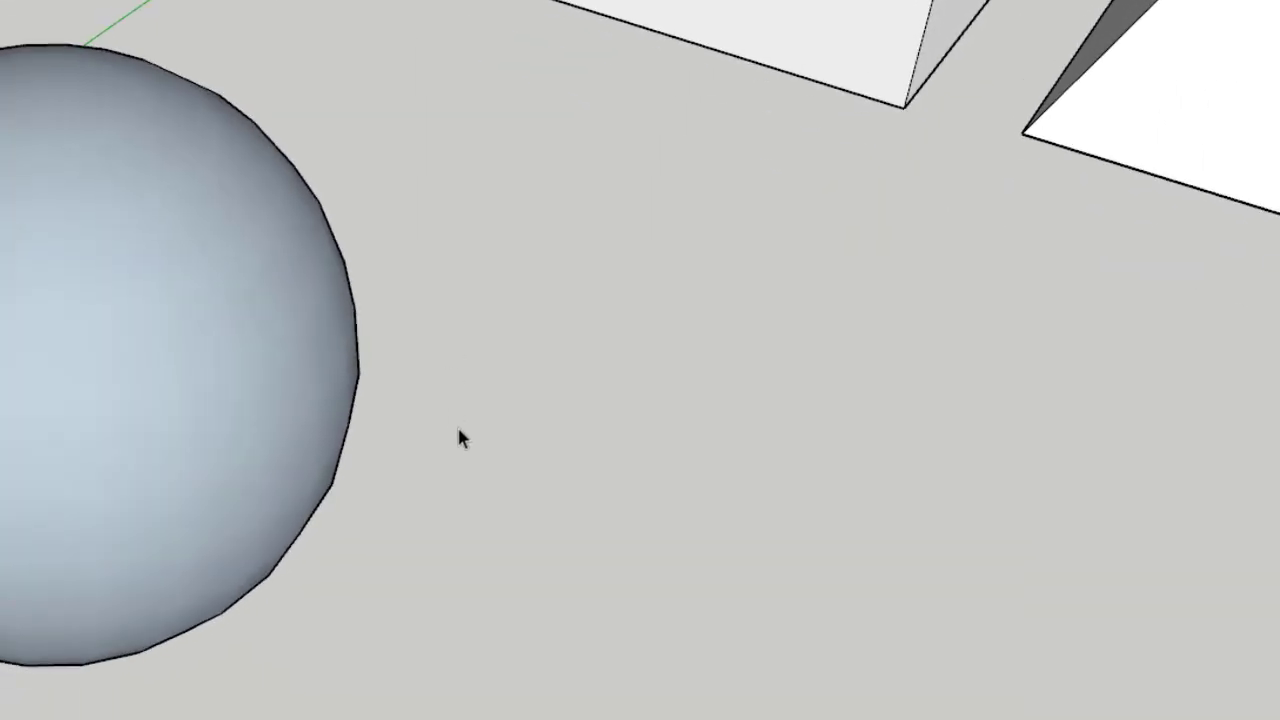
pyautogui.moveTo(520, 370); pyautogui.dragTo(543, 361, button='middle')
pyautogui.tripleClick(172, 333)
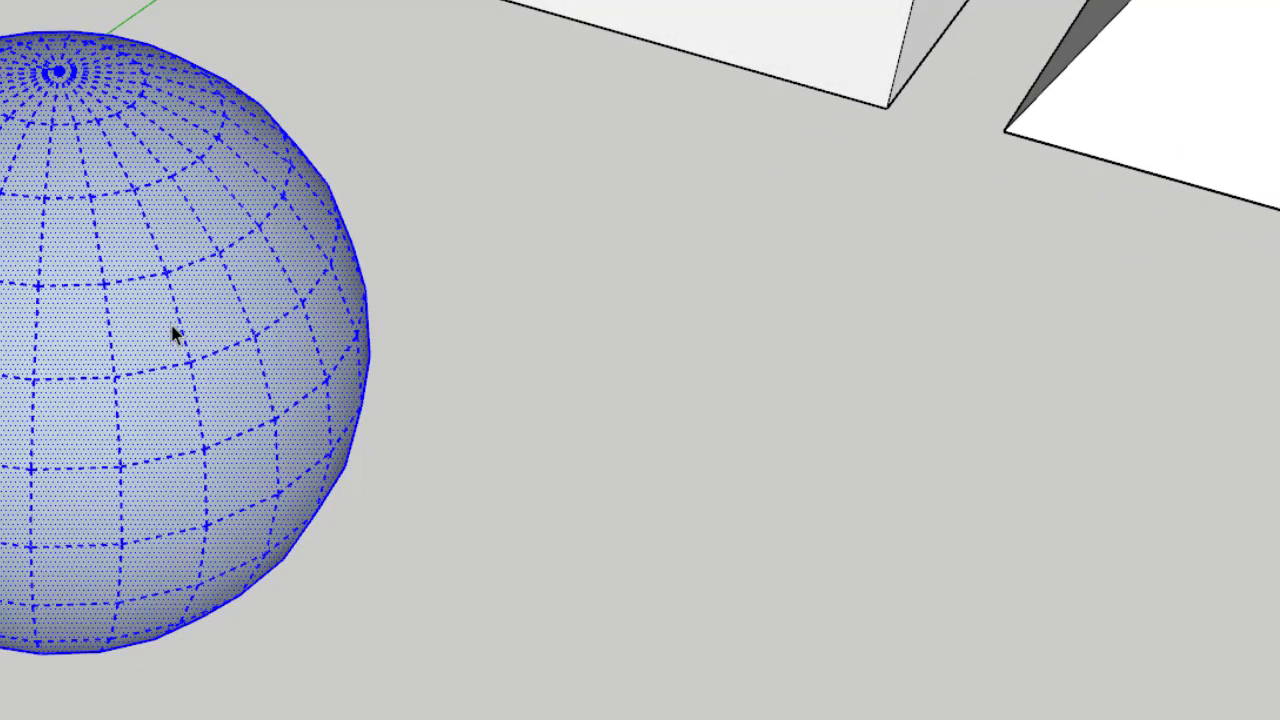
pyautogui.rightClick(172, 333)
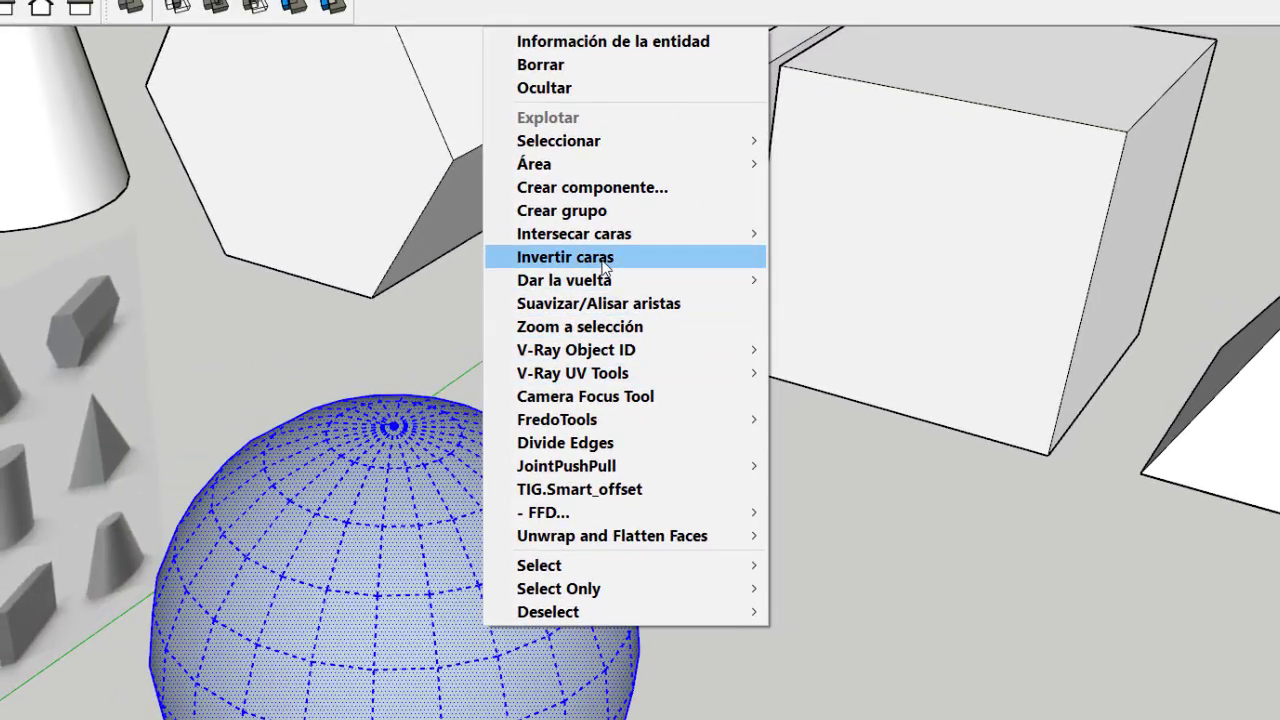
pyautogui.click(603, 262)
pyautogui.click(762, 684)
# Step: Delete the reference image standing at the origin beside the sphere
pyautogui.scroll(-2, 762, 684)
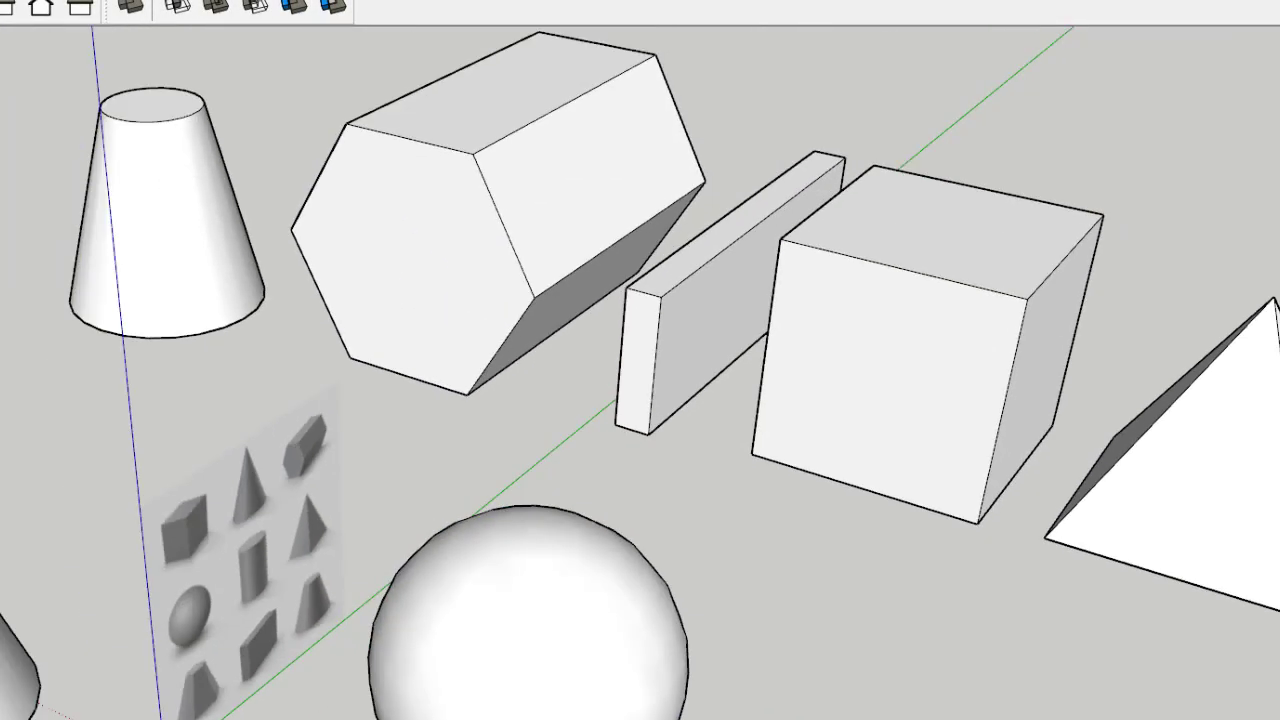
pyautogui.keyDown('shift'); pyautogui.moveTo(762, 684); pyautogui.dragTo(382, 718, button='middle'); pyautogui.keyUp('shift')
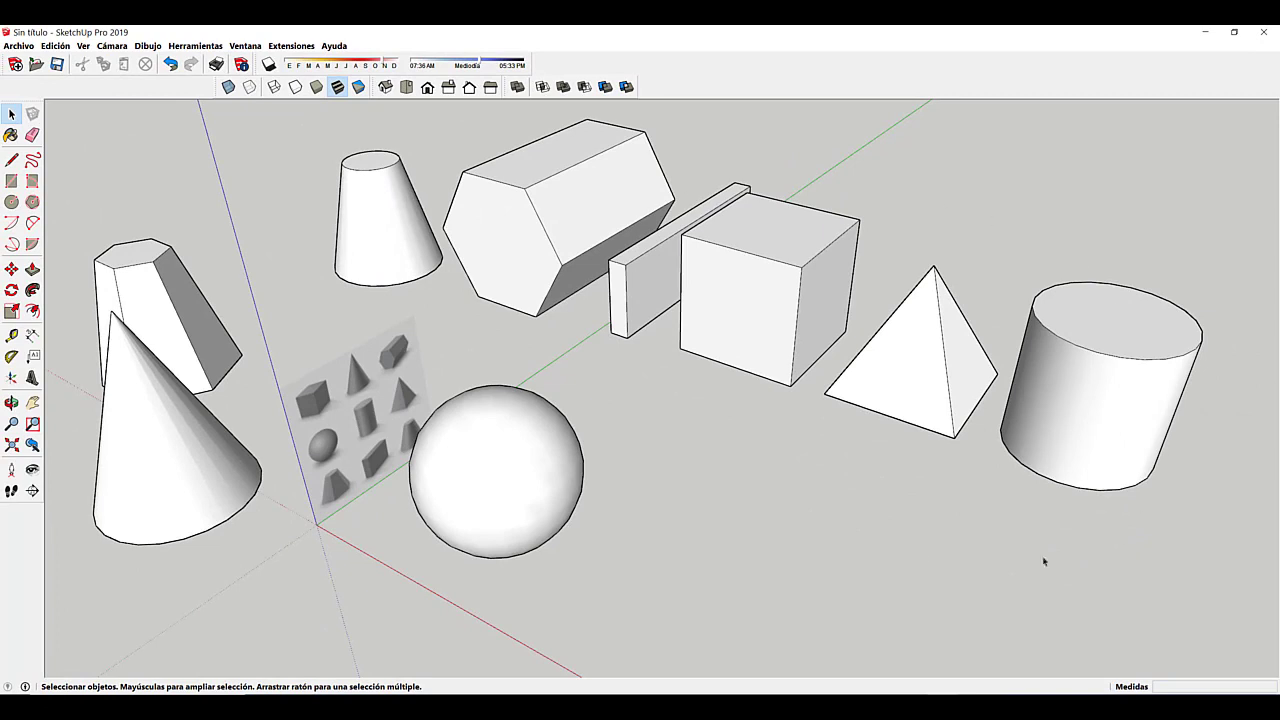
pyautogui.click(375, 423)
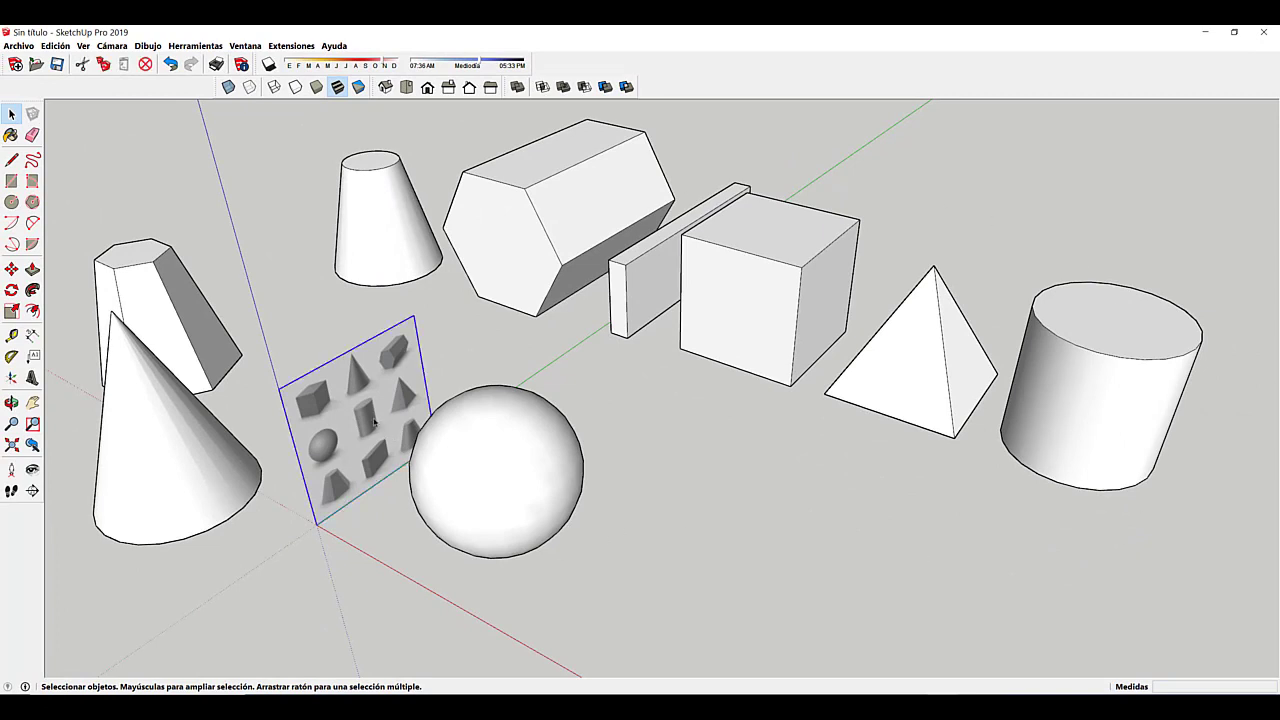
pyautogui.press('Delete')
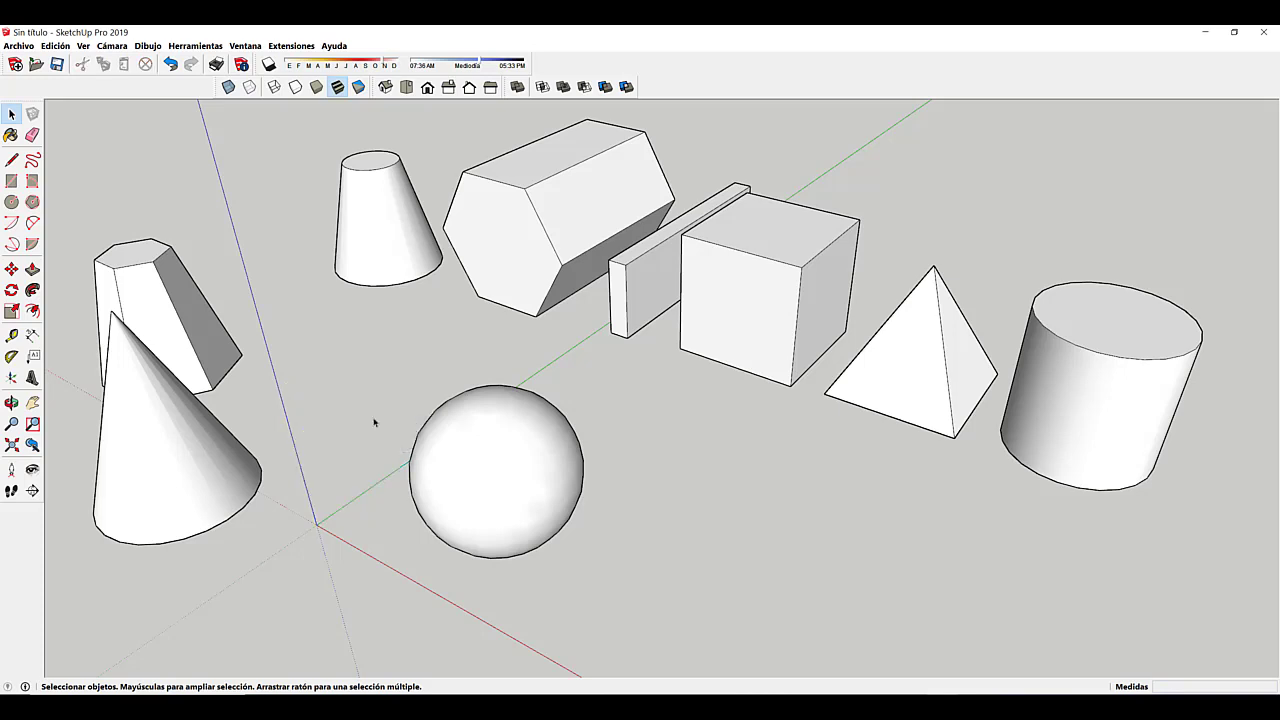